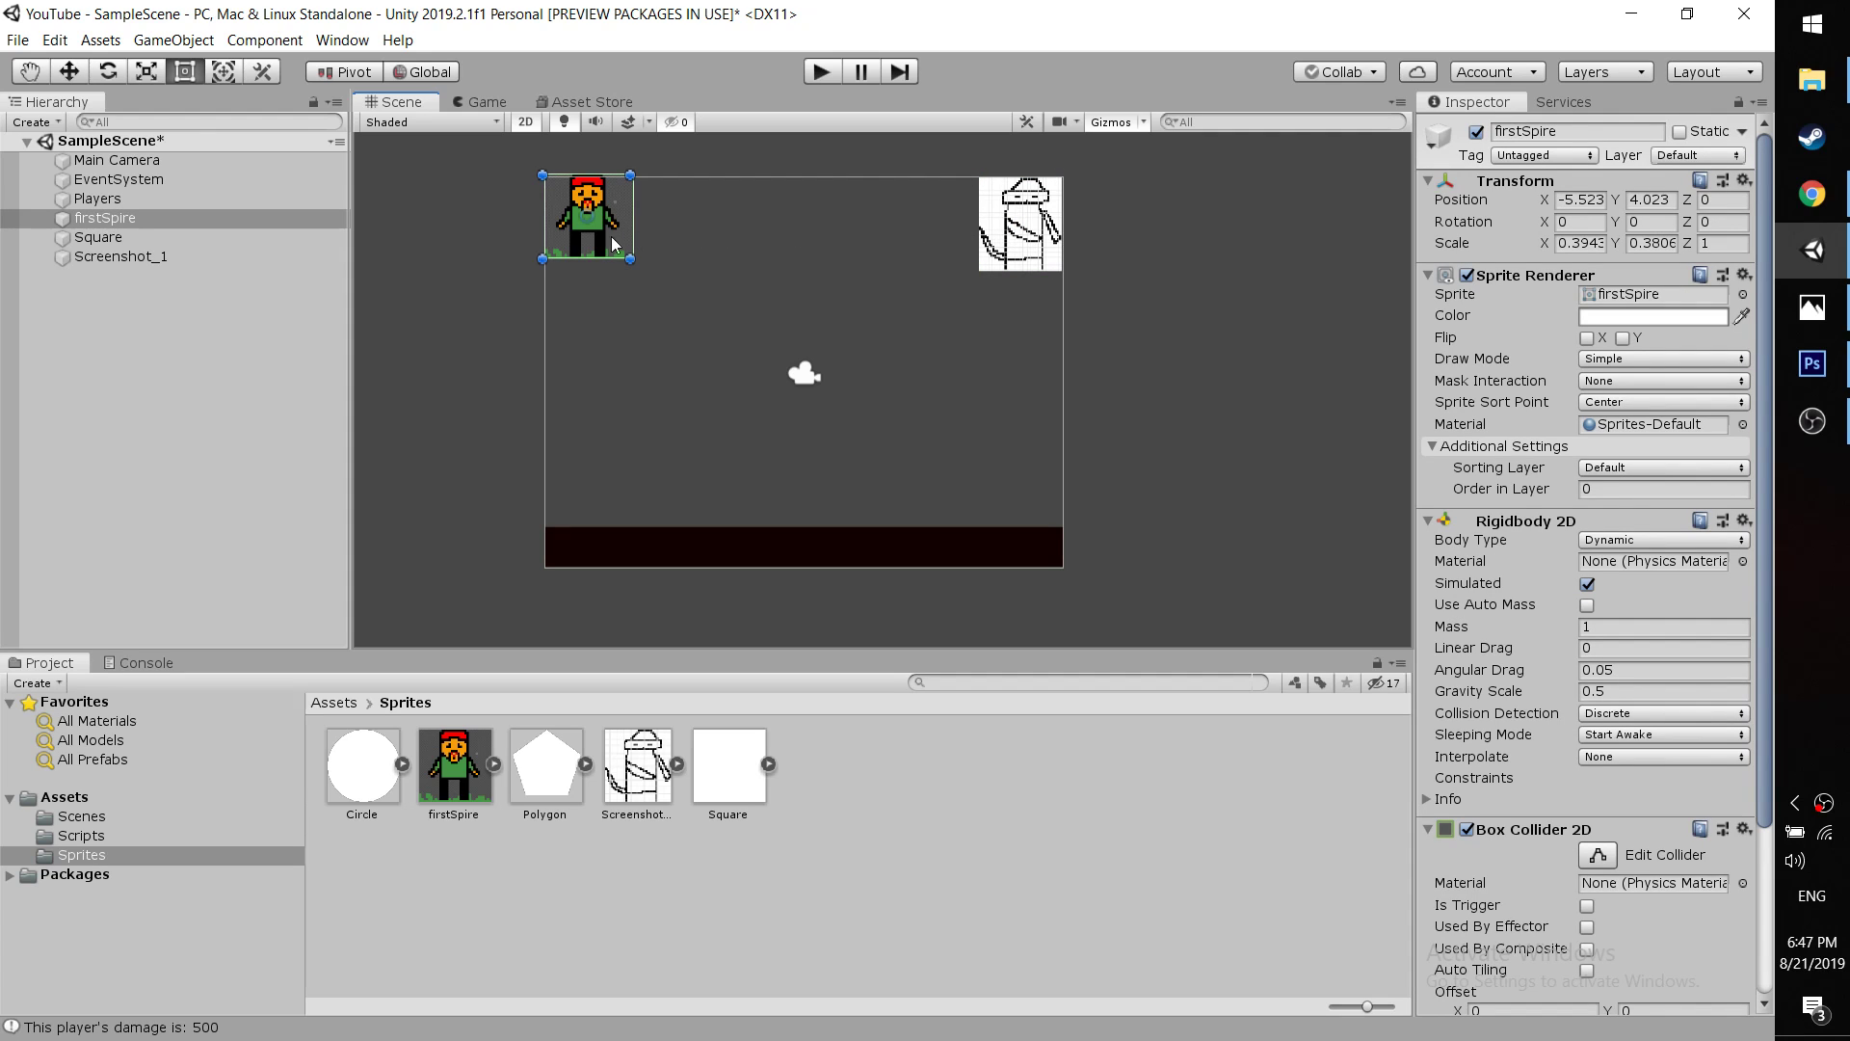
# Move the firstSpire character to about X -5.5, Y 3.94, inside the upper-left corner of the camera frame
pyautogui.scroll(4, 795, 220)
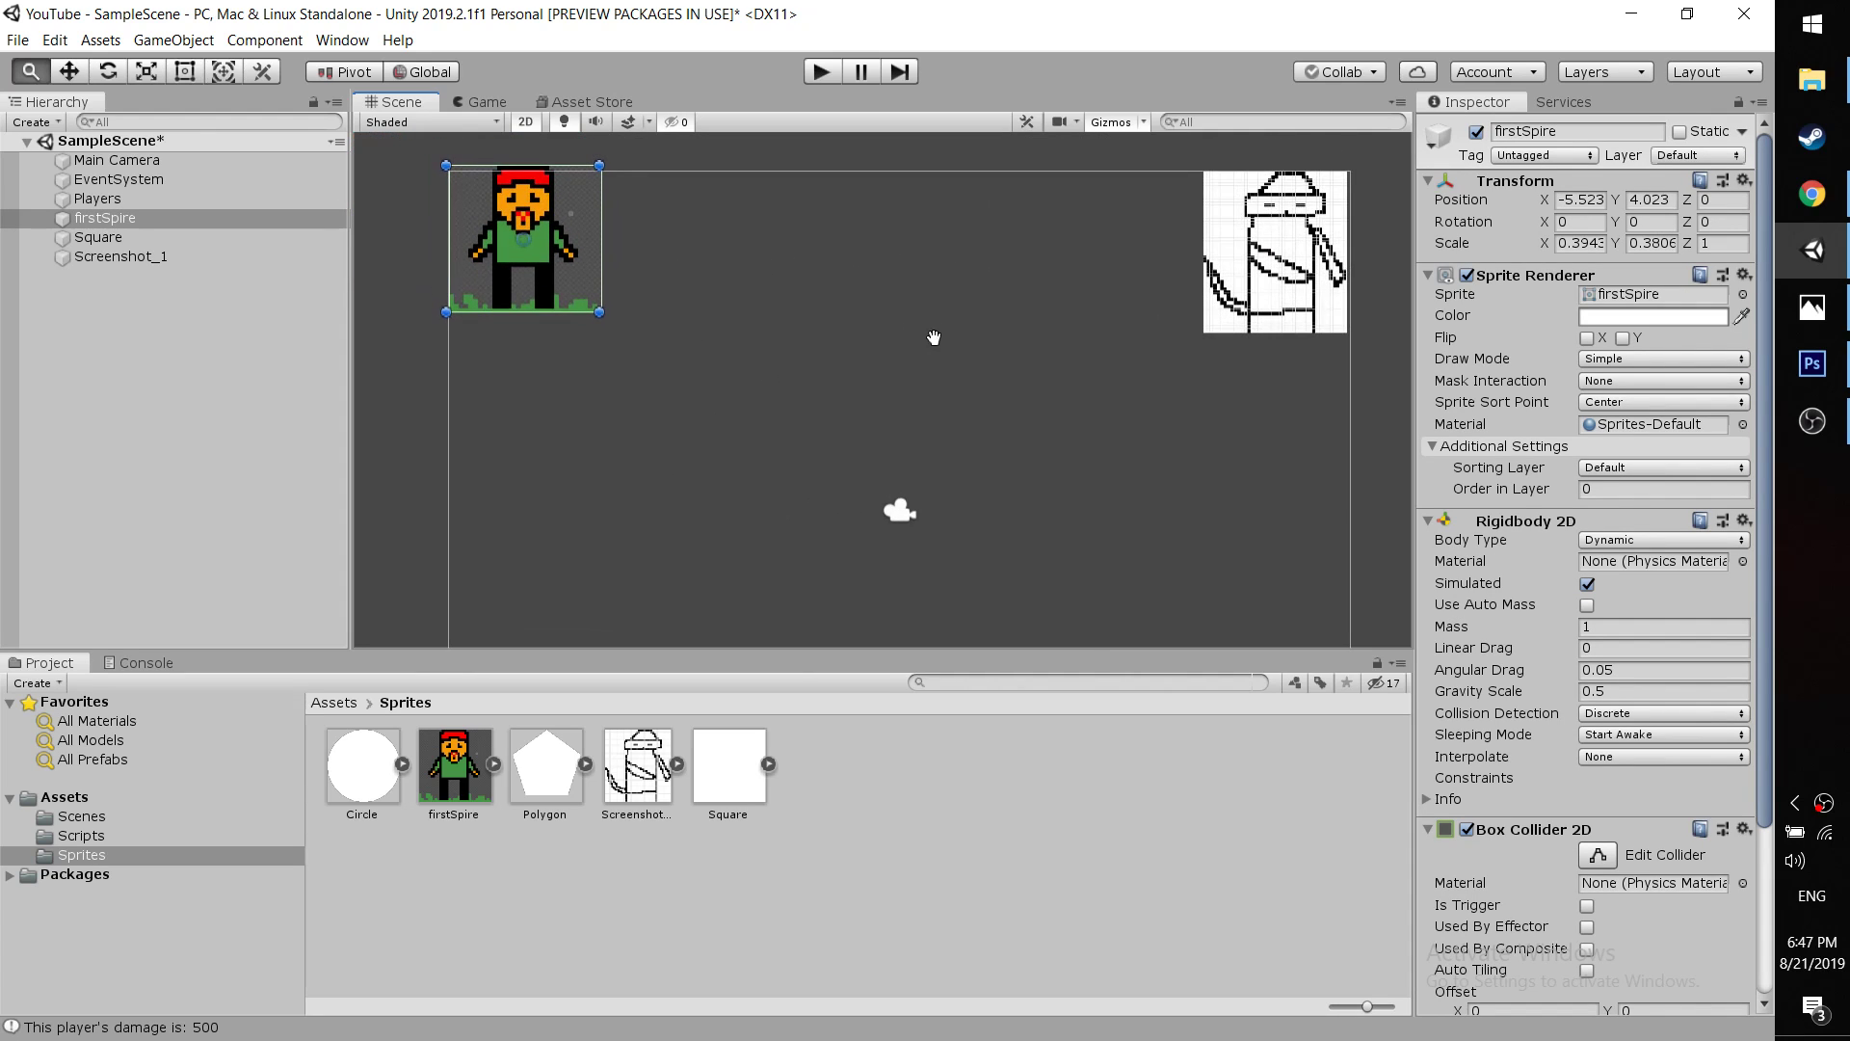
pyautogui.moveTo(960, 346); pyautogui.dragTo(910, 287, button='middle')
pyautogui.scroll(-5, 909, 294)
pyautogui.click(817, 227)
pyautogui.moveTo(817, 227); pyautogui.dragTo(821, 273, button='middle')
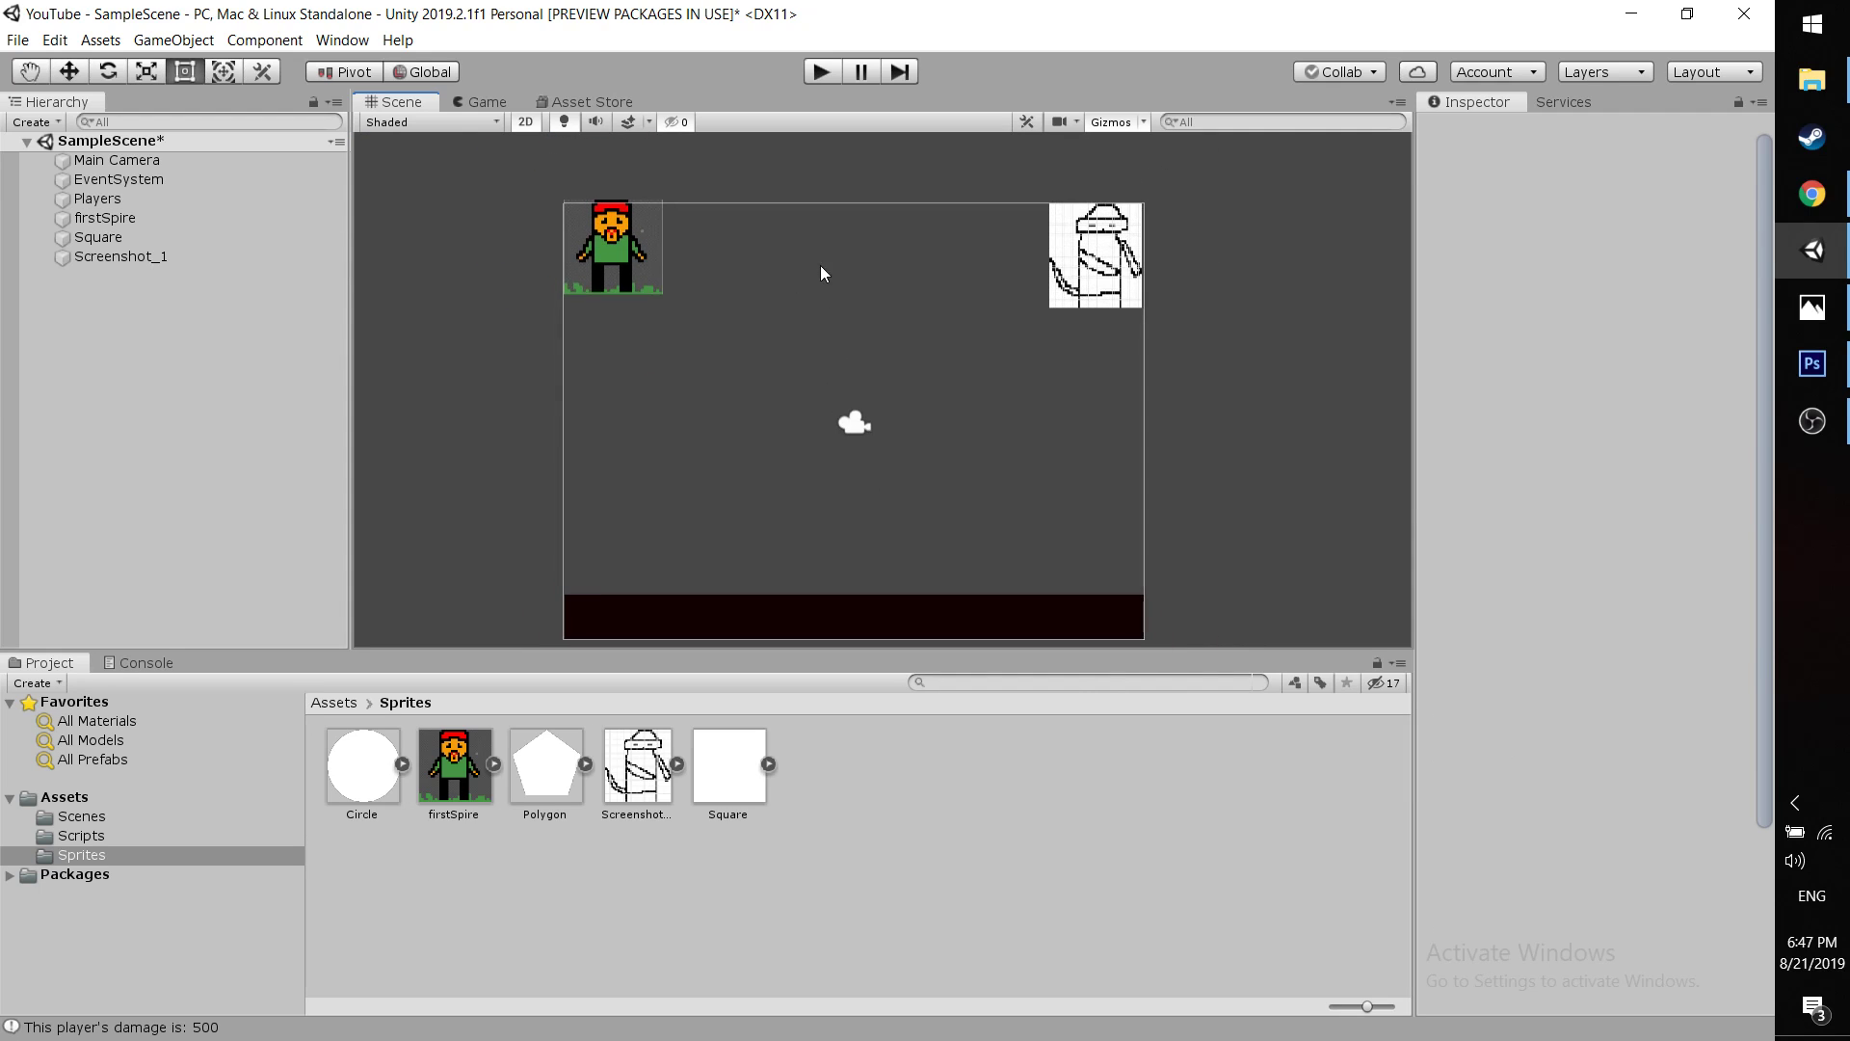
pyautogui.click(651, 268)
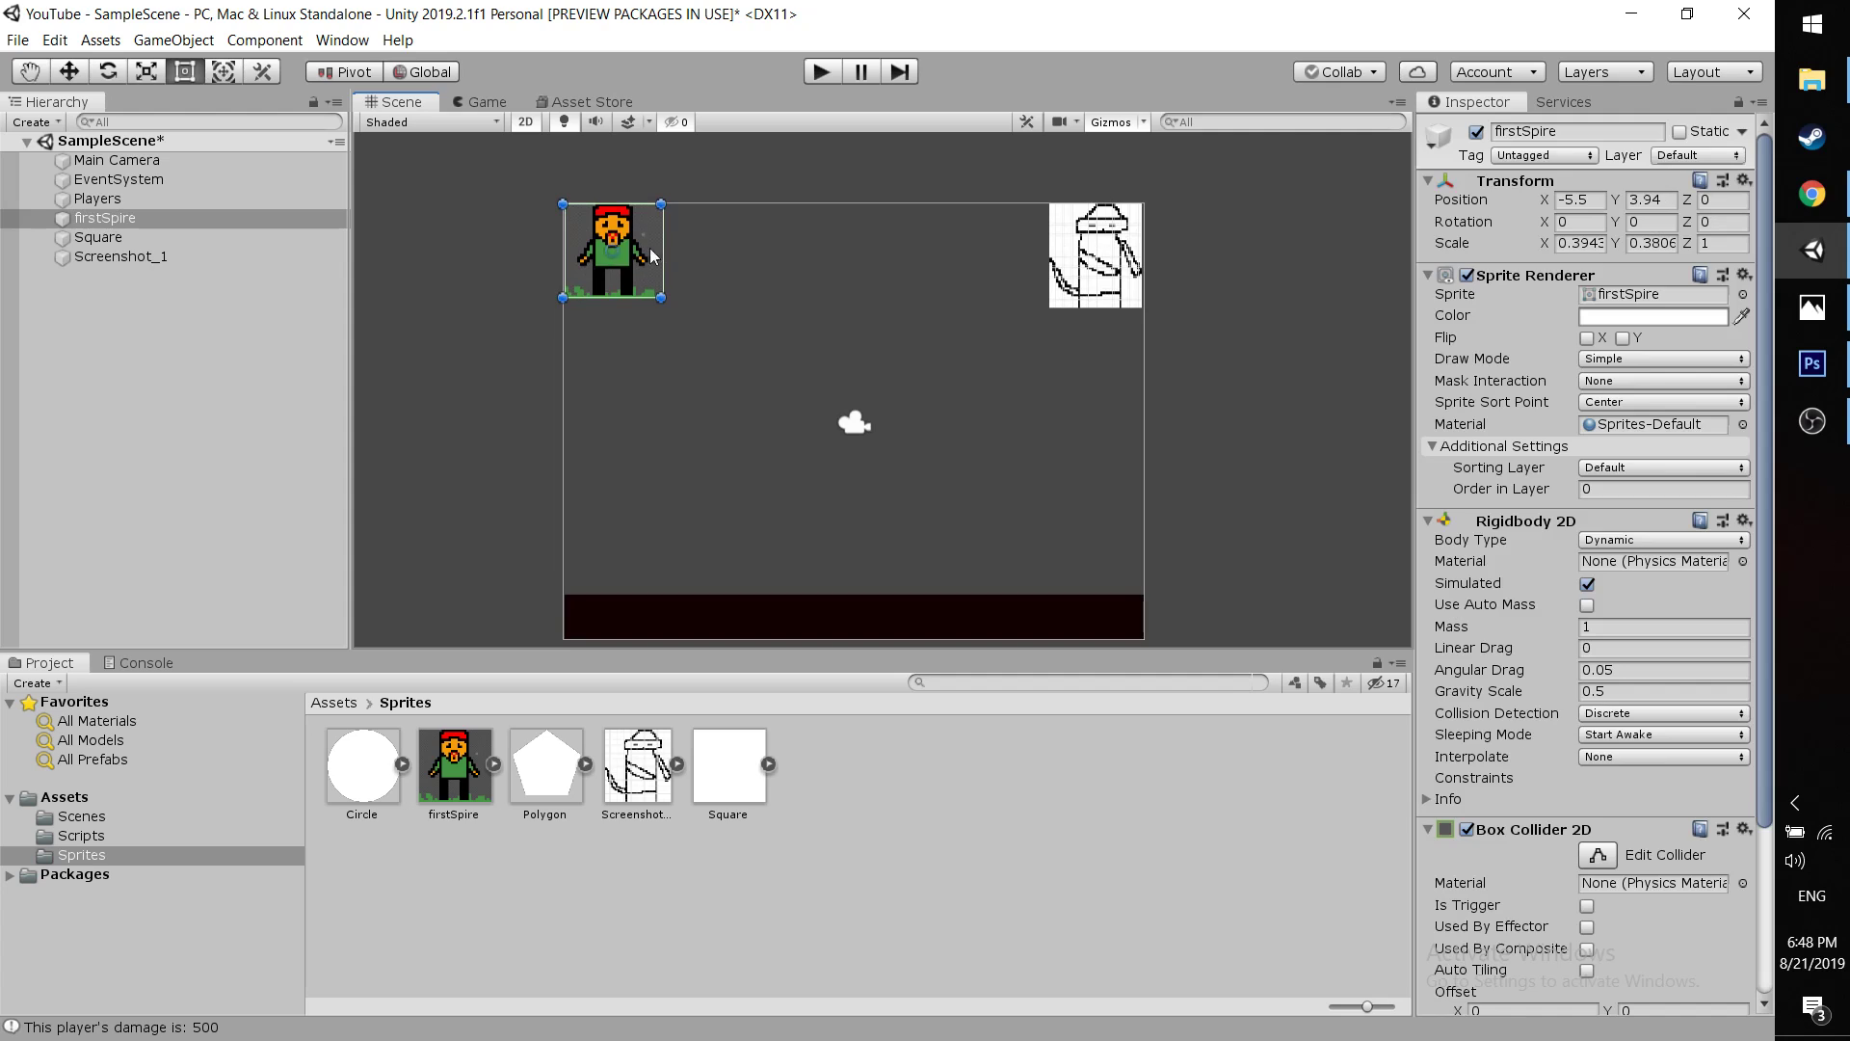
pyautogui.moveTo(754, 277); pyautogui.dragTo(743, 235, button='middle')
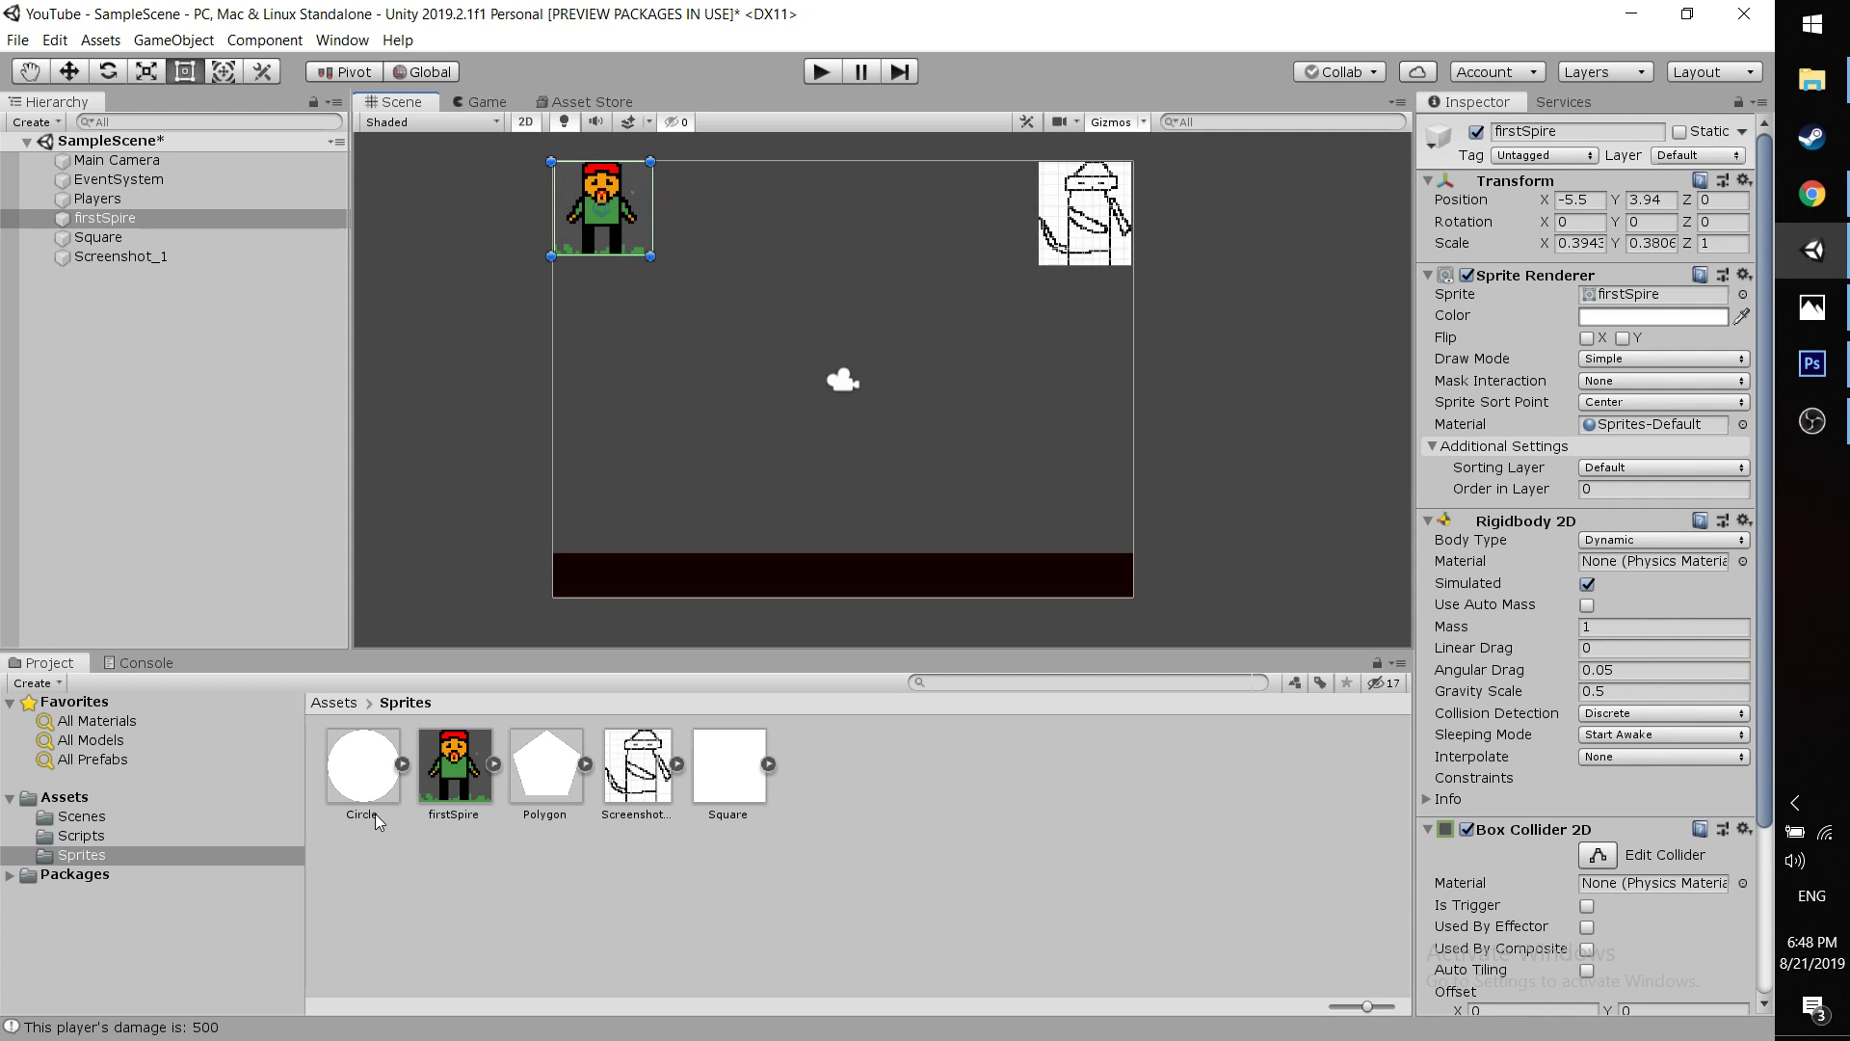
pyautogui.click(508, 489)
pyautogui.moveTo(702, 289); pyautogui.dragTo(701, 340, button='middle')
pyautogui.moveTo(947, 347); pyautogui.dragTo(924, 313, button='middle')
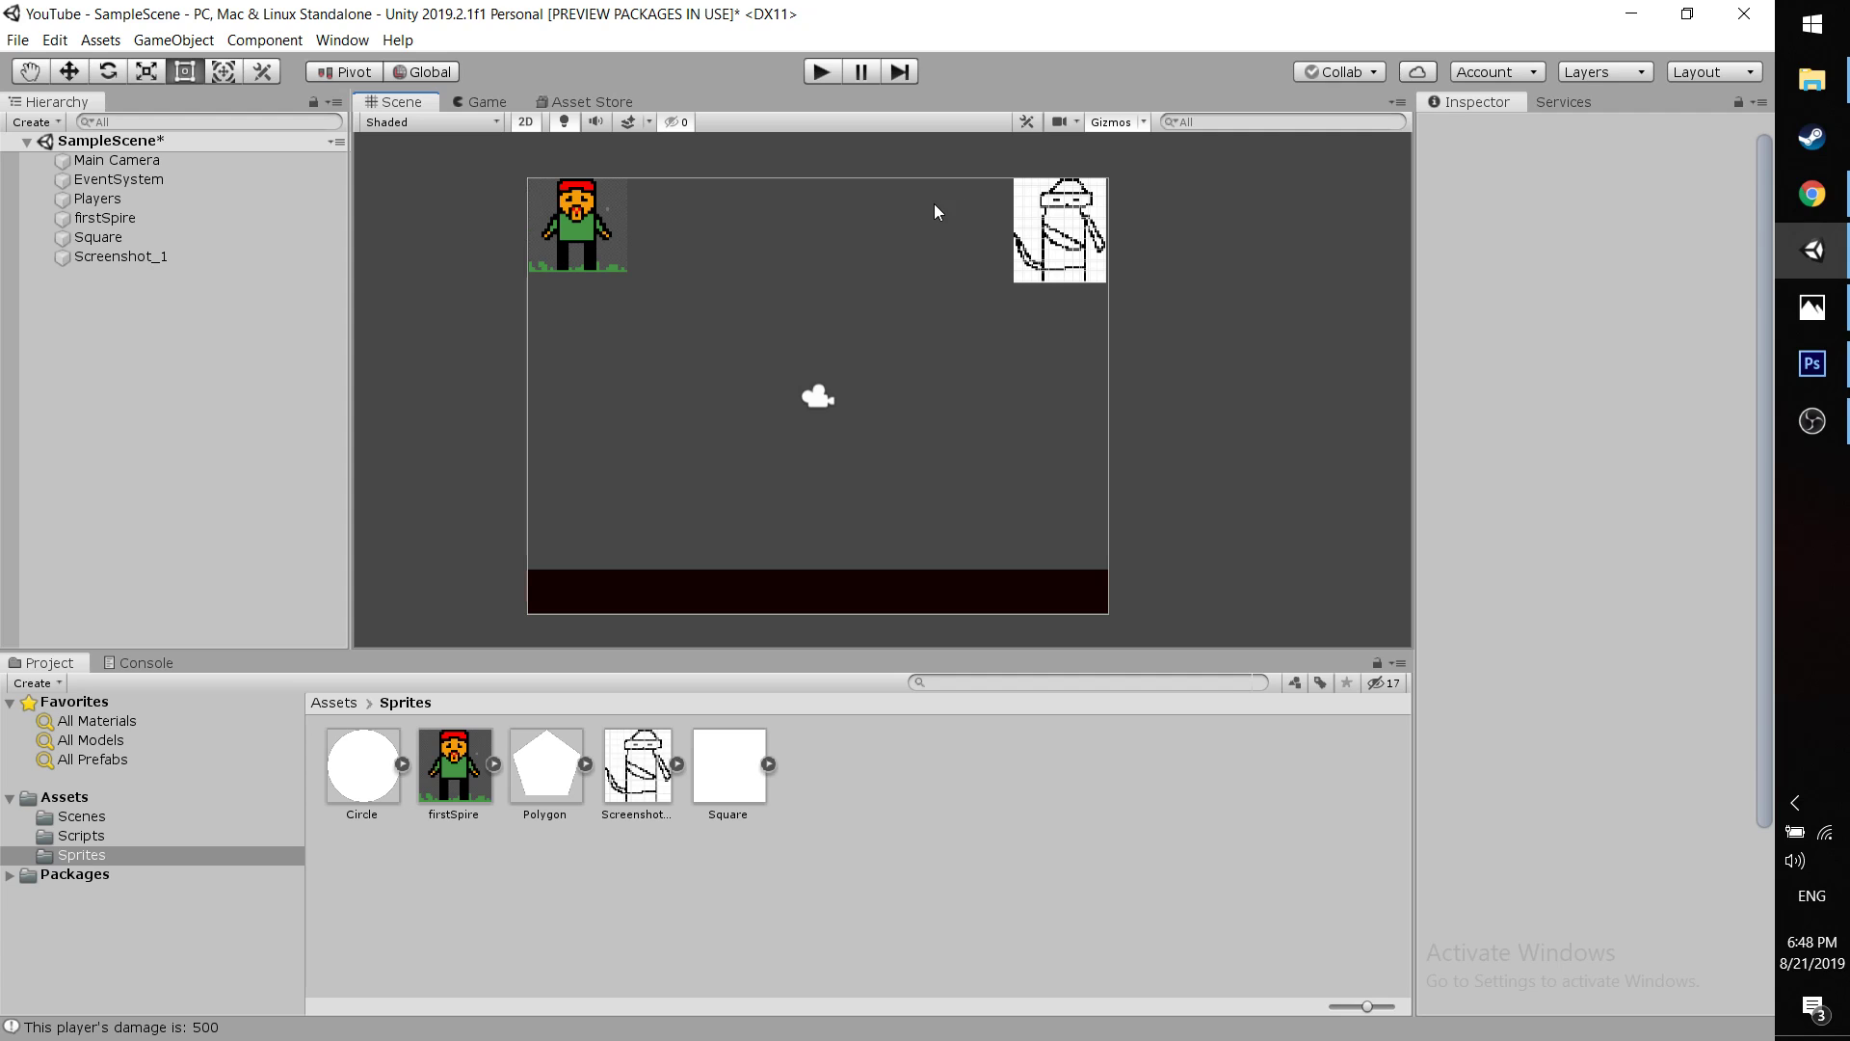
# Play-test the scene to watch both characters fall onto the ground, and stop play mode
pyautogui.click(1097, 216)
pyautogui.click(652, 277)
pyautogui.click(817, 73)
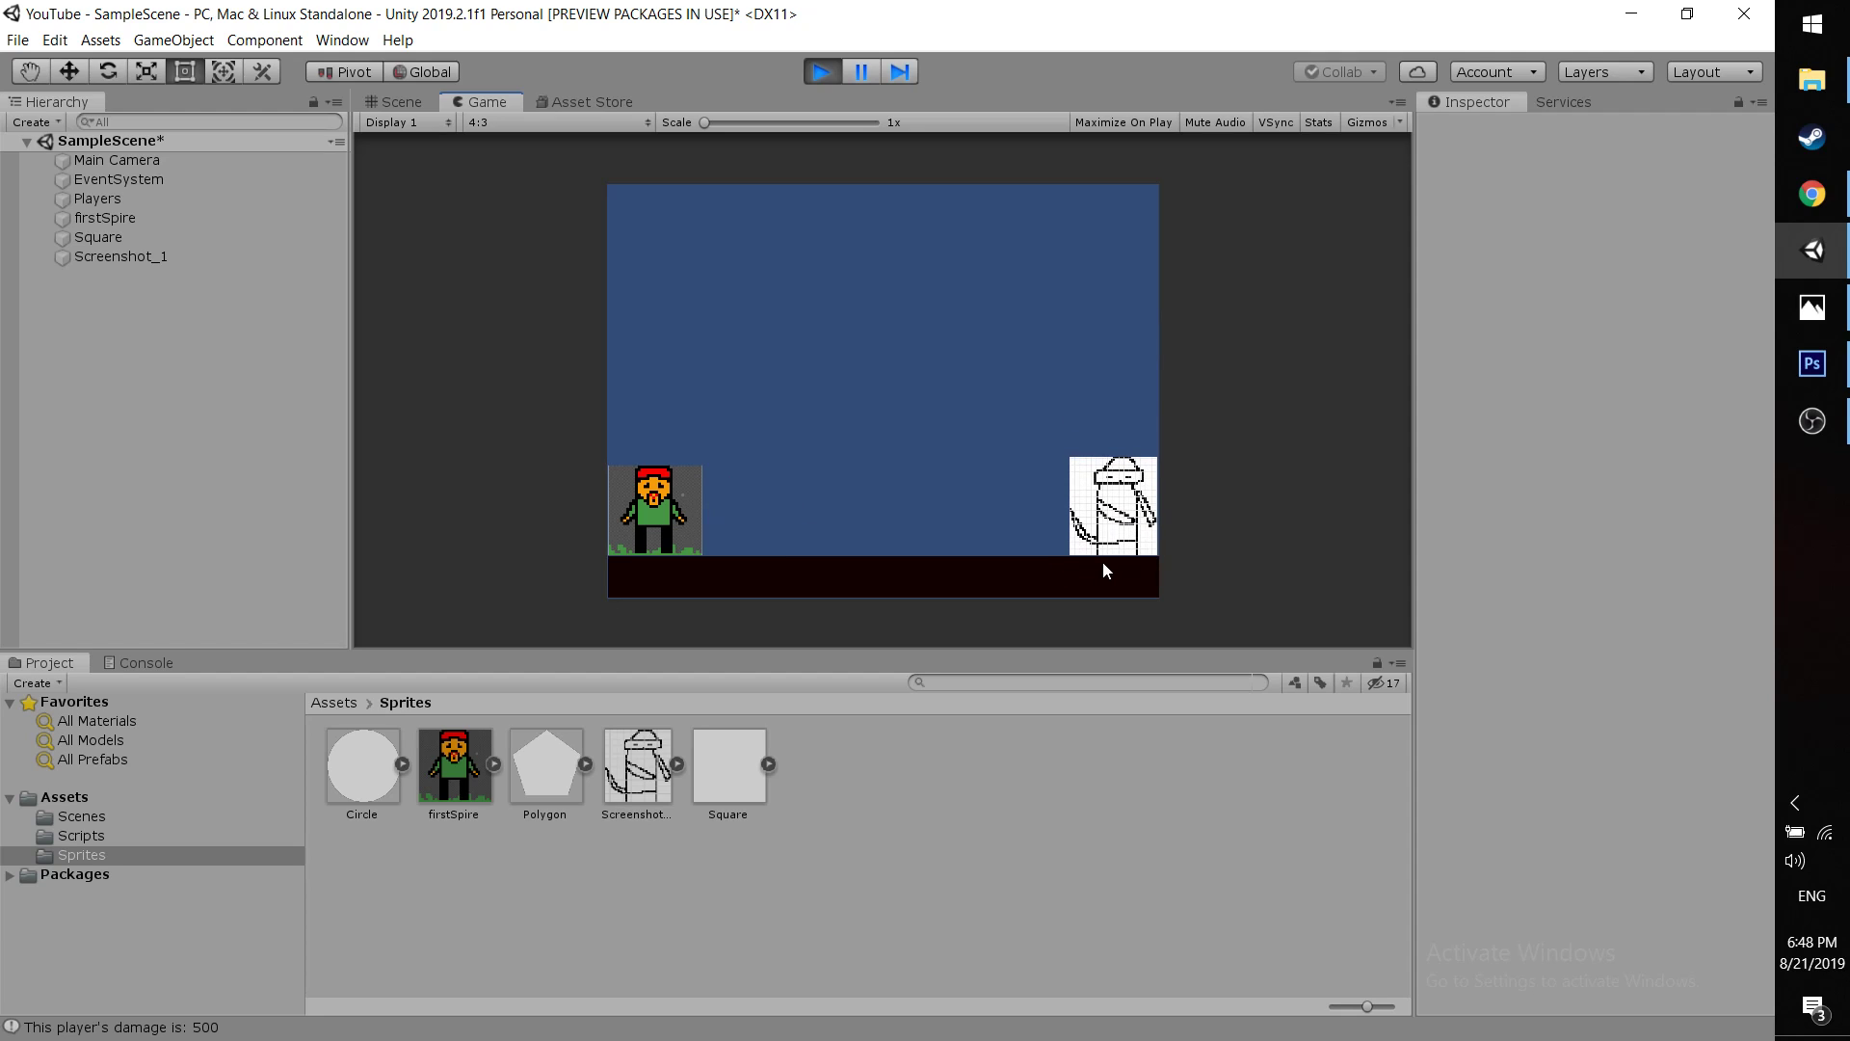
pyautogui.click(821, 71)
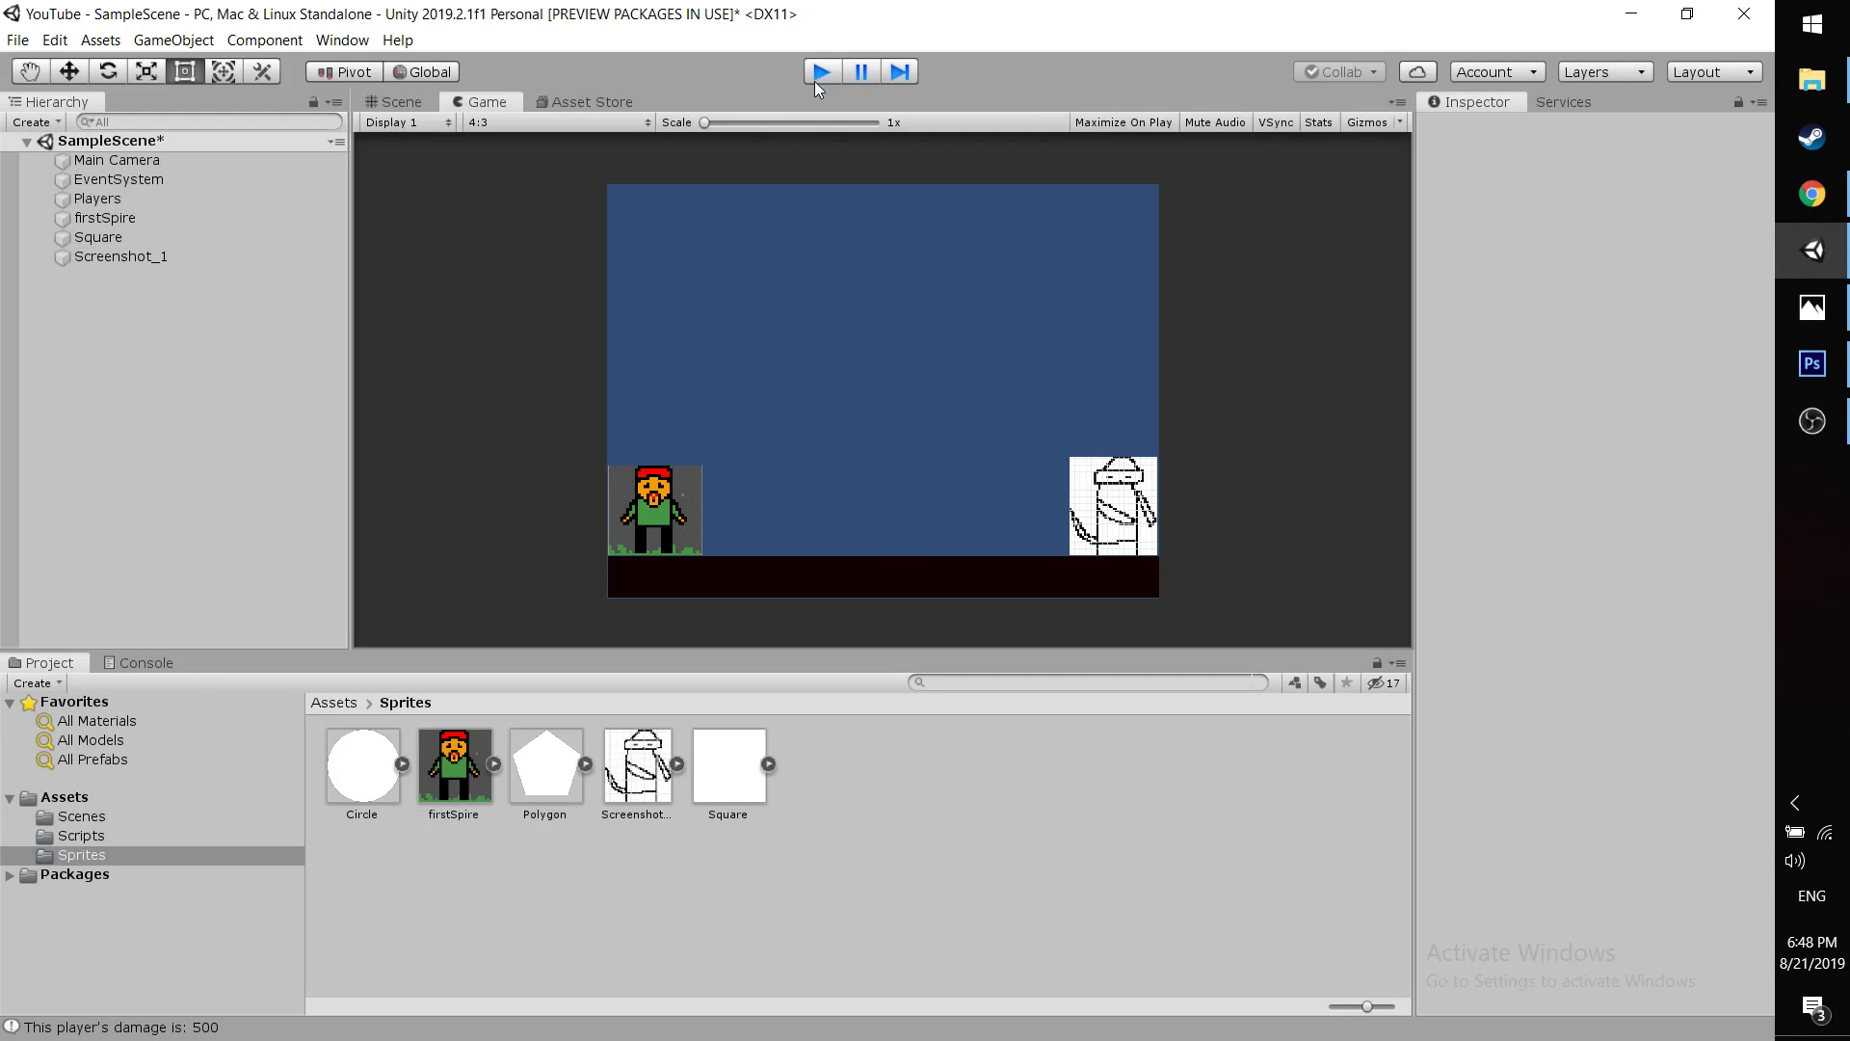
# Move the ground Square outside the camera frame to about X 14.2, Y -3 and play-test the scene without it
pyautogui.click(806, 599)
pyautogui.moveTo(882, 599); pyautogui.dragTo(1280, 542)
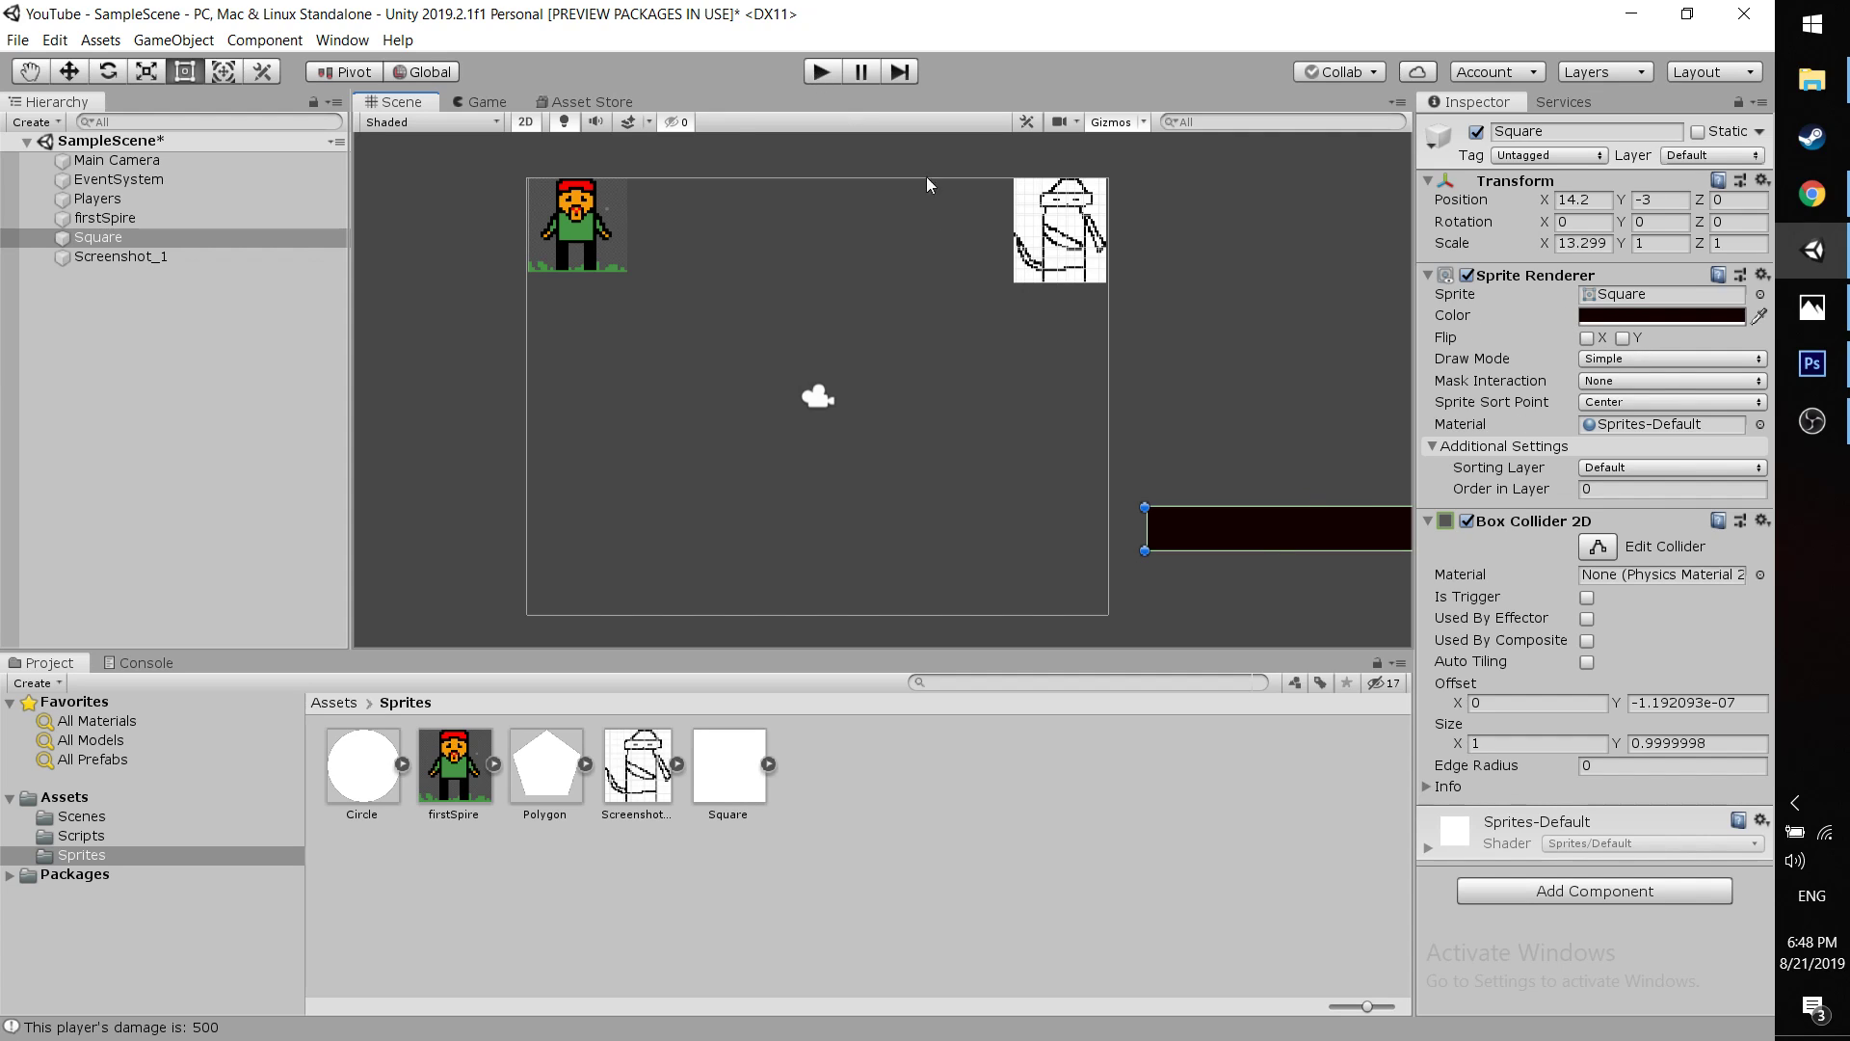
pyautogui.click(821, 71)
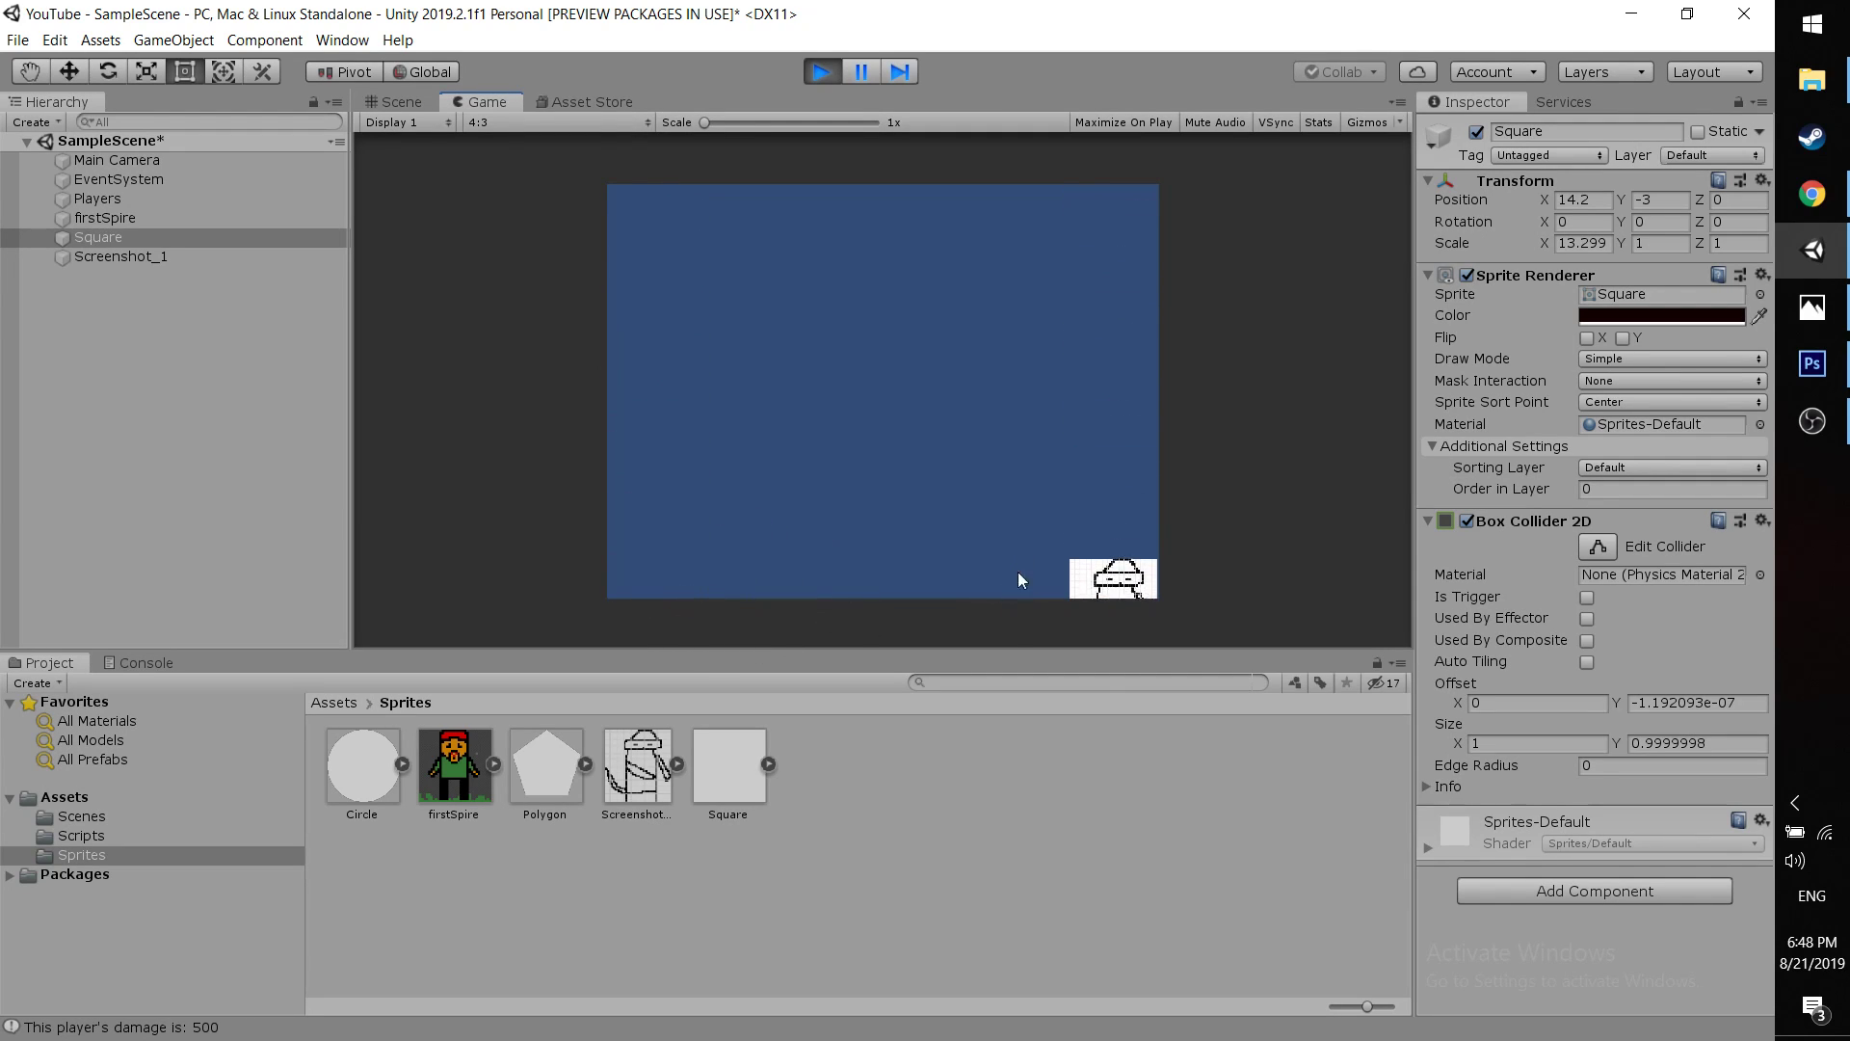
pyautogui.click(821, 71)
# Move the ground Square back under the characters at about X 0, Y -4.71 and play-test the scene again
pyautogui.moveTo(1350, 543); pyautogui.dragTo(732, 618)
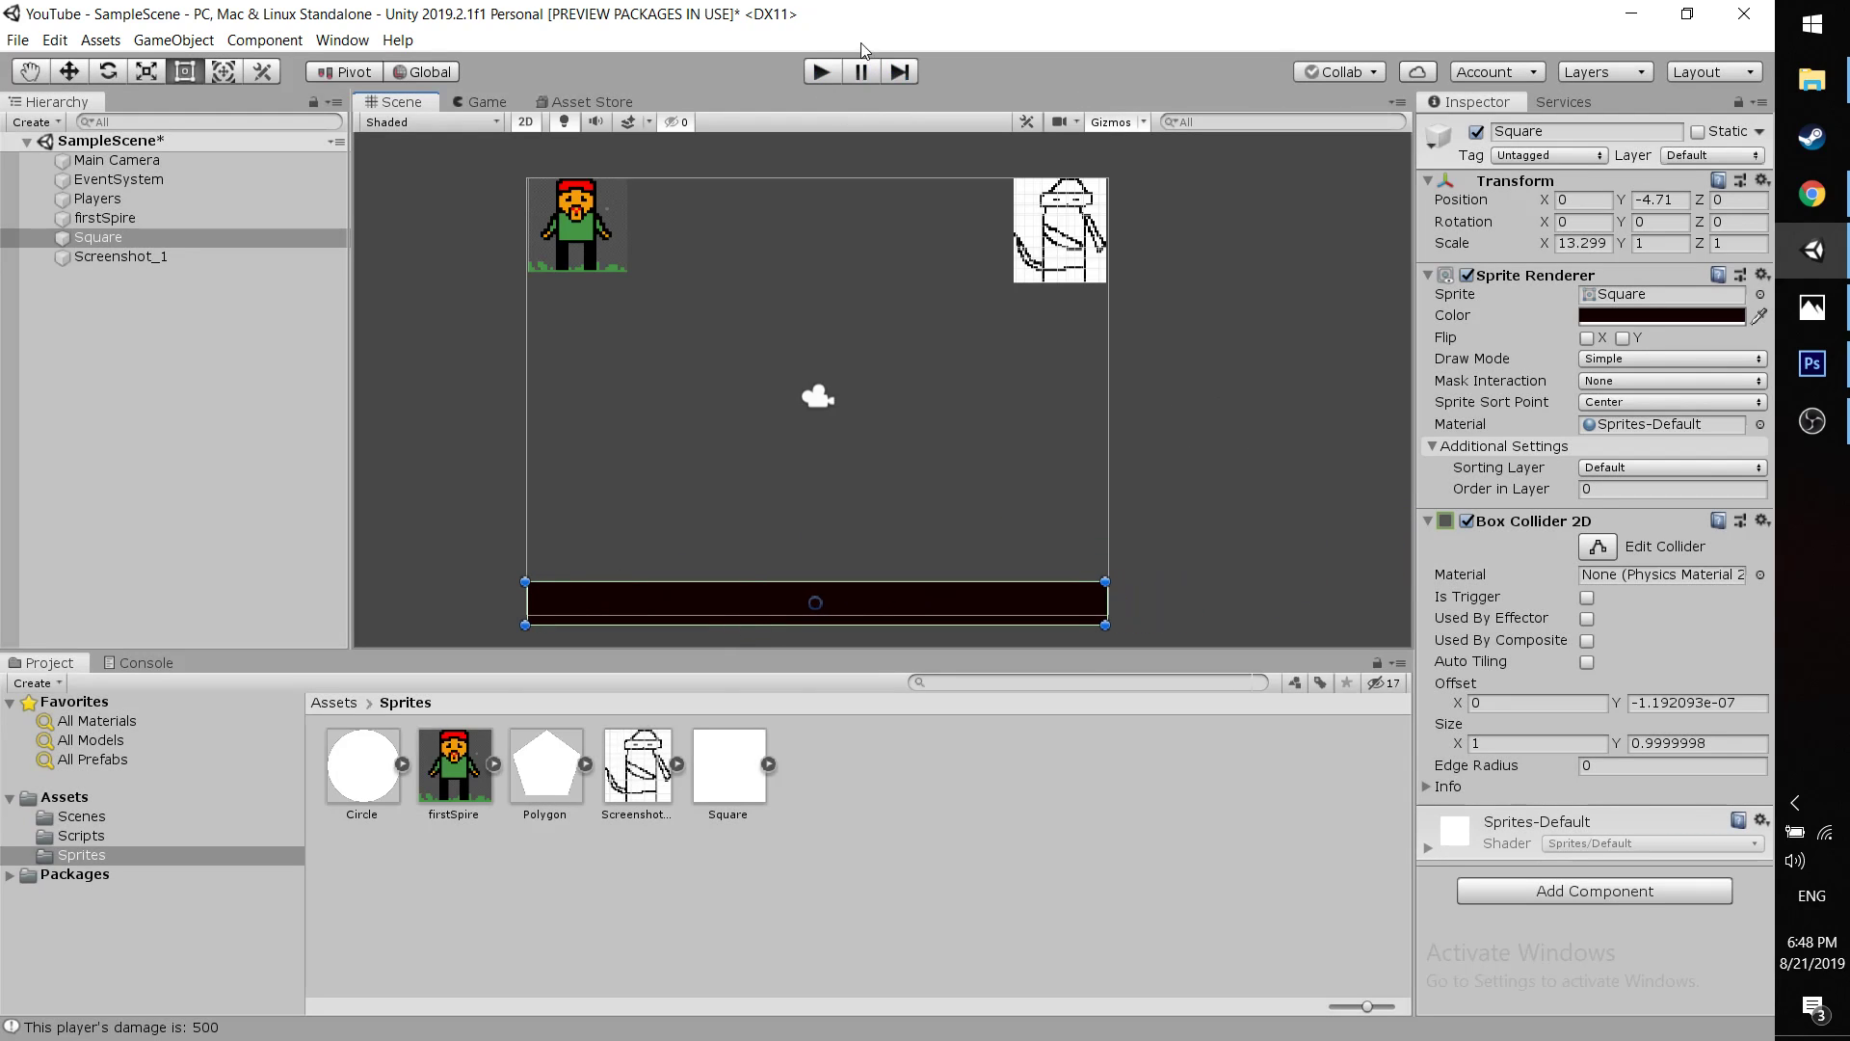
pyautogui.click(828, 75)
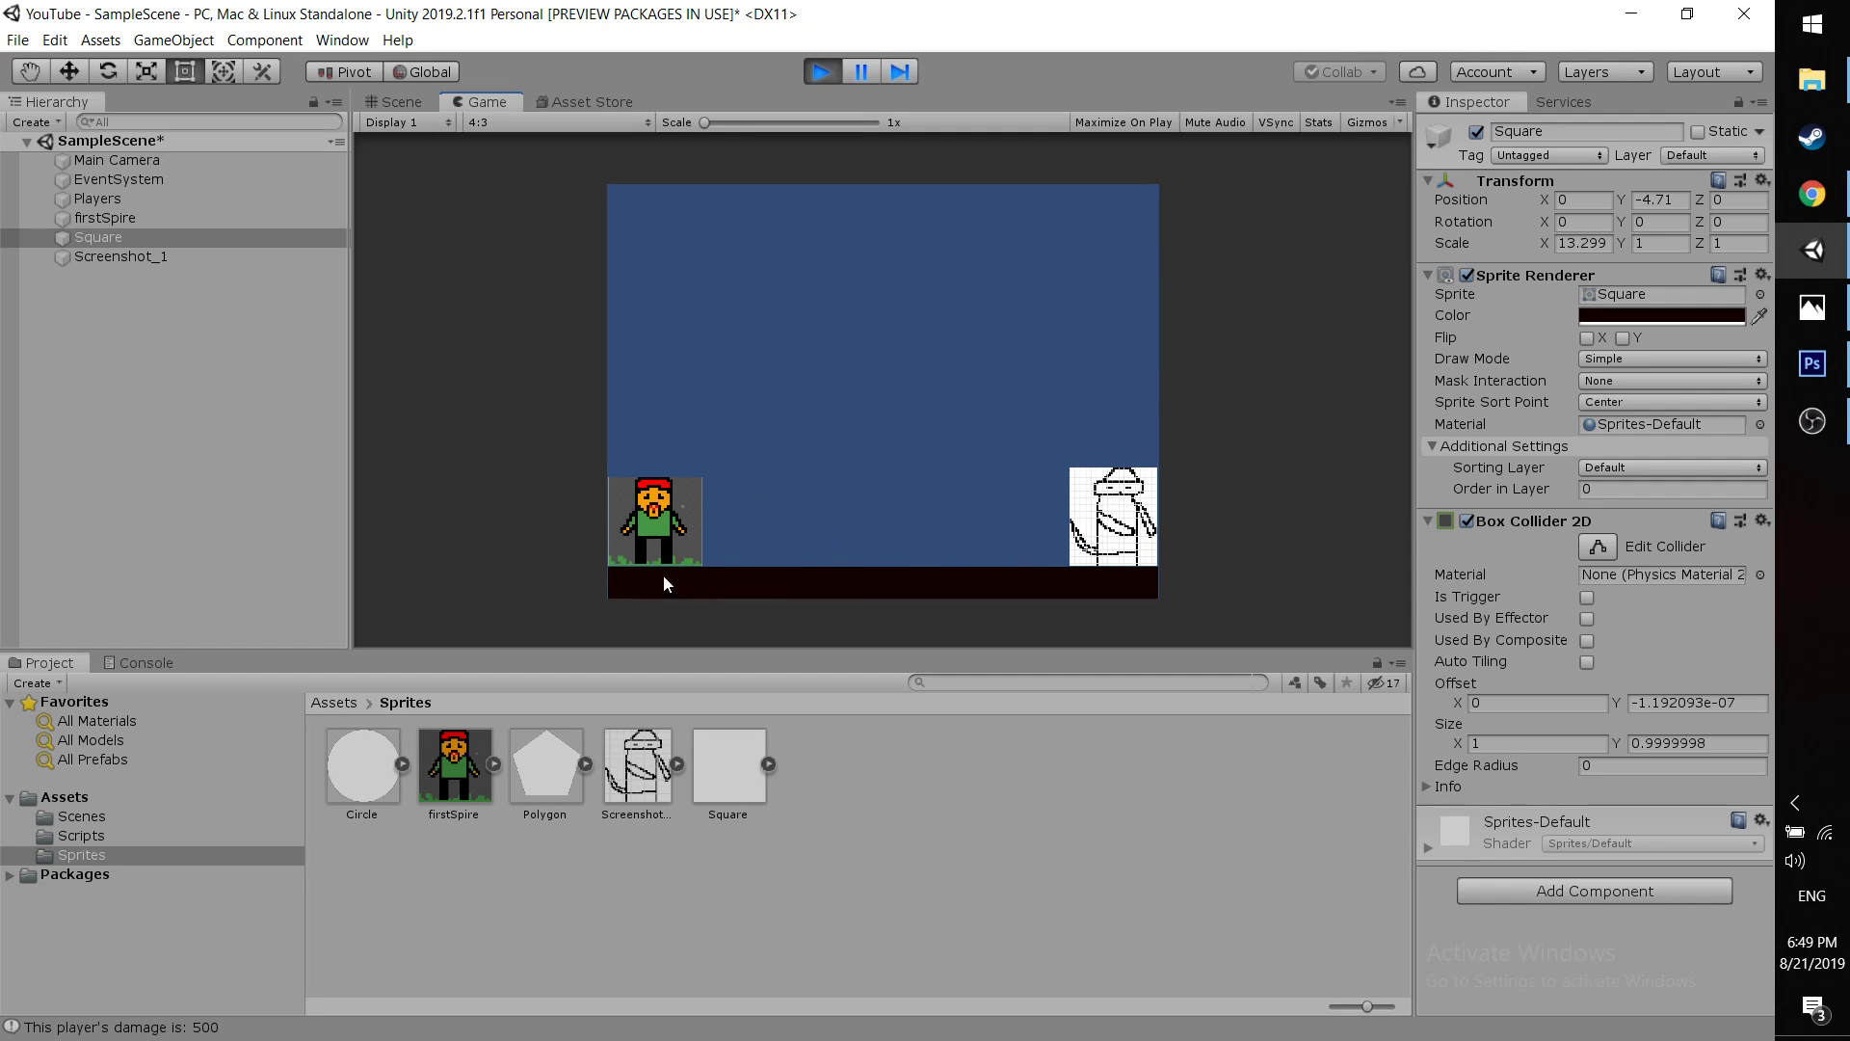
pyautogui.click(821, 71)
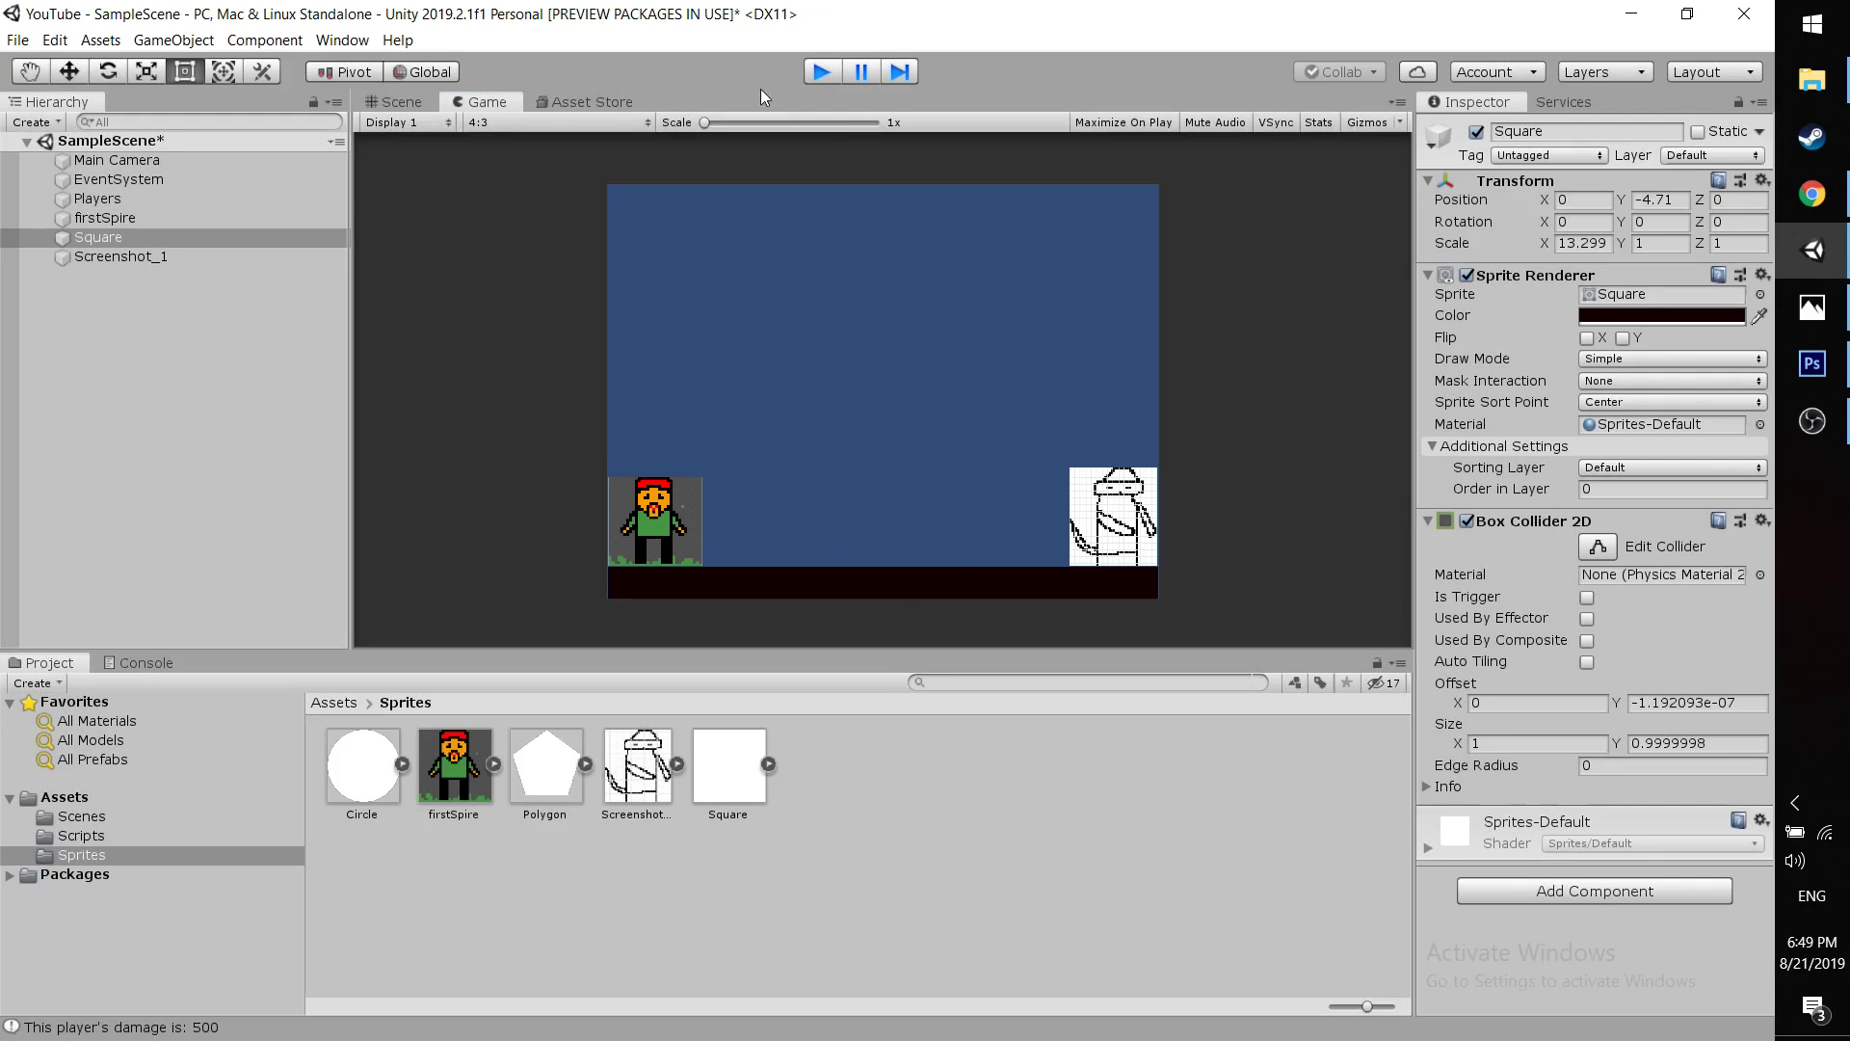
pyautogui.click(443, 375)
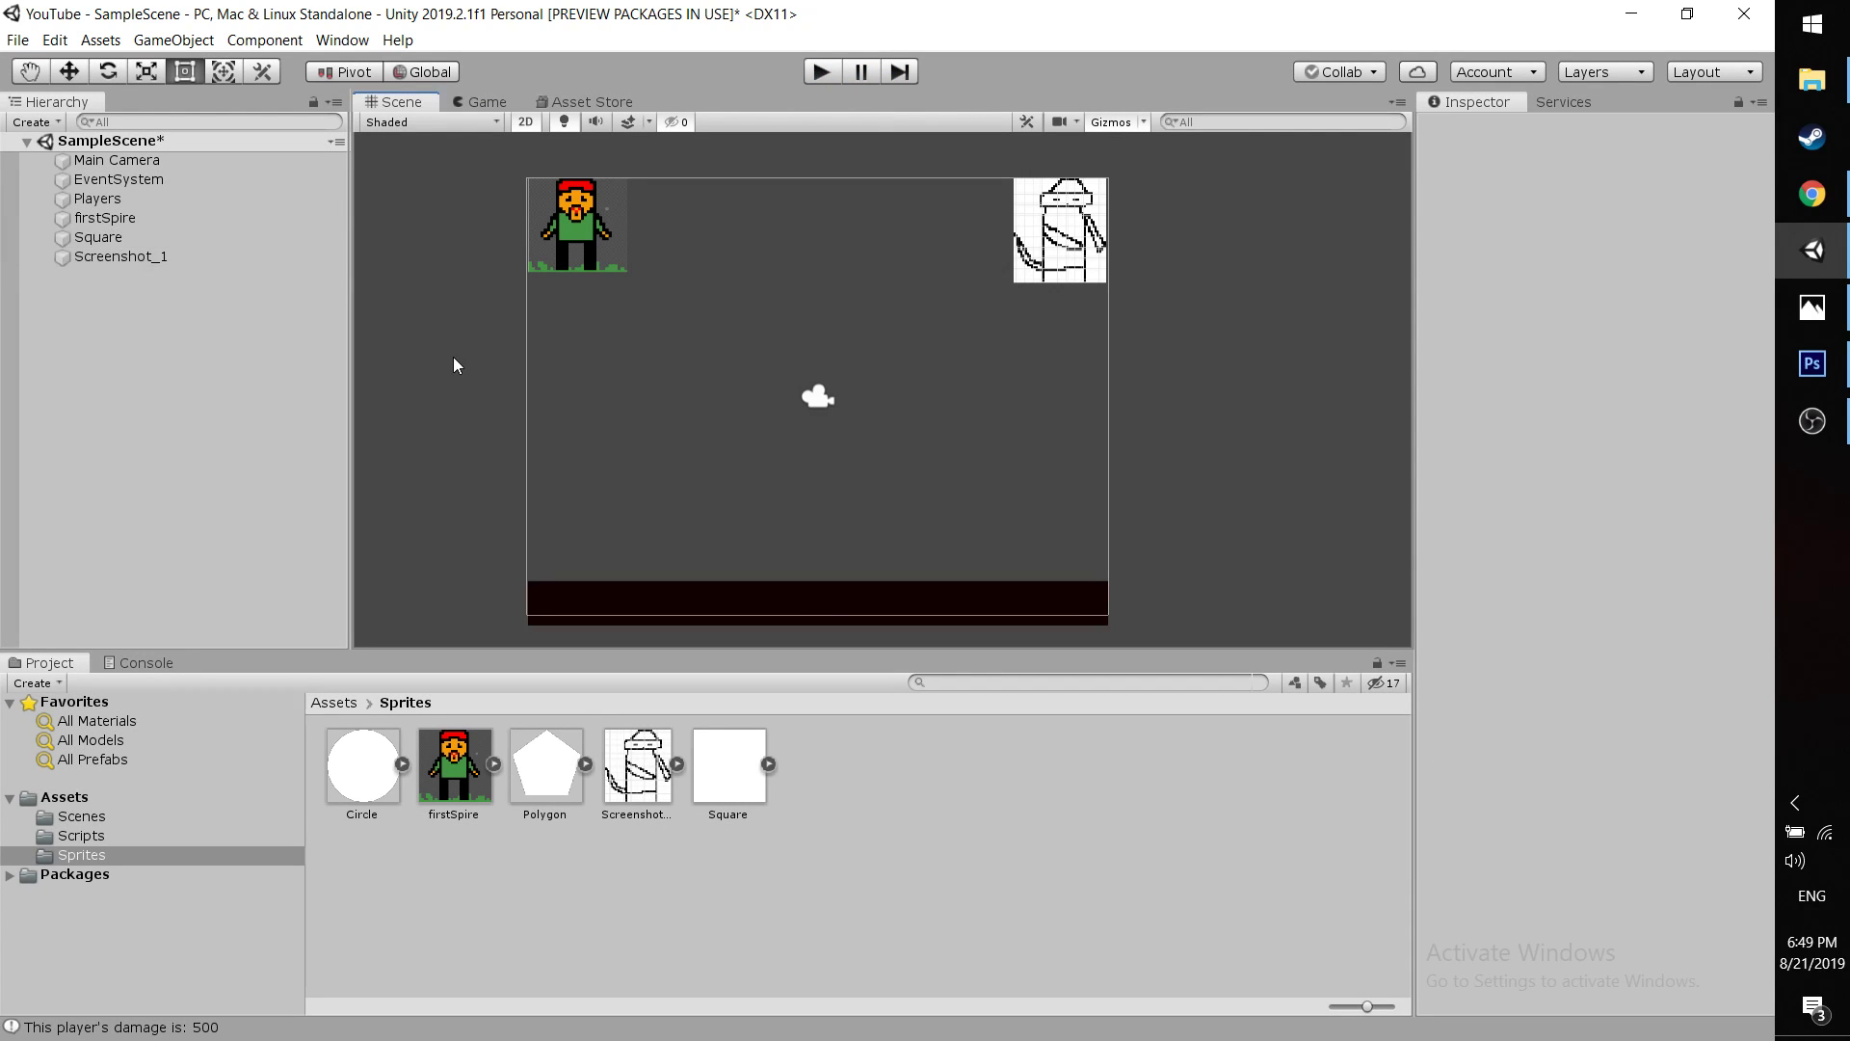
# Delete the firstSpire, Screenshot_1 and Square objects from the scene
pyautogui.click(848, 595)
pyautogui.click(840, 519)
pyautogui.click(707, 594)
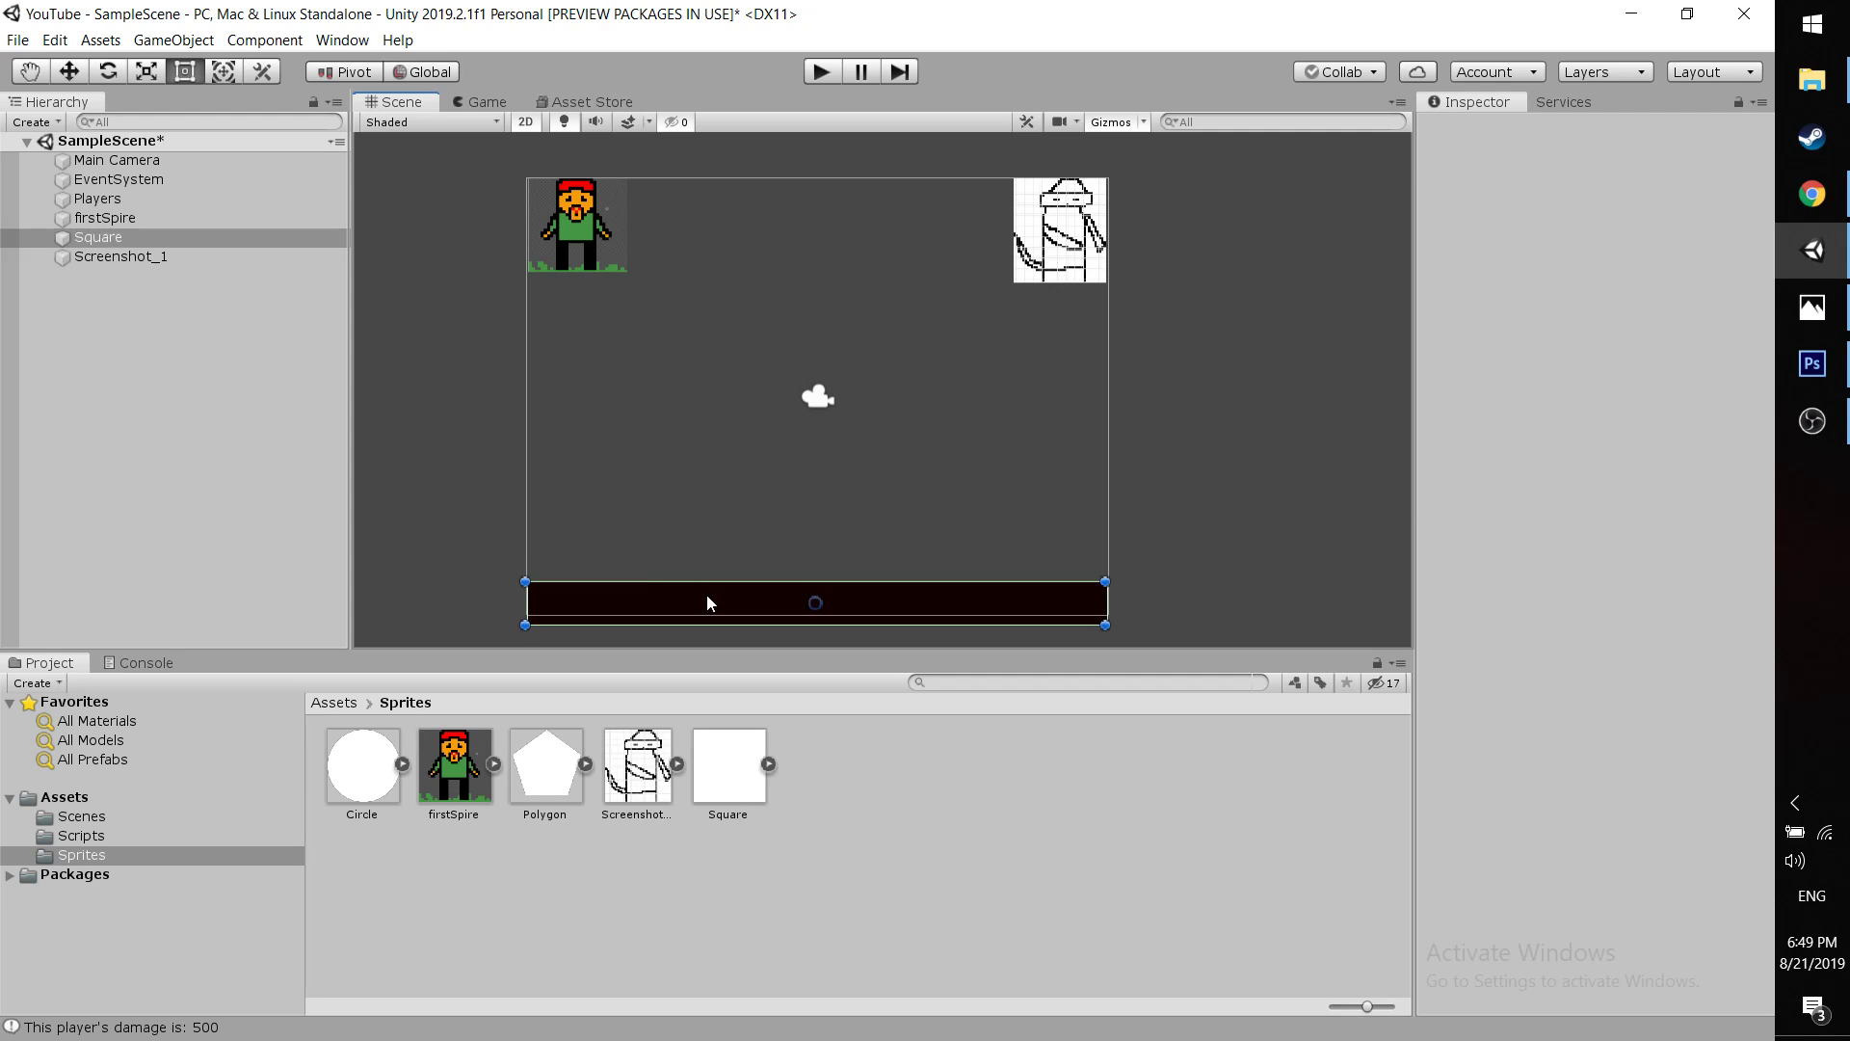
pyautogui.click(592, 253)
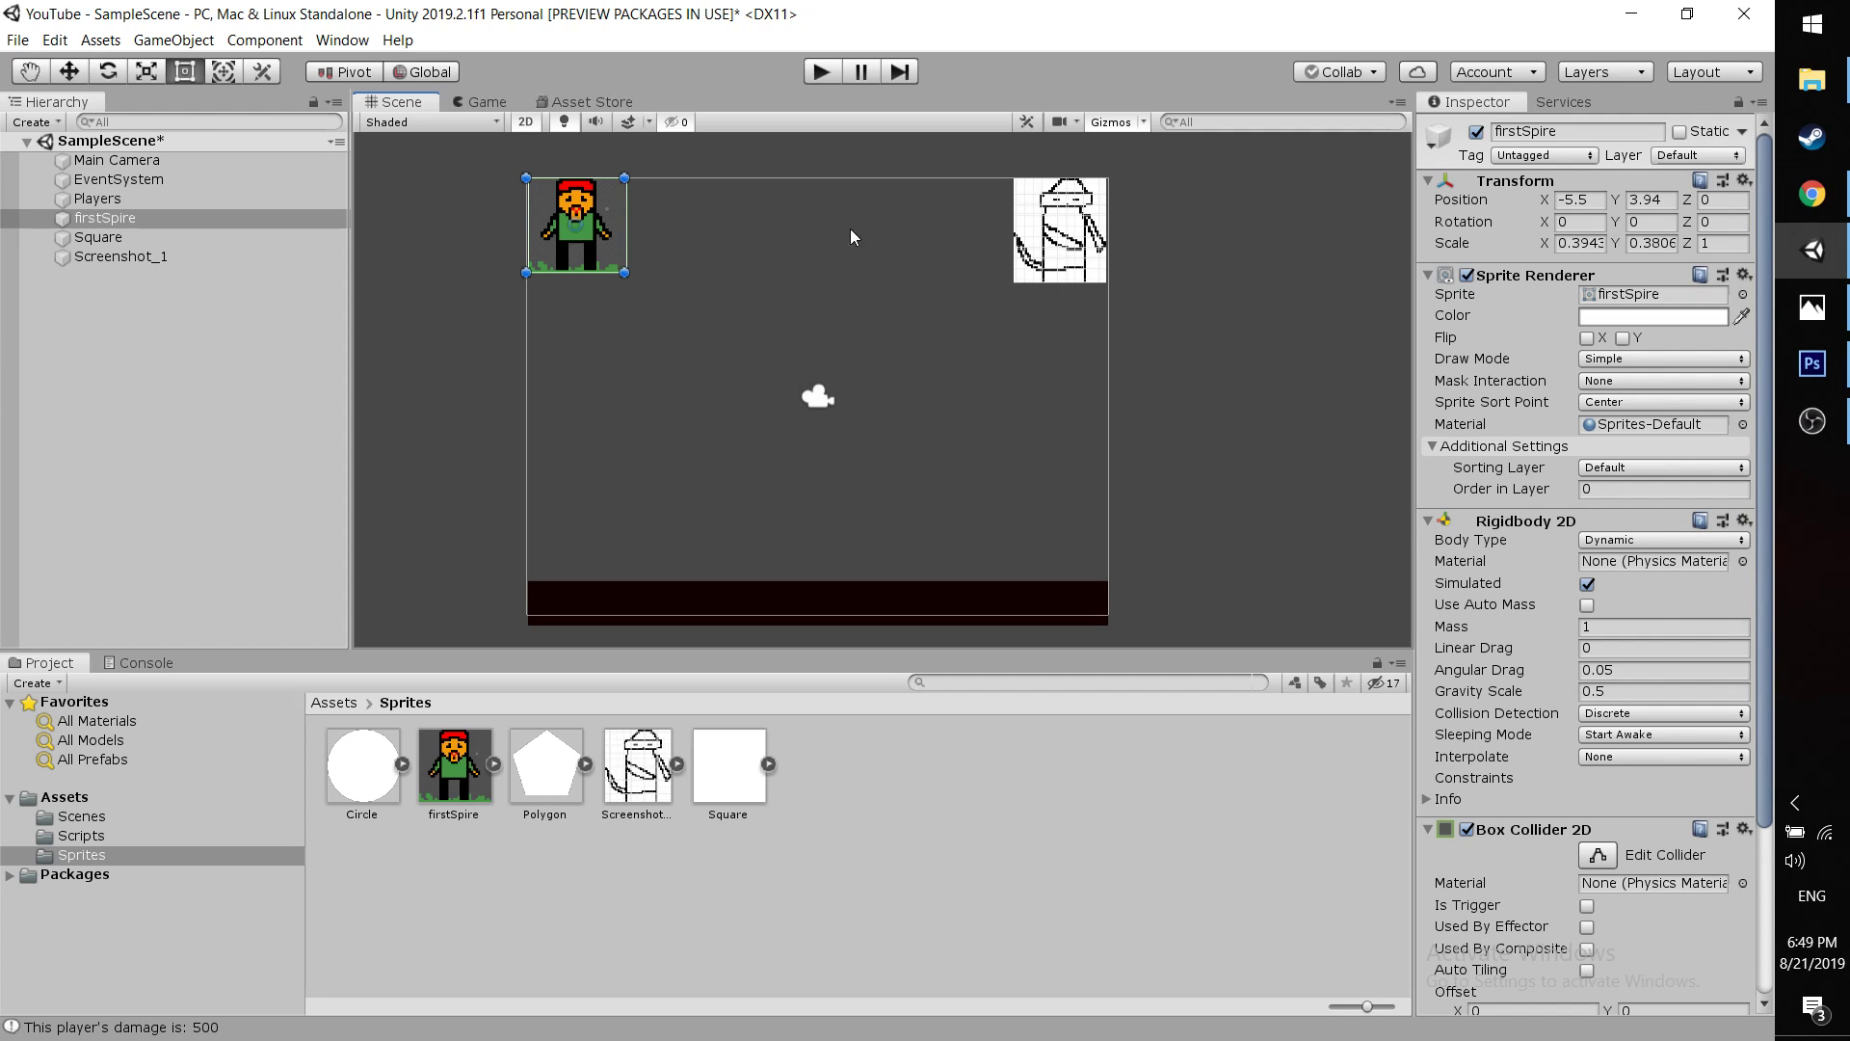
pyautogui.press('Delete')
pyautogui.click(145, 238)
pyautogui.press('Delete')
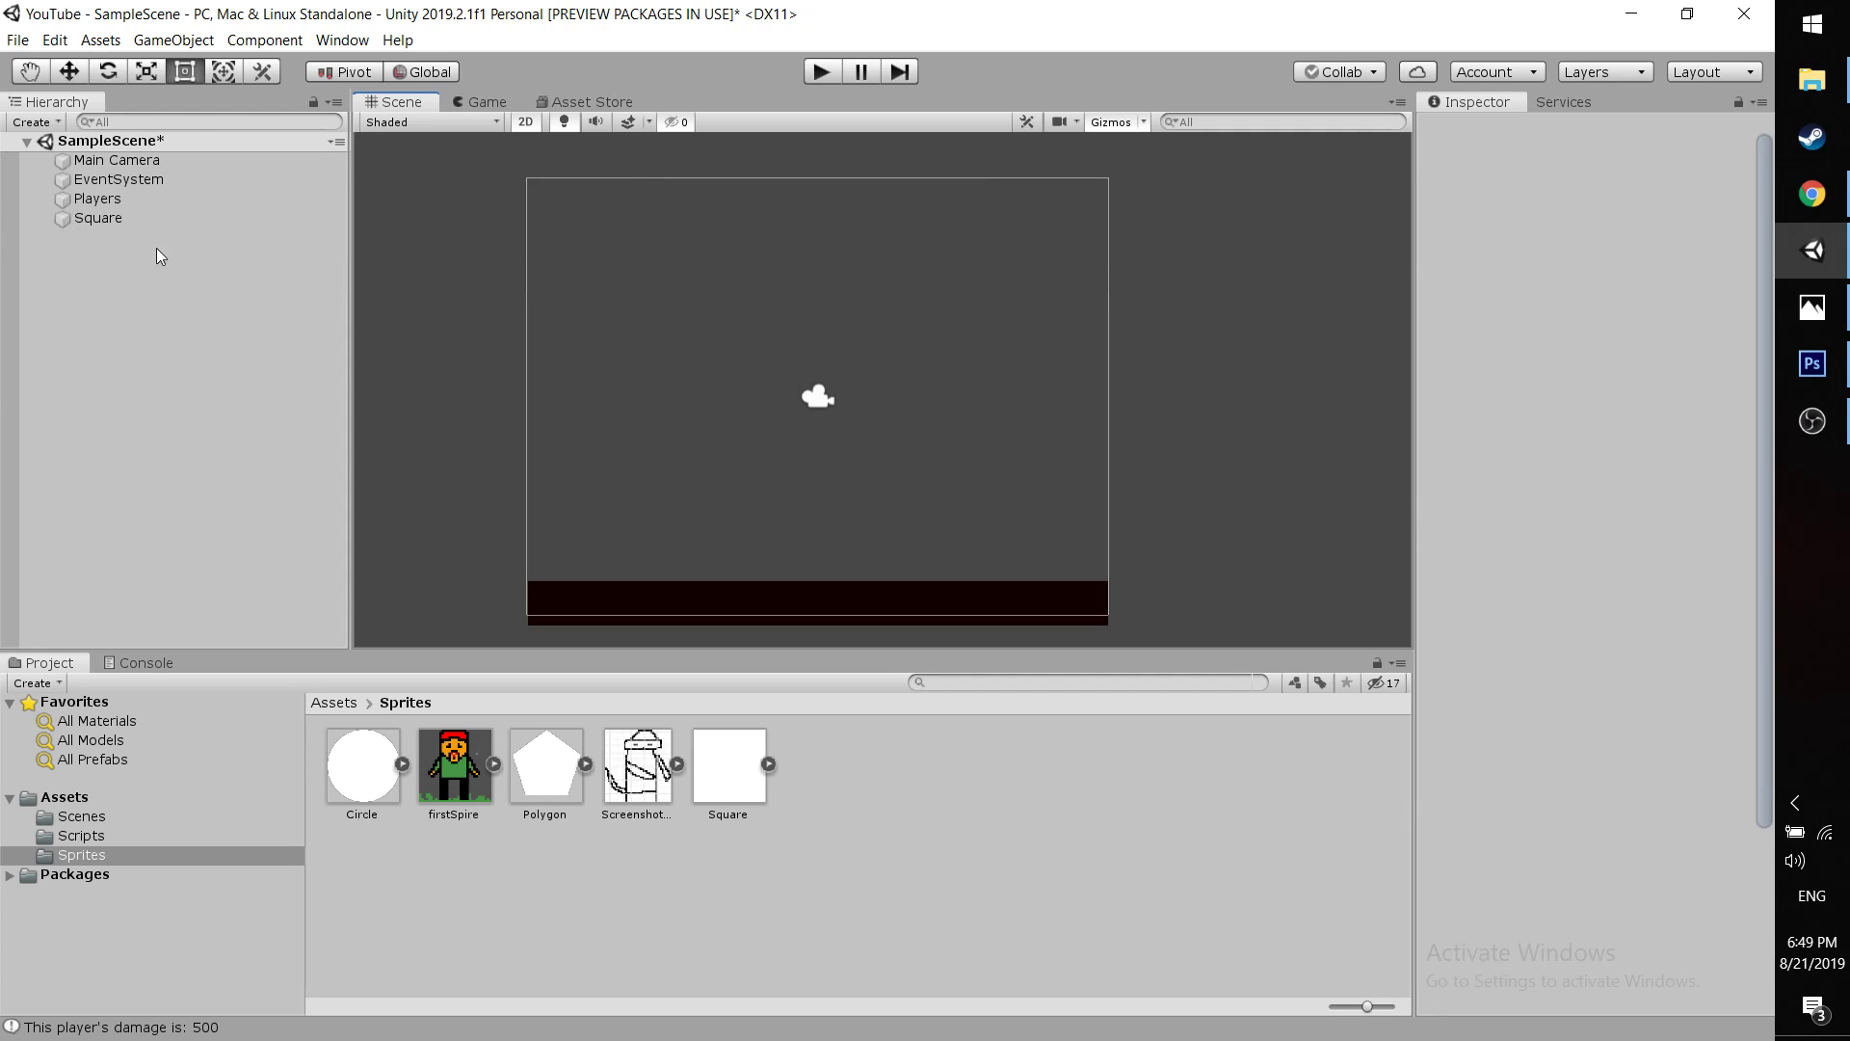
pyautogui.click(100, 218)
pyautogui.press('Delete')
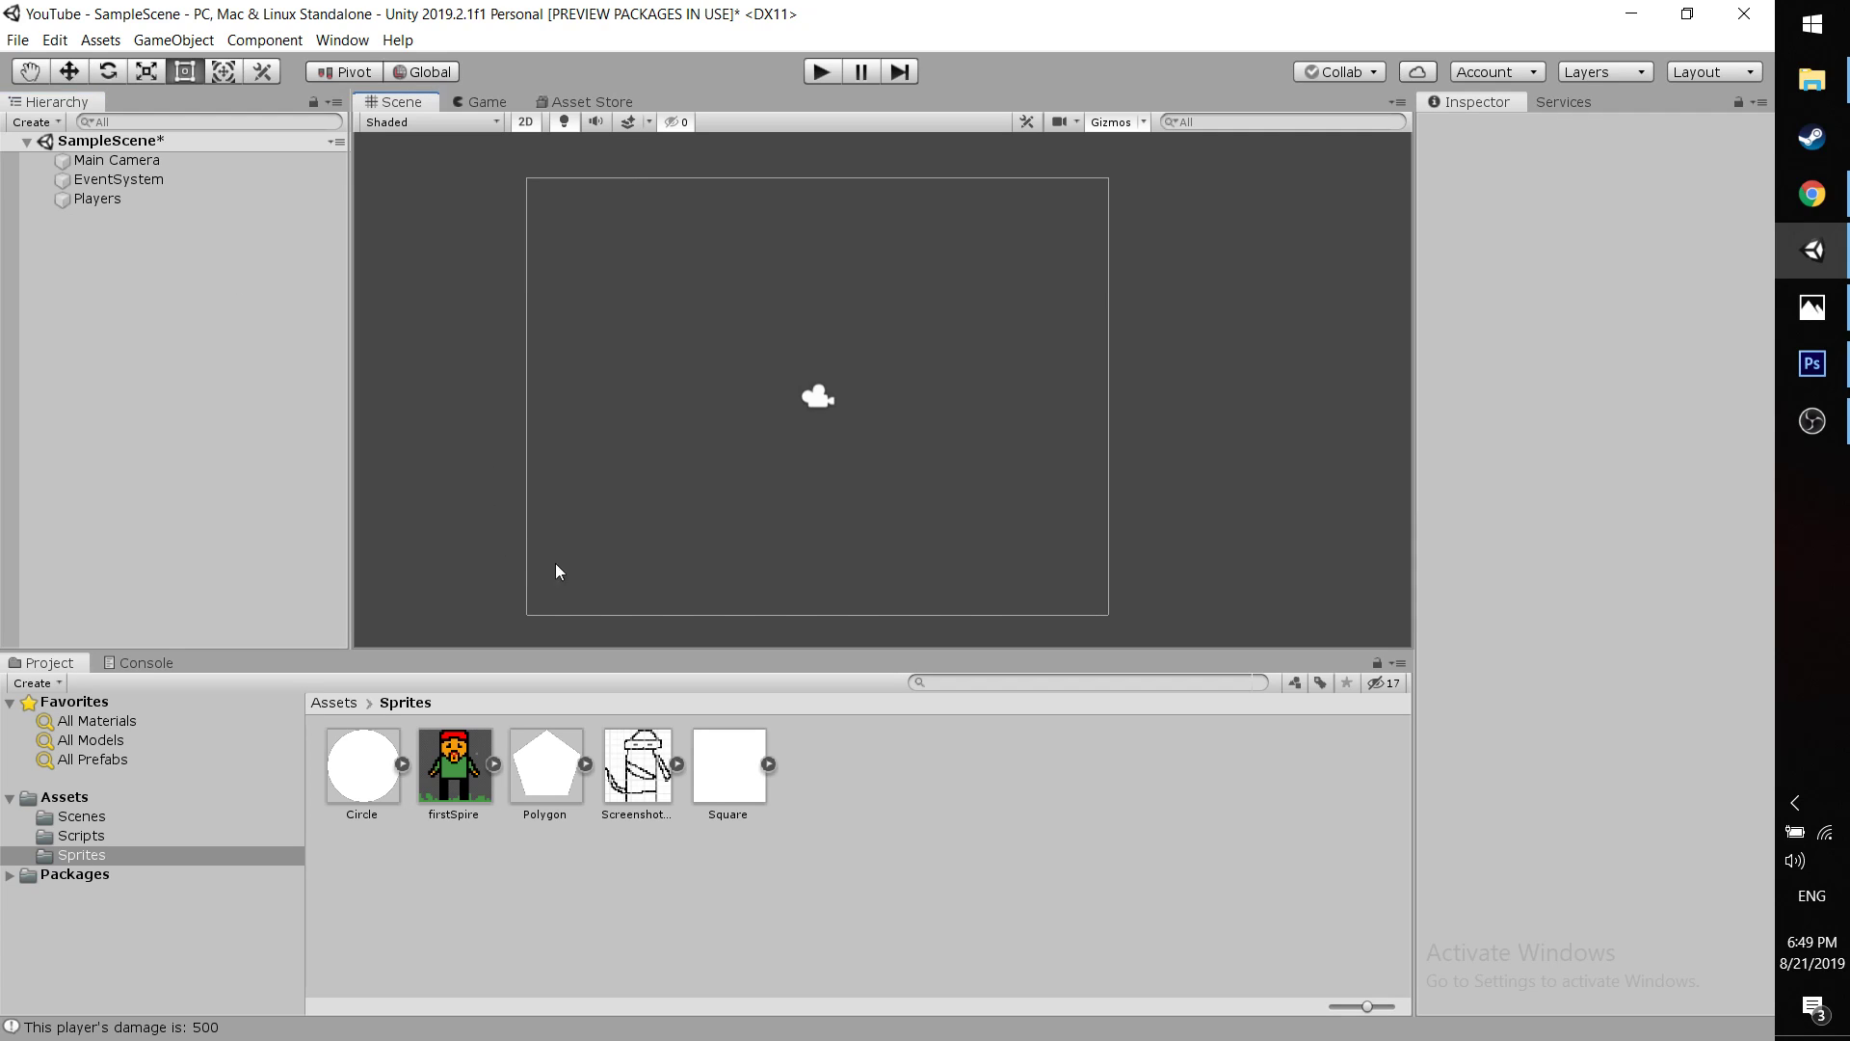
# Add the Square sprite as ground along the camera frame's bottom edge, scaled to about 13.4 by 0.97, at about X 0.06, Y -4.55
pyautogui.moveTo(731, 766); pyautogui.dragTo(1110, 614)
pyautogui.click(663, 546)
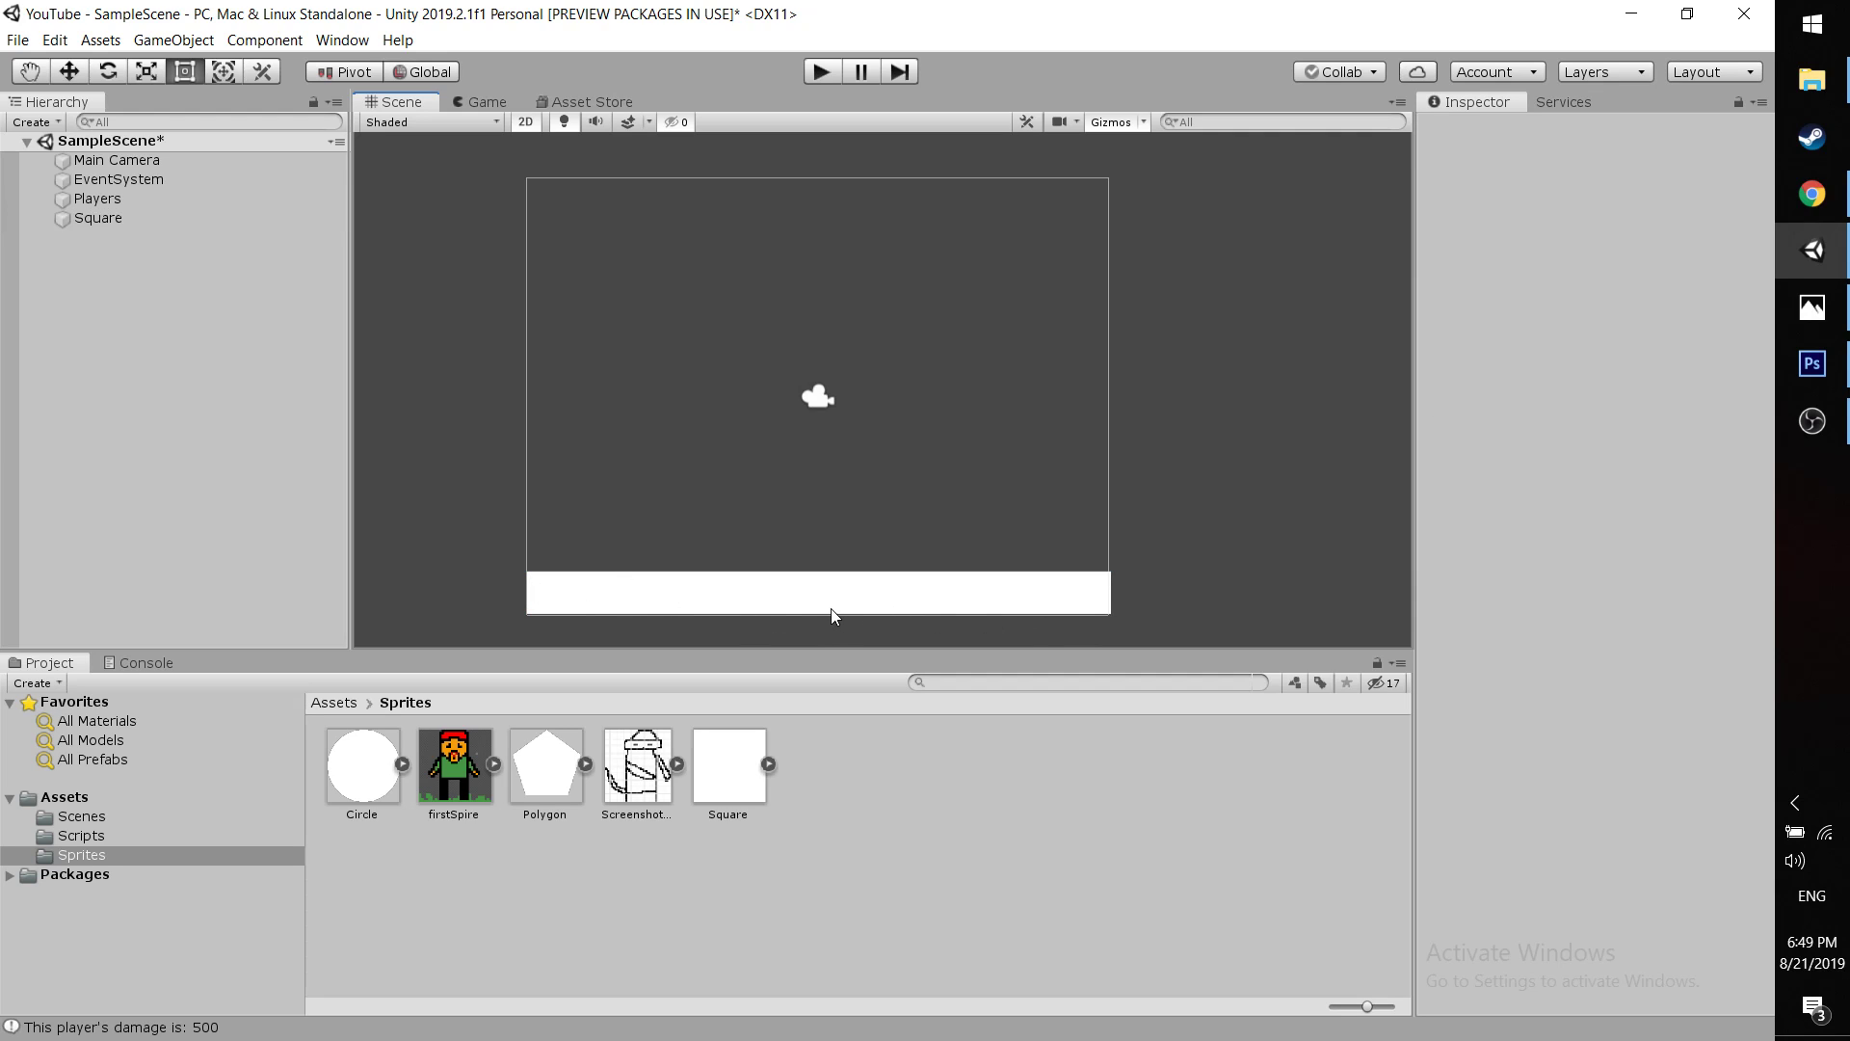
pyautogui.click(829, 609)
pyautogui.moveTo(760, 596); pyautogui.dragTo(763, 609)
# Set the ground Square's sprite color to black
pyautogui.click(1629, 318)
pyautogui.moveTo(162, 260); pyautogui.dragTo(122, 304)
pyautogui.click(282, 20)
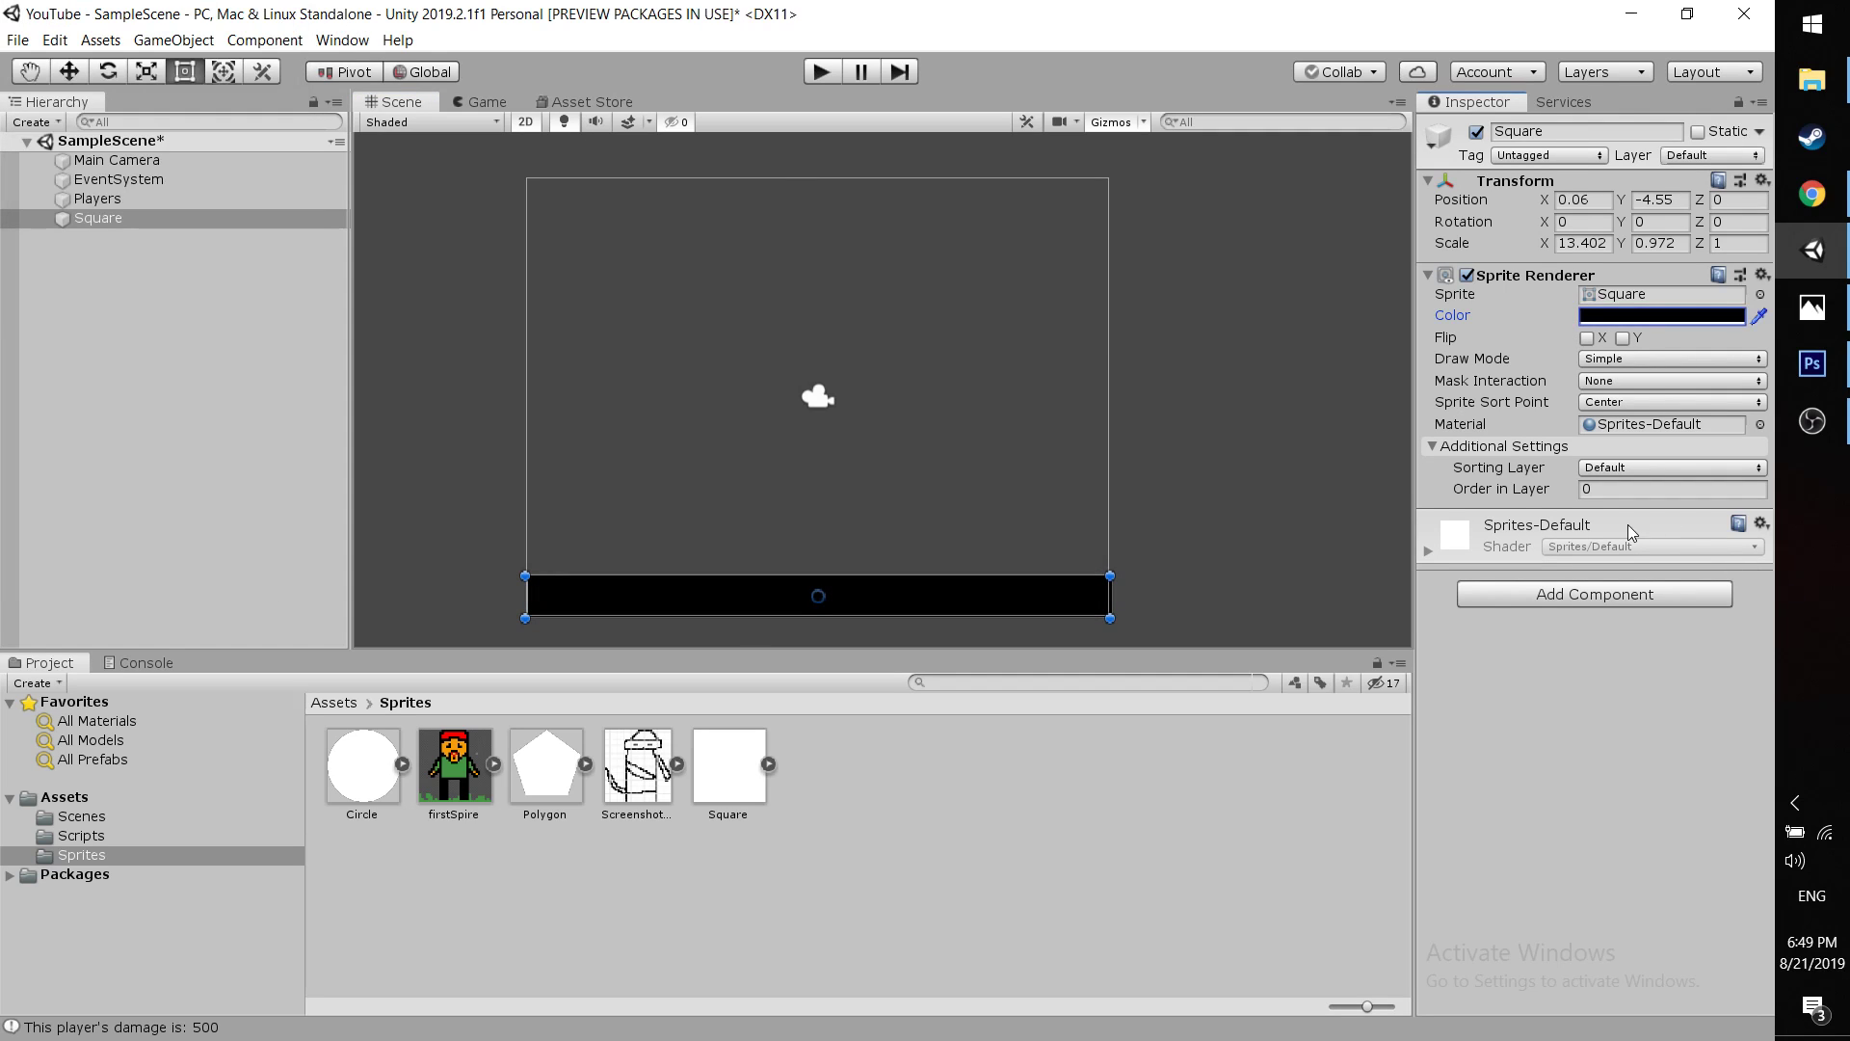
# Add a Box Collider 2D component to the ground Square
pyautogui.click(1572, 595)
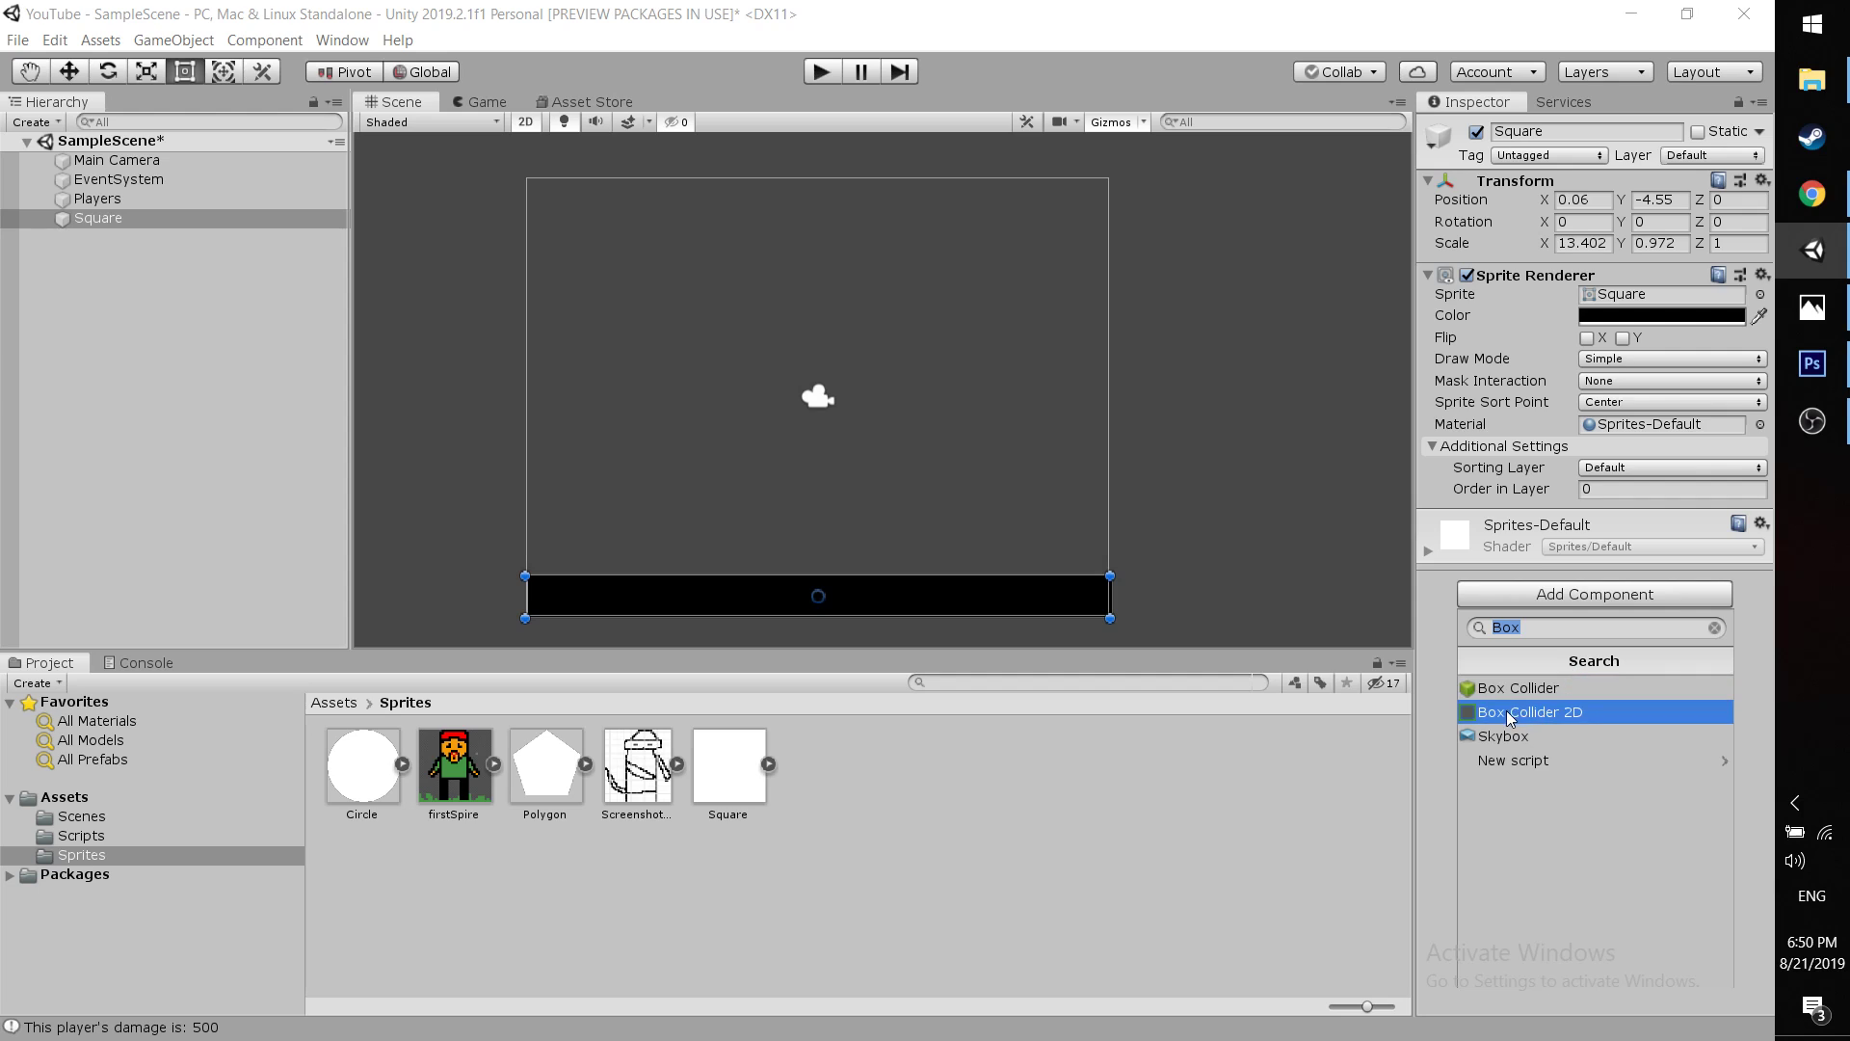
pyautogui.write('Box Collider')
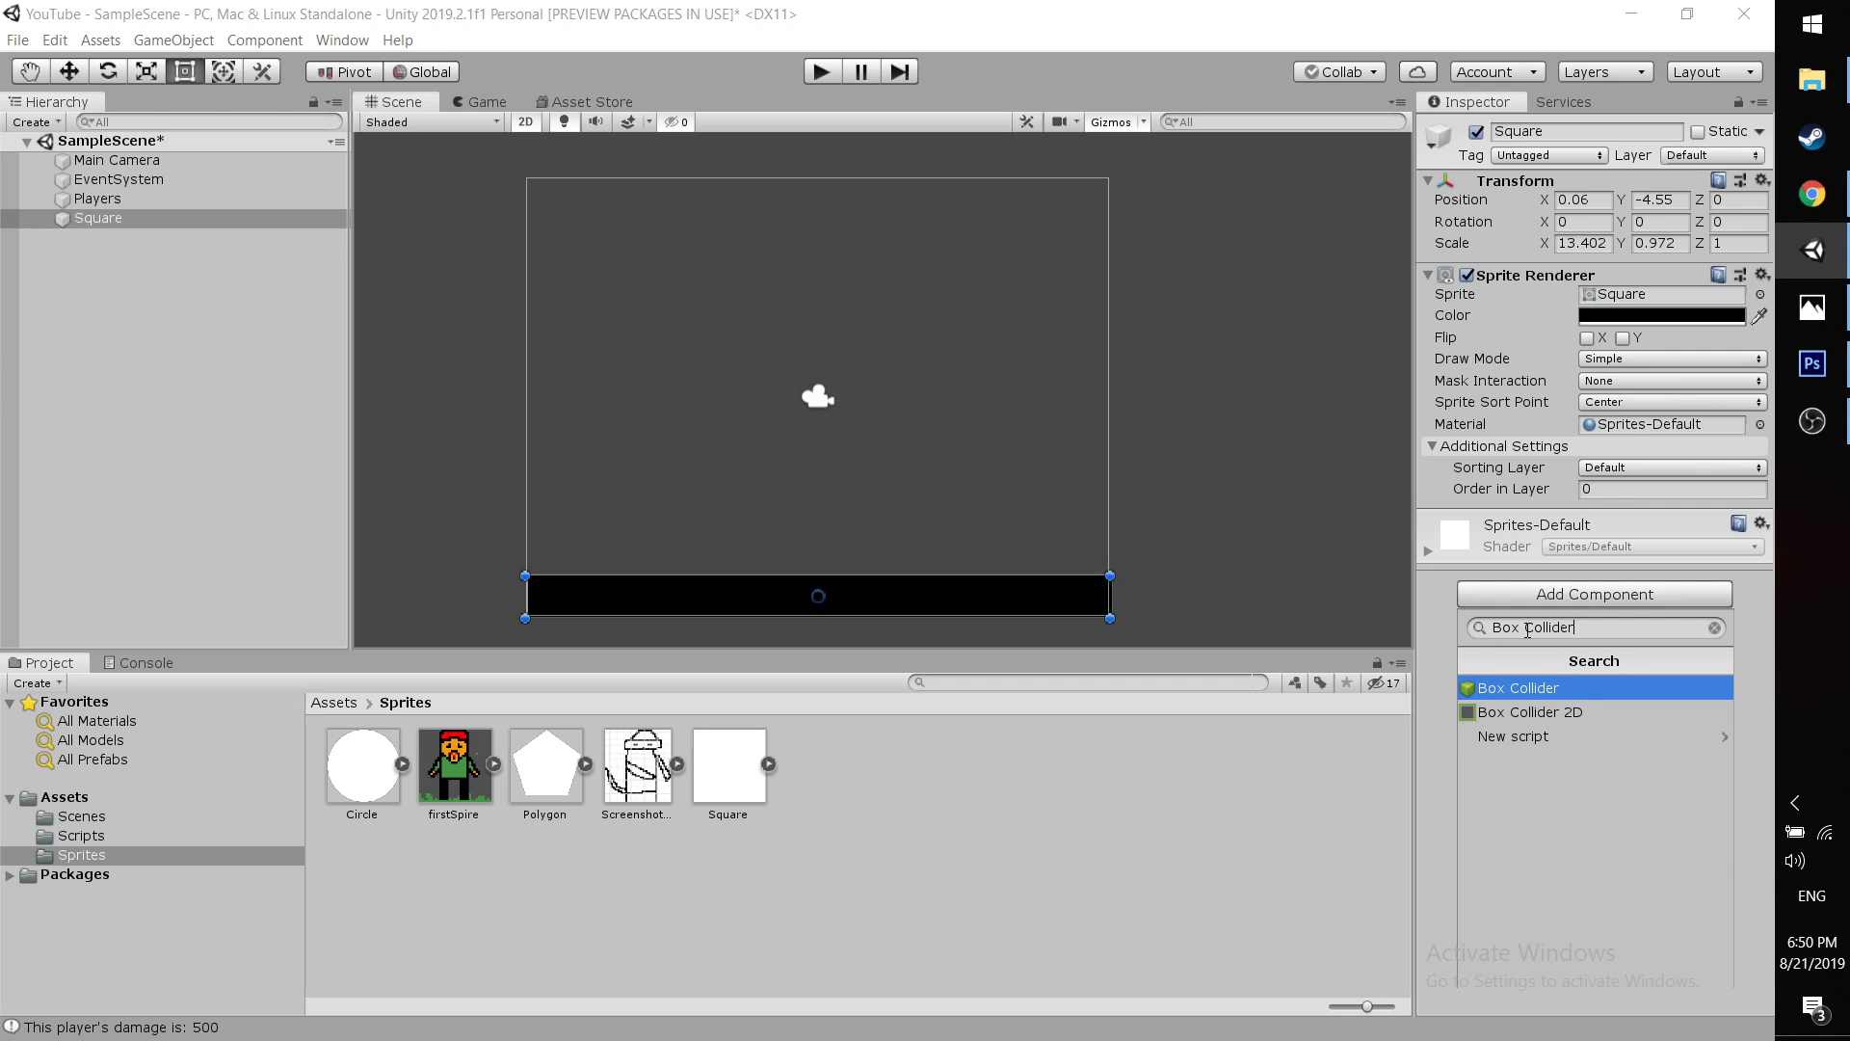
pyautogui.click(1532, 713)
# Lower the top edge of the ground Square to a Y scale of about 0.88
pyautogui.scroll(6, 807, 599)
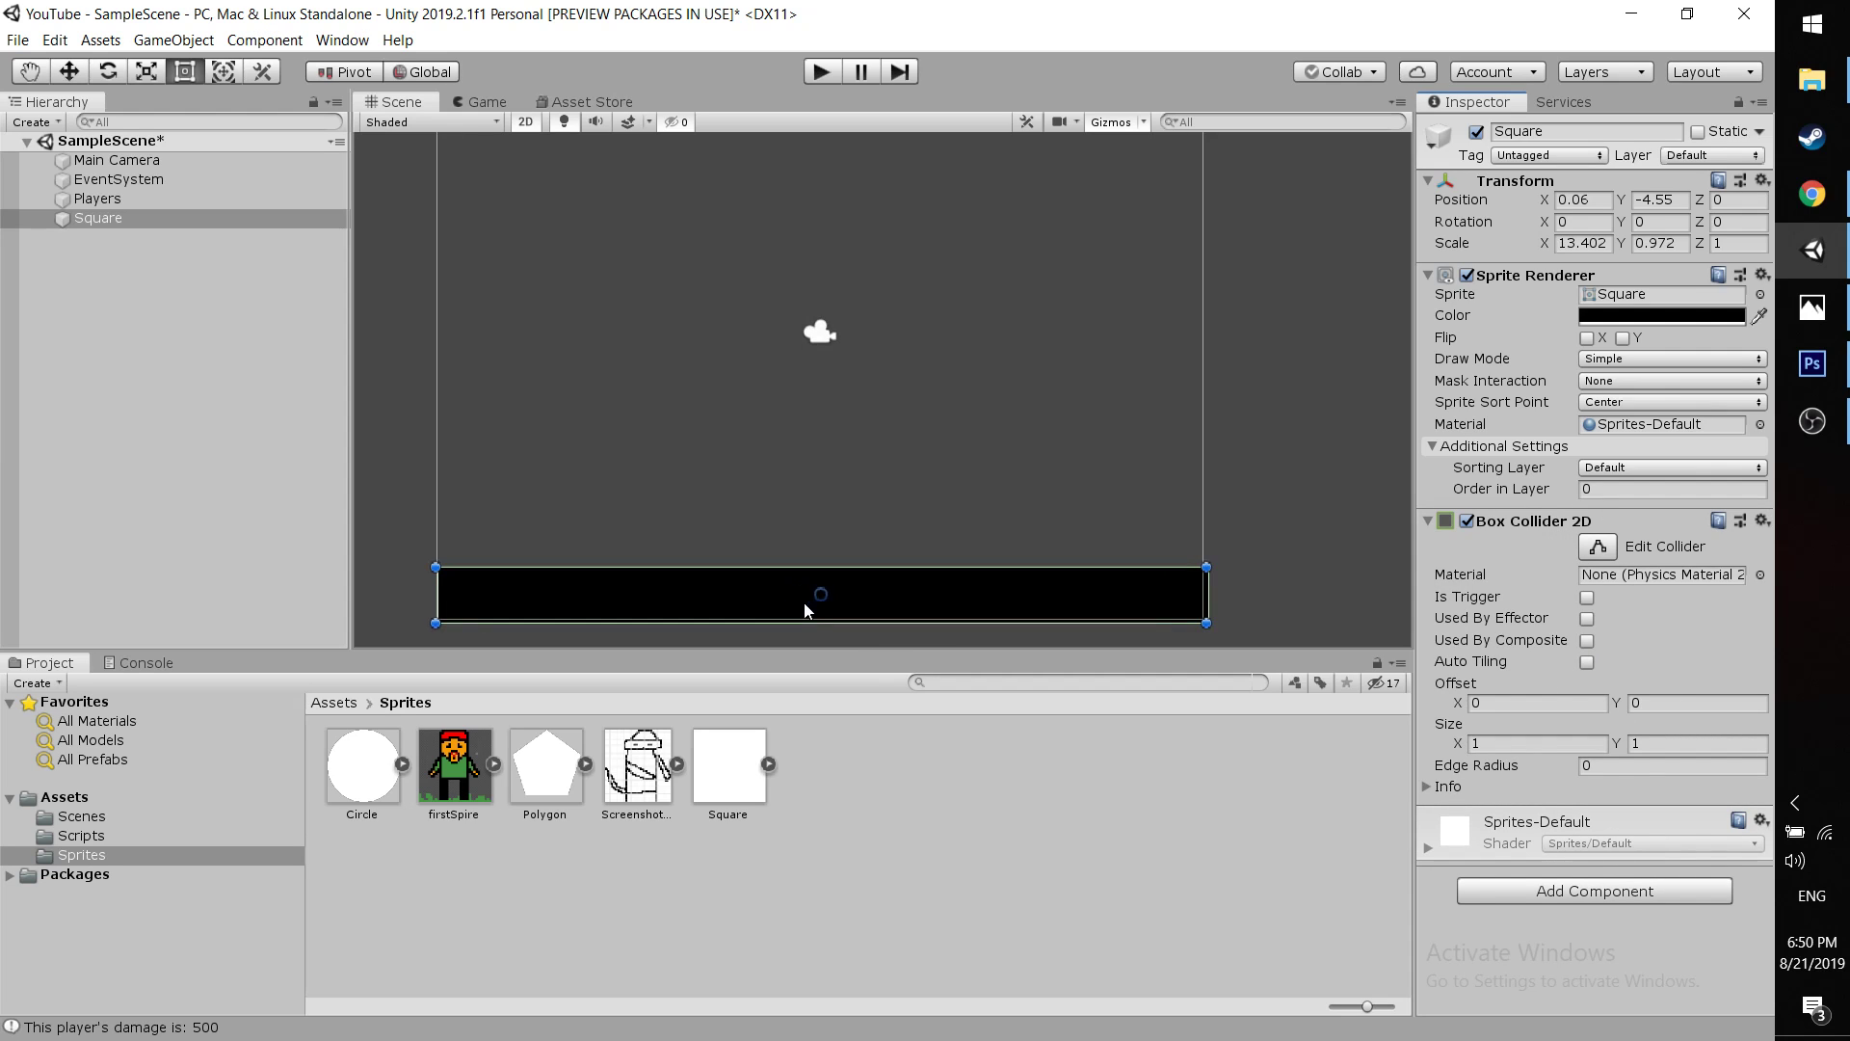
pyautogui.scroll(2, 738, 525)
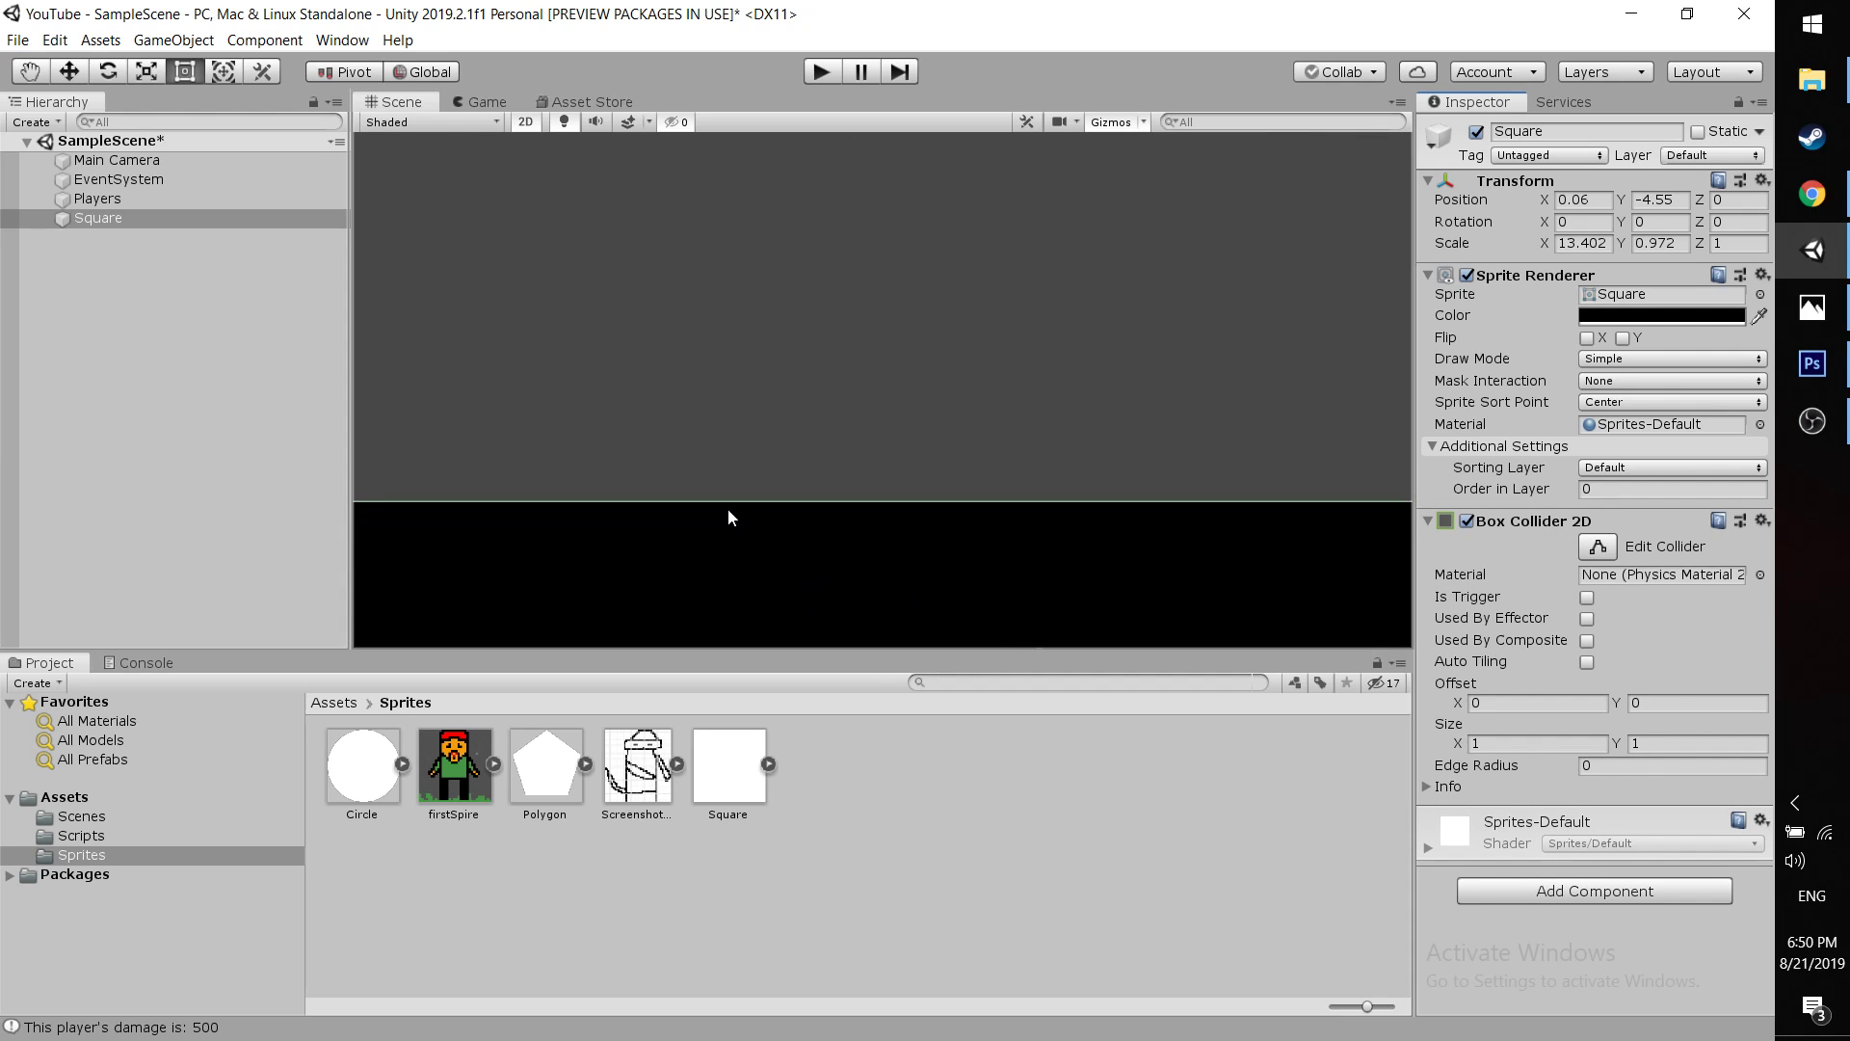
pyautogui.moveTo(734, 511); pyautogui.dragTo(871, 414, button='middle')
pyautogui.scroll(-7, 1065, 260)
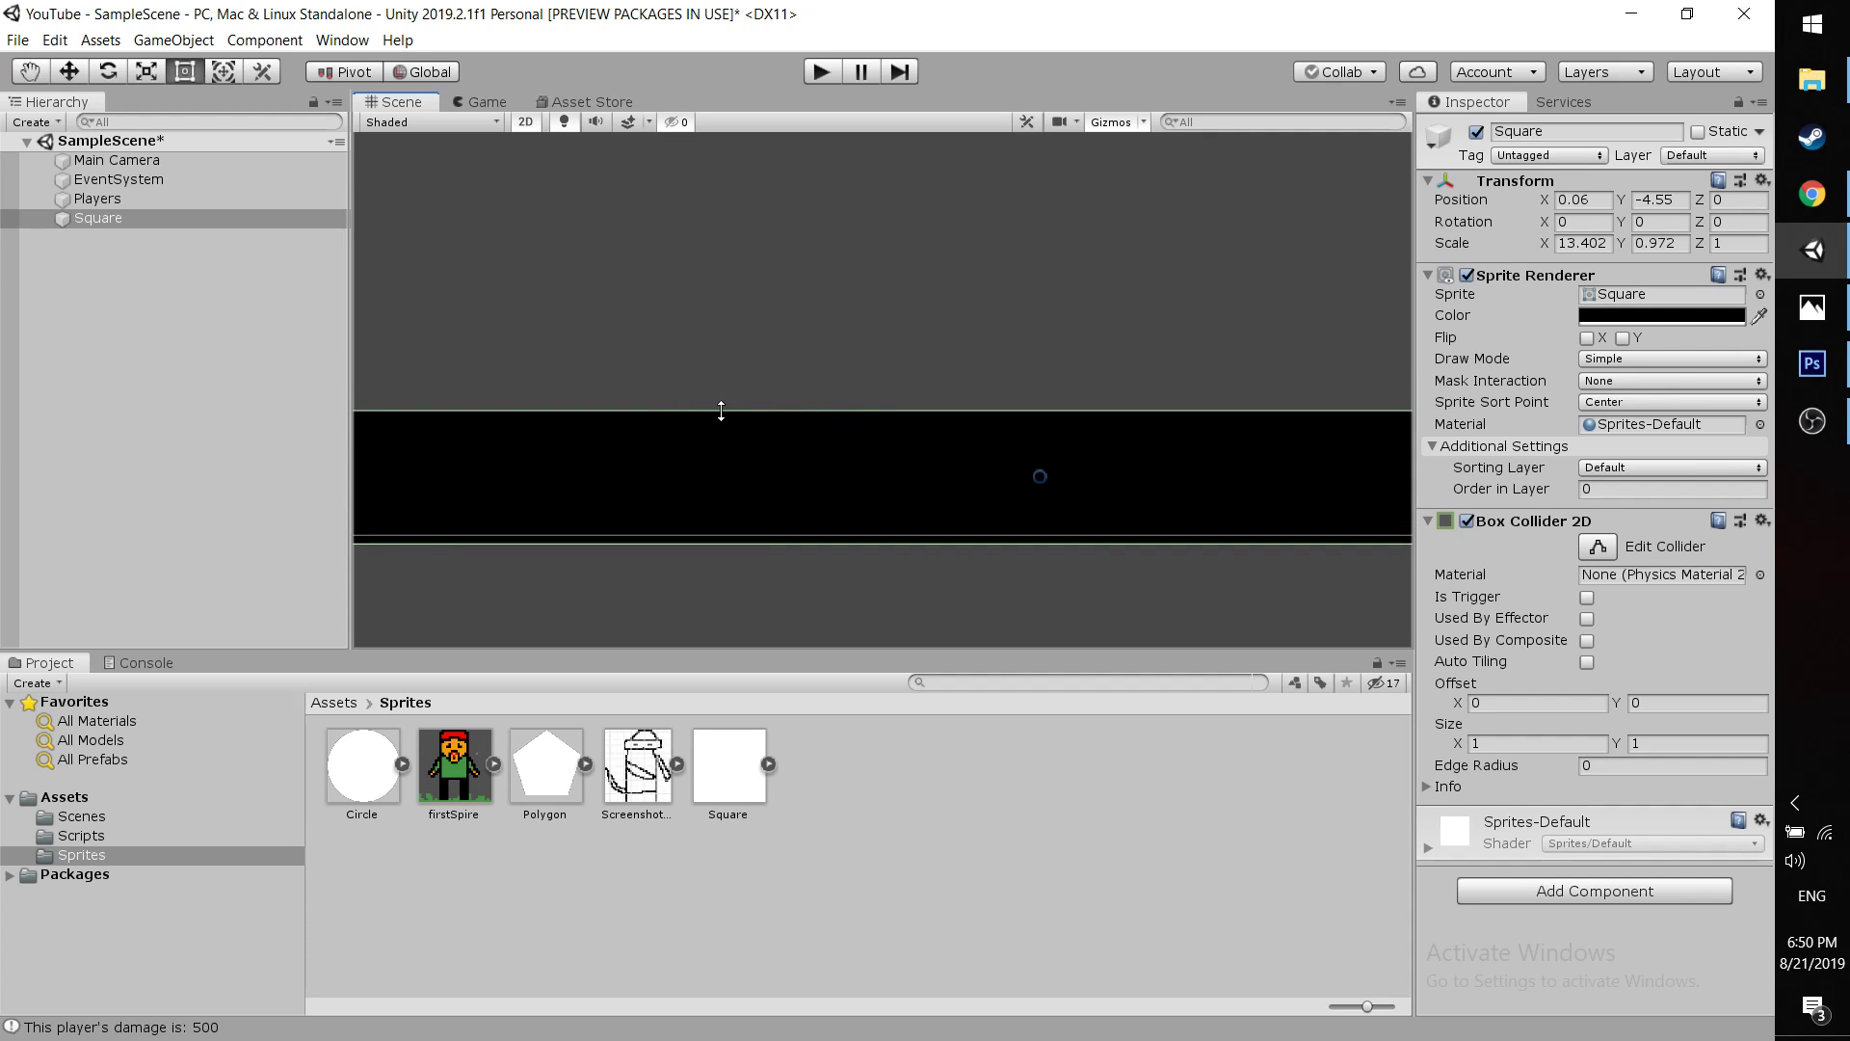
pyautogui.moveTo(715, 406)
pyautogui.mouseDown()
pyautogui.moveTo(713, 339)
pyautogui.moveTo(706, 425)
pyautogui.mouseUp()
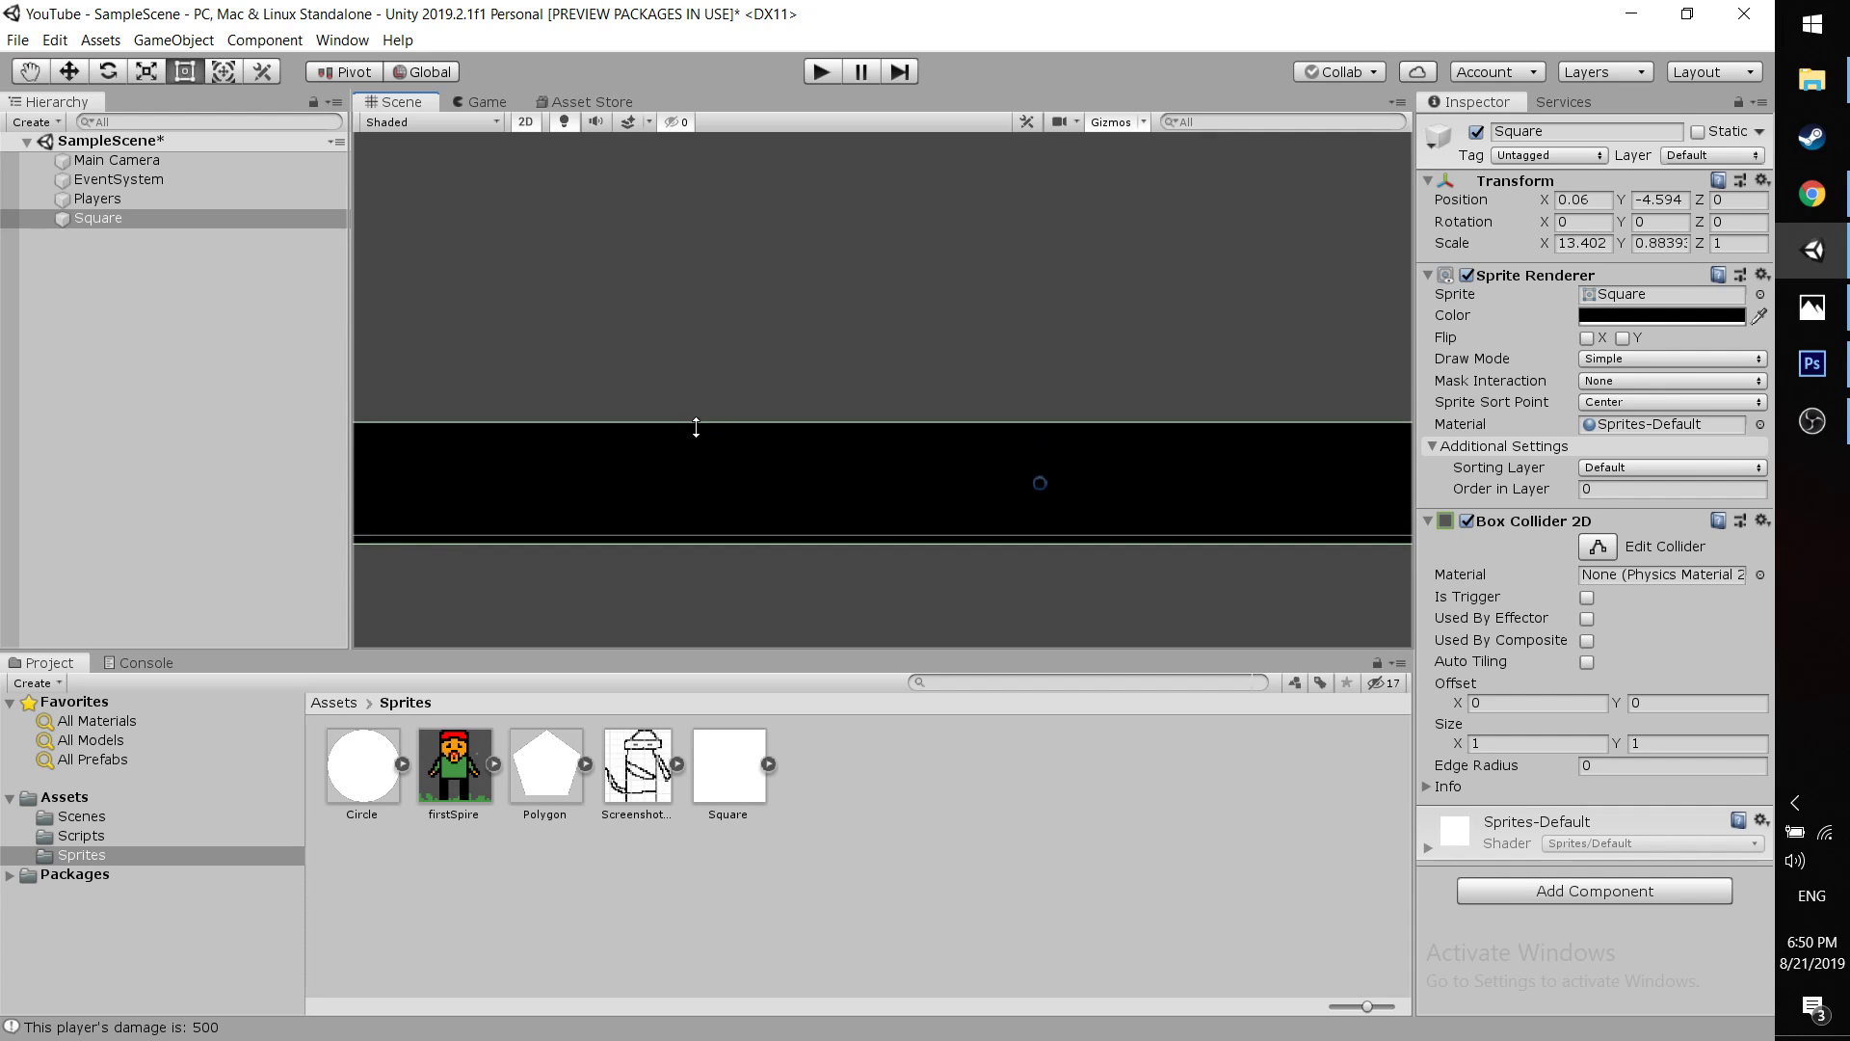
# Add the firstSpire sprite in the camera frame's upper-left corner, scaled to about 0.44 by 0.52, at about X -5.41, Y 3.55
pyautogui.moveTo(715, 417); pyautogui.dragTo(735, 483, button='middle')
pyautogui.scroll(-3, 735, 482)
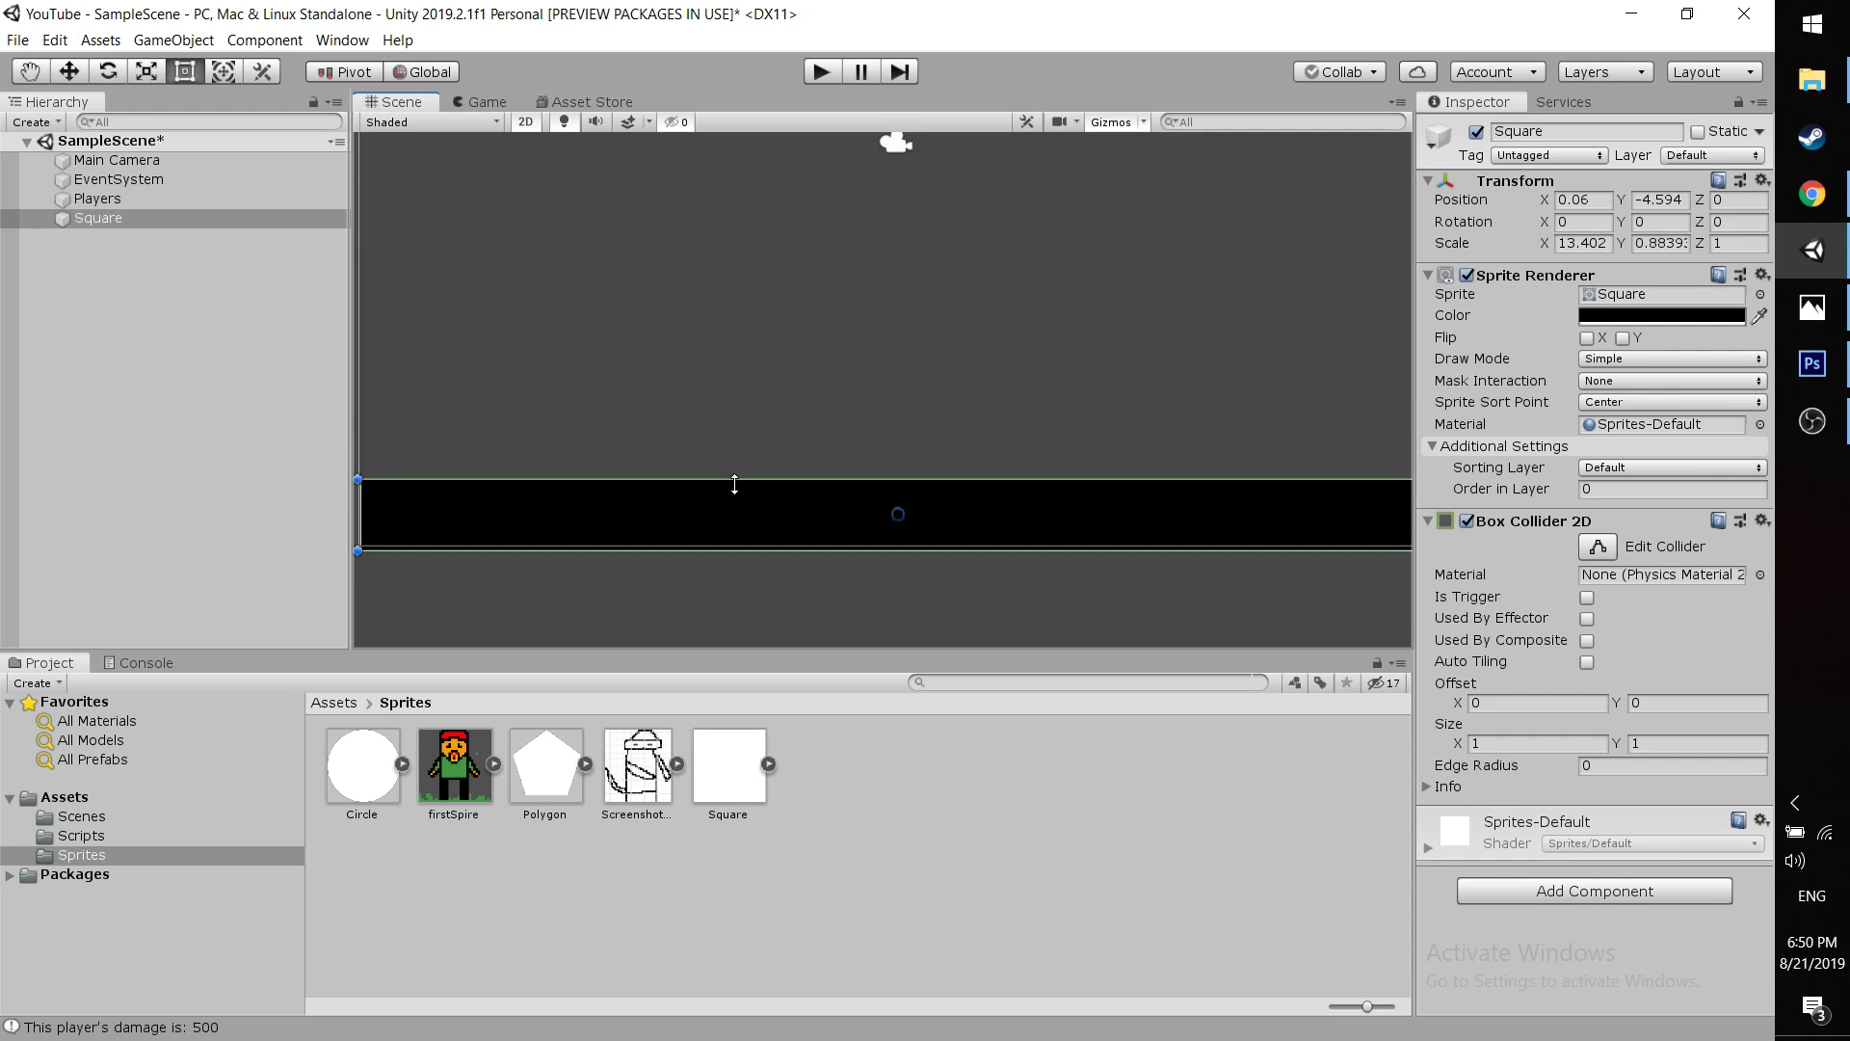
pyautogui.scroll(-3, 734, 485)
pyautogui.scroll(1, 761, 434)
pyautogui.scroll(-2, 772, 419)
pyautogui.moveTo(772, 419); pyautogui.dragTo(714, 478, button='middle')
pyautogui.click(714, 478)
pyautogui.moveTo(479, 820); pyautogui.dragTo(603, 281)
pyautogui.moveTo(726, 409); pyautogui.dragTo(585, 290)
pyautogui.click(662, 318)
# Add the Screenshot_1 sprite to the scene and scale it down to fit the camera frame's upper-right corner
pyautogui.moveTo(637, 769); pyautogui.dragTo(911, 319)
pyautogui.moveTo(806, 442); pyautogui.dragTo(903, 332)
pyautogui.moveTo(978, 259); pyautogui.dragTo(1003, 239)
pyautogui.click(681, 258)
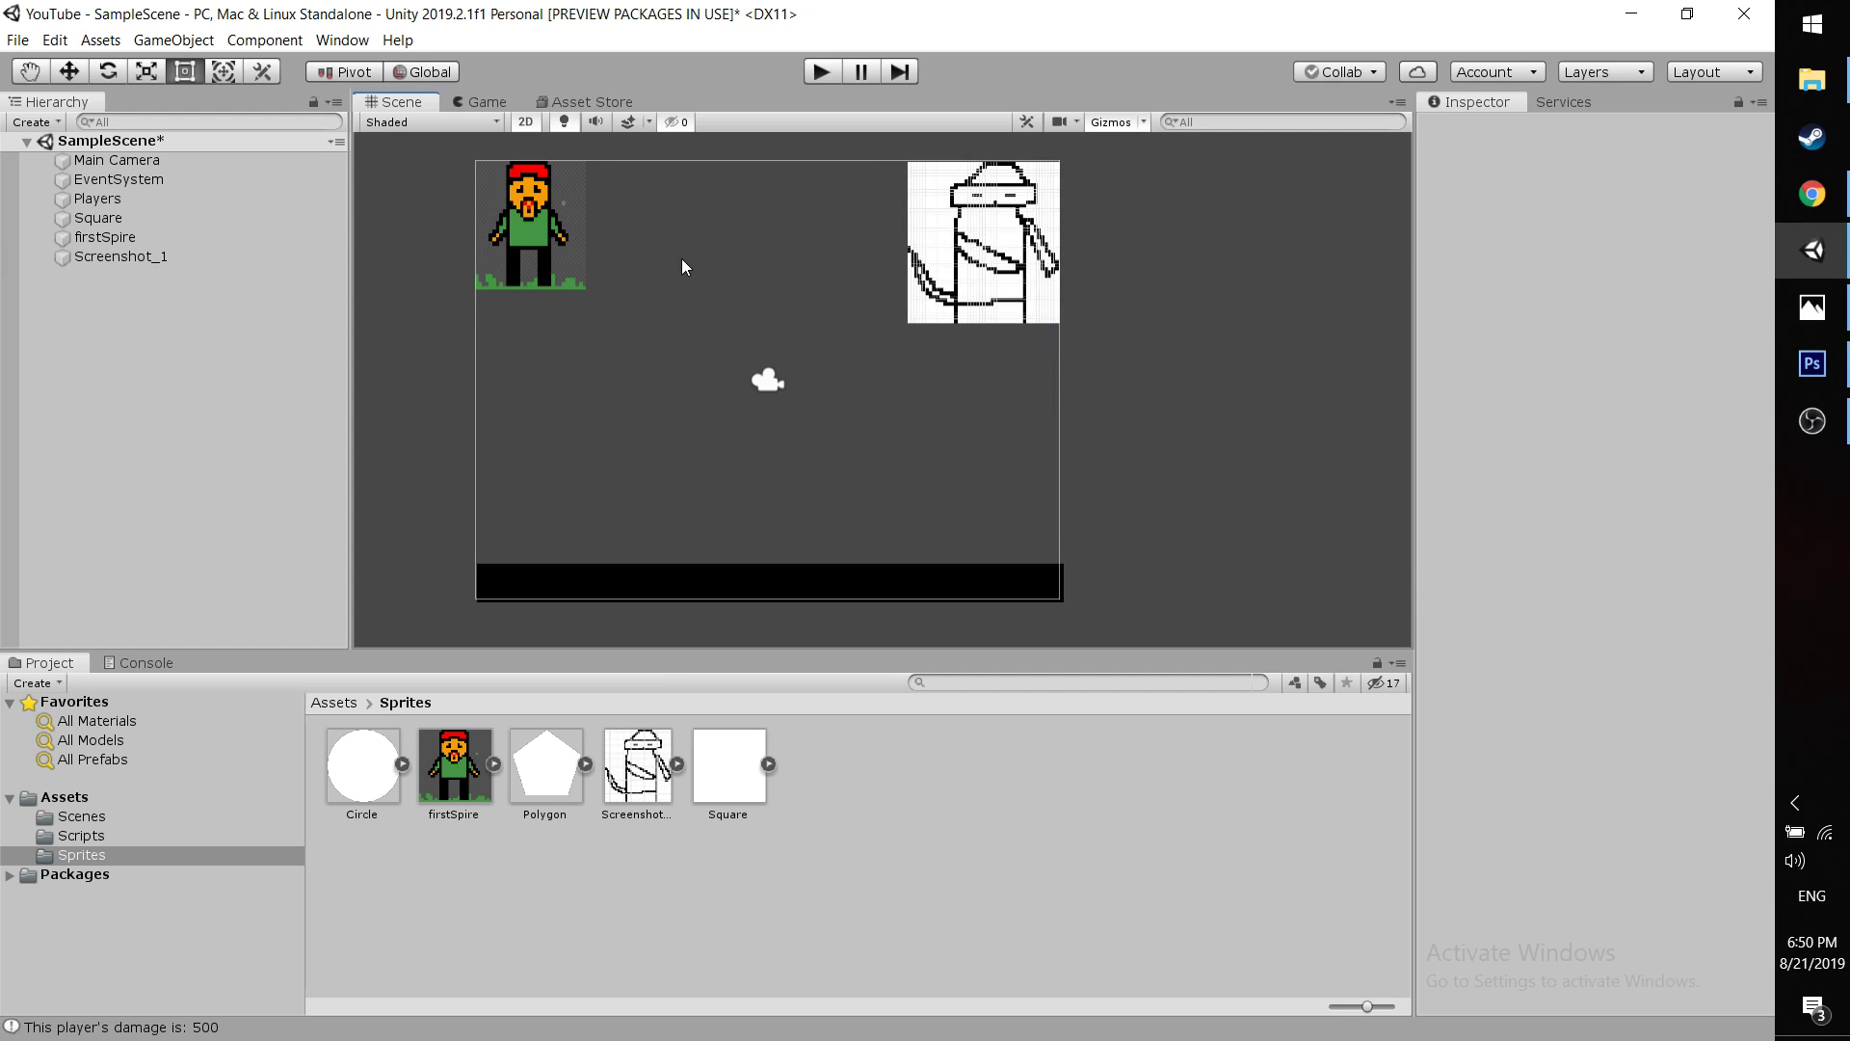
# Show the Piskel sprite editor website in Chrome and the pixel character drawing in Photoshop, and return to Unity
pyautogui.click(557, 258)
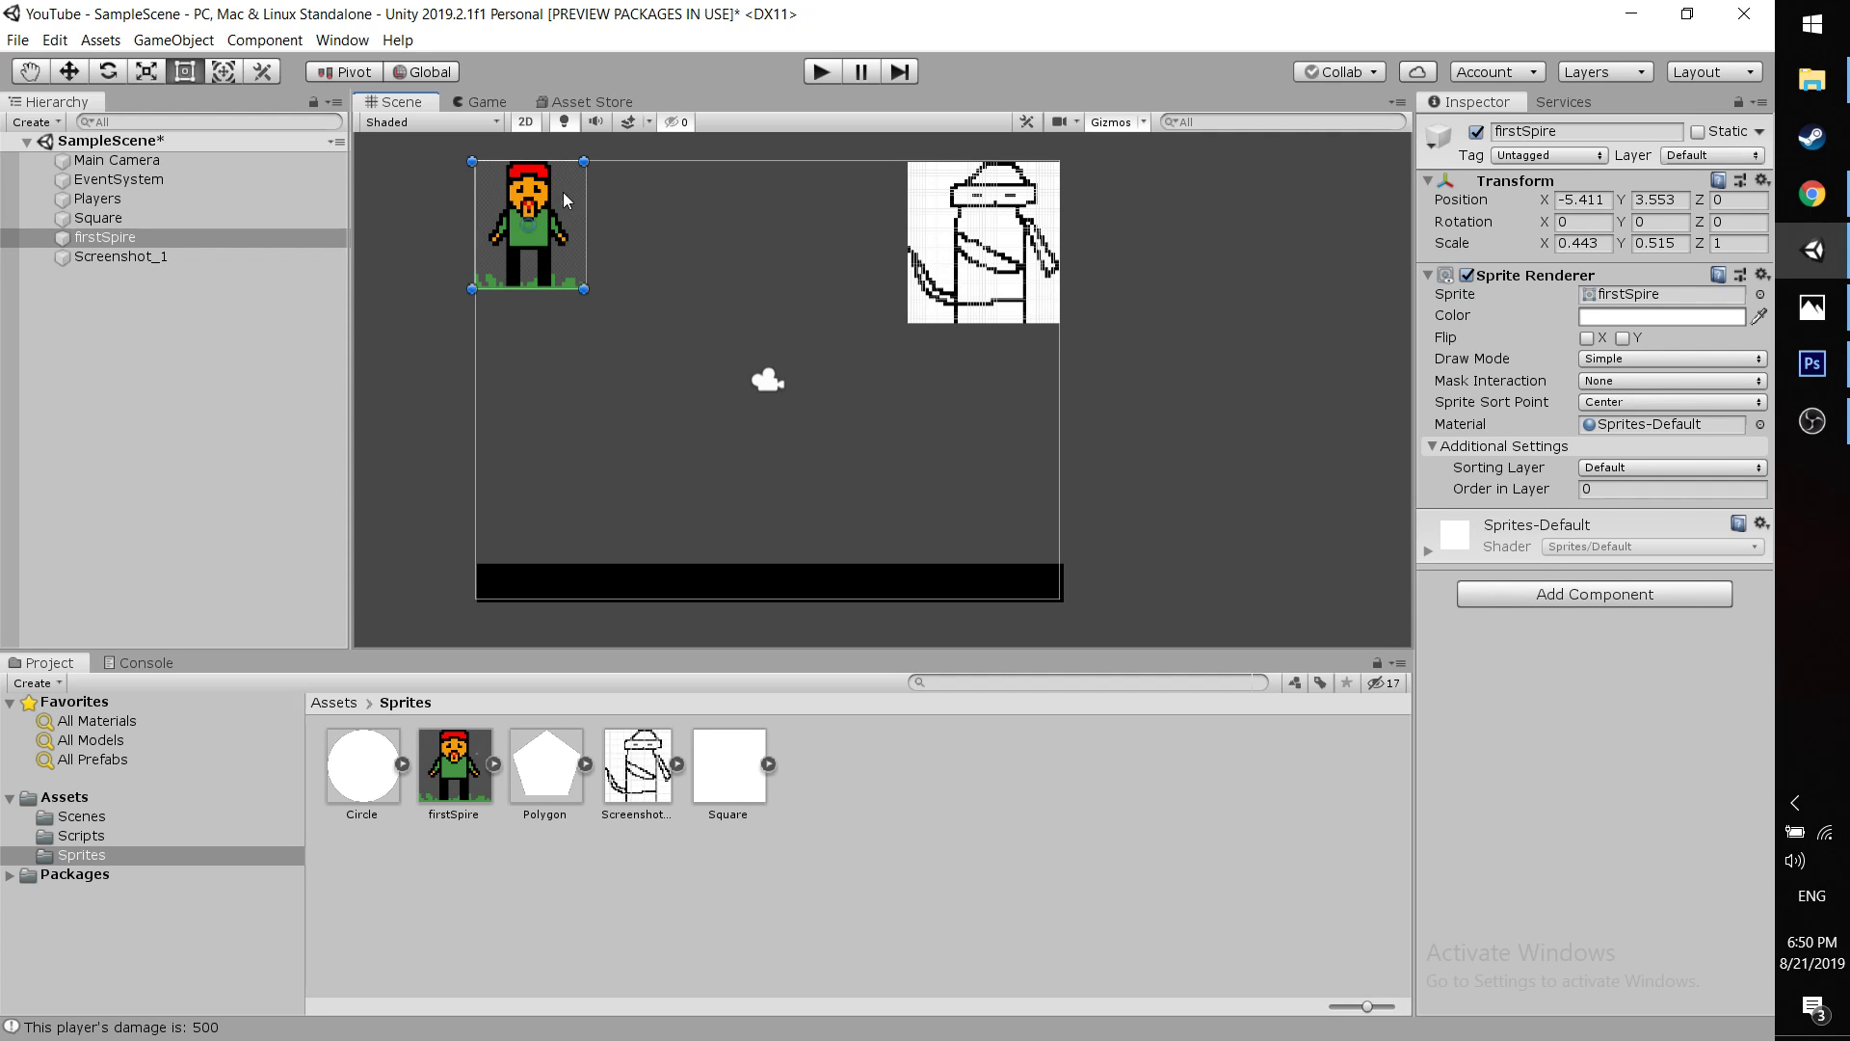
pyautogui.hotkey('alt', 'Tab')
pyautogui.click(756, 21)
pyautogui.click(1003, 11)
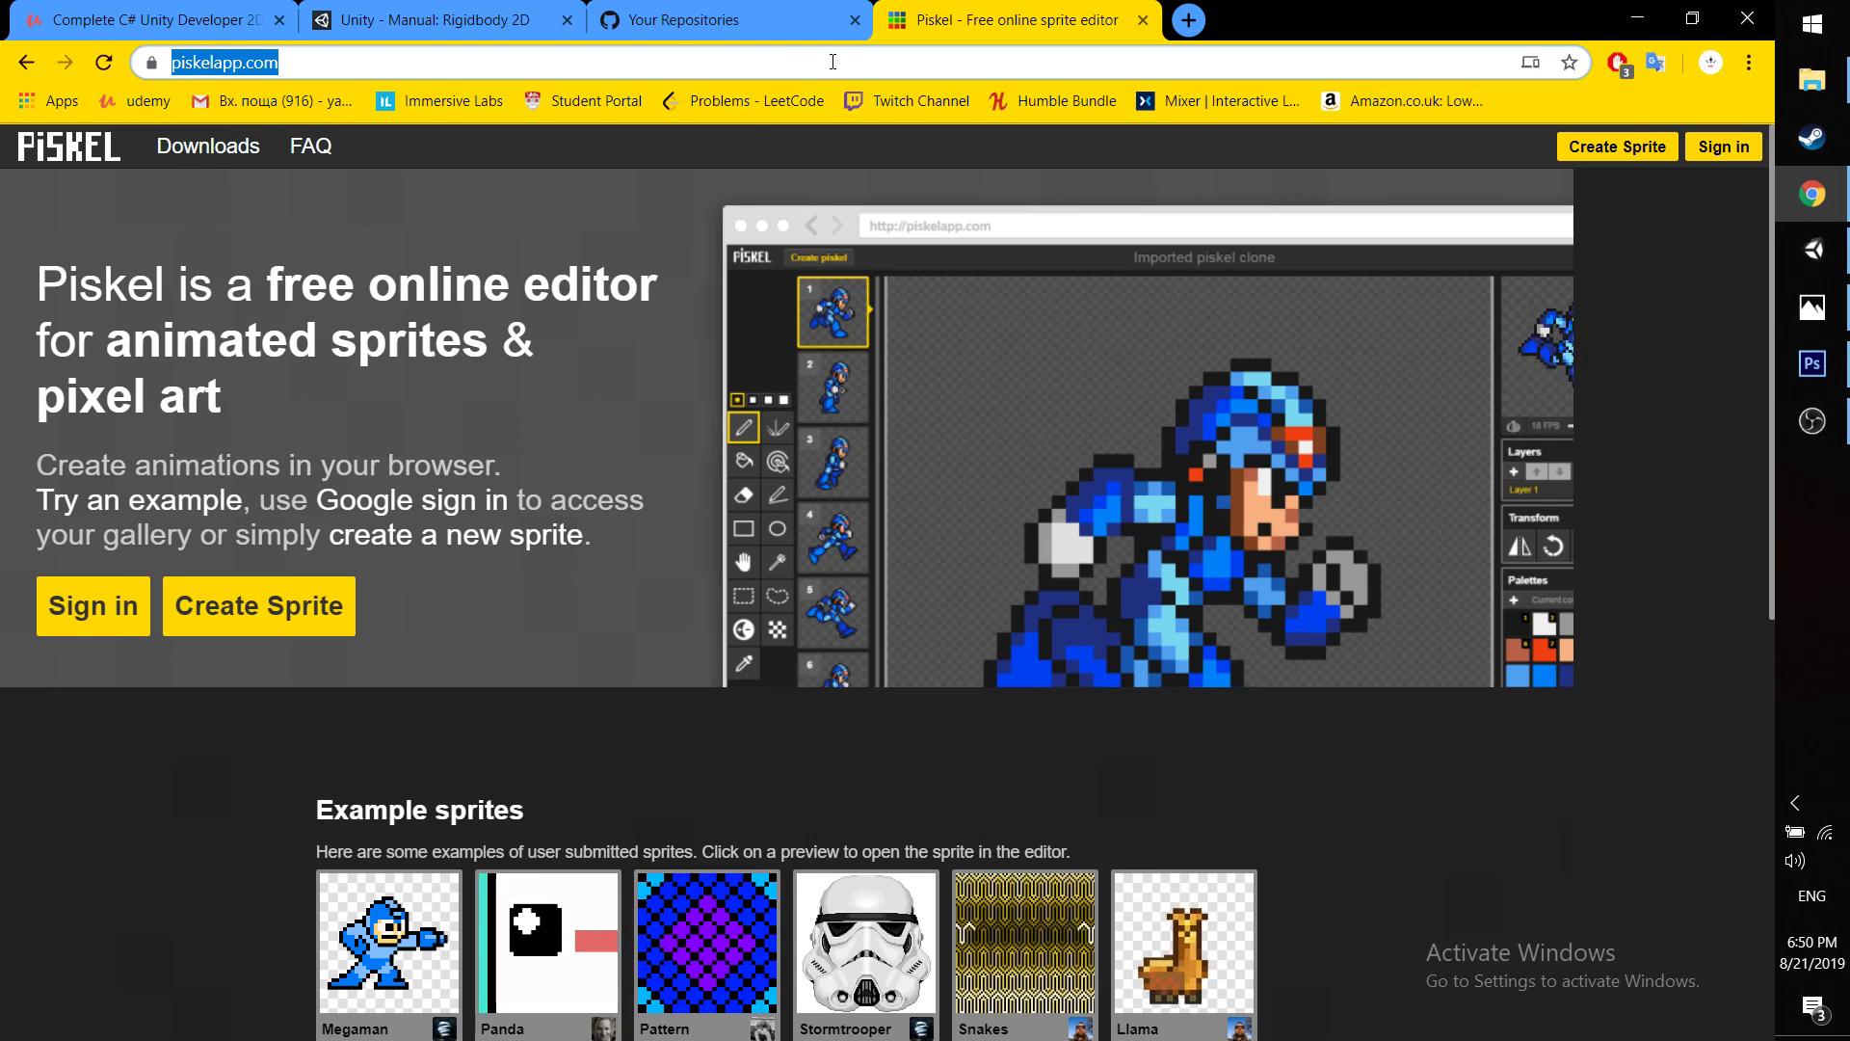
pyautogui.hotkey('alt', 'Tab')
pyautogui.hotkey('alt', 'Tab')
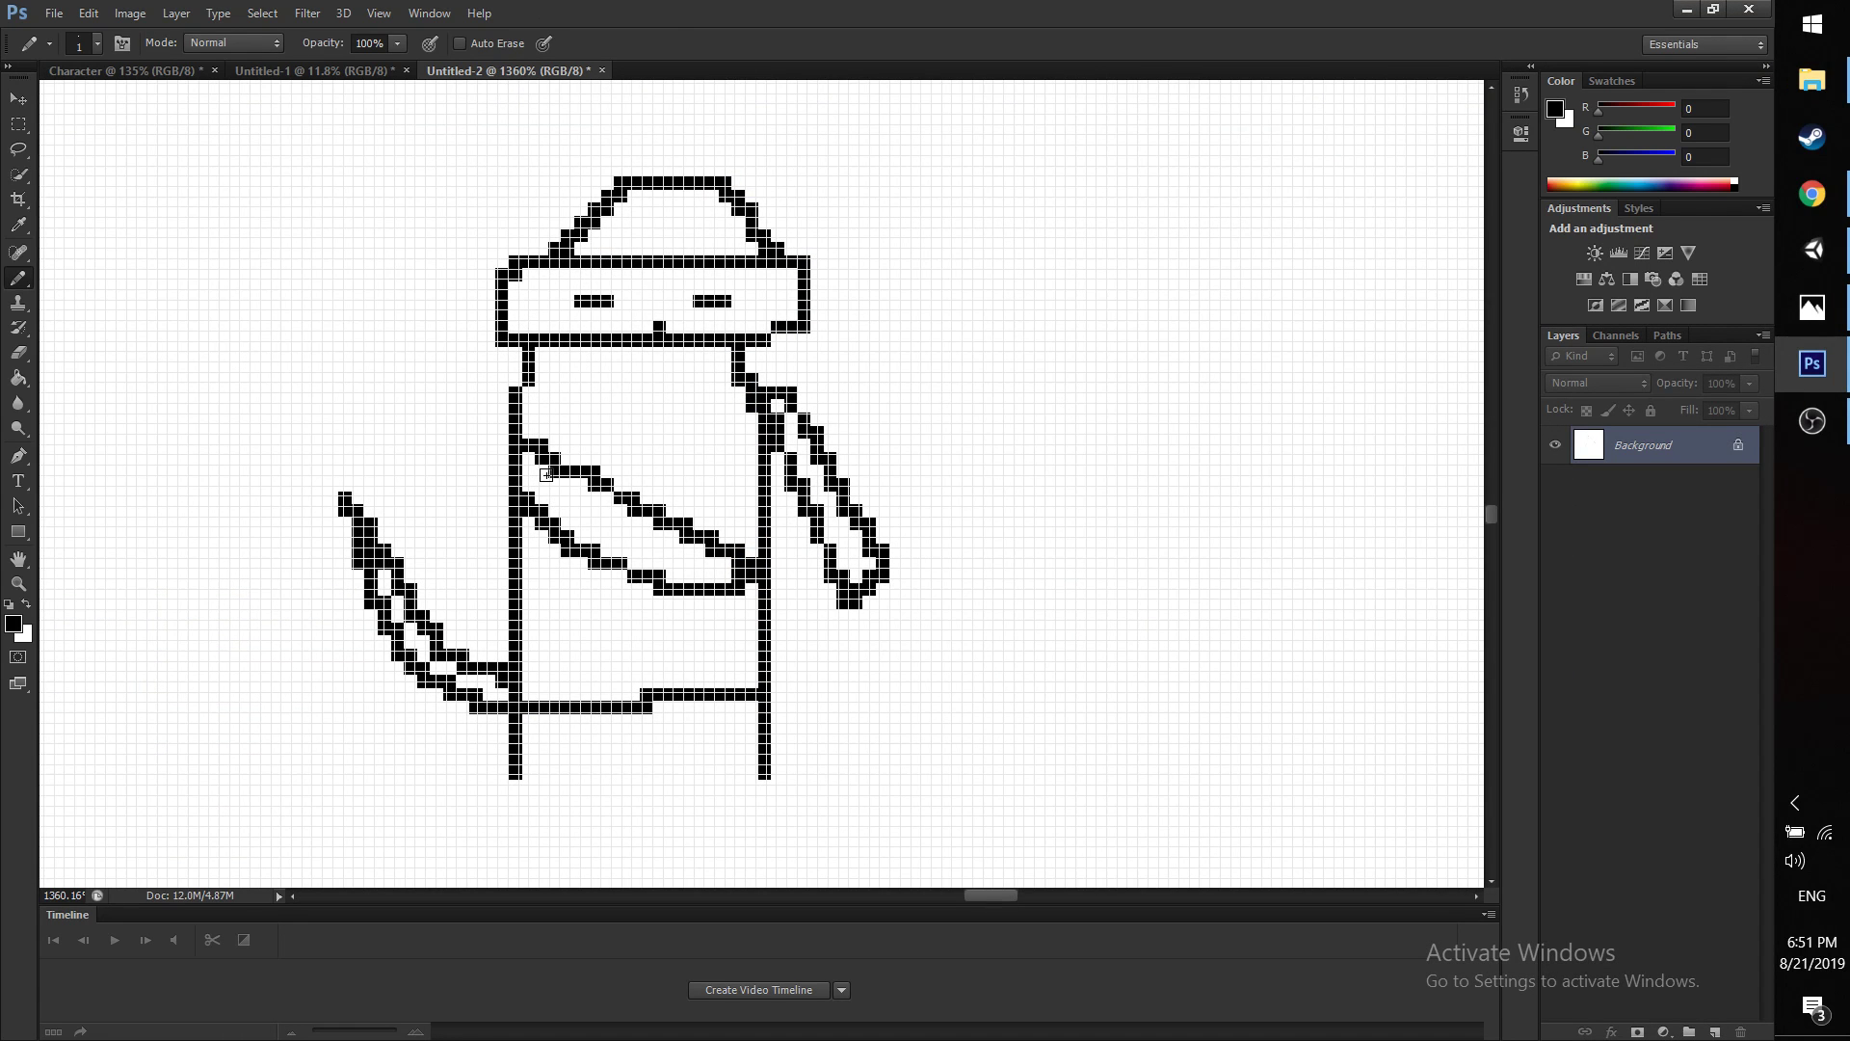
pyautogui.click(1816, 252)
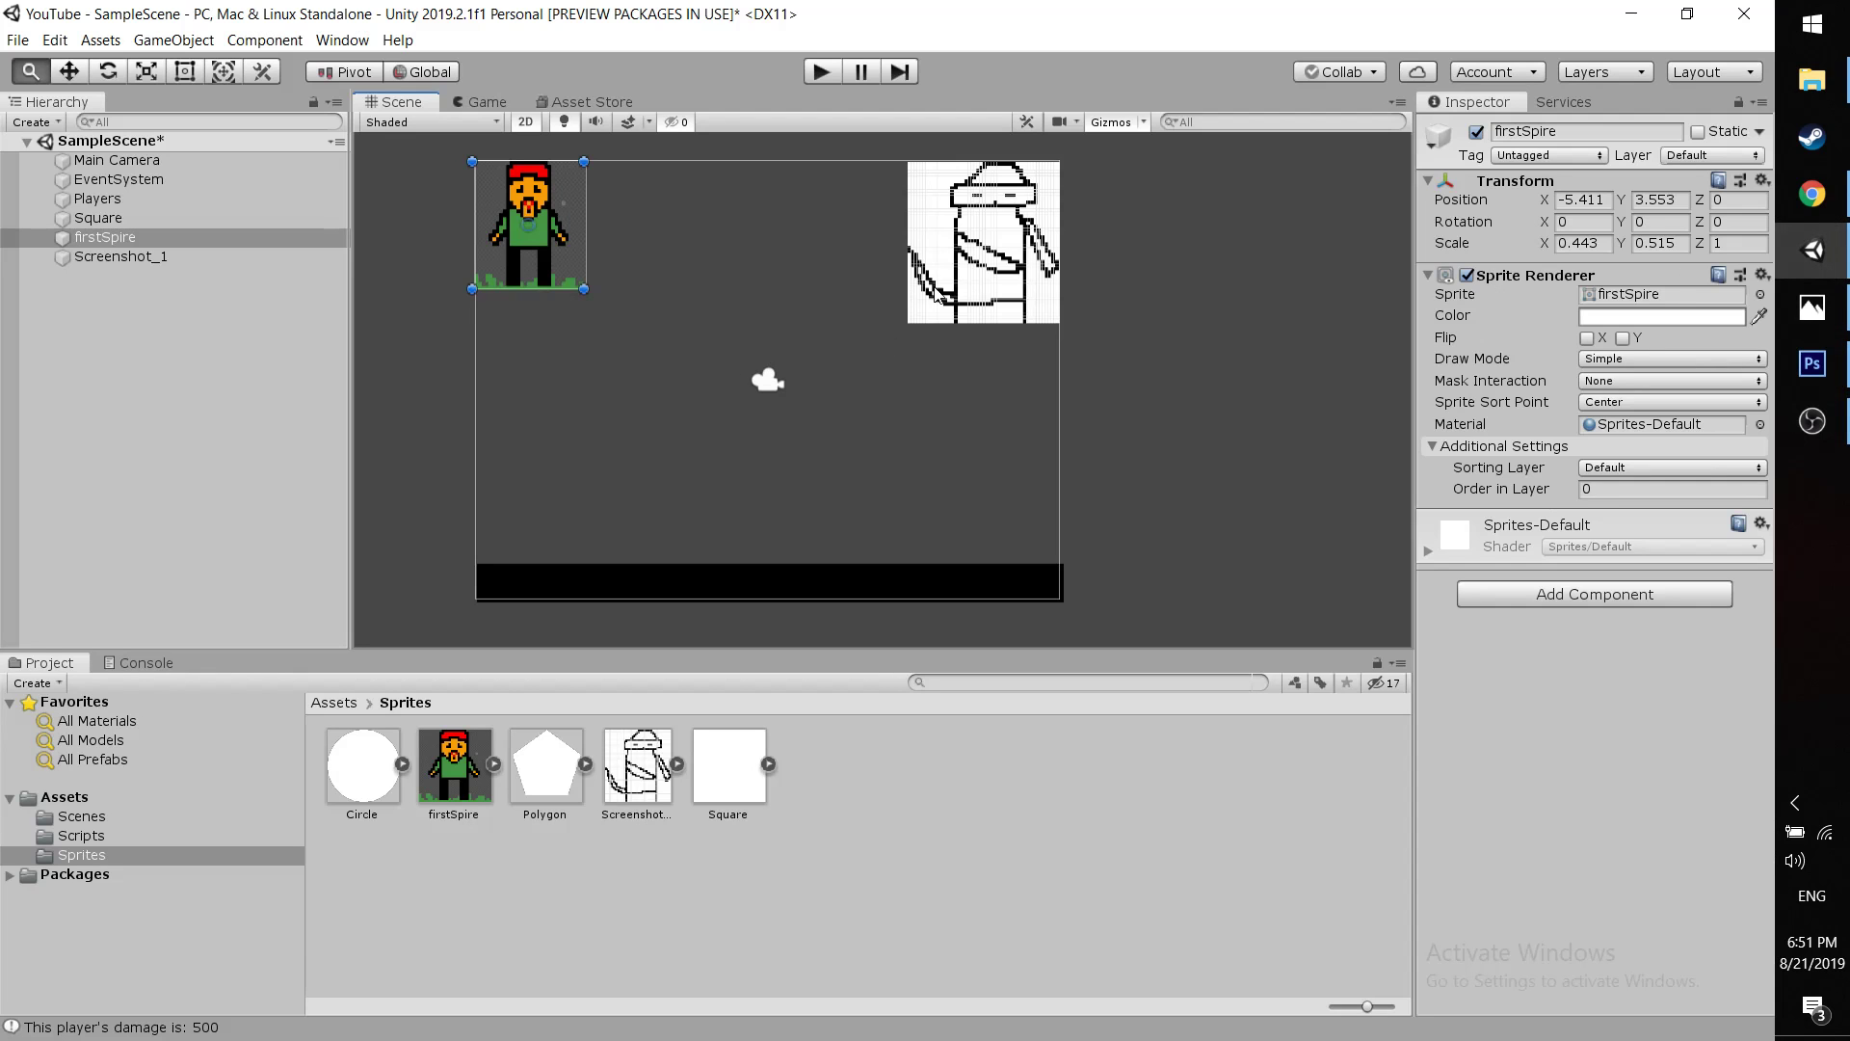
# Use the Rect tool to shrink Screenshot_1 to a scale of about 0.45 by 0.49 within its corner of the camera frame
pyautogui.press('t')
pyautogui.click(947, 273)
pyautogui.moveTo(907, 322); pyautogui.dragTo(945, 294)
pyautogui.click(912, 312)
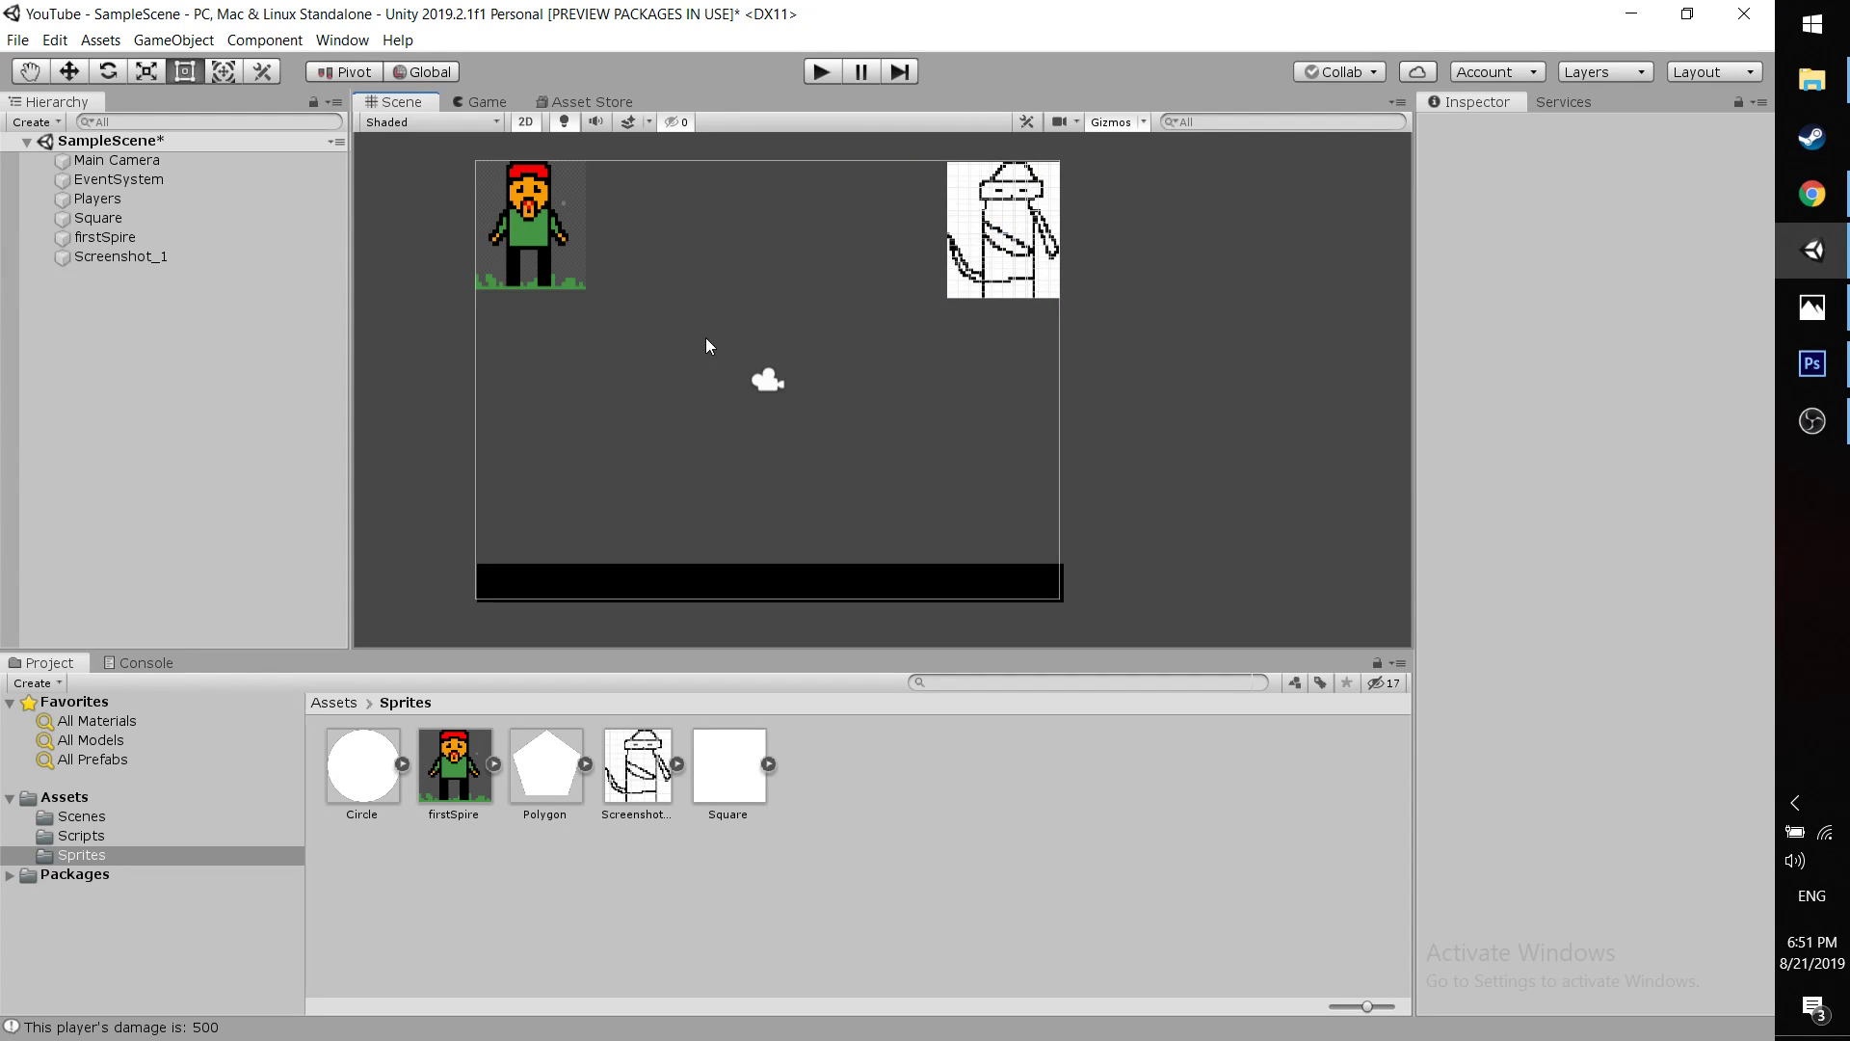
pyautogui.click(967, 292)
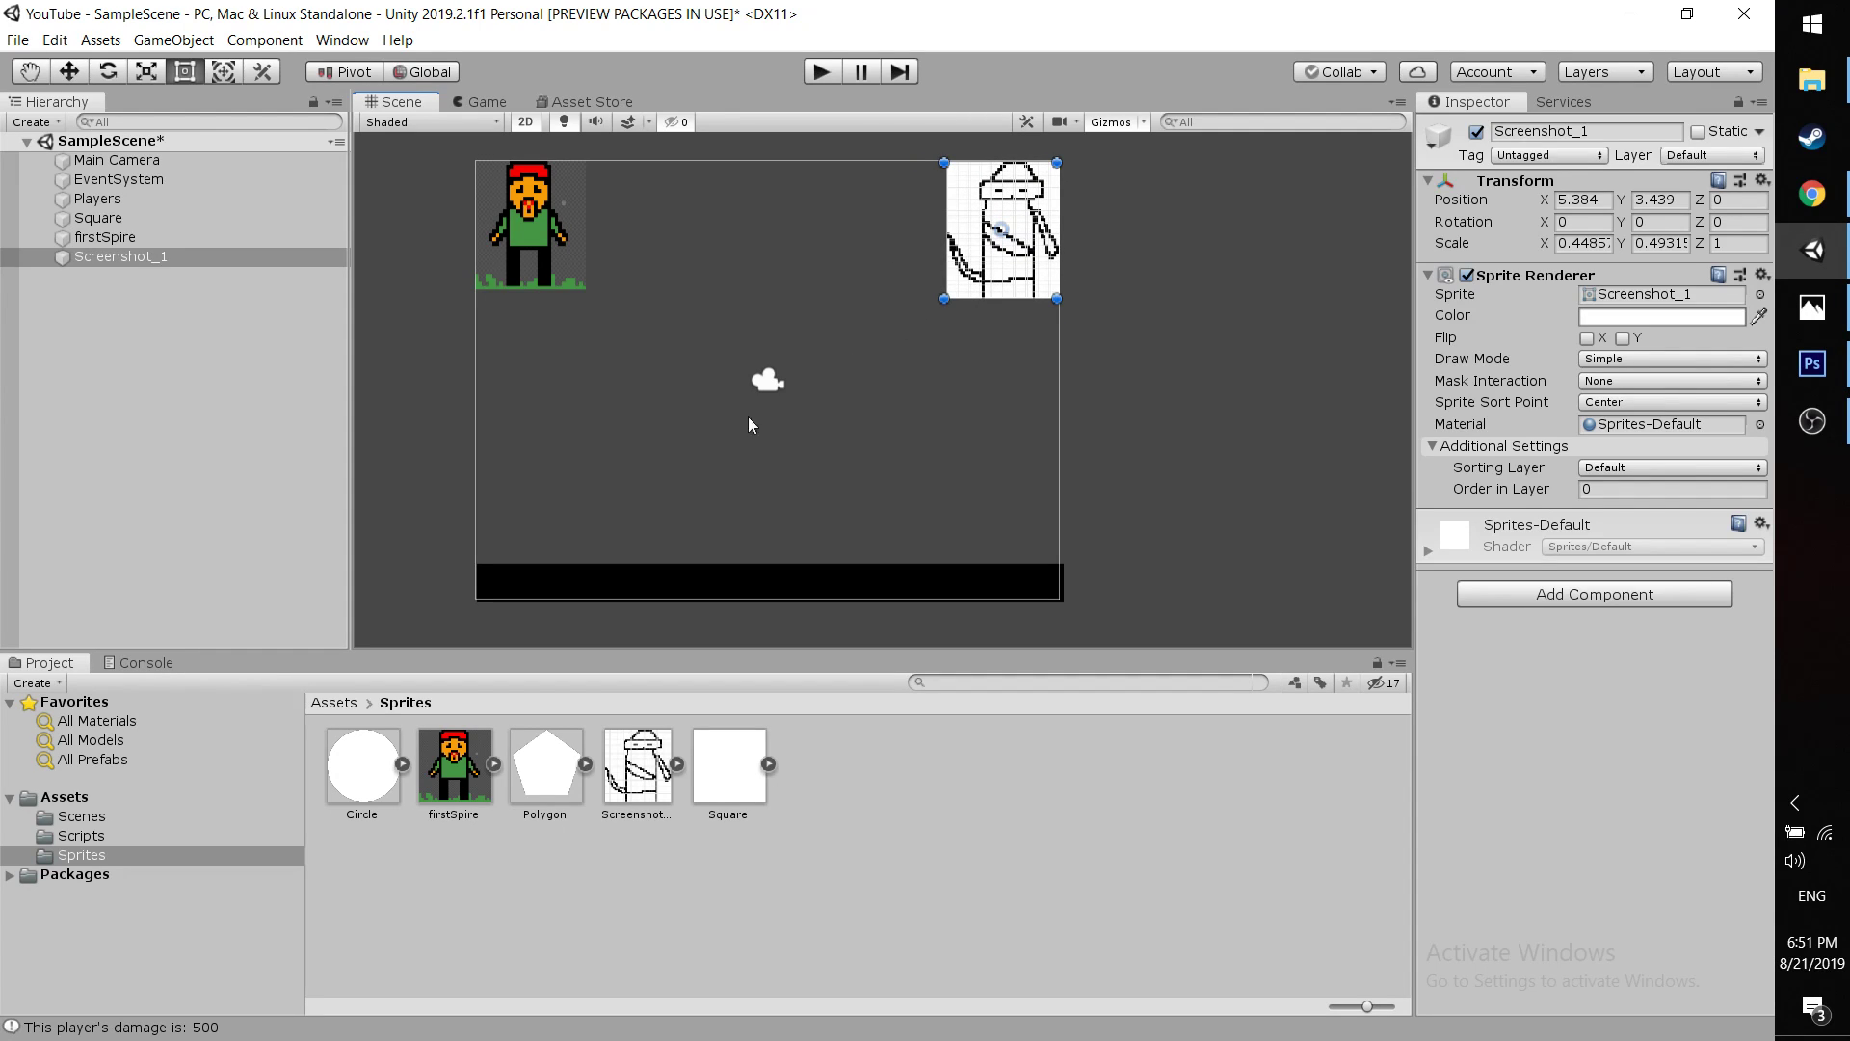
# Nudge the firstSpire character to about X -5.38, Y 3.53
pyautogui.click(540, 381)
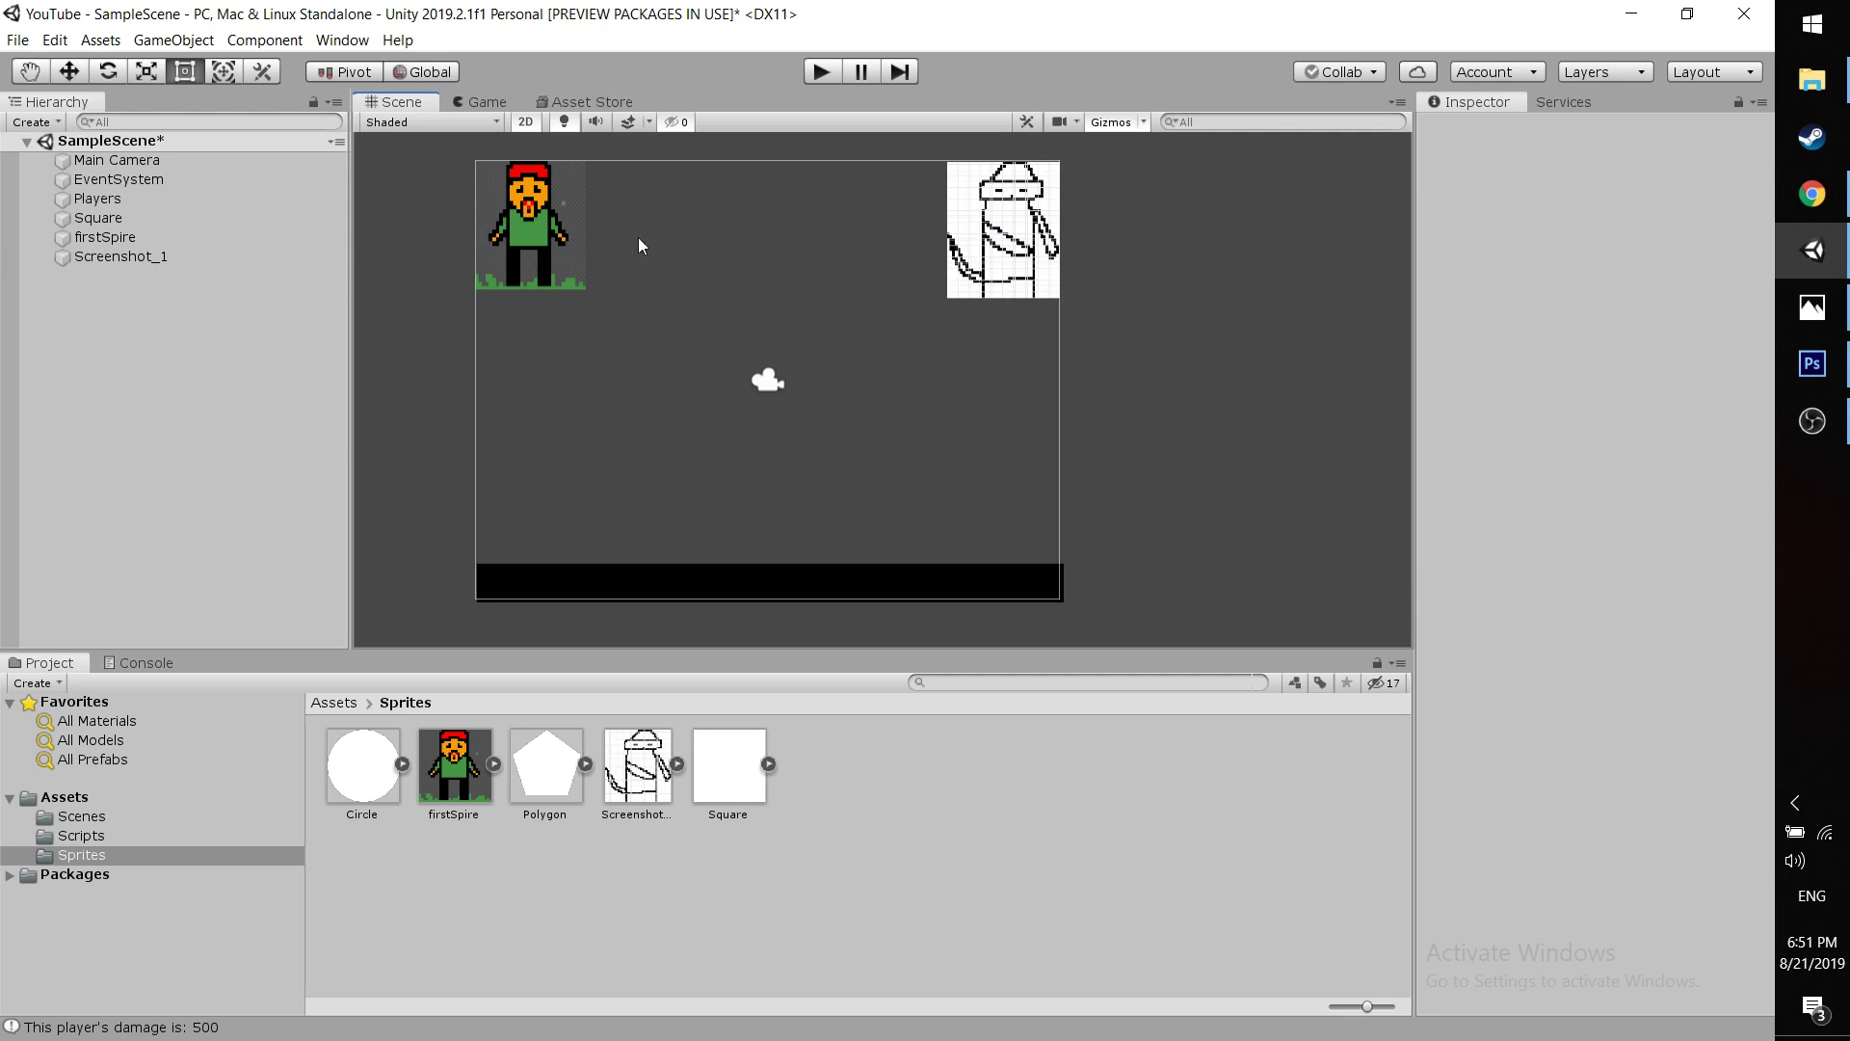
pyautogui.click(546, 232)
pyautogui.moveTo(561, 217)
pyautogui.mouseDown()
pyautogui.moveTo(567, 492)
pyautogui.moveTo(558, 215)
pyautogui.mouseUp()
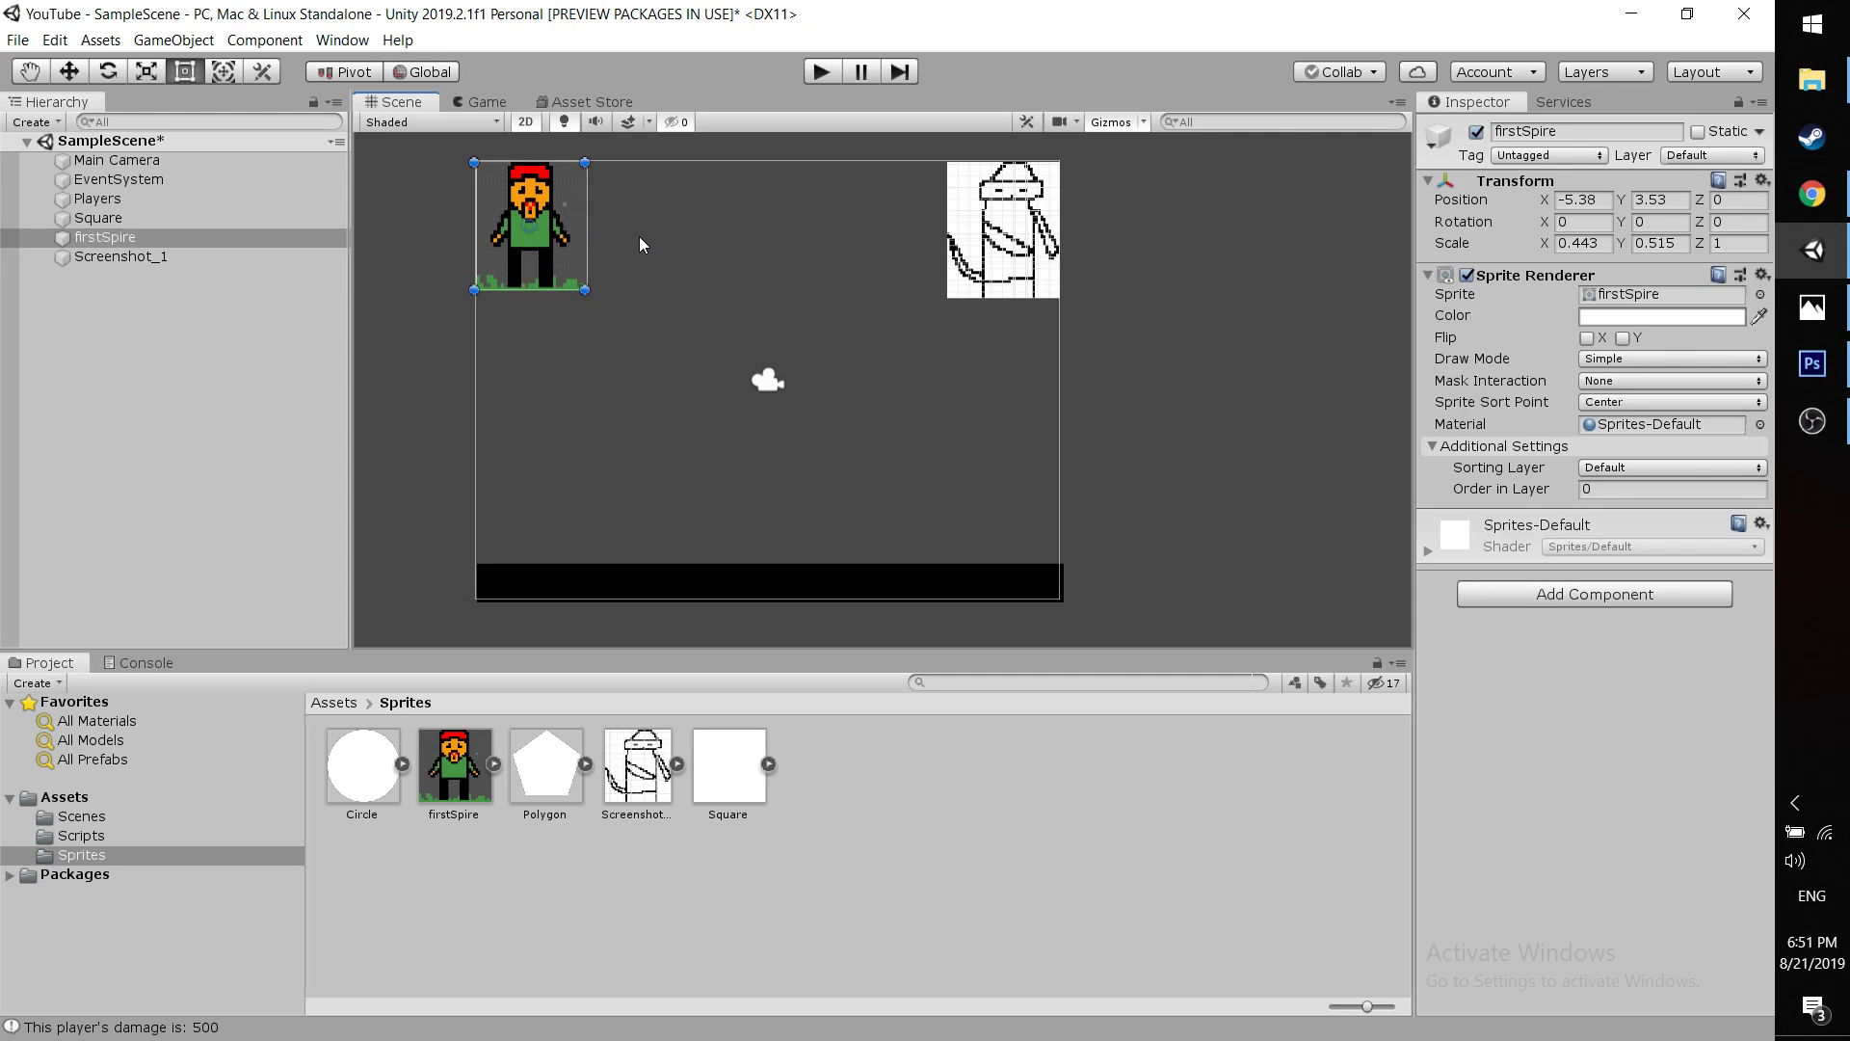
# Shrink the Screenshot_1 sprite to a scale of about 0.41 by 0.47, keeping it in its corner of the camera frame
pyautogui.click(955, 267)
pyautogui.moveTo(947, 297); pyautogui.dragTo(957, 290)
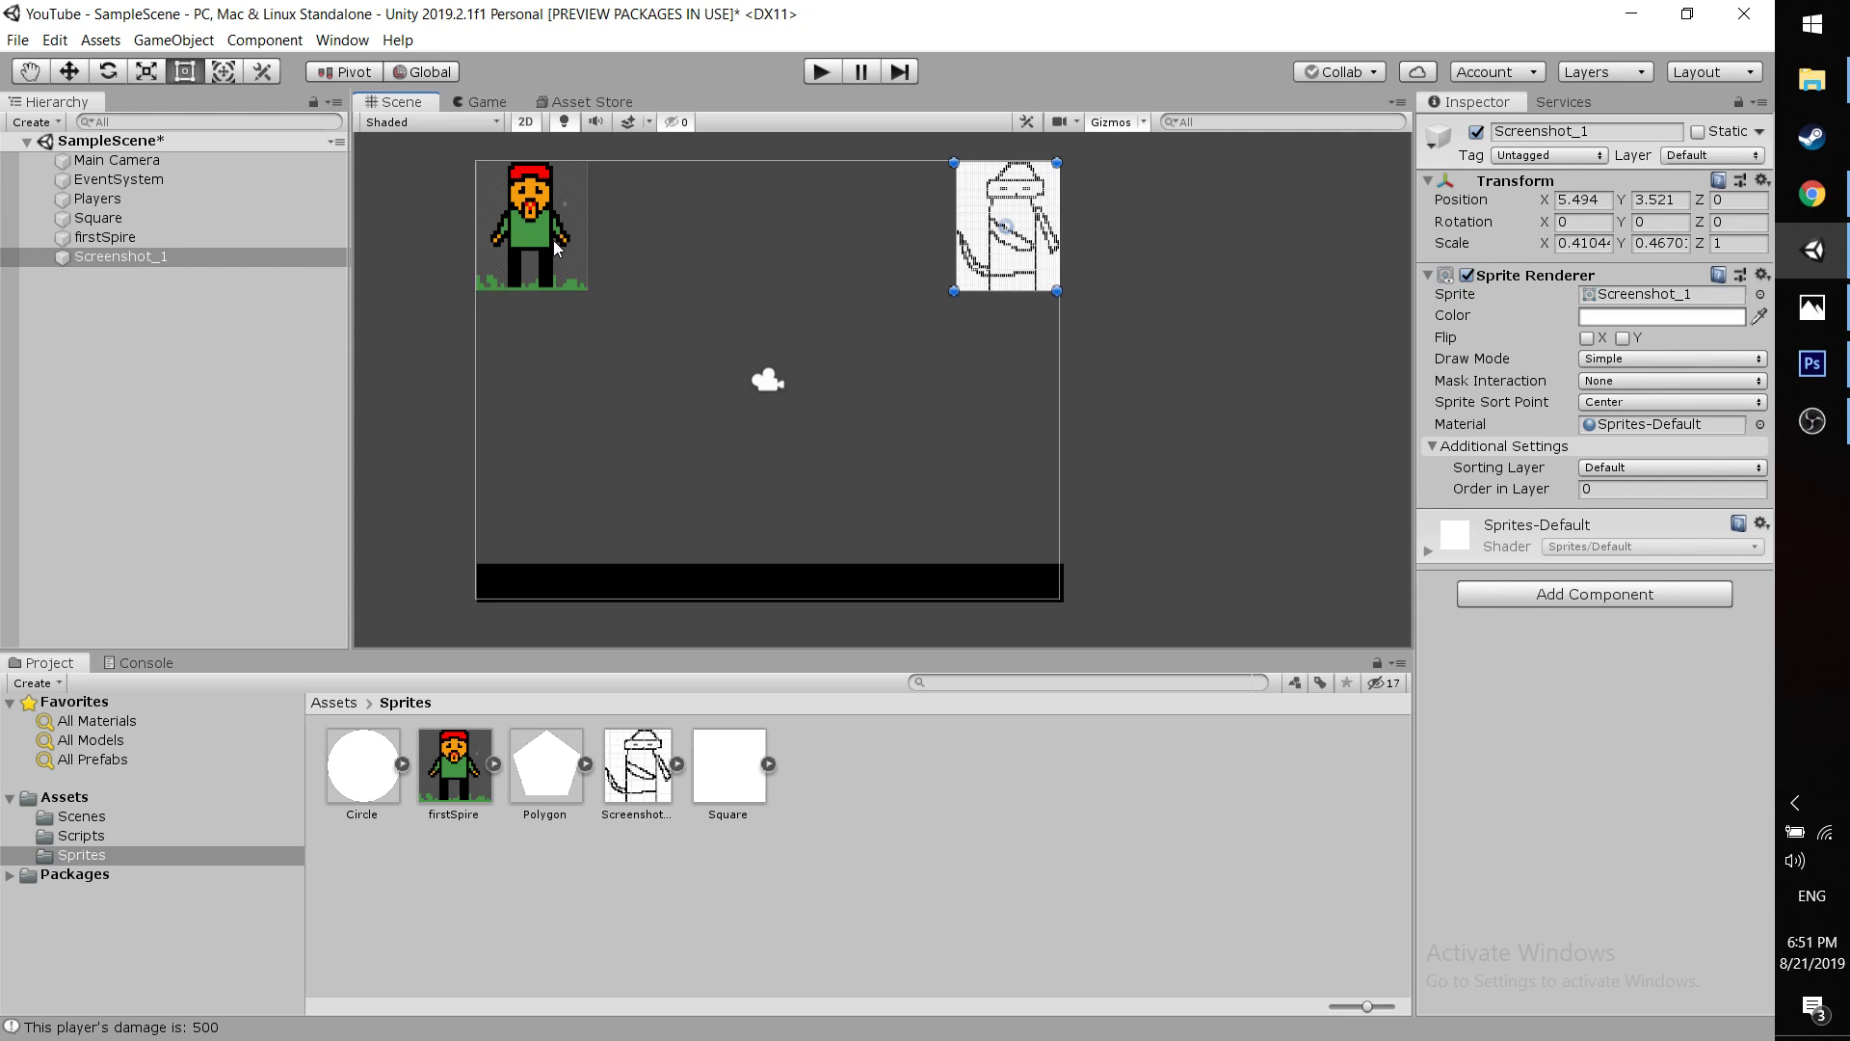
# Add a Rigidbody 2D component to the firstSpire character
pyautogui.click(555, 241)
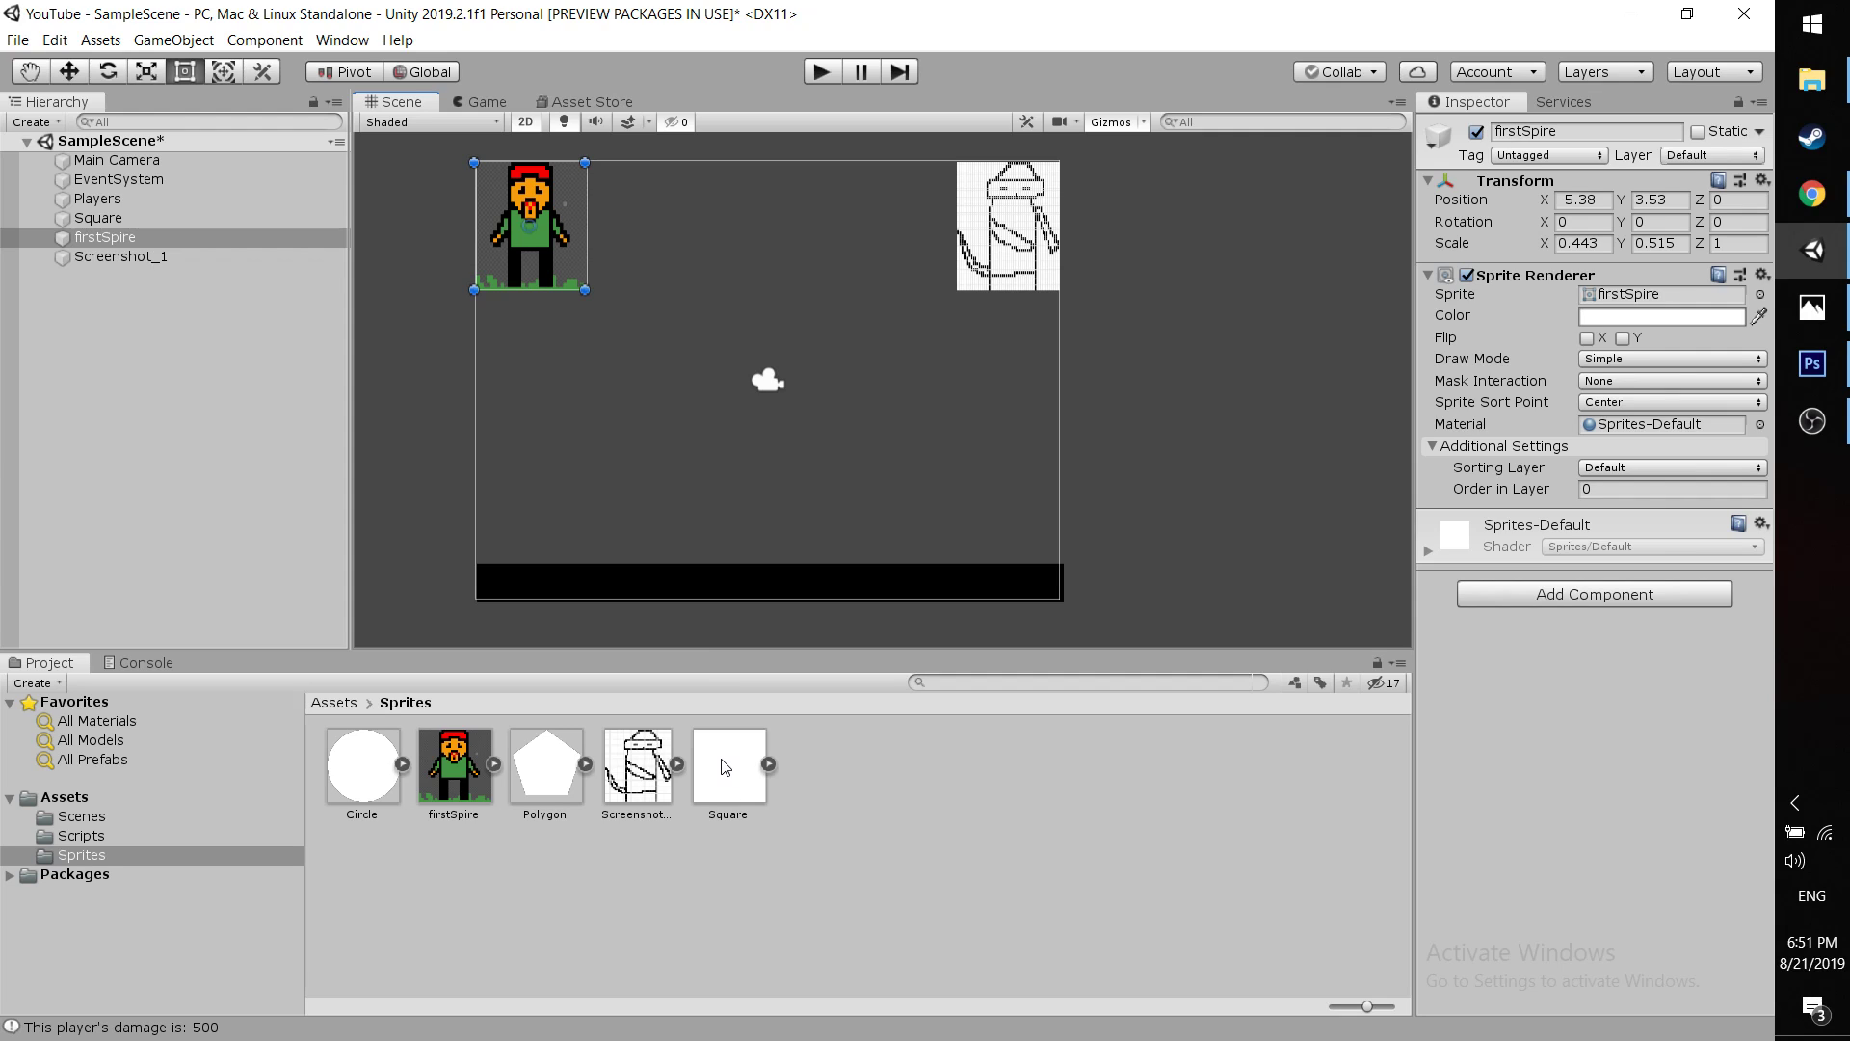
pyautogui.click(1581, 599)
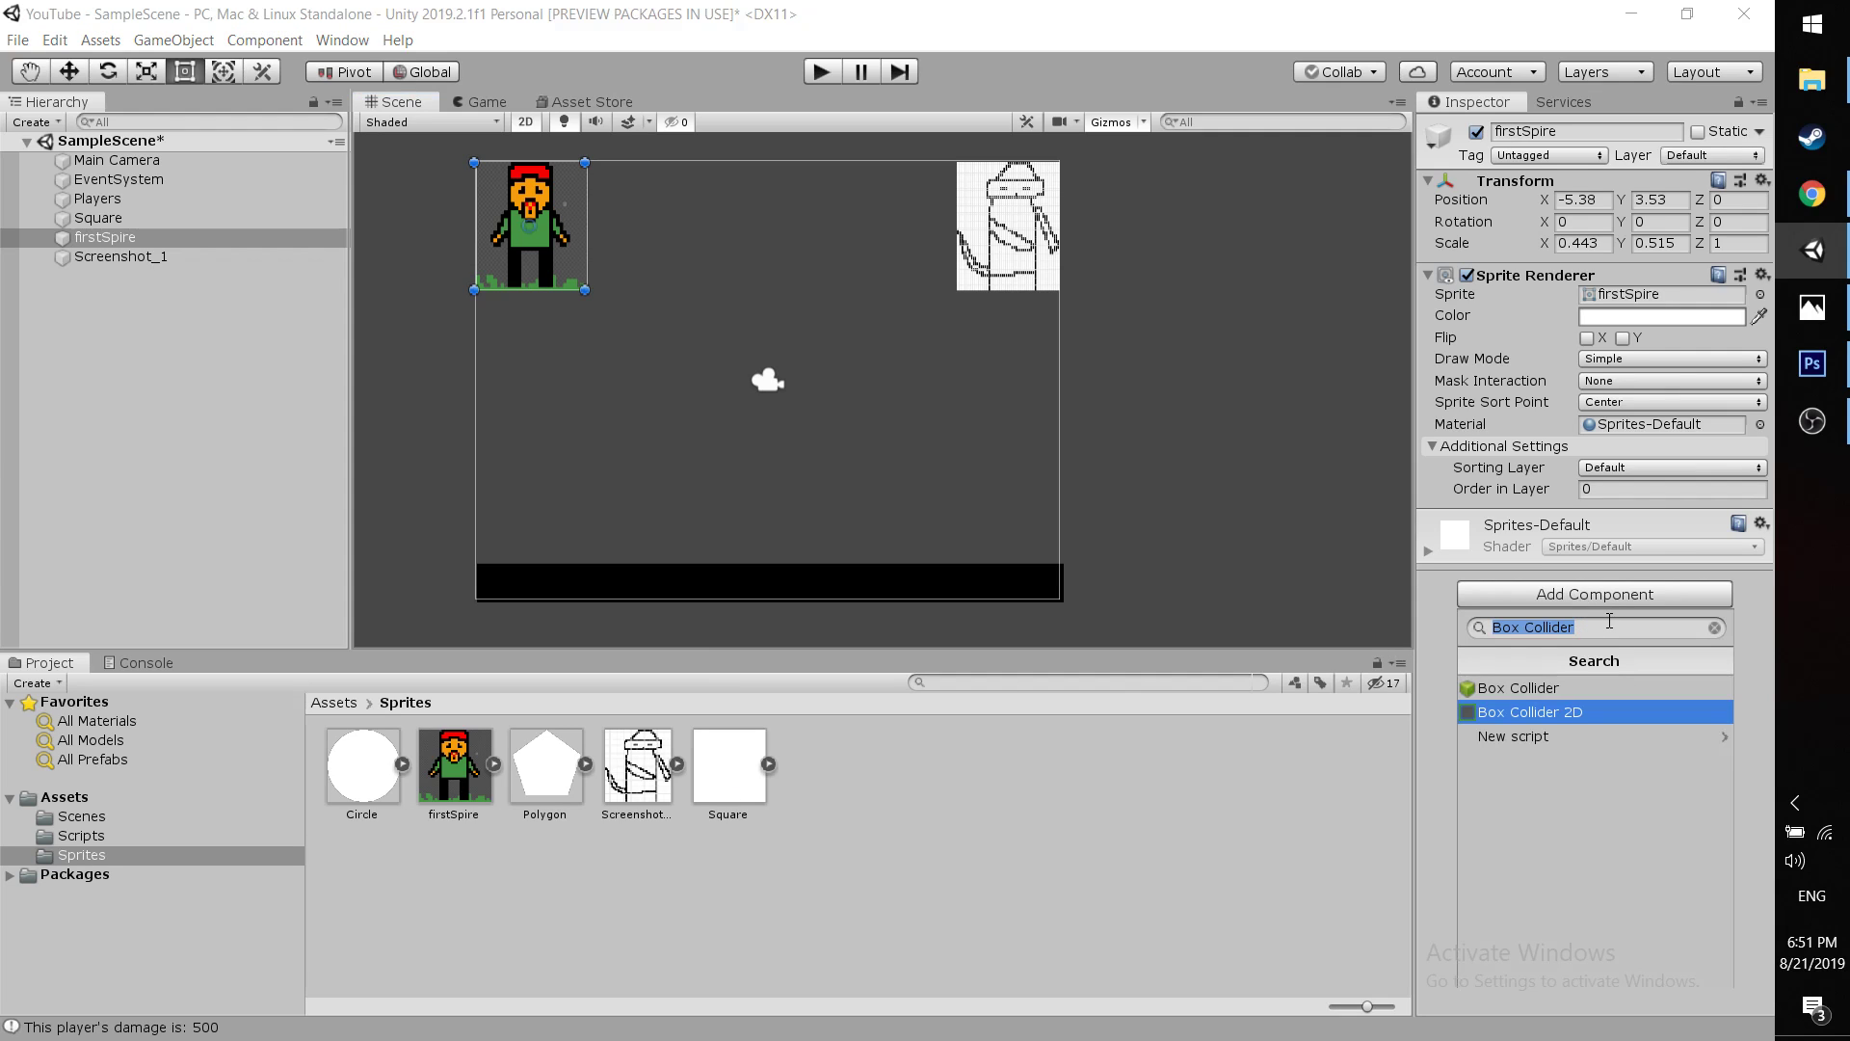
pyautogui.write('Rig')
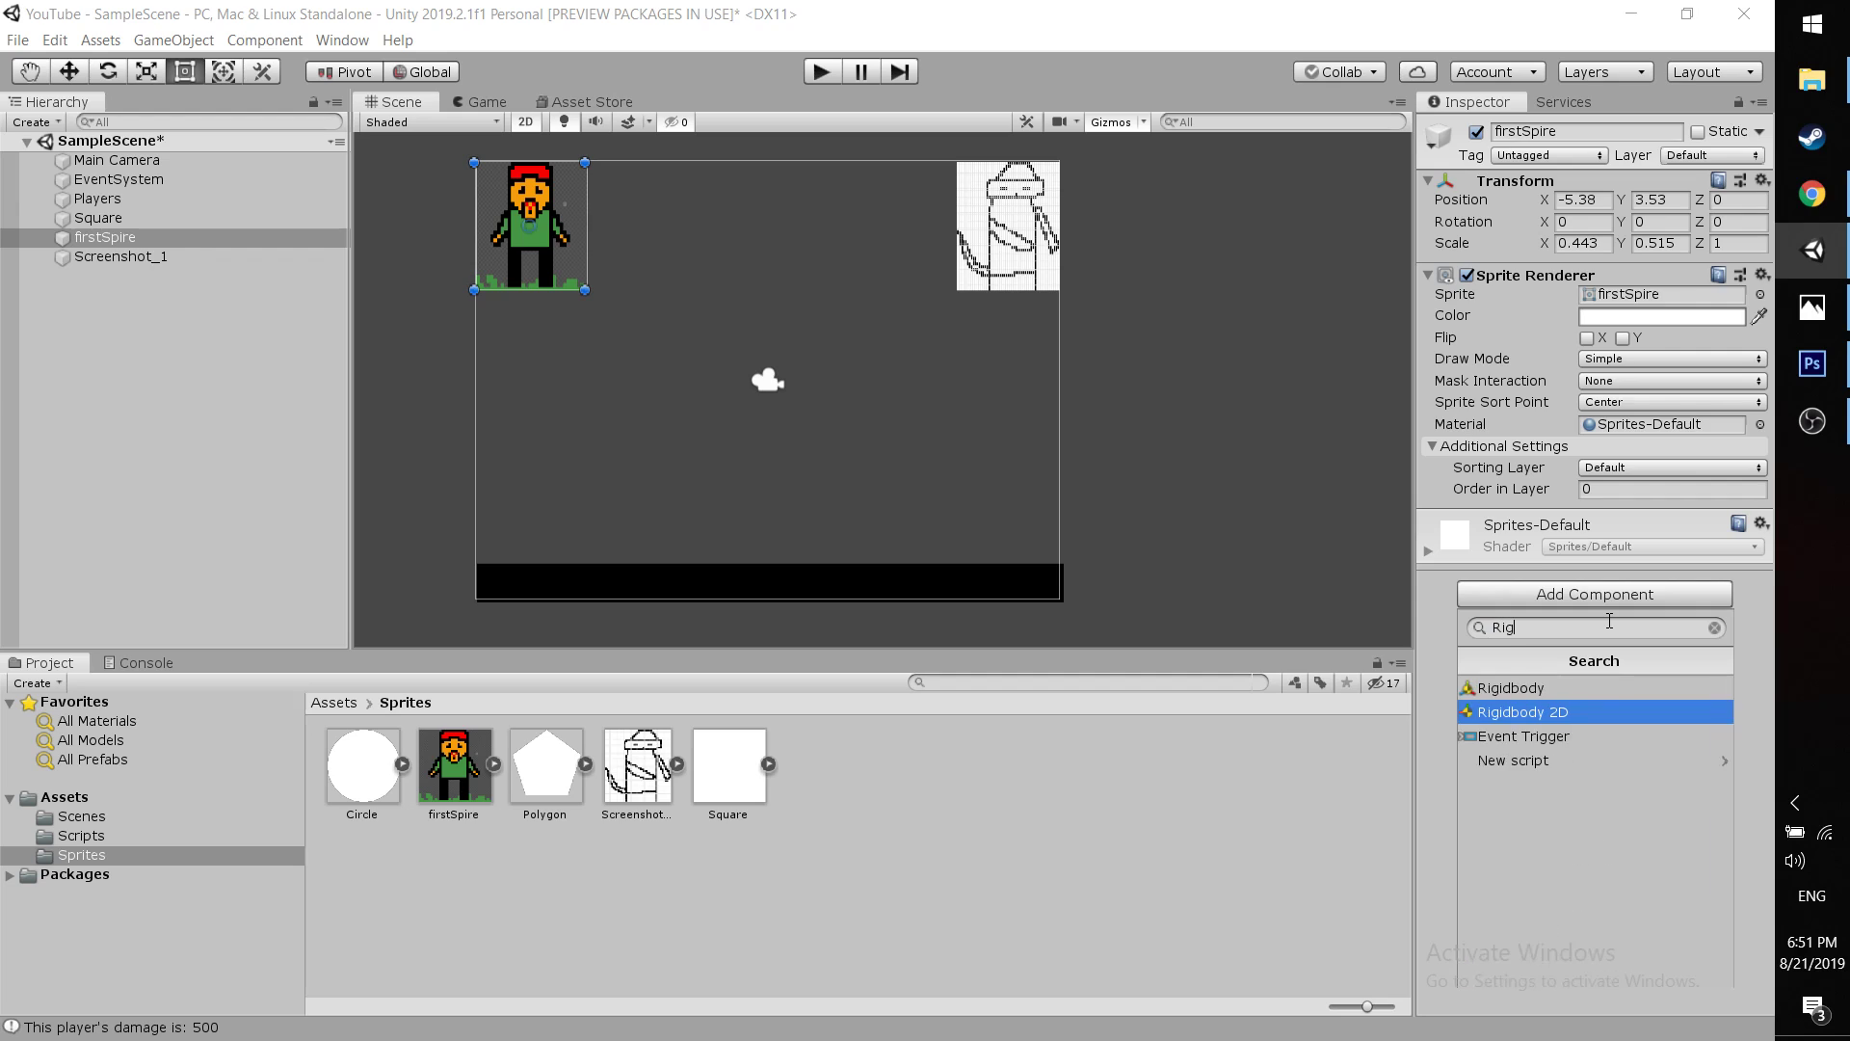
pyautogui.click(1545, 718)
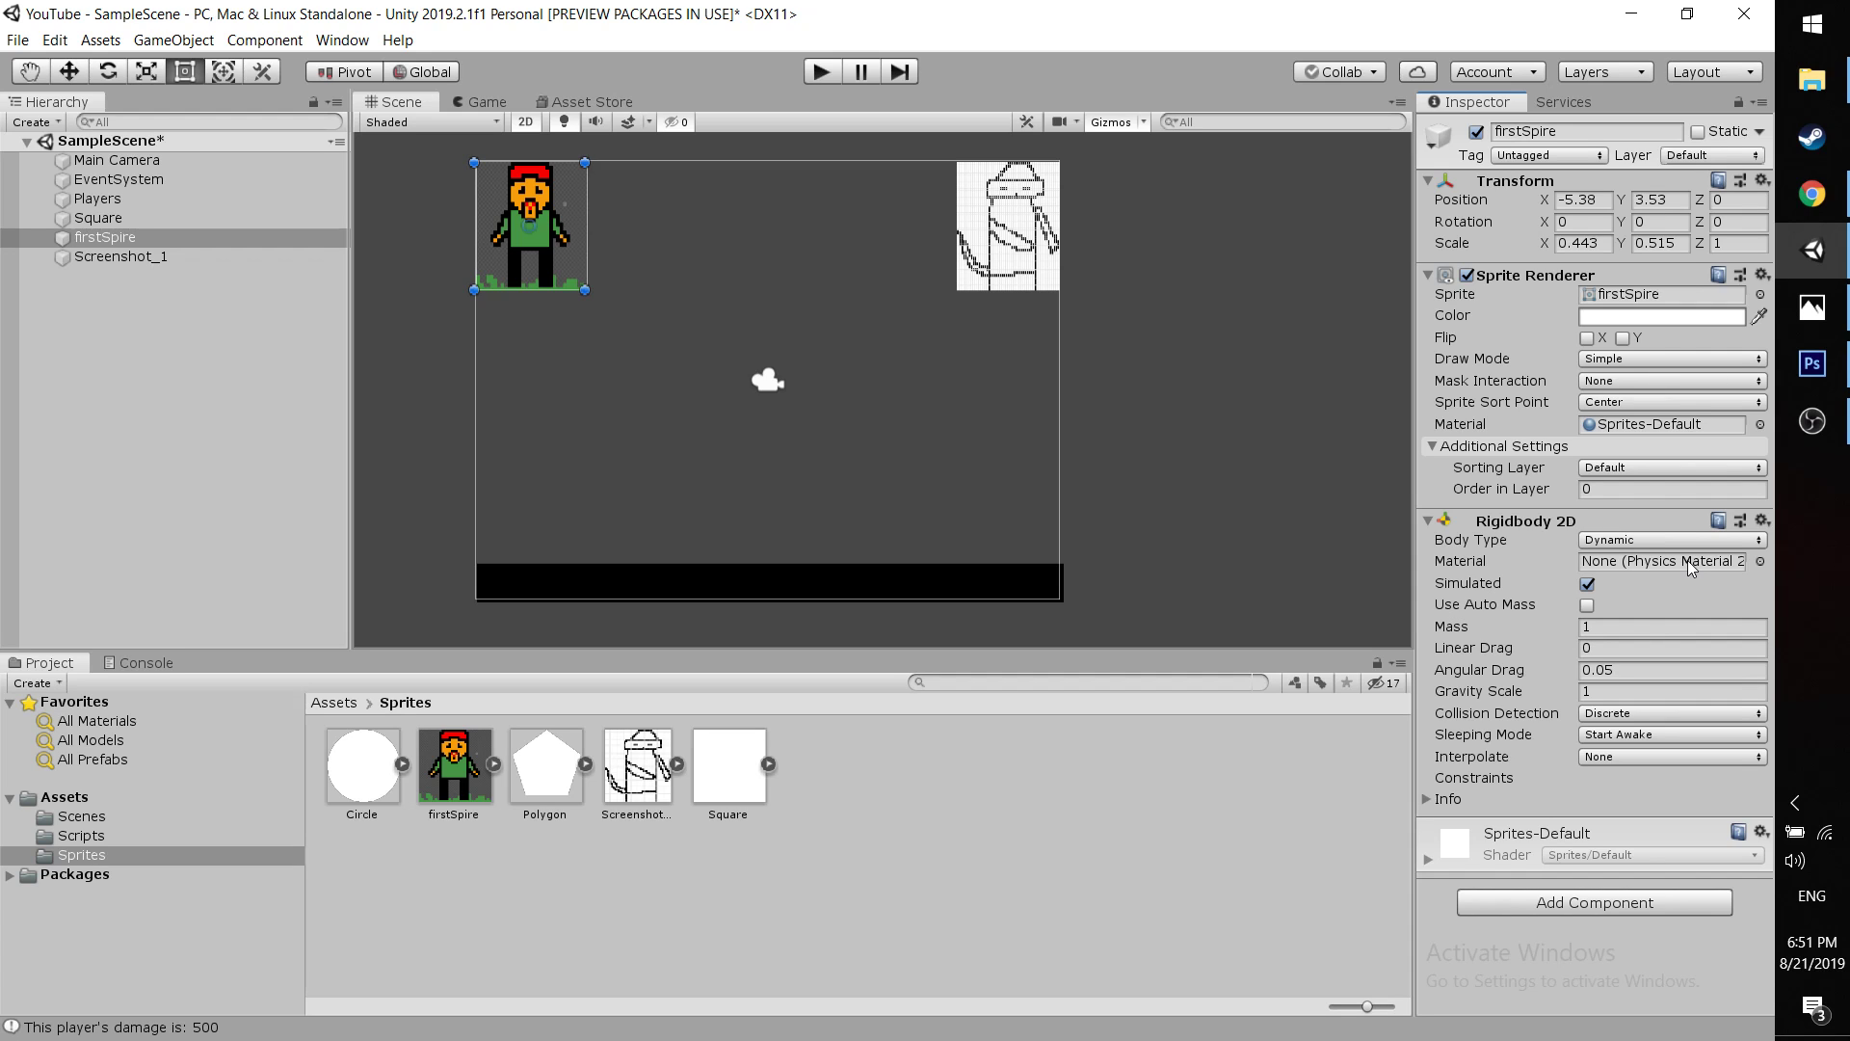
# Switch to Chrome, read the introduction of Unity's Rigidbody 2D manual page about the physics engine, and return to Unity
pyautogui.hotkey('alt', 'Tab')
pyautogui.hotkey('alt', 'Tab')
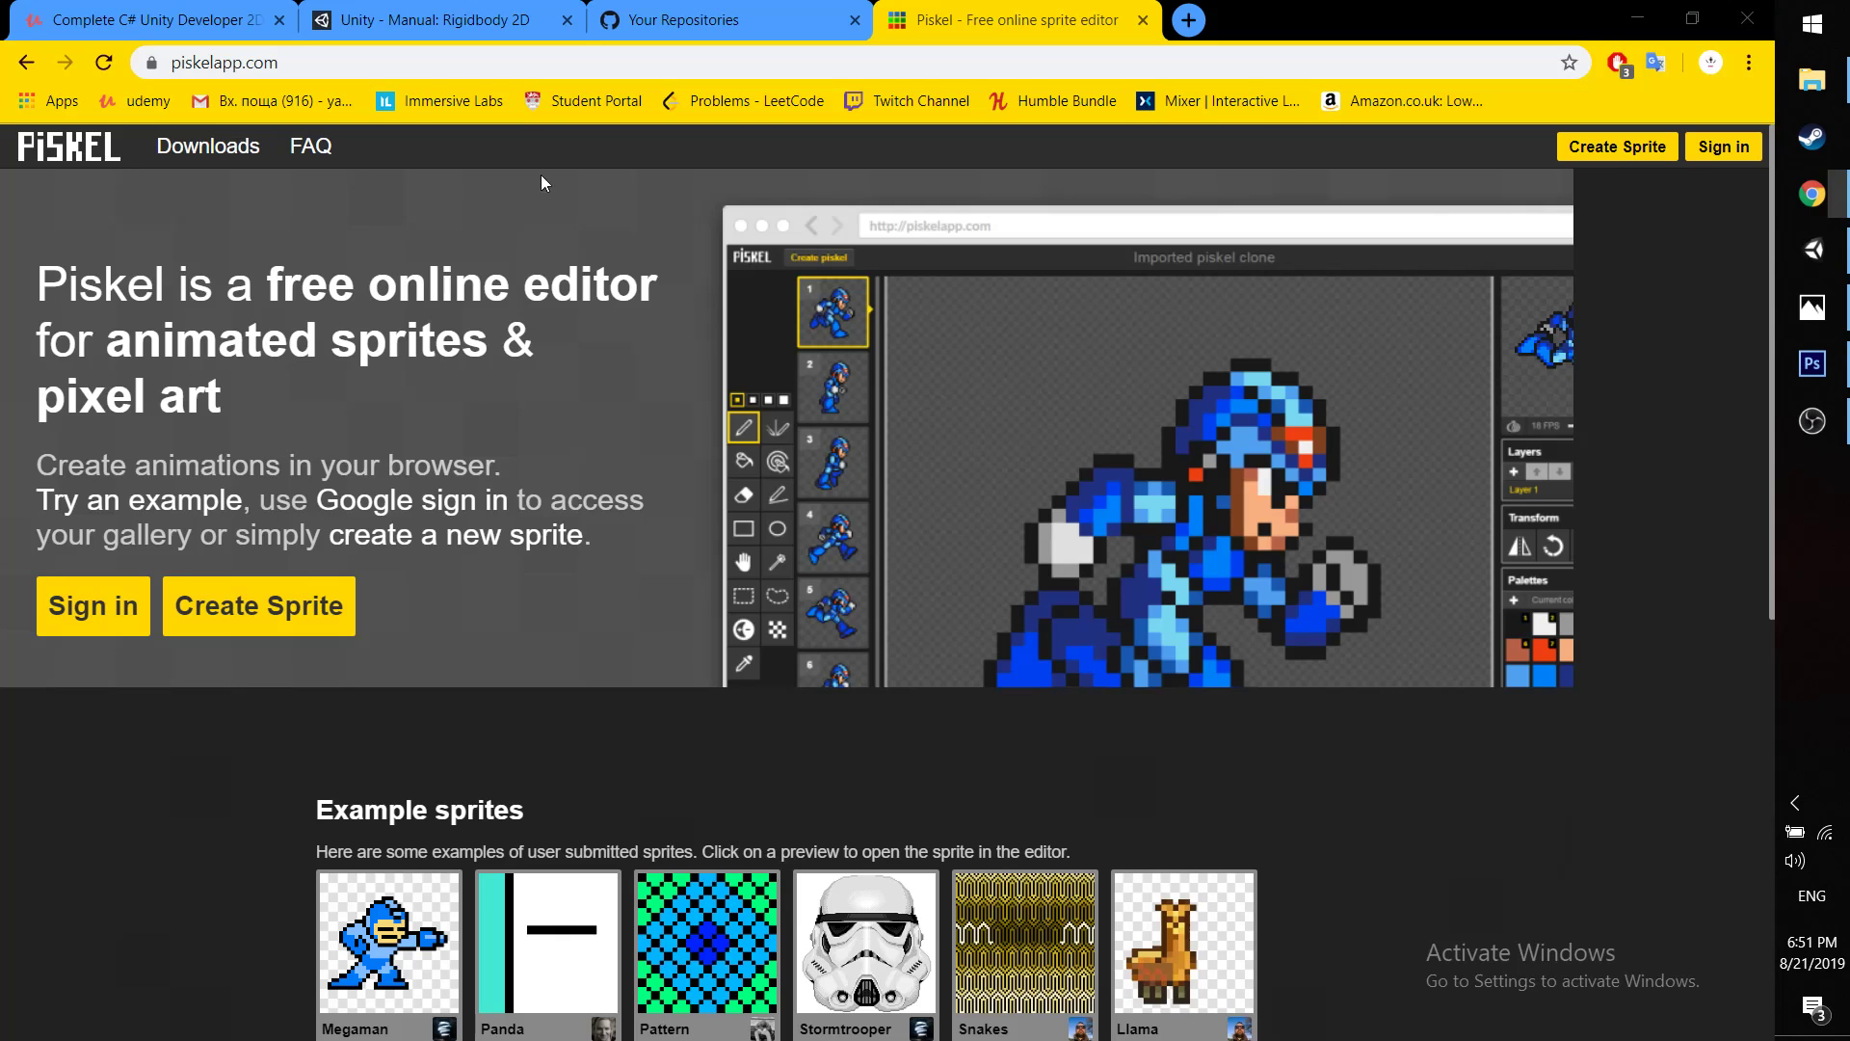
pyautogui.click(481, 4)
pyautogui.scroll(10, 564, 349)
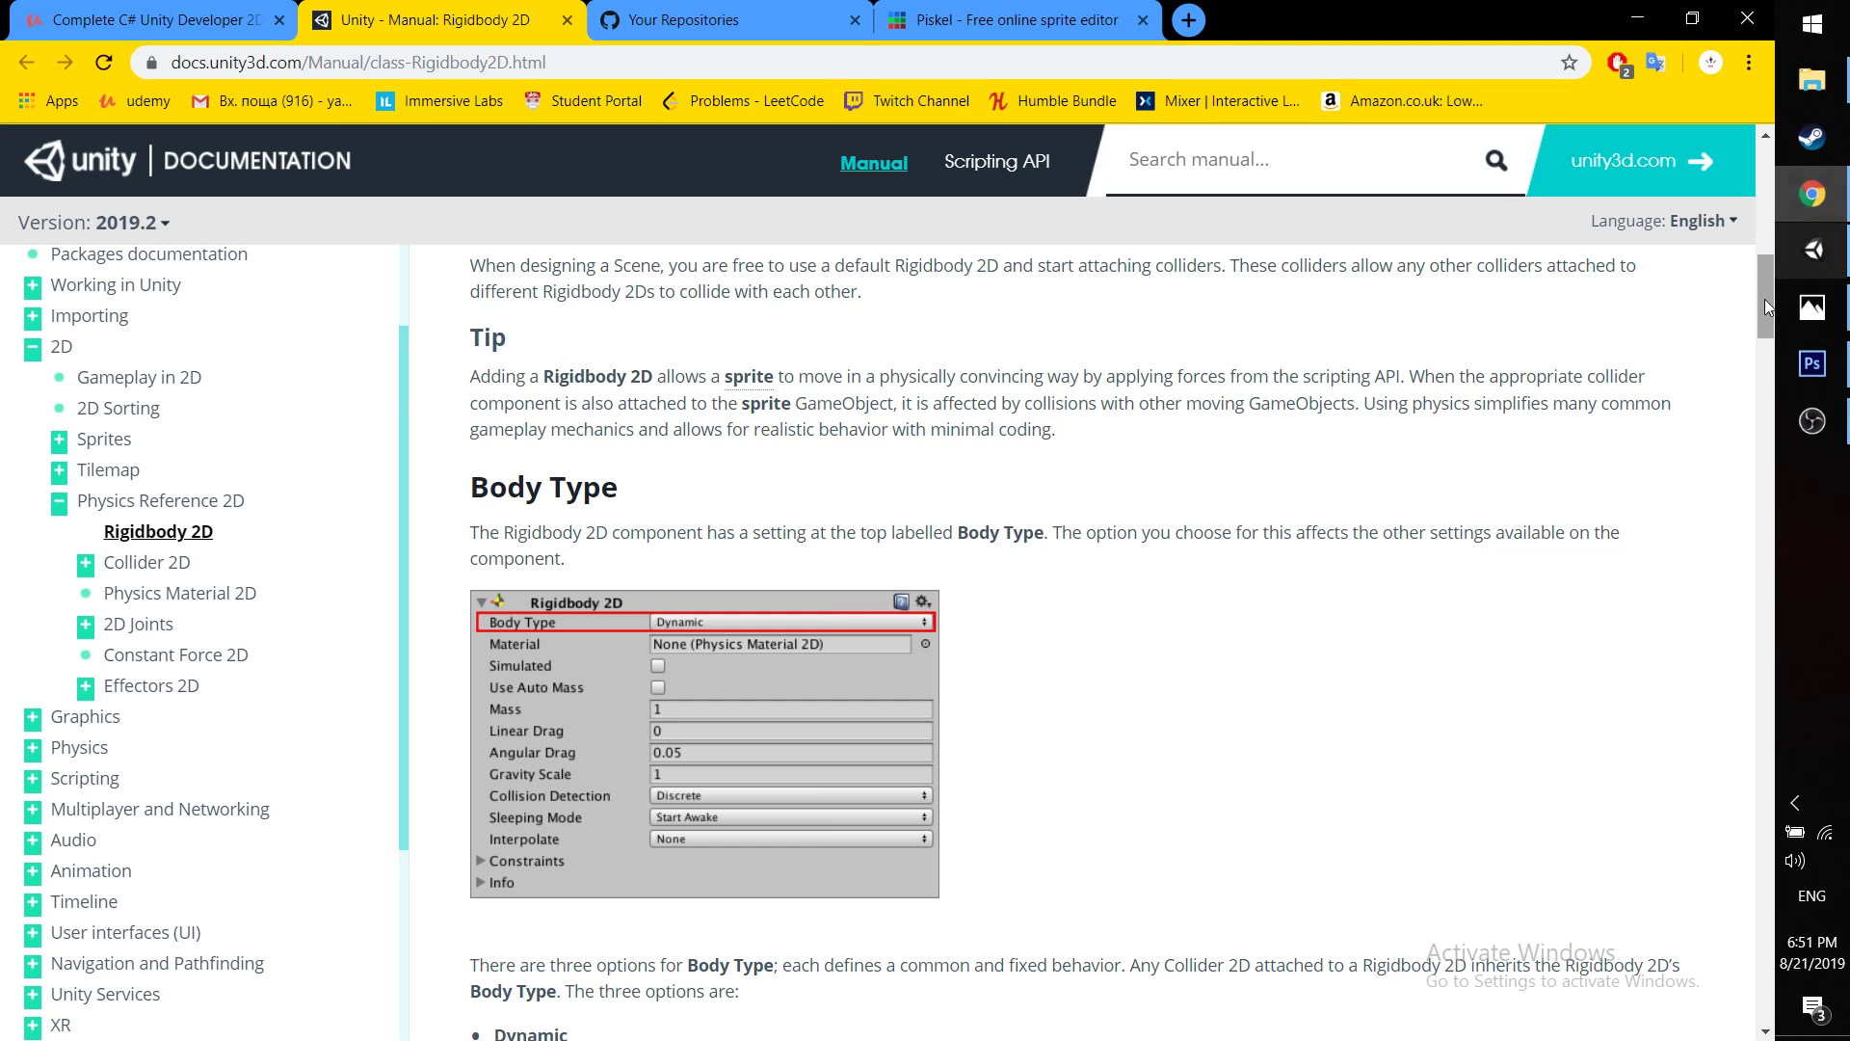
pyautogui.scroll(10, 1766, 297)
pyautogui.scroll(-4, 1062, 321)
pyautogui.scroll(1, 1039, 383)
pyautogui.moveTo(935, 434); pyautogui.dragTo(831, 433)
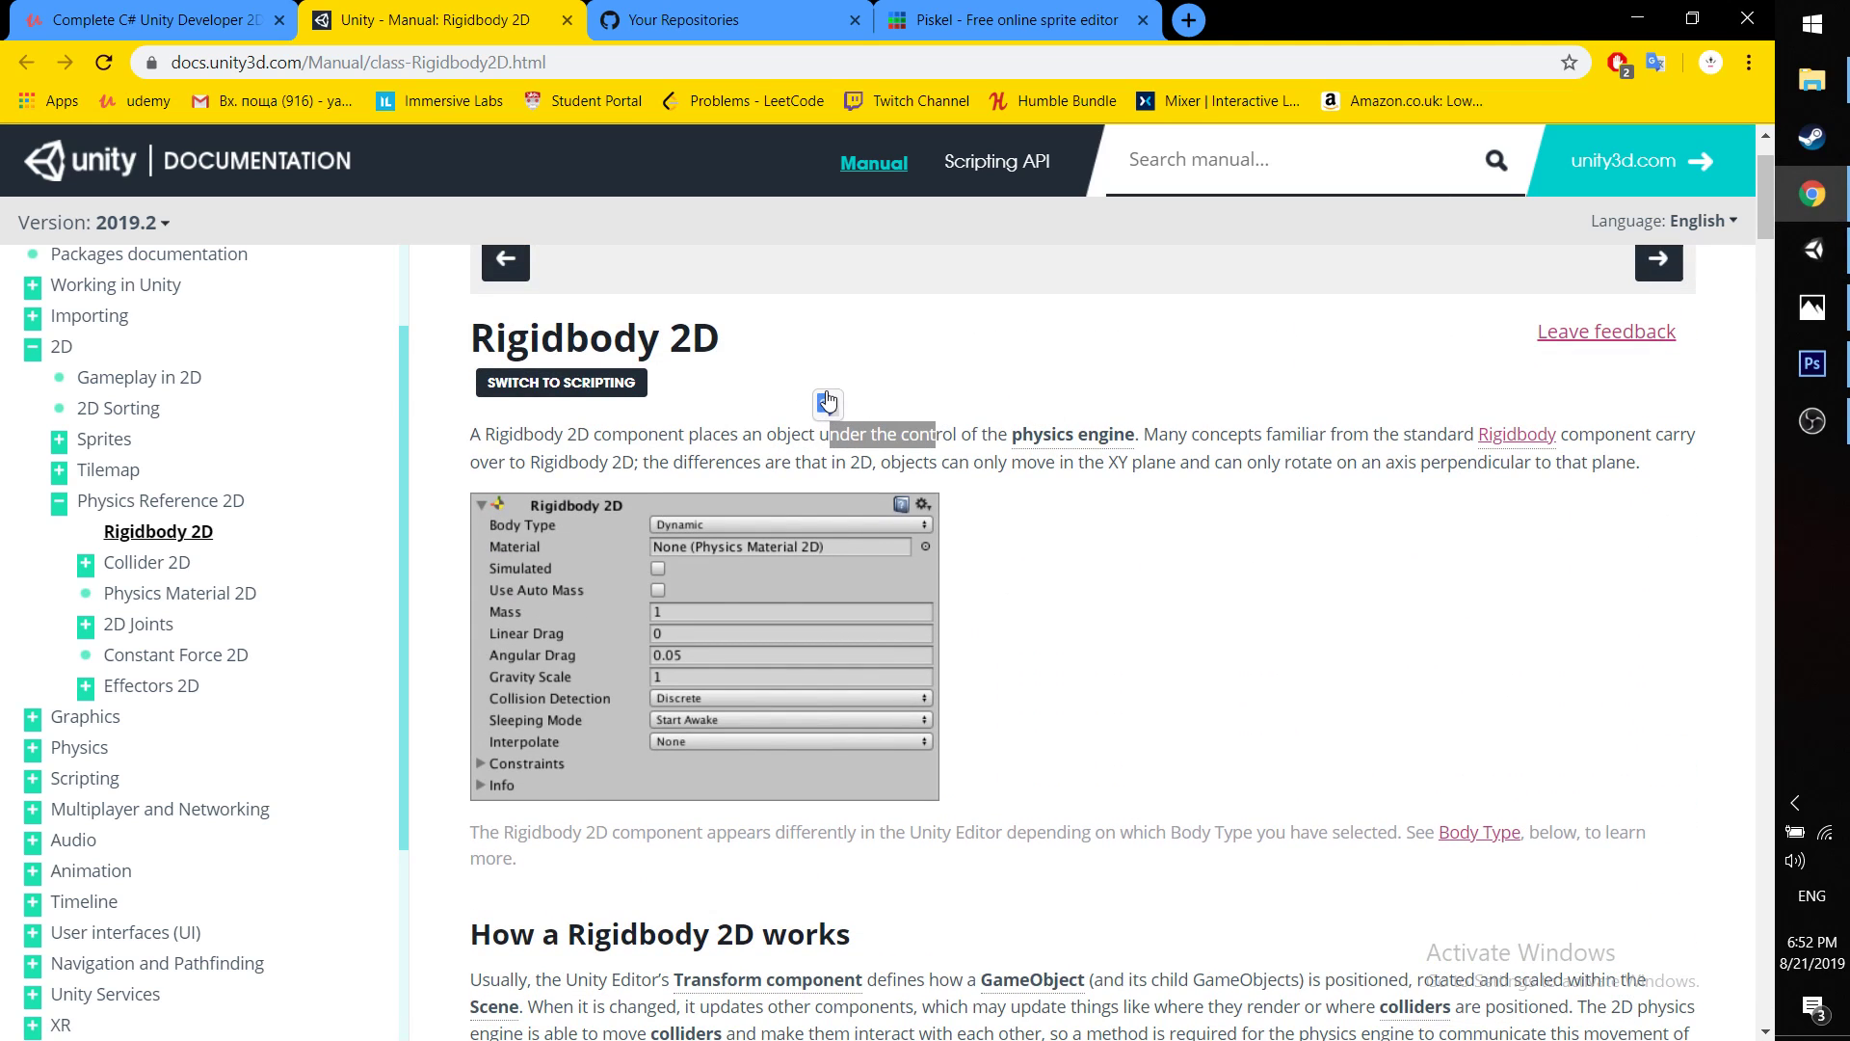
pyautogui.click(998, 445)
pyautogui.scroll(-15, 1009, 438)
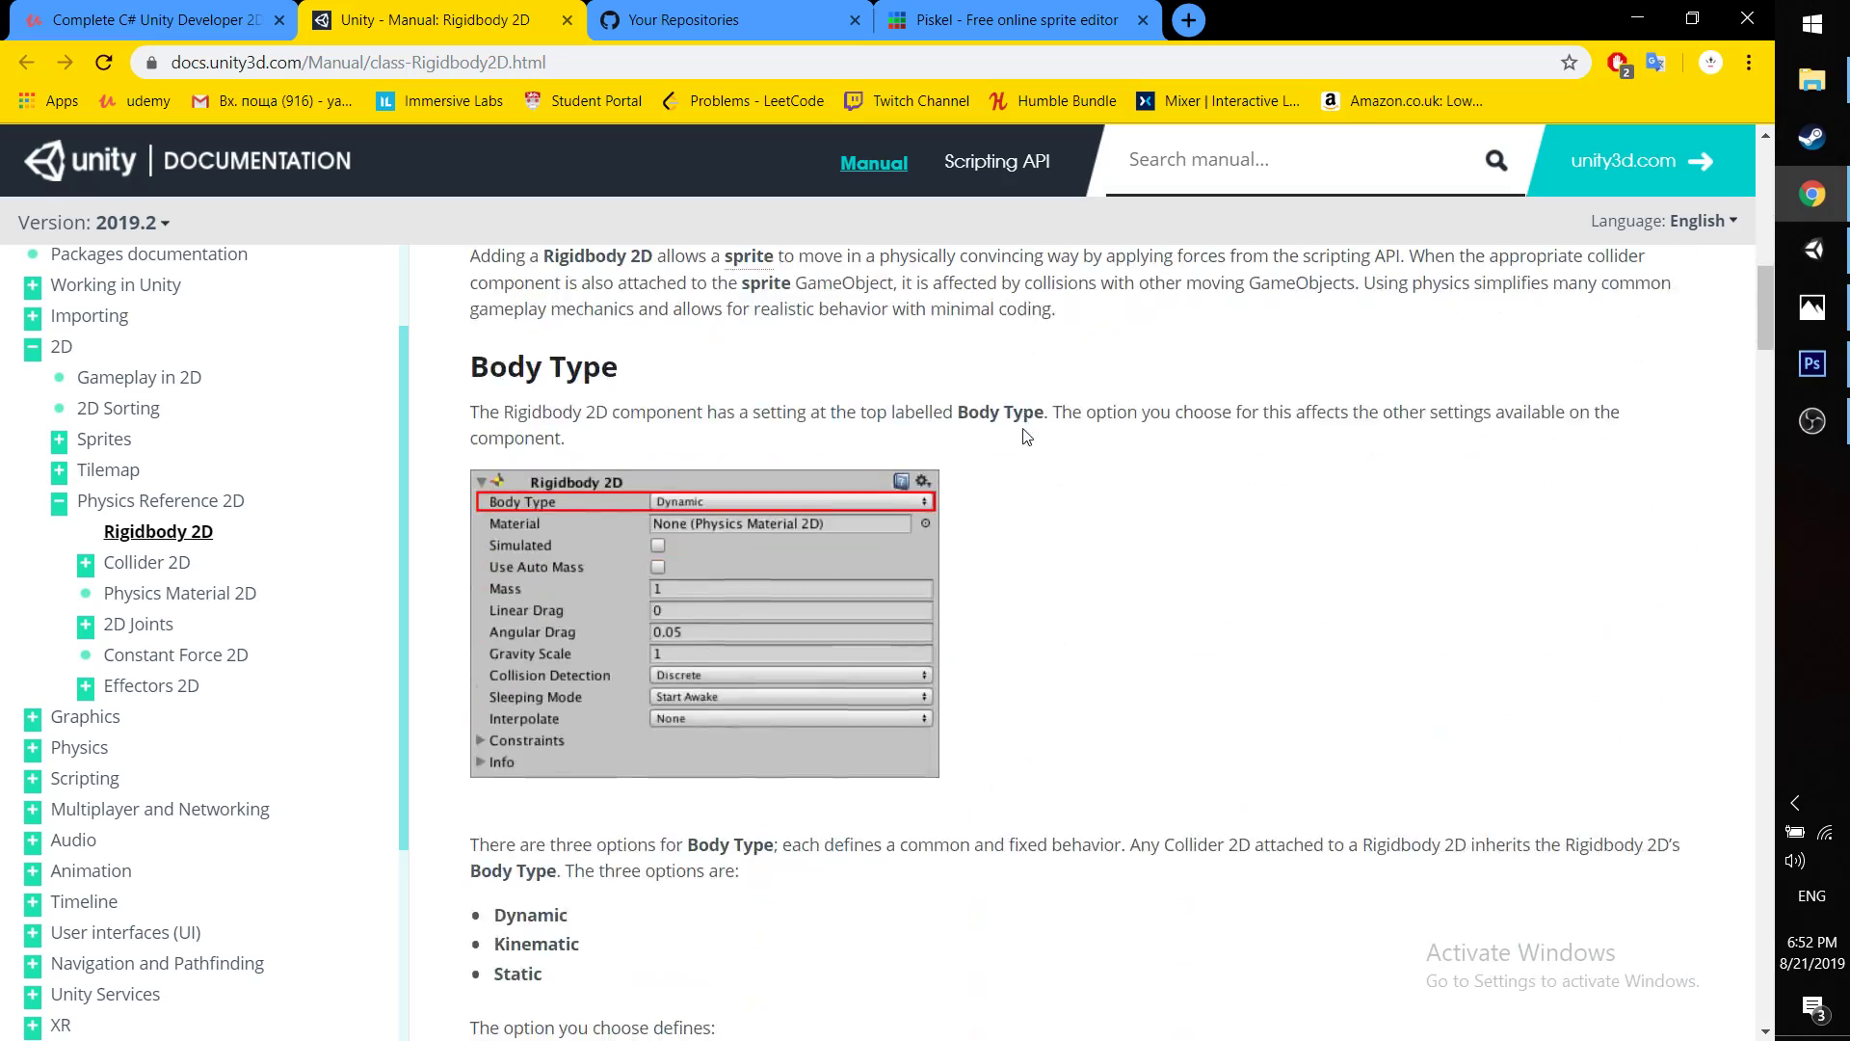
pyautogui.moveTo(1757, 441); pyautogui.dragTo(1725, 166)
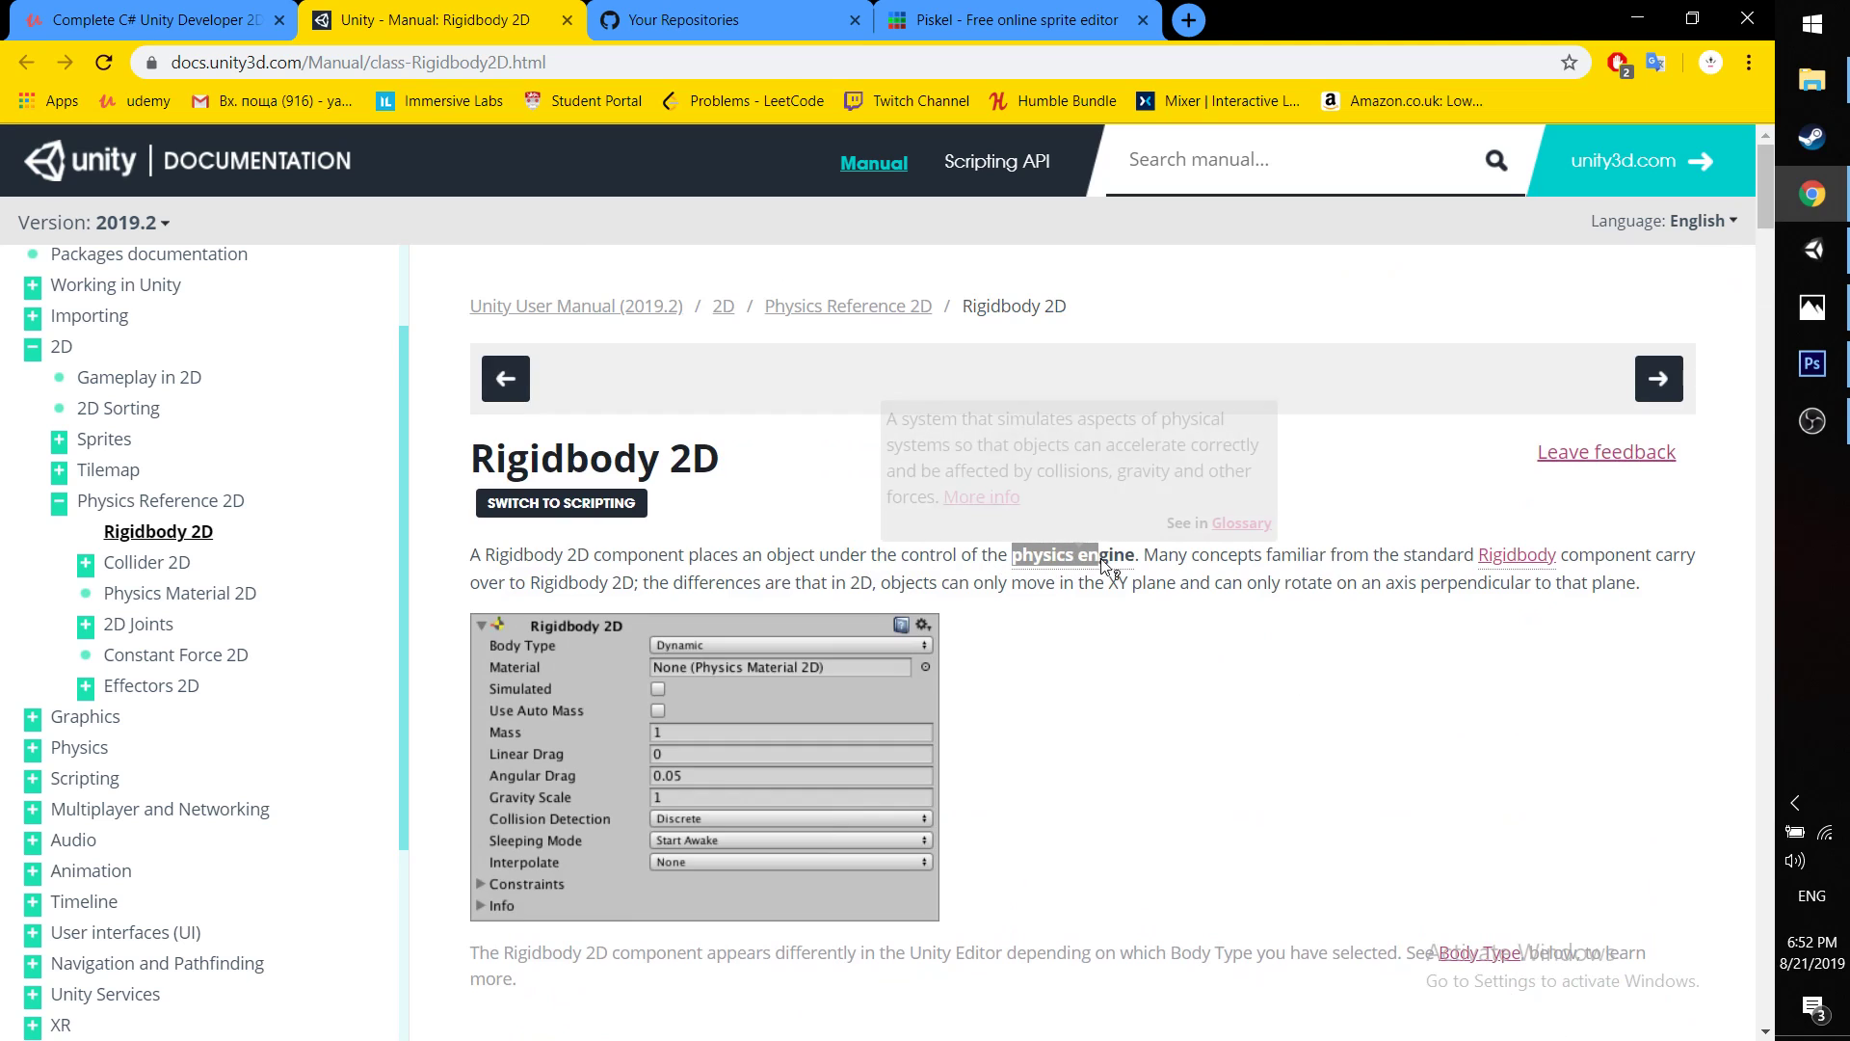
pyautogui.hotkey('alt', 'Tab')
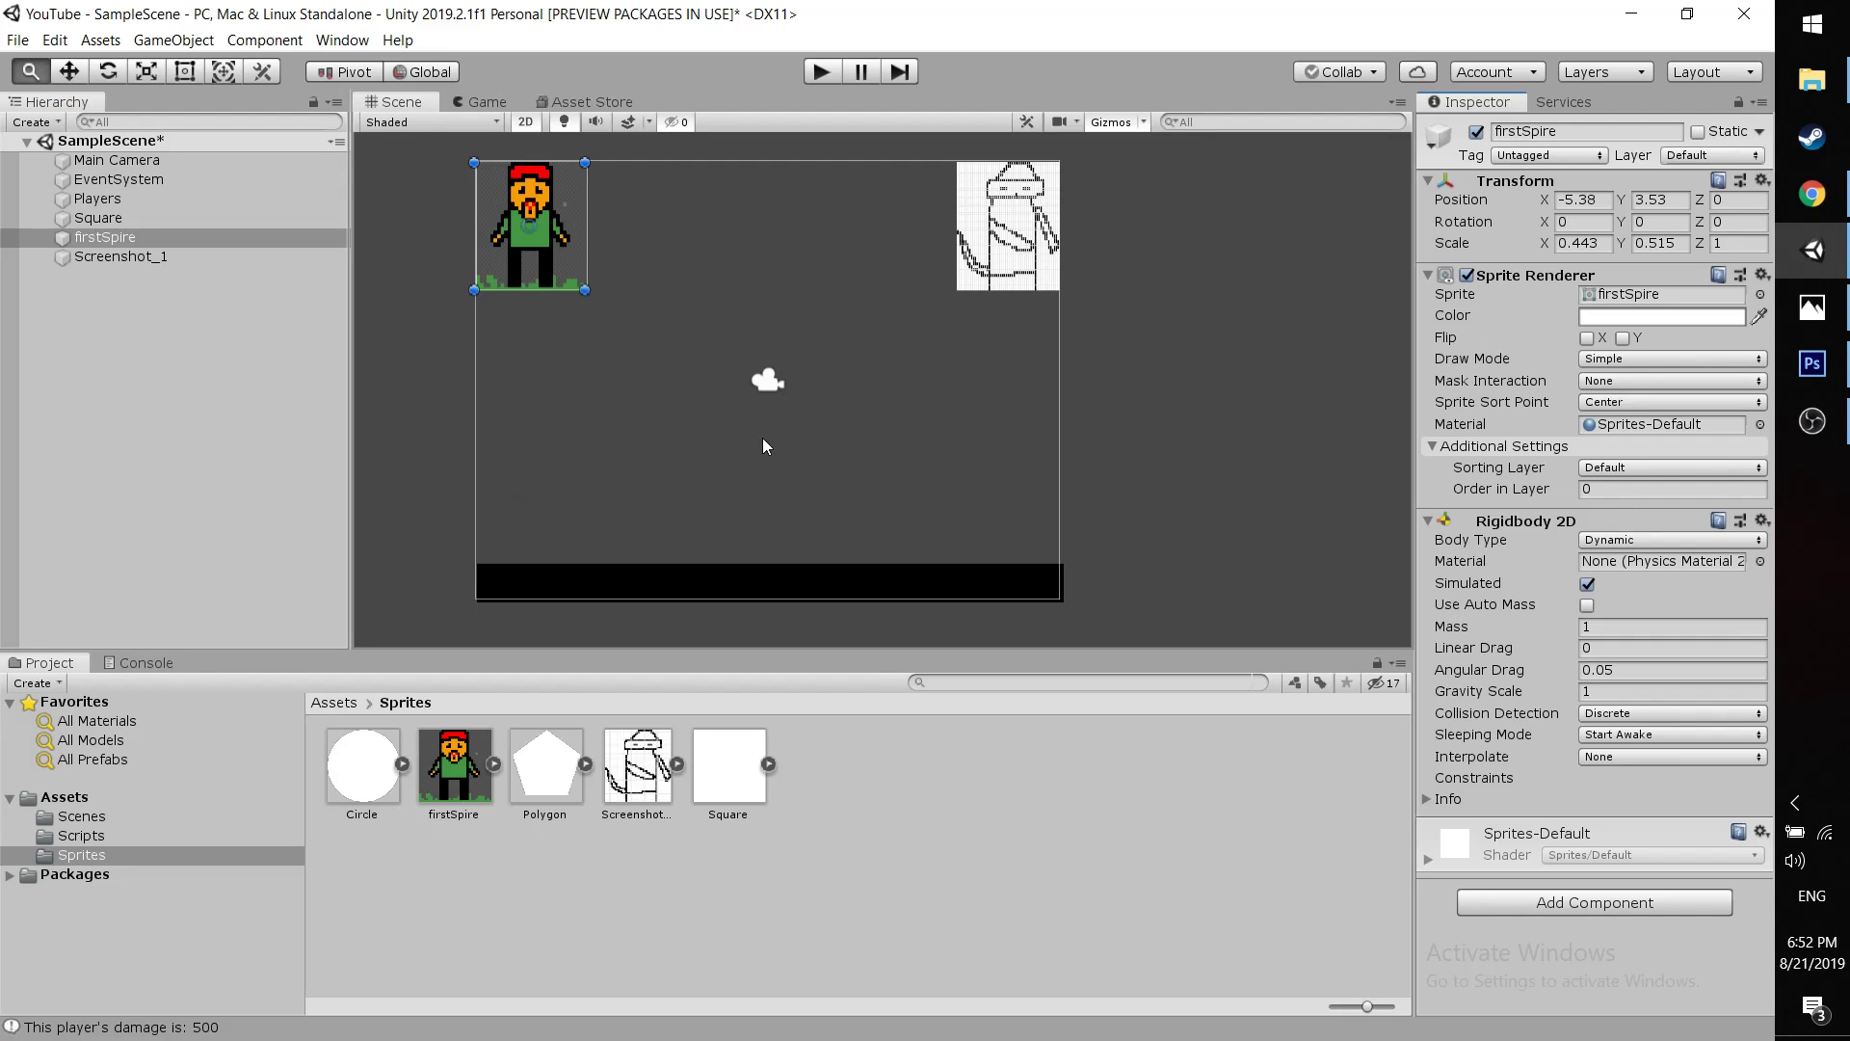
# Examine firstSpire's Rigidbody 2D mass, gravity scale, linear and angular drag, and the available Body Type options
pyautogui.click(1585, 628)
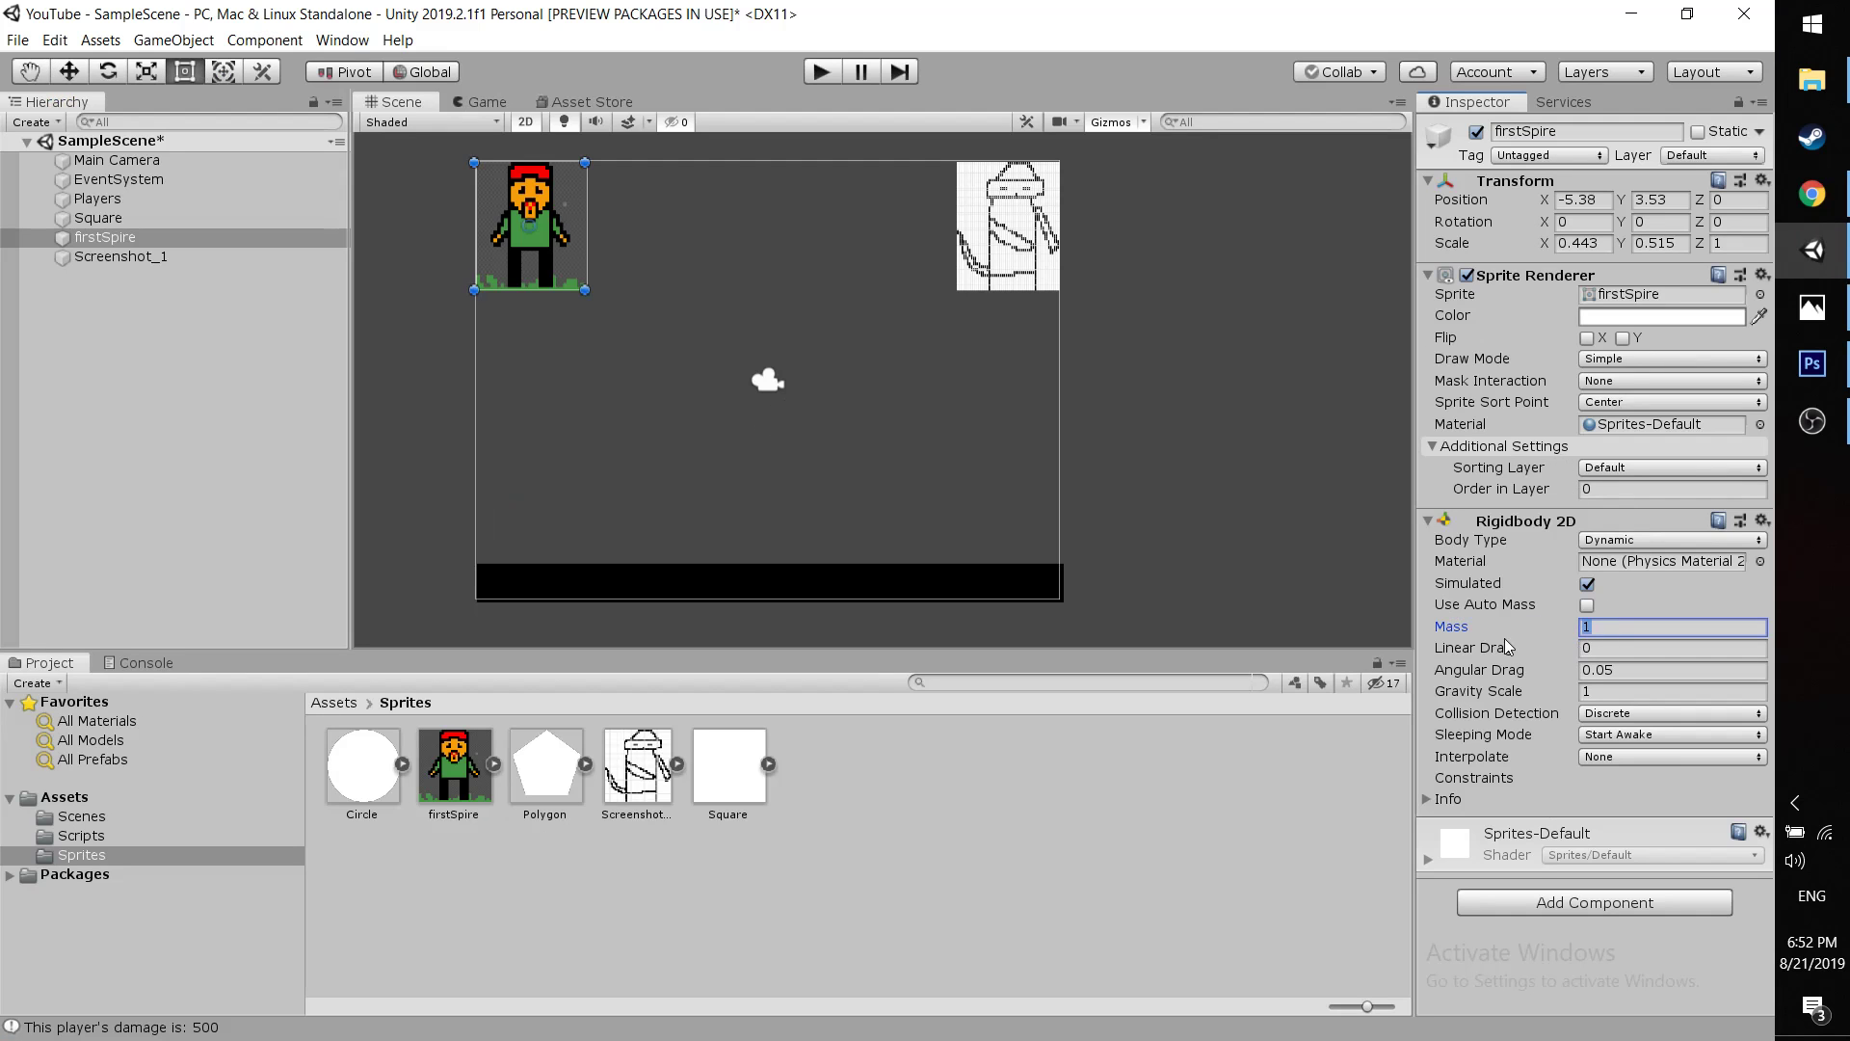
pyautogui.click(1564, 701)
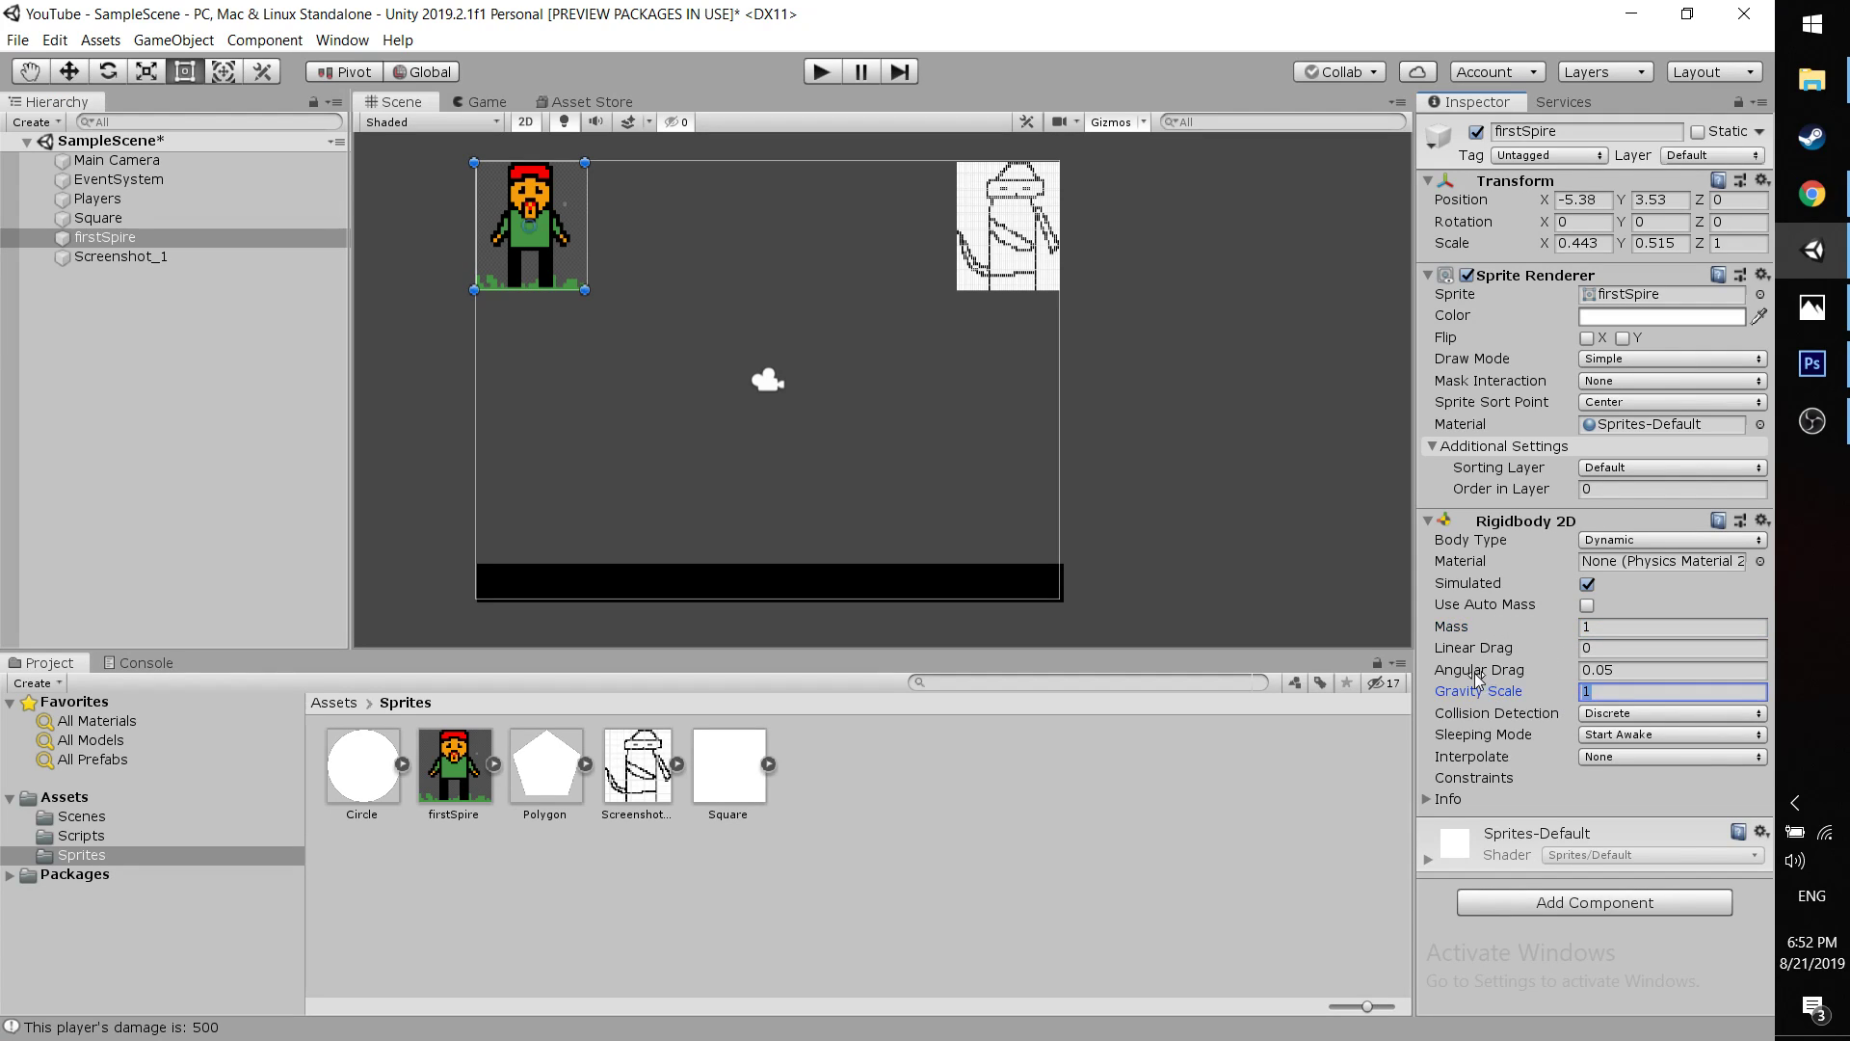
pyautogui.click(1519, 650)
pyautogui.click(1508, 672)
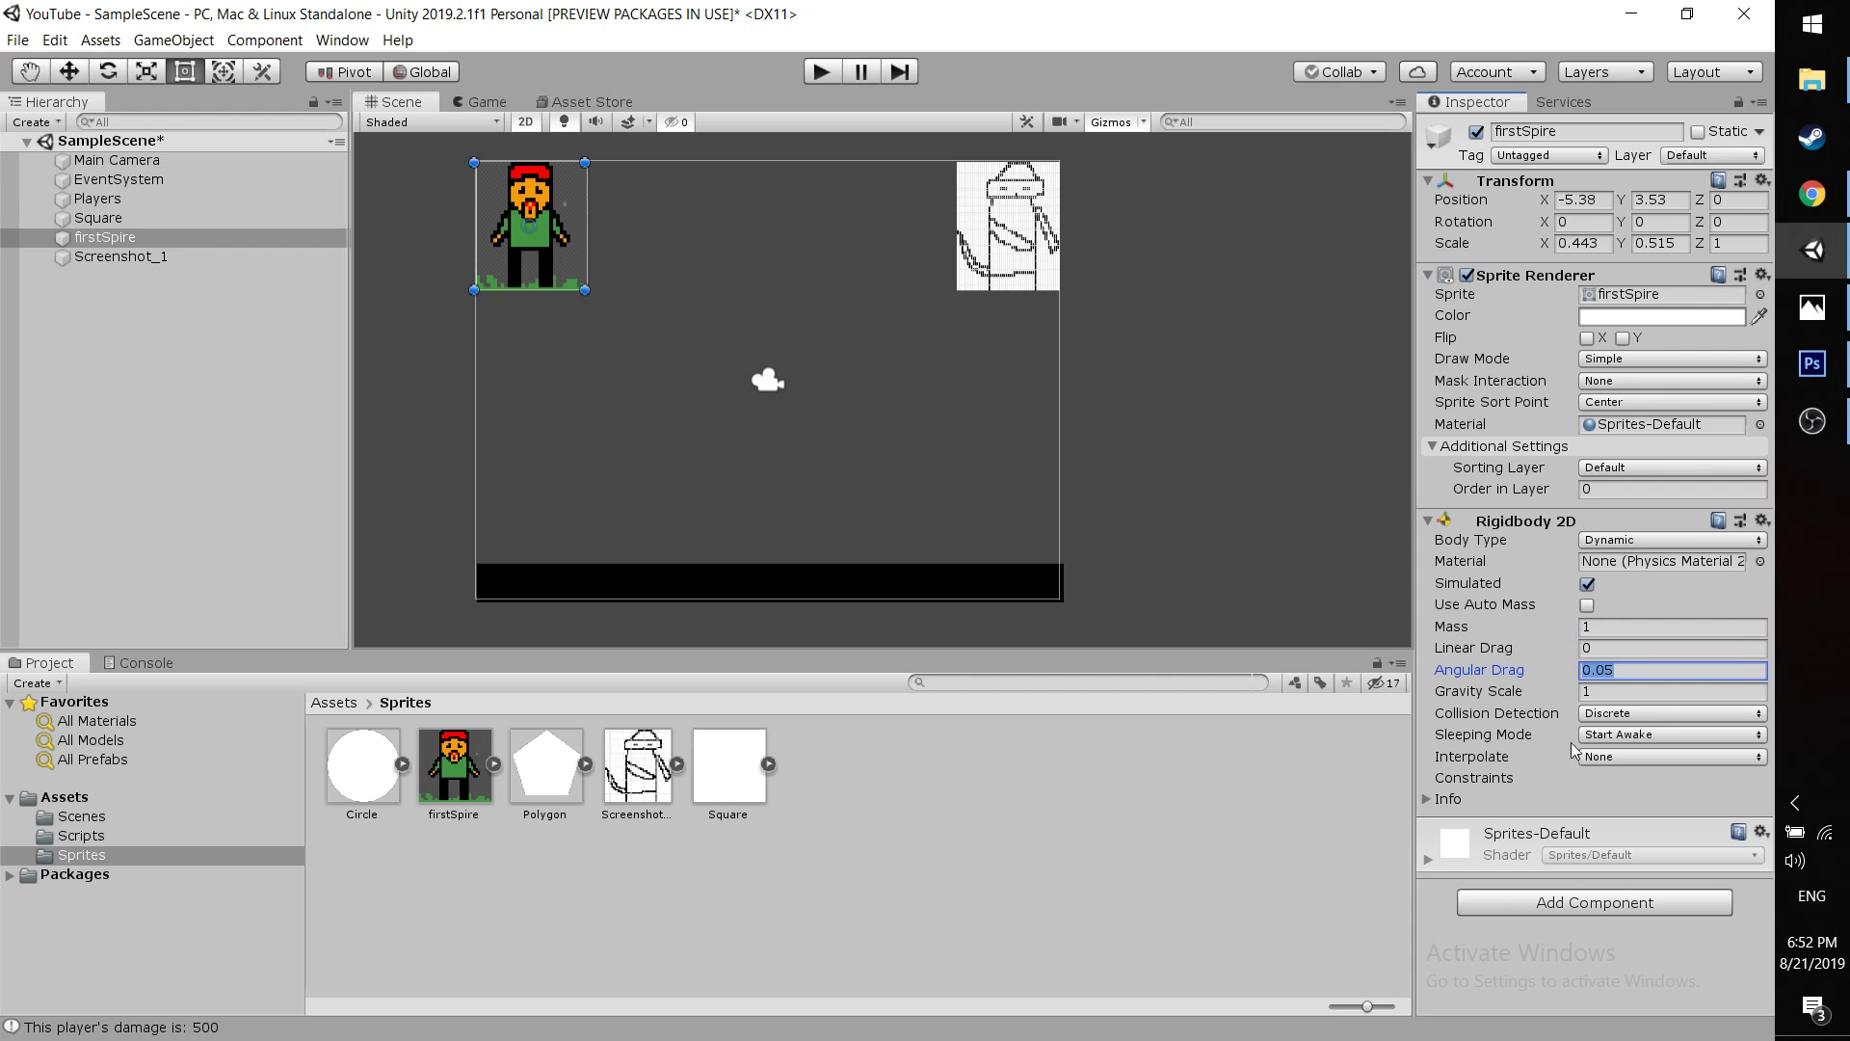
pyautogui.click(1586, 544)
pyautogui.click(1617, 544)
pyautogui.click(1615, 543)
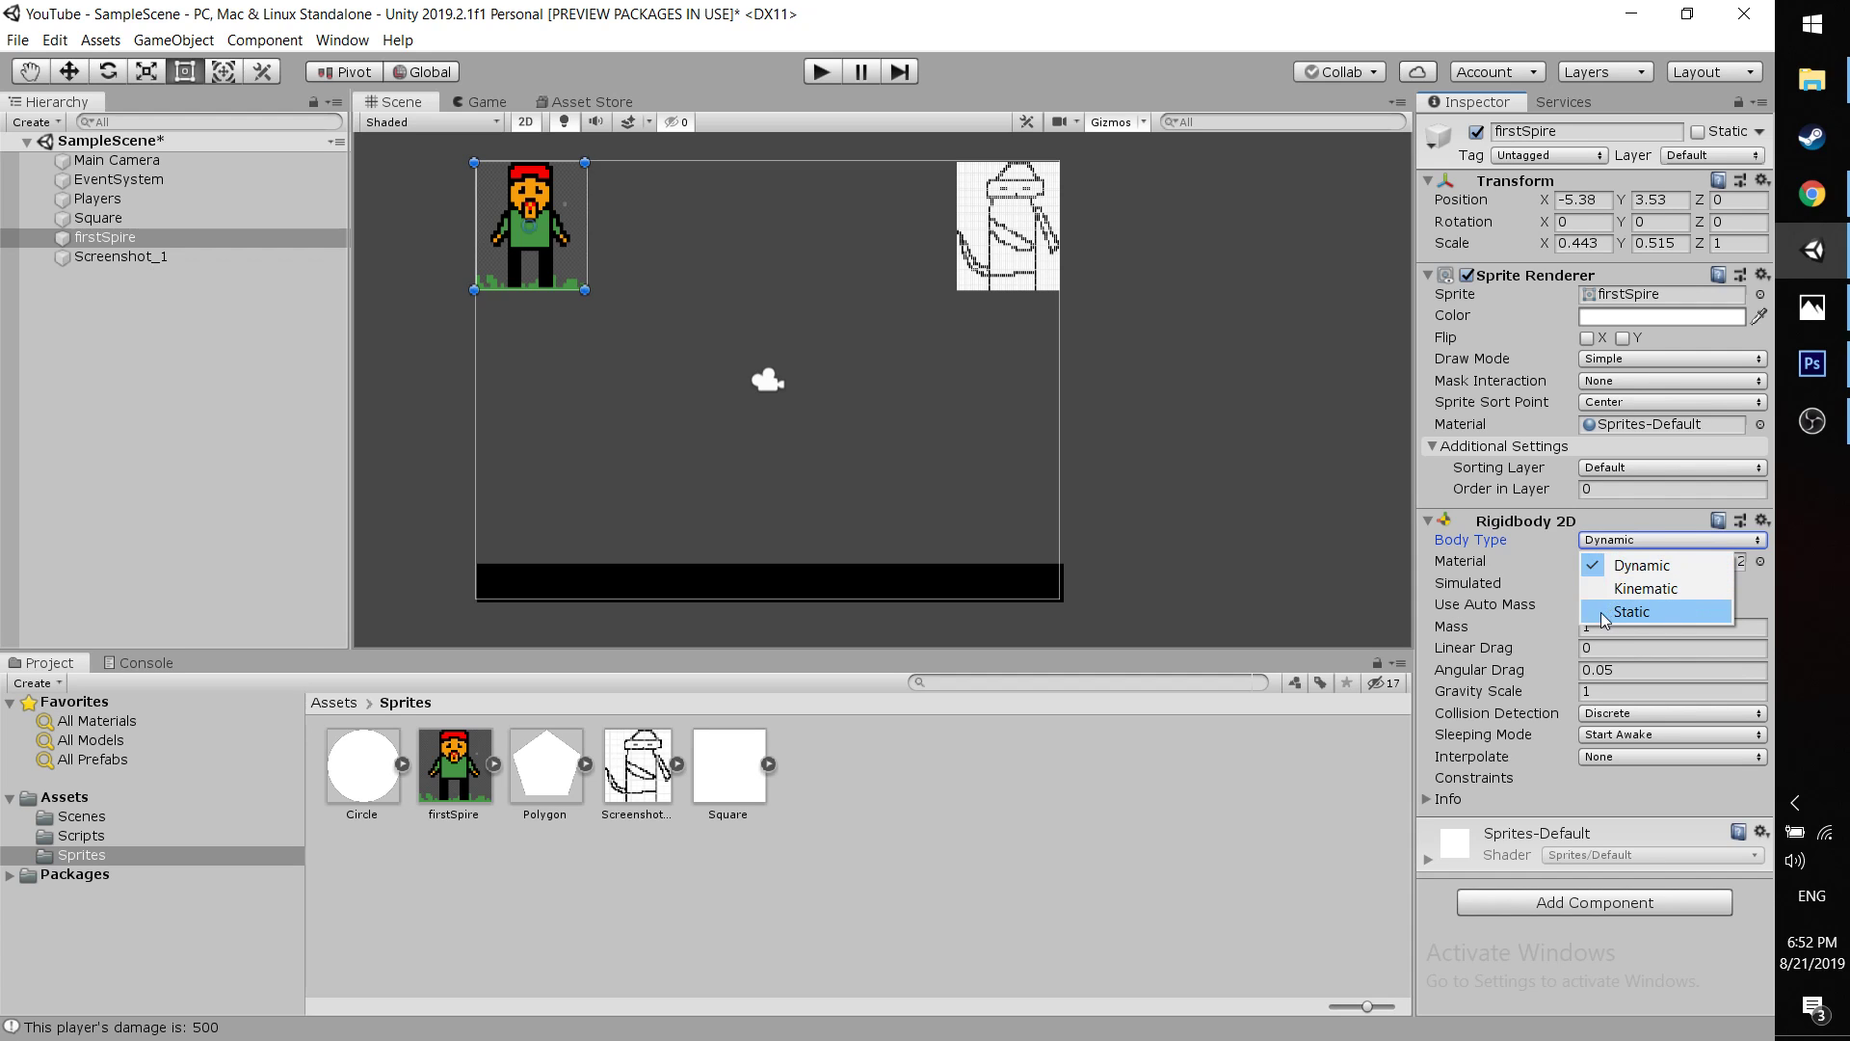
# Read the Dynamic body type description in the Rigidbody 2D manual in Chrome, and return to Unity
pyautogui.hotkey('alt', 'Tab')
pyautogui.scroll(-15, 735, 461)
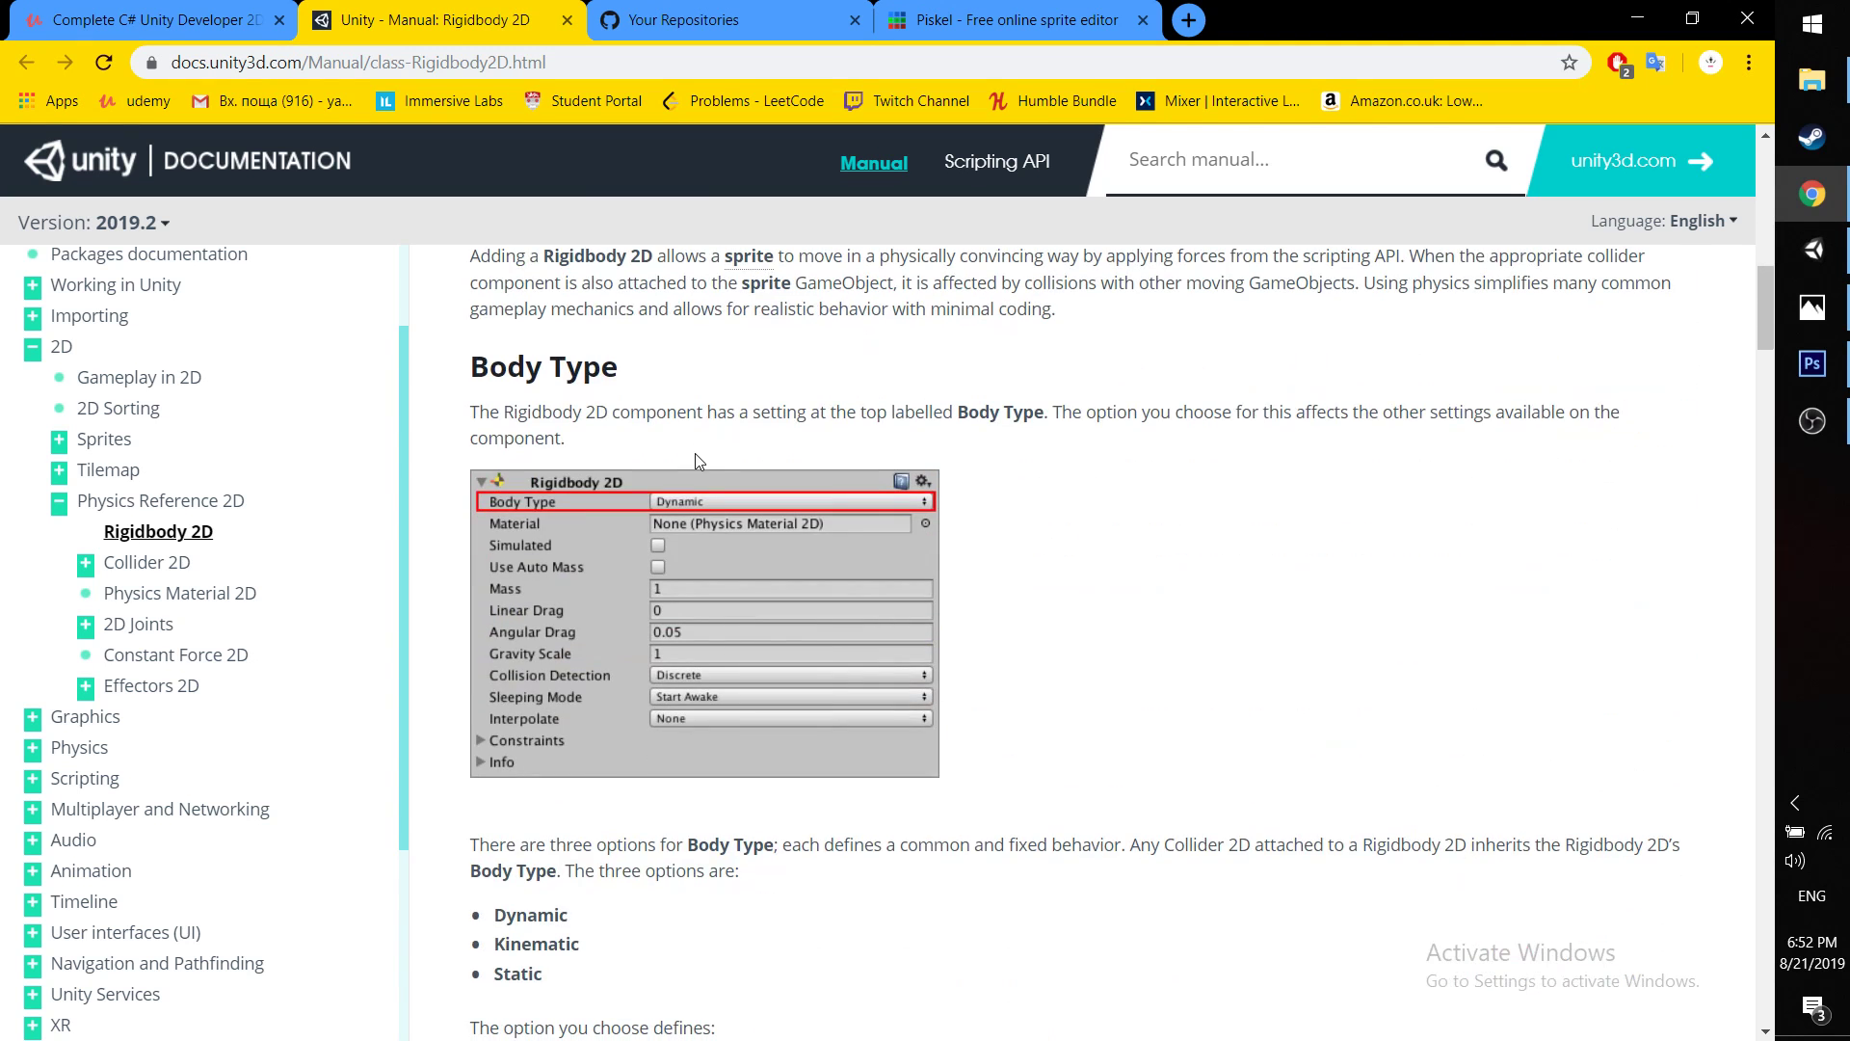
pyautogui.scroll(-5, 628, 453)
pyautogui.scroll(2, 578, 473)
pyautogui.moveTo(546, 493); pyautogui.dragTo(472, 431)
pyautogui.scroll(-20, 592, 472)
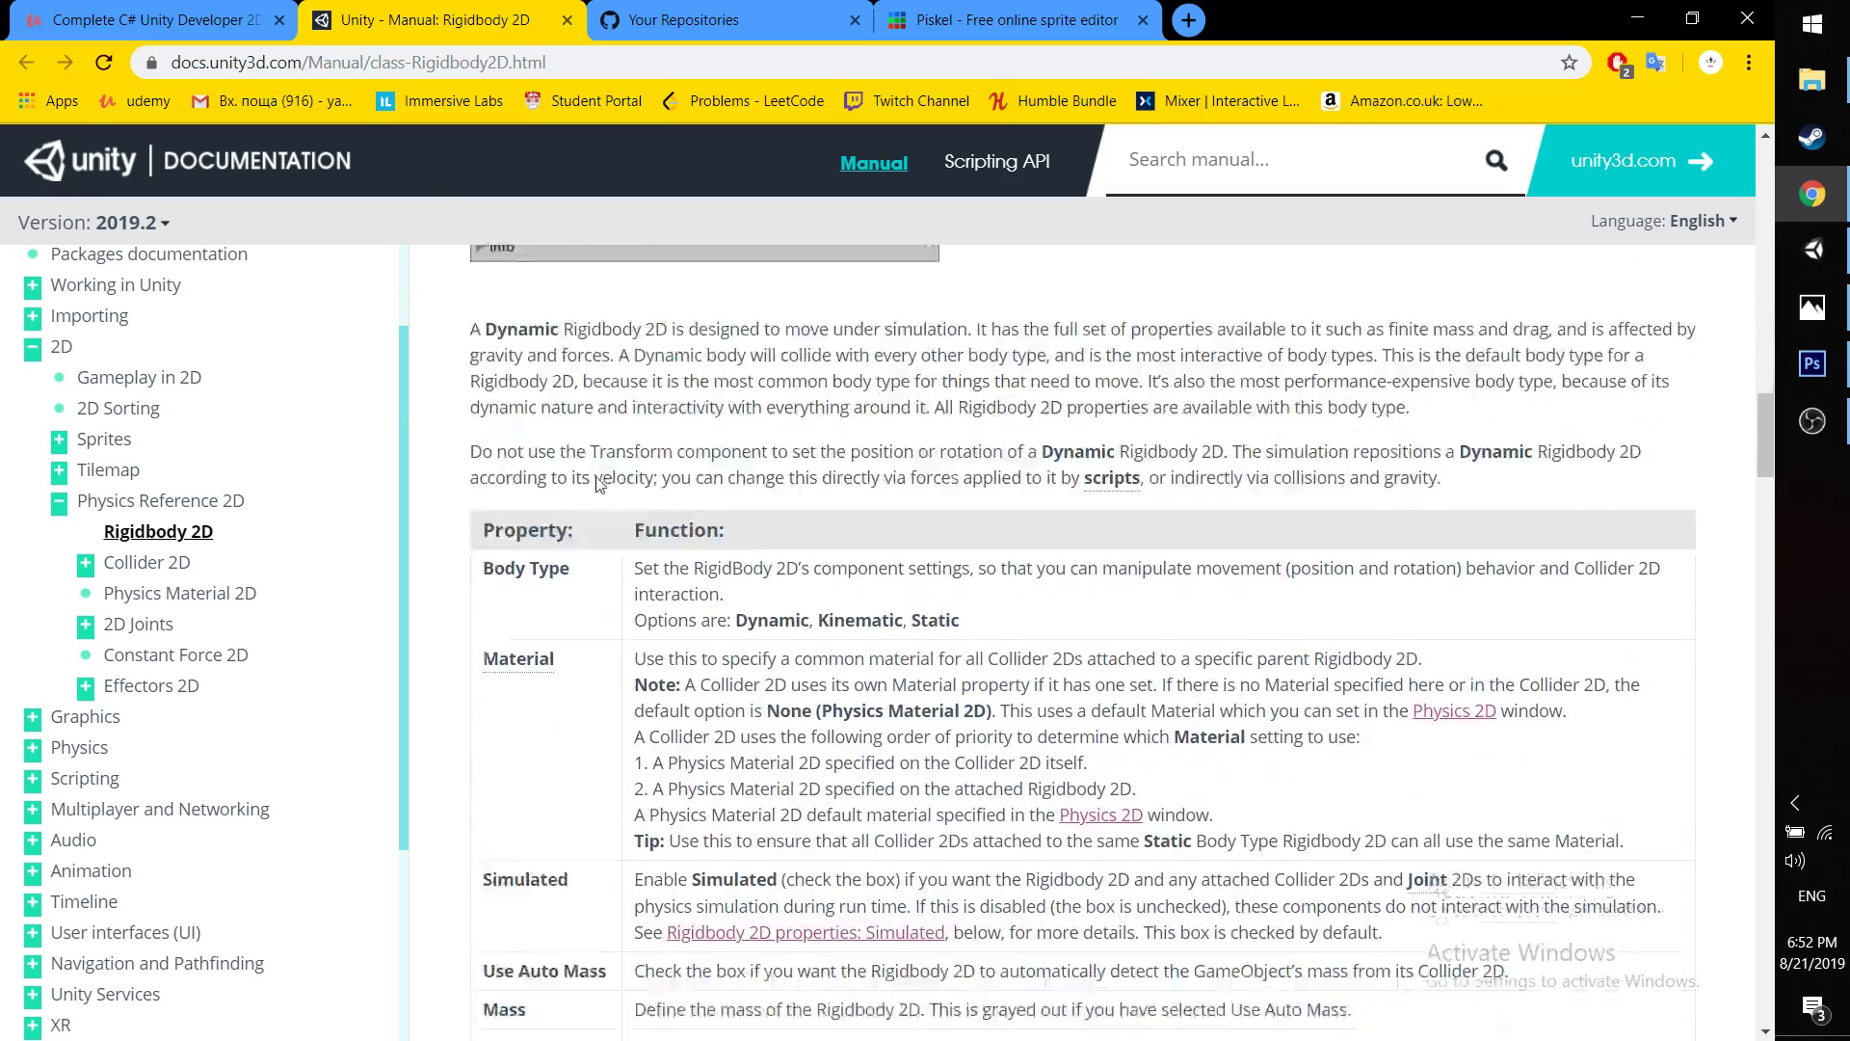
pyautogui.scroll(-5, 628, 516)
pyautogui.scroll(20, 621, 530)
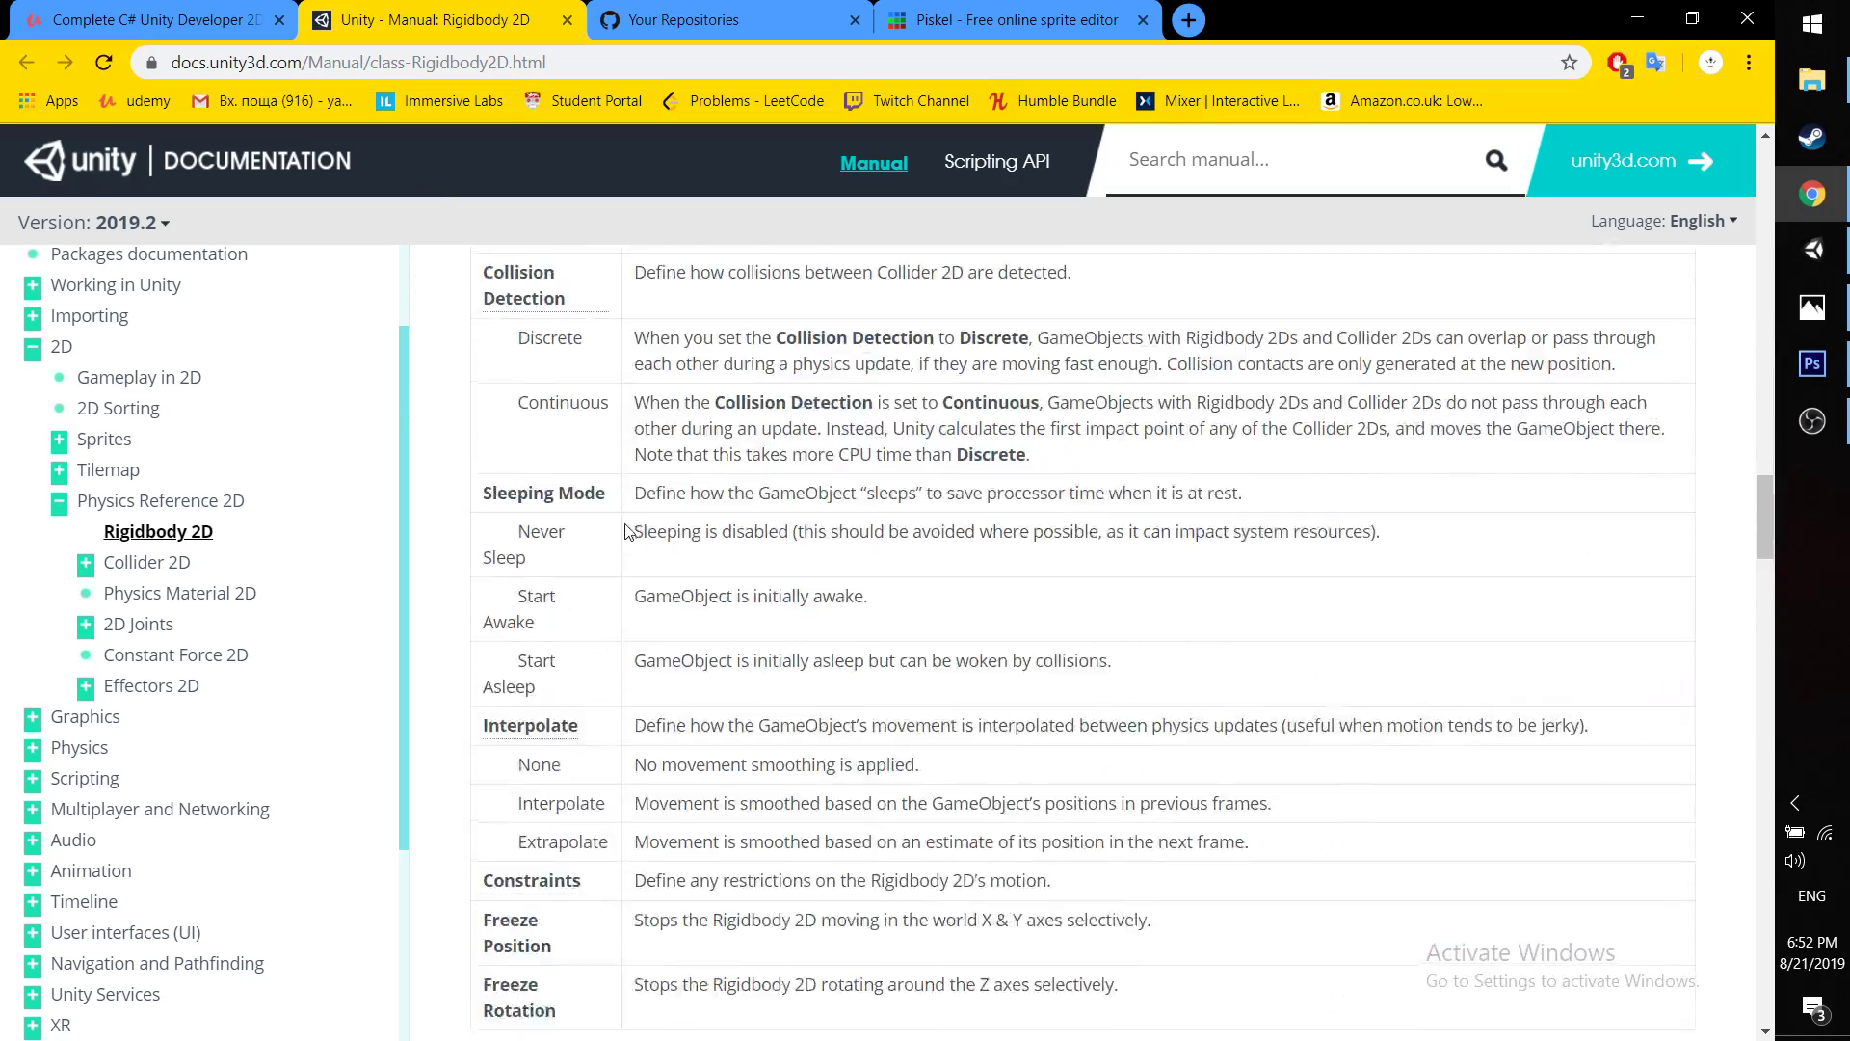
pyautogui.scroll(3, 617, 549)
pyautogui.scroll(-2, 679, 734)
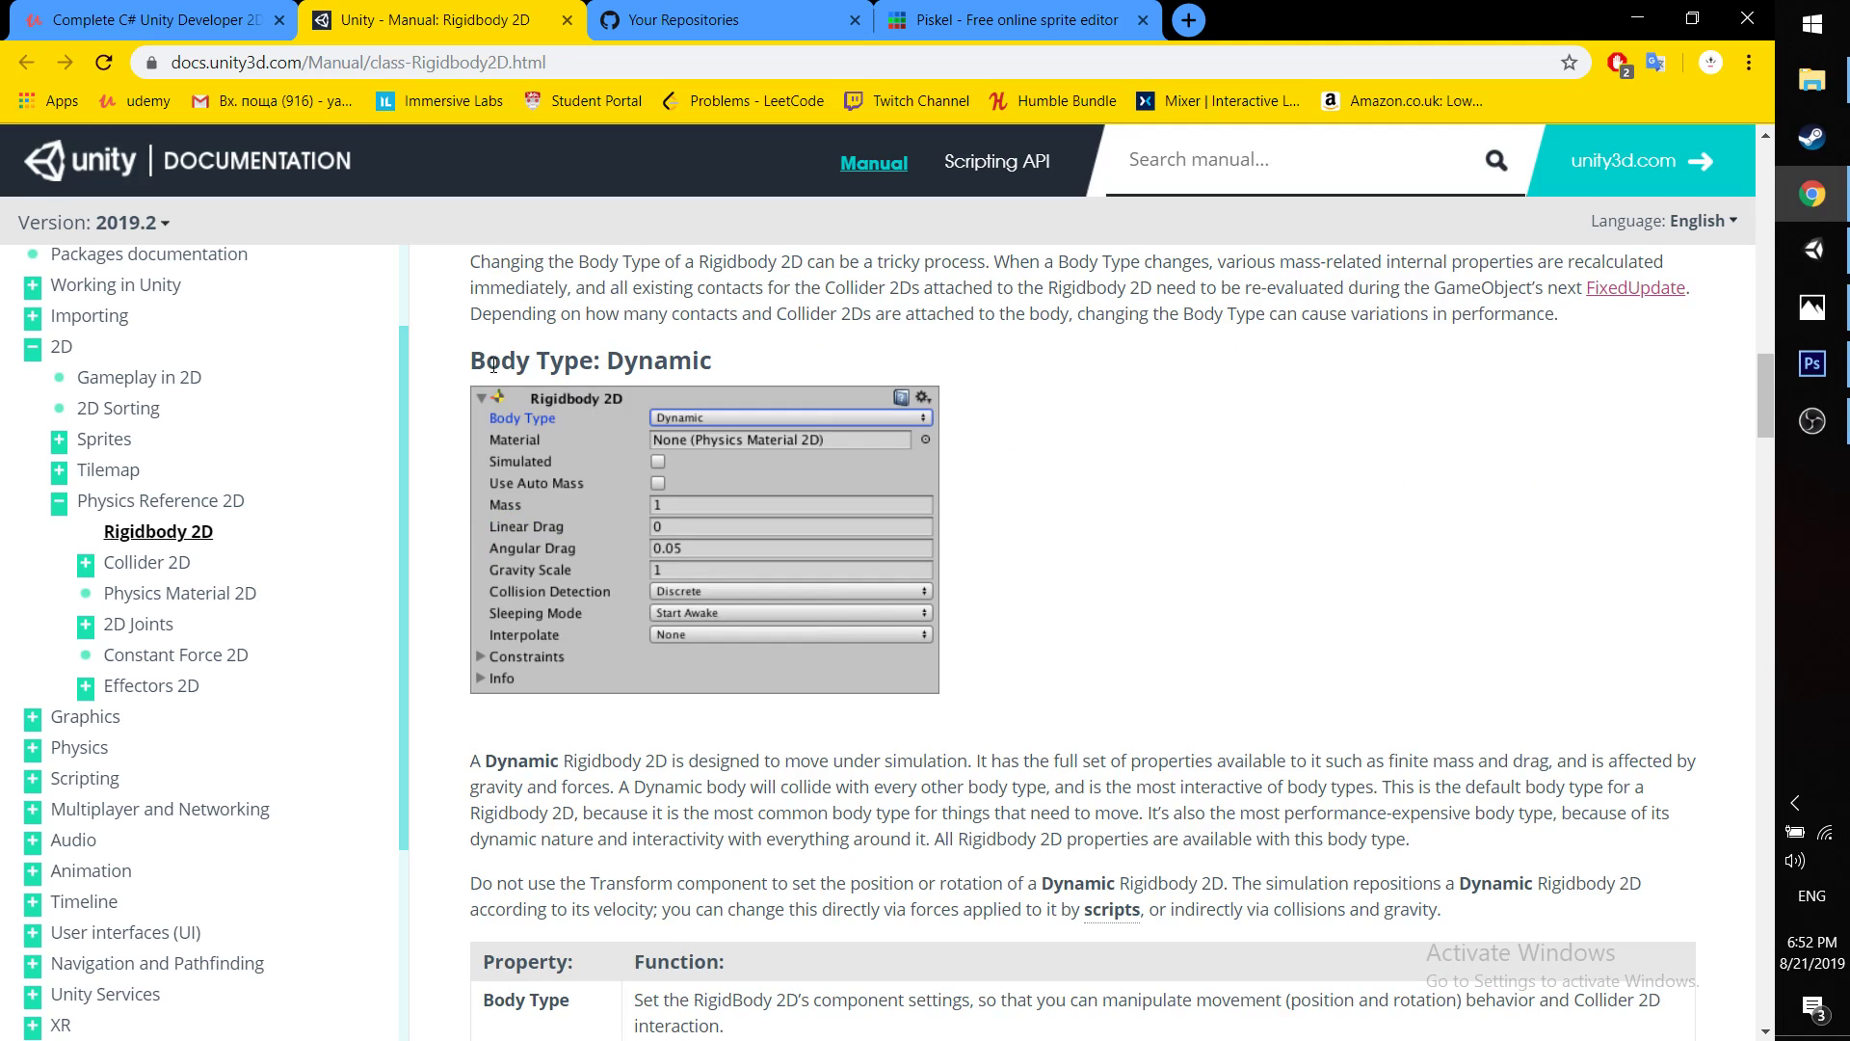
pyautogui.moveTo(686, 764); pyautogui.dragTo(999, 770)
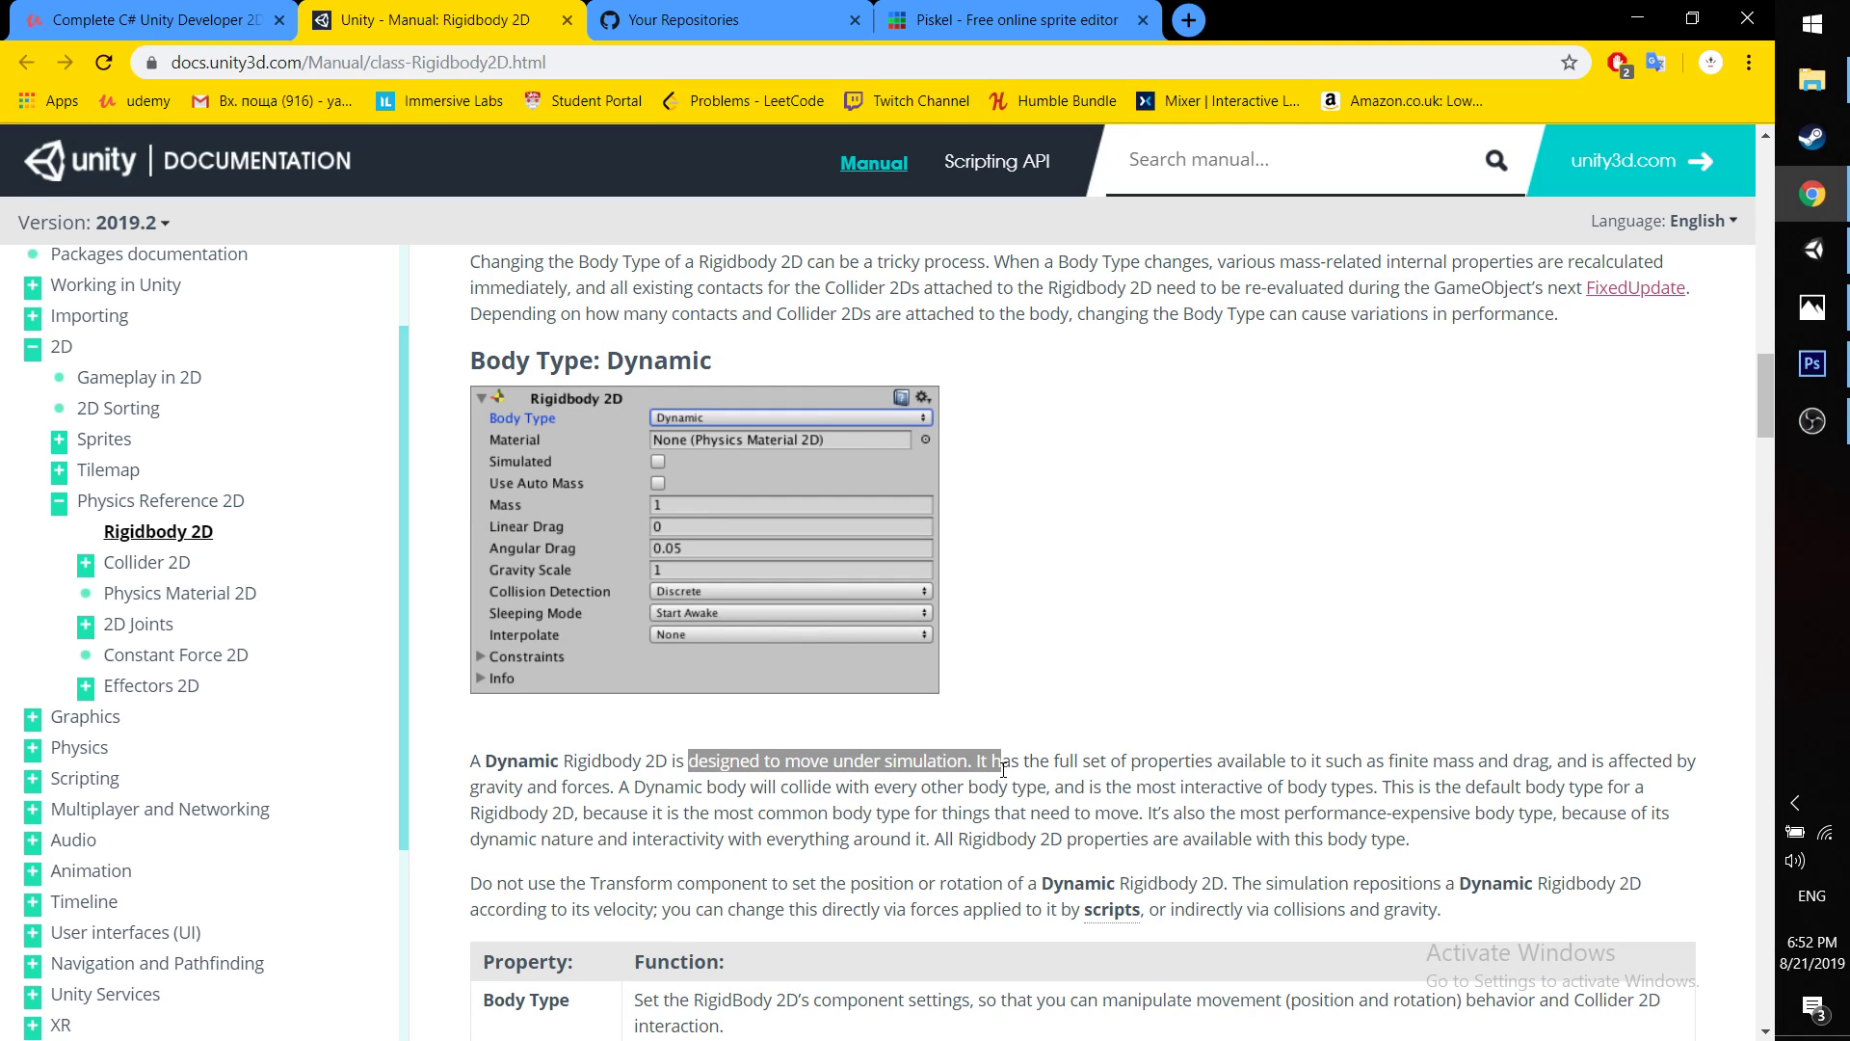
pyautogui.hotkey('alt', 'Tab')
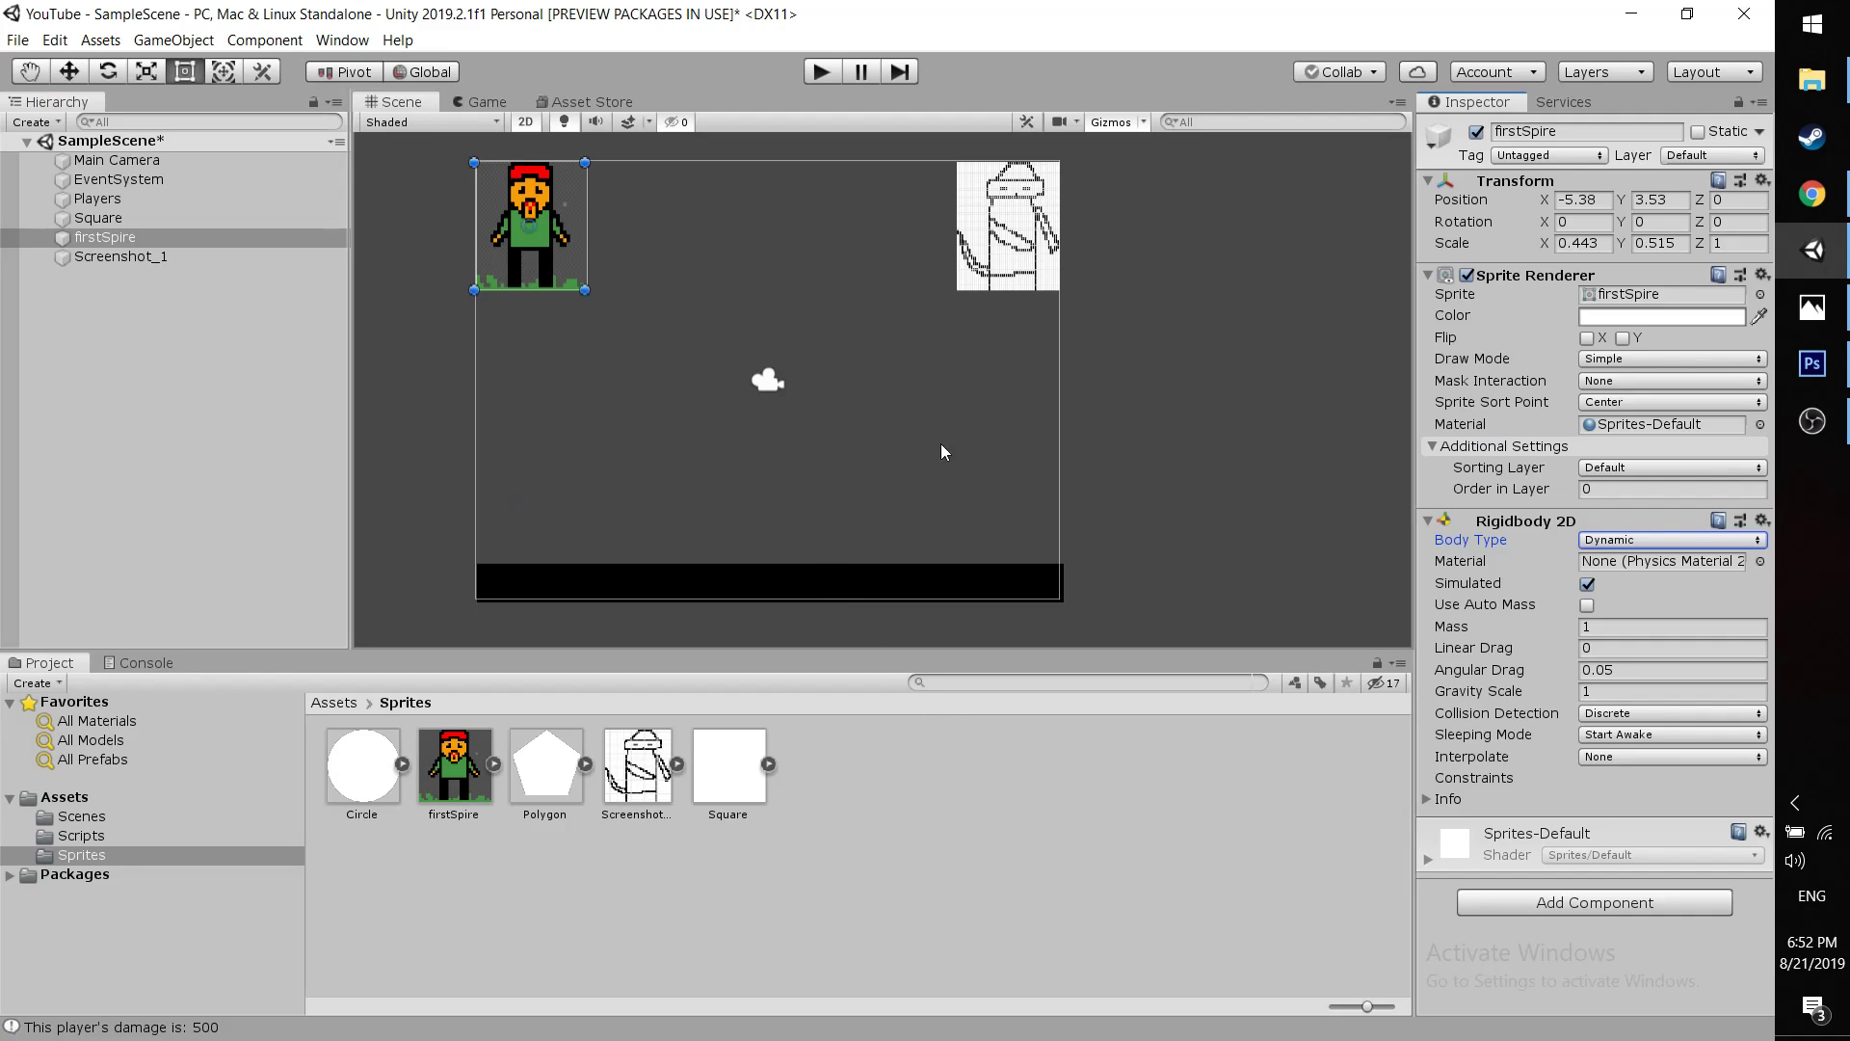
# Deselect firstSpire, consult the body type descriptions further down the Rigidbody 2D manual in Chrome, and return to Unity
pyautogui.click(1052, 413)
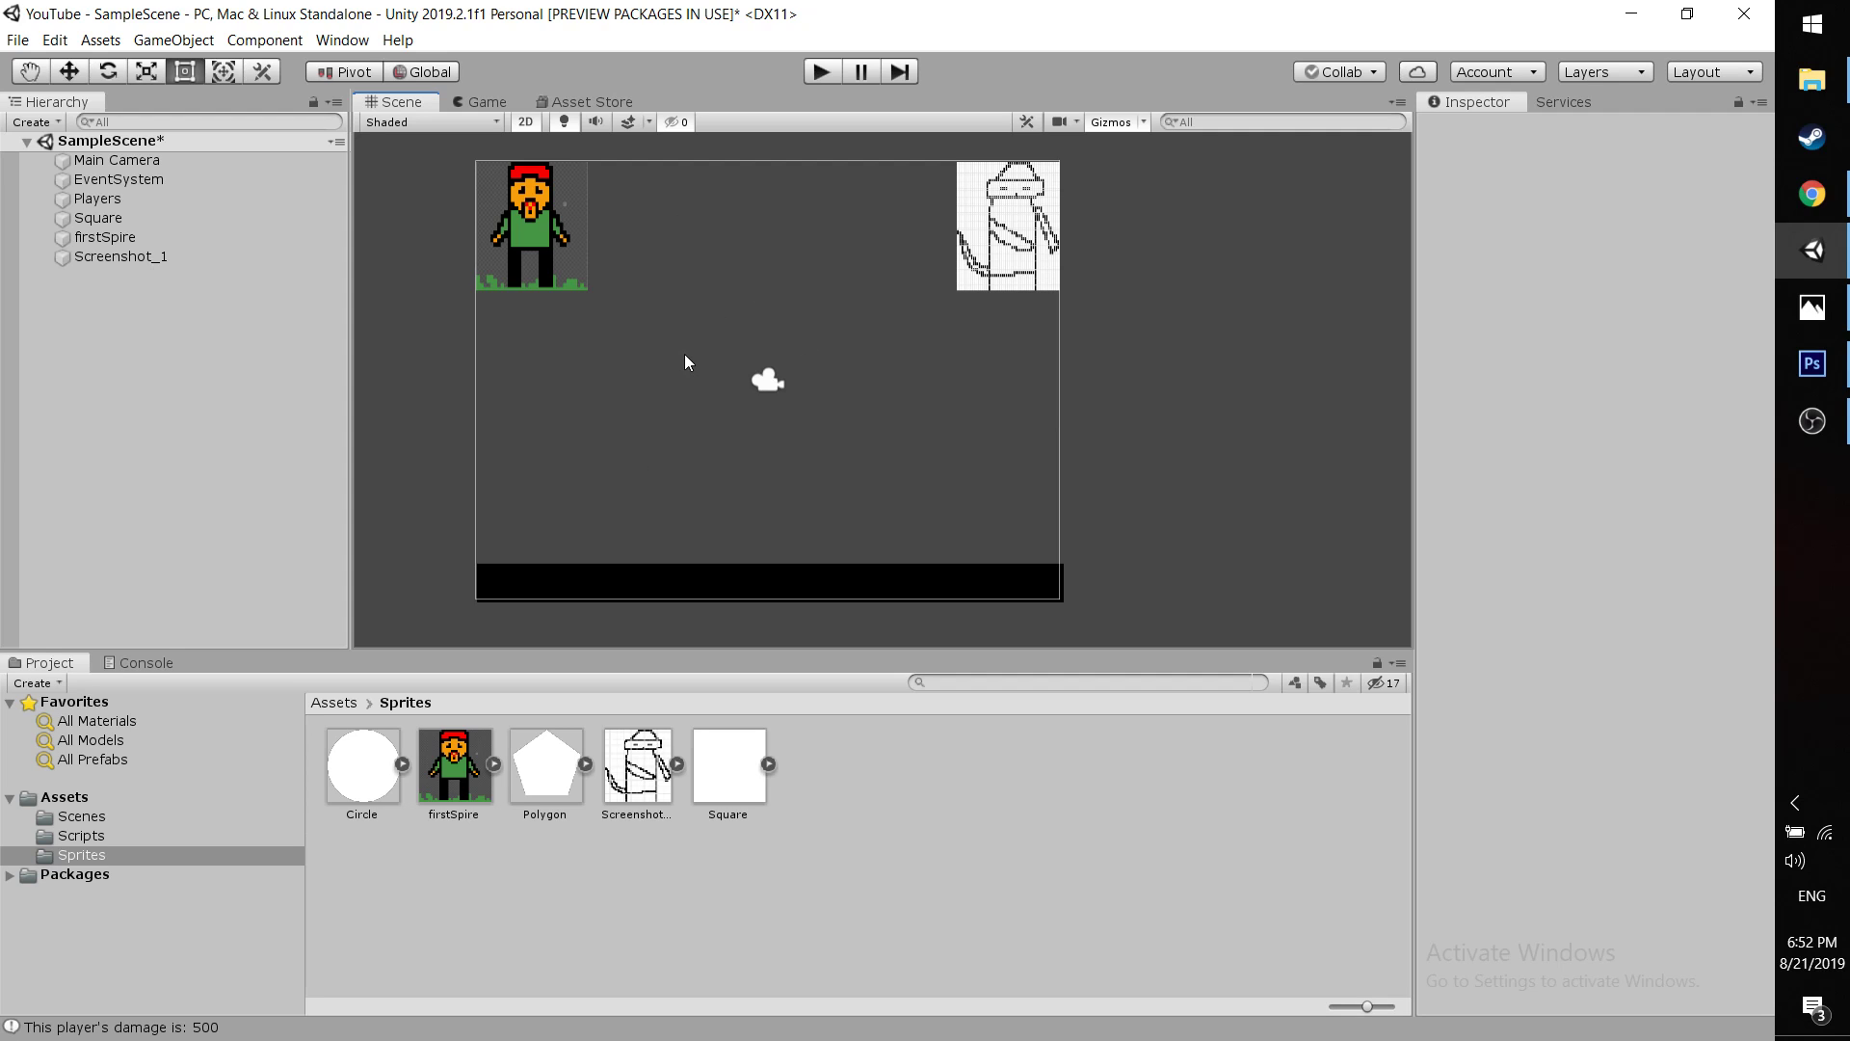
pyautogui.moveTo(792, 271)
pyautogui.mouseDown(button='middle')
pyautogui.moveTo(847, 353)
pyautogui.moveTo(843, 252)
pyautogui.moveTo(810, 250)
pyautogui.mouseUp(button='middle')
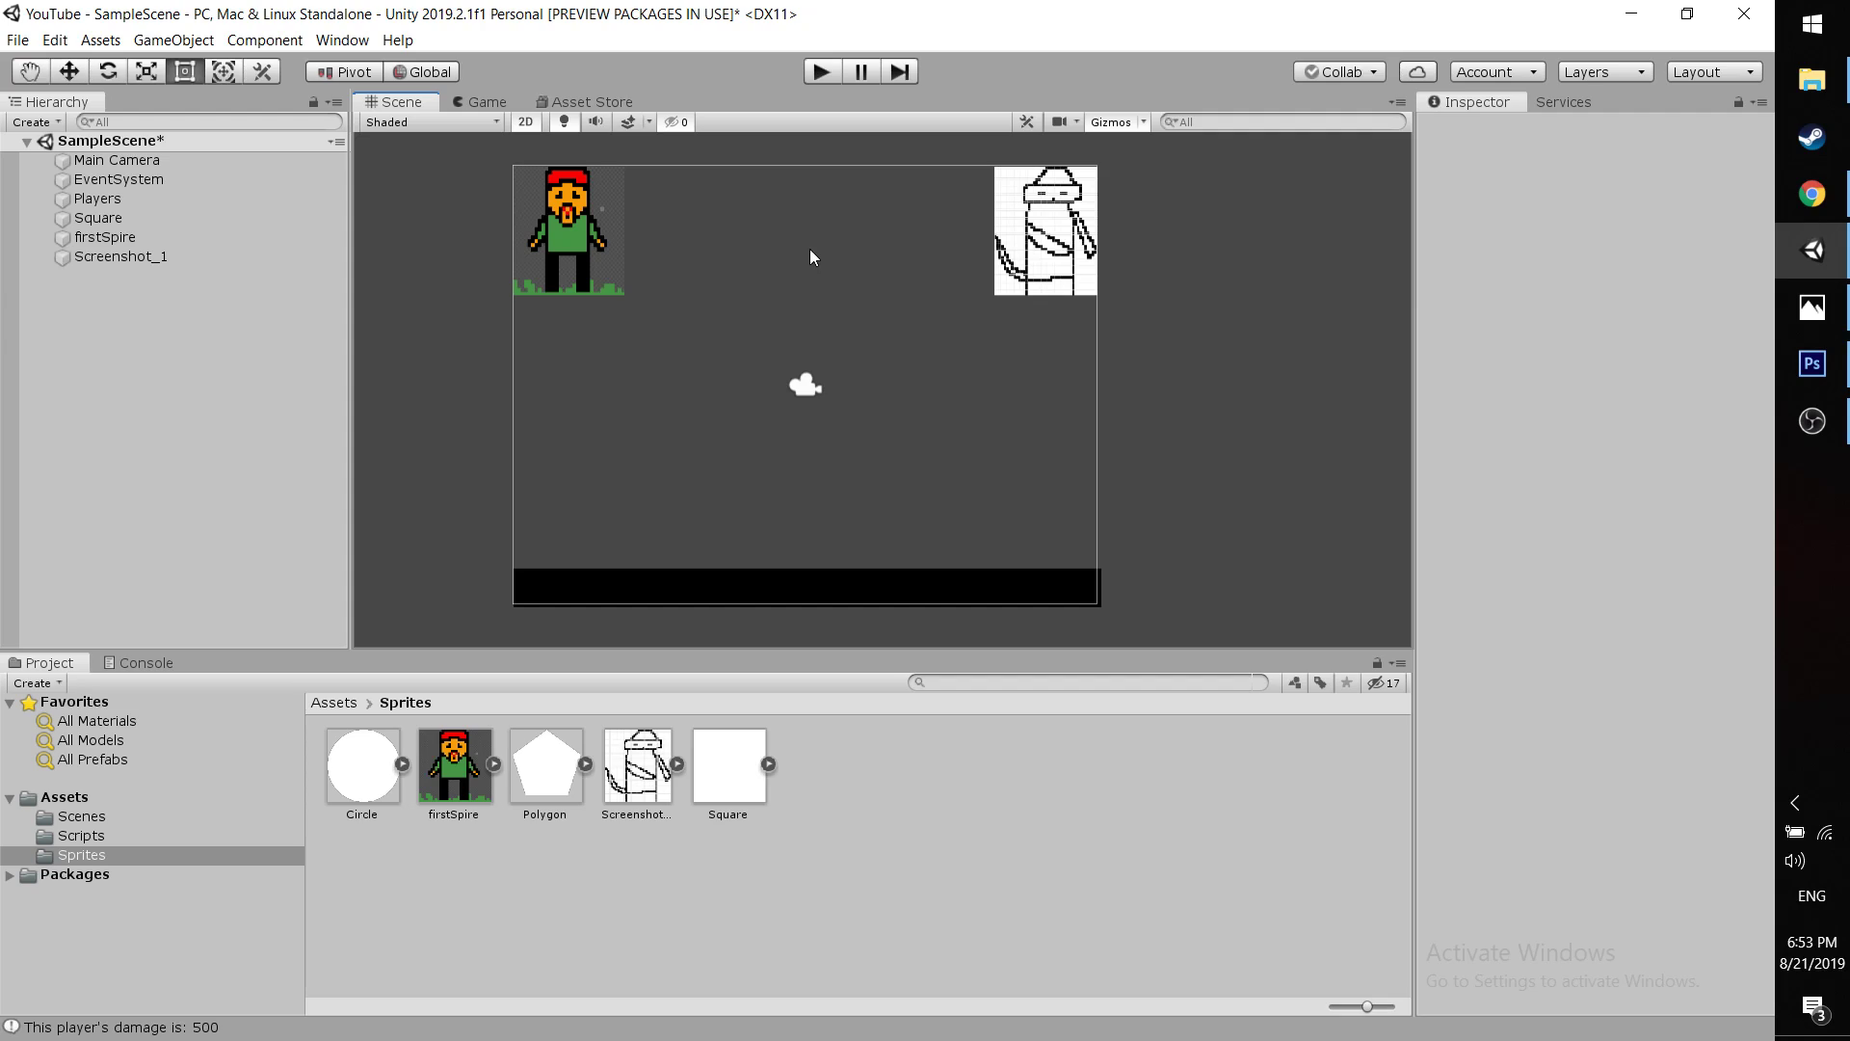
pyautogui.hotkey('alt', 'Tab')
pyautogui.scroll(-7, 1060, 586)
pyautogui.scroll(-6, 1060, 586)
pyautogui.scroll(10, 1029, 583)
pyautogui.moveTo(703, 538); pyautogui.dragTo(1305, 547)
pyautogui.hotkey('alt', 'Tab')
# Select firstSpire, undo the accidental nudge, and show its Rigidbody 2D Body Type options
pyautogui.click(596, 237)
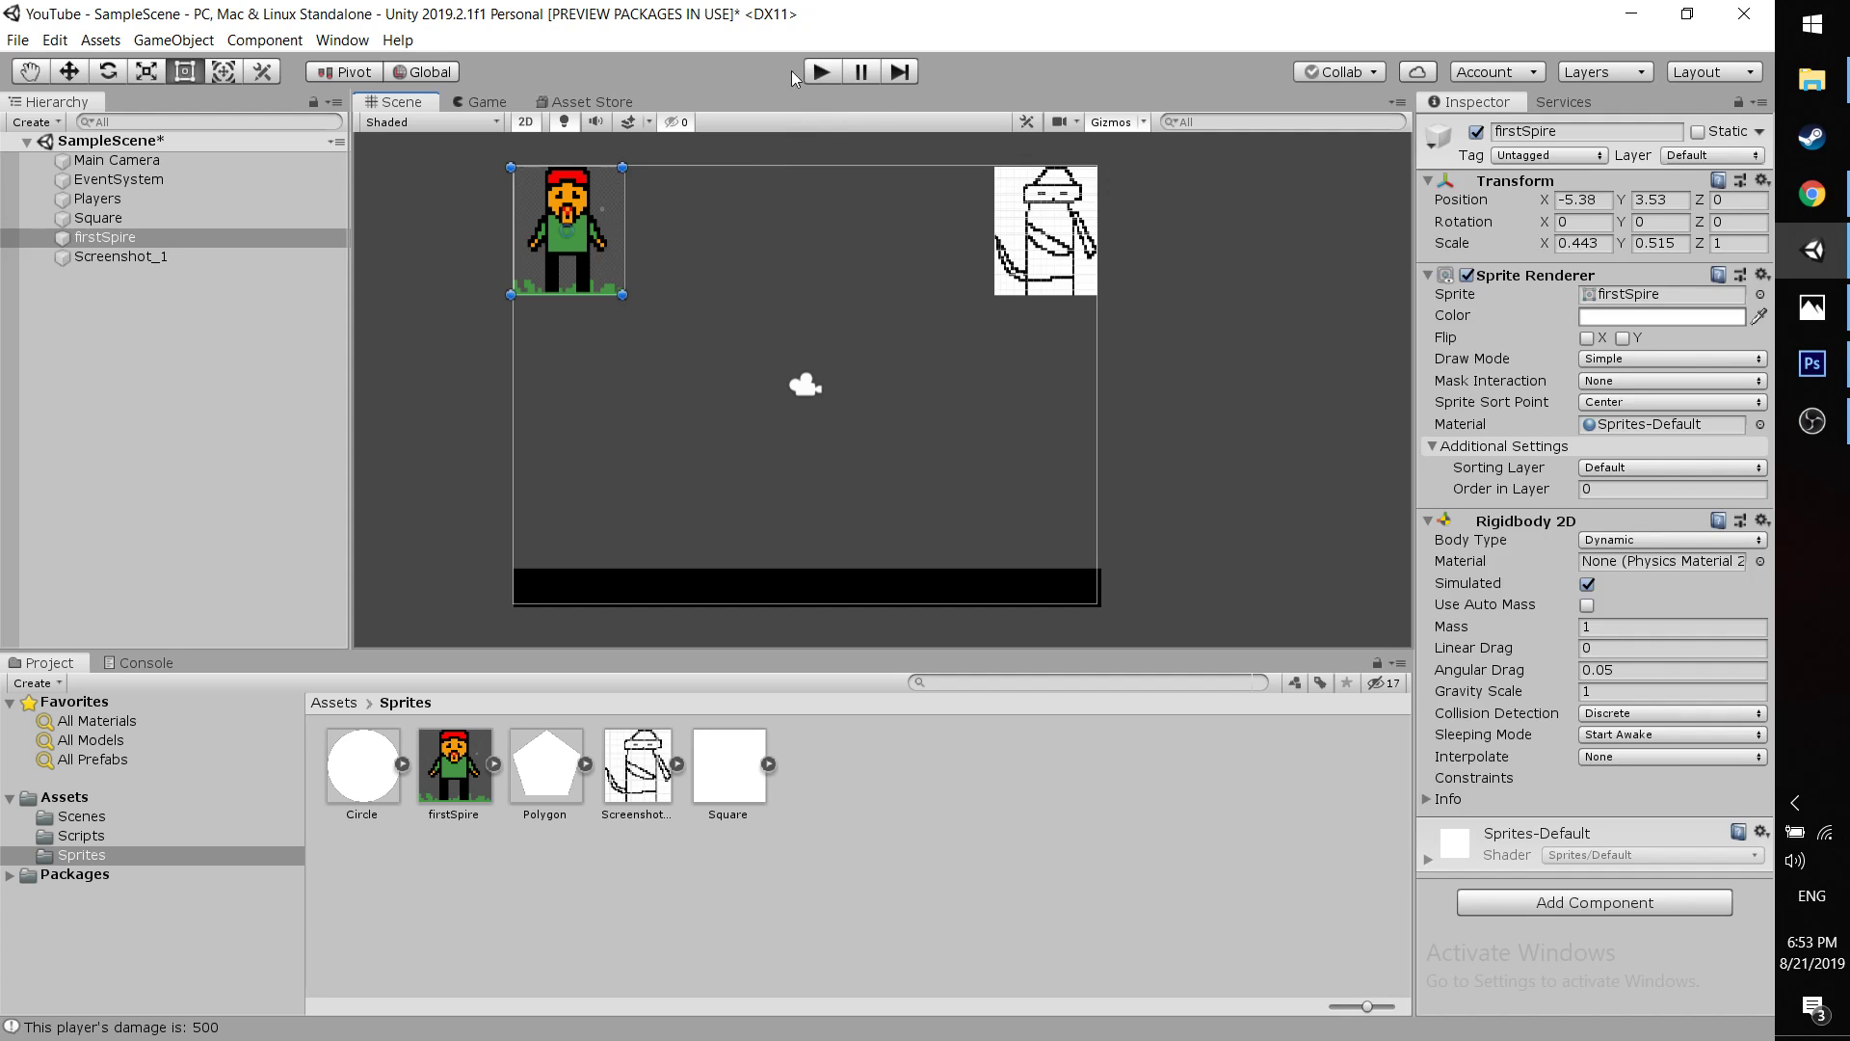
pyautogui.moveTo(622, 229)
pyautogui.mouseDown()
pyautogui.moveTo(654, 332)
pyautogui.moveTo(786, 360)
pyautogui.moveTo(823, 340)
pyautogui.moveTo(624, 230)
pyautogui.mouseUp()
pyautogui.hotkey('ctrl', 'z')
pyautogui.click(1653, 542)
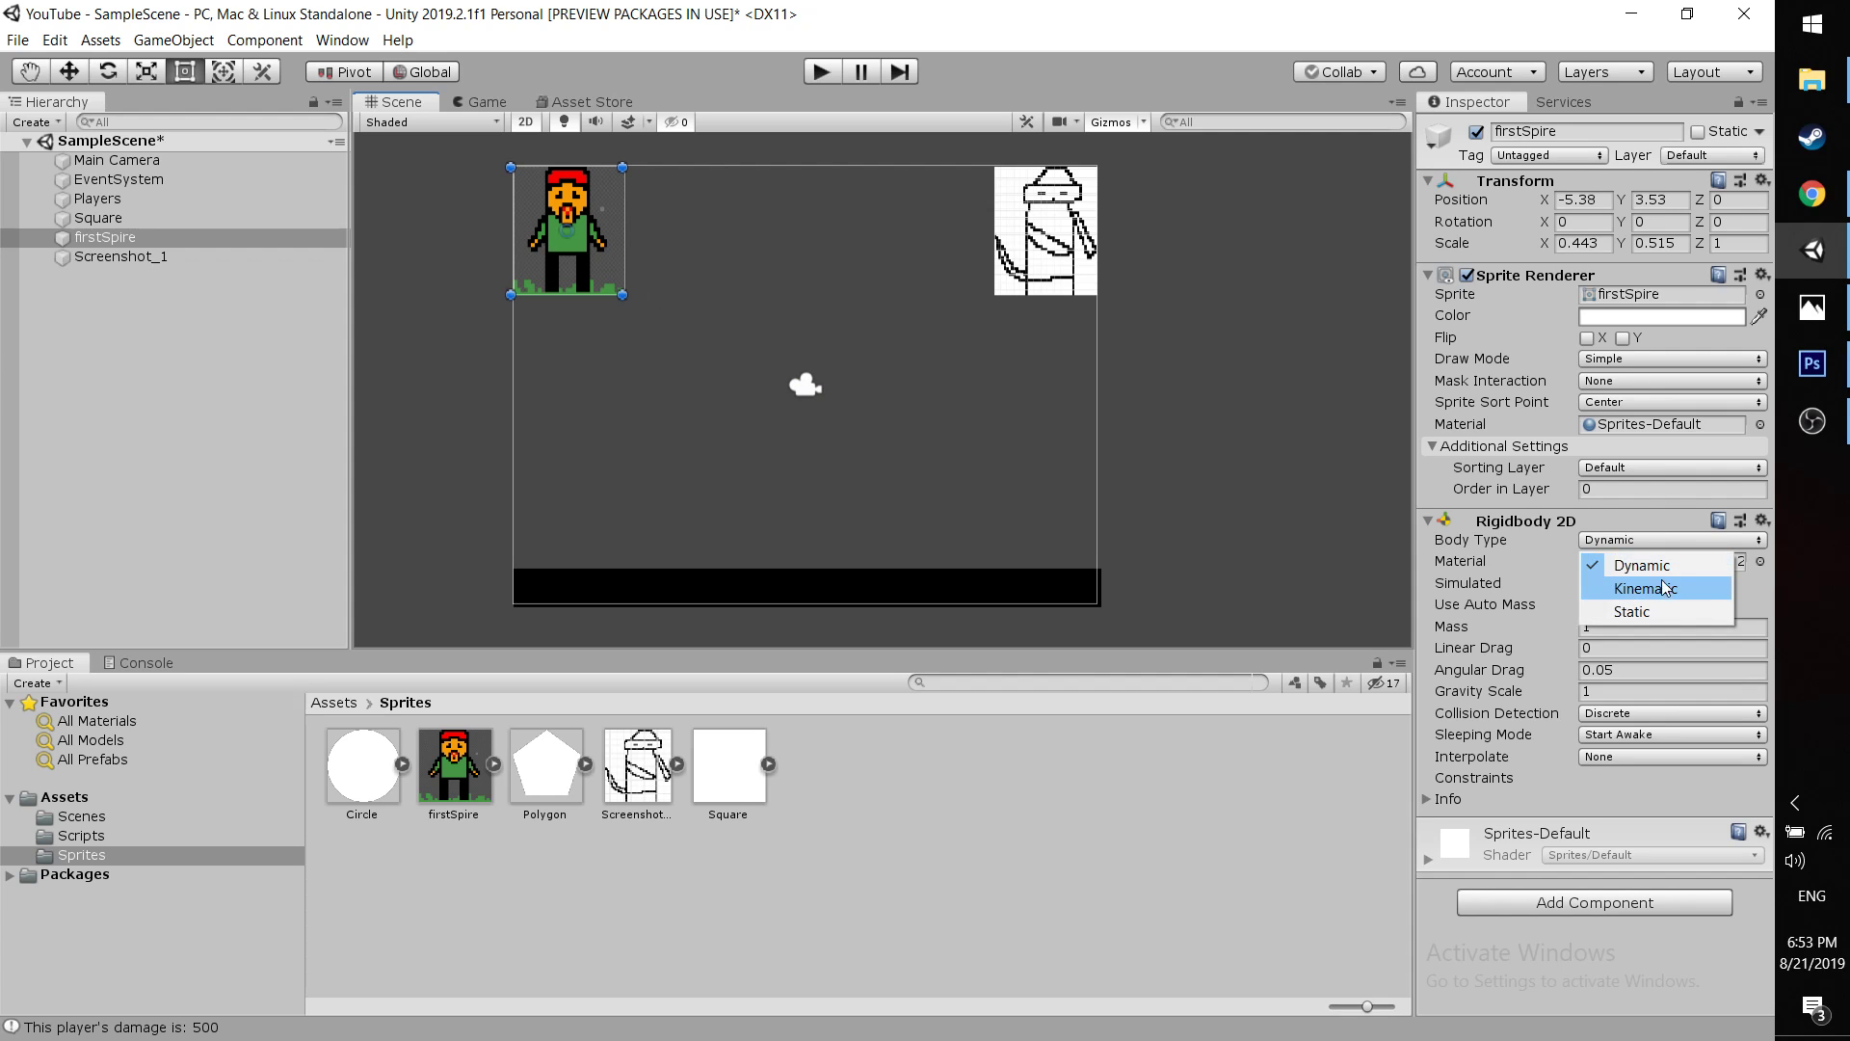
# Read the Static body type section of the Rigidbody 2D manual in Chrome, and return to Unity
pyautogui.hotkey('alt', 'Tab')
pyautogui.scroll(-15, 735, 563)
pyautogui.scroll(-8, 735, 568)
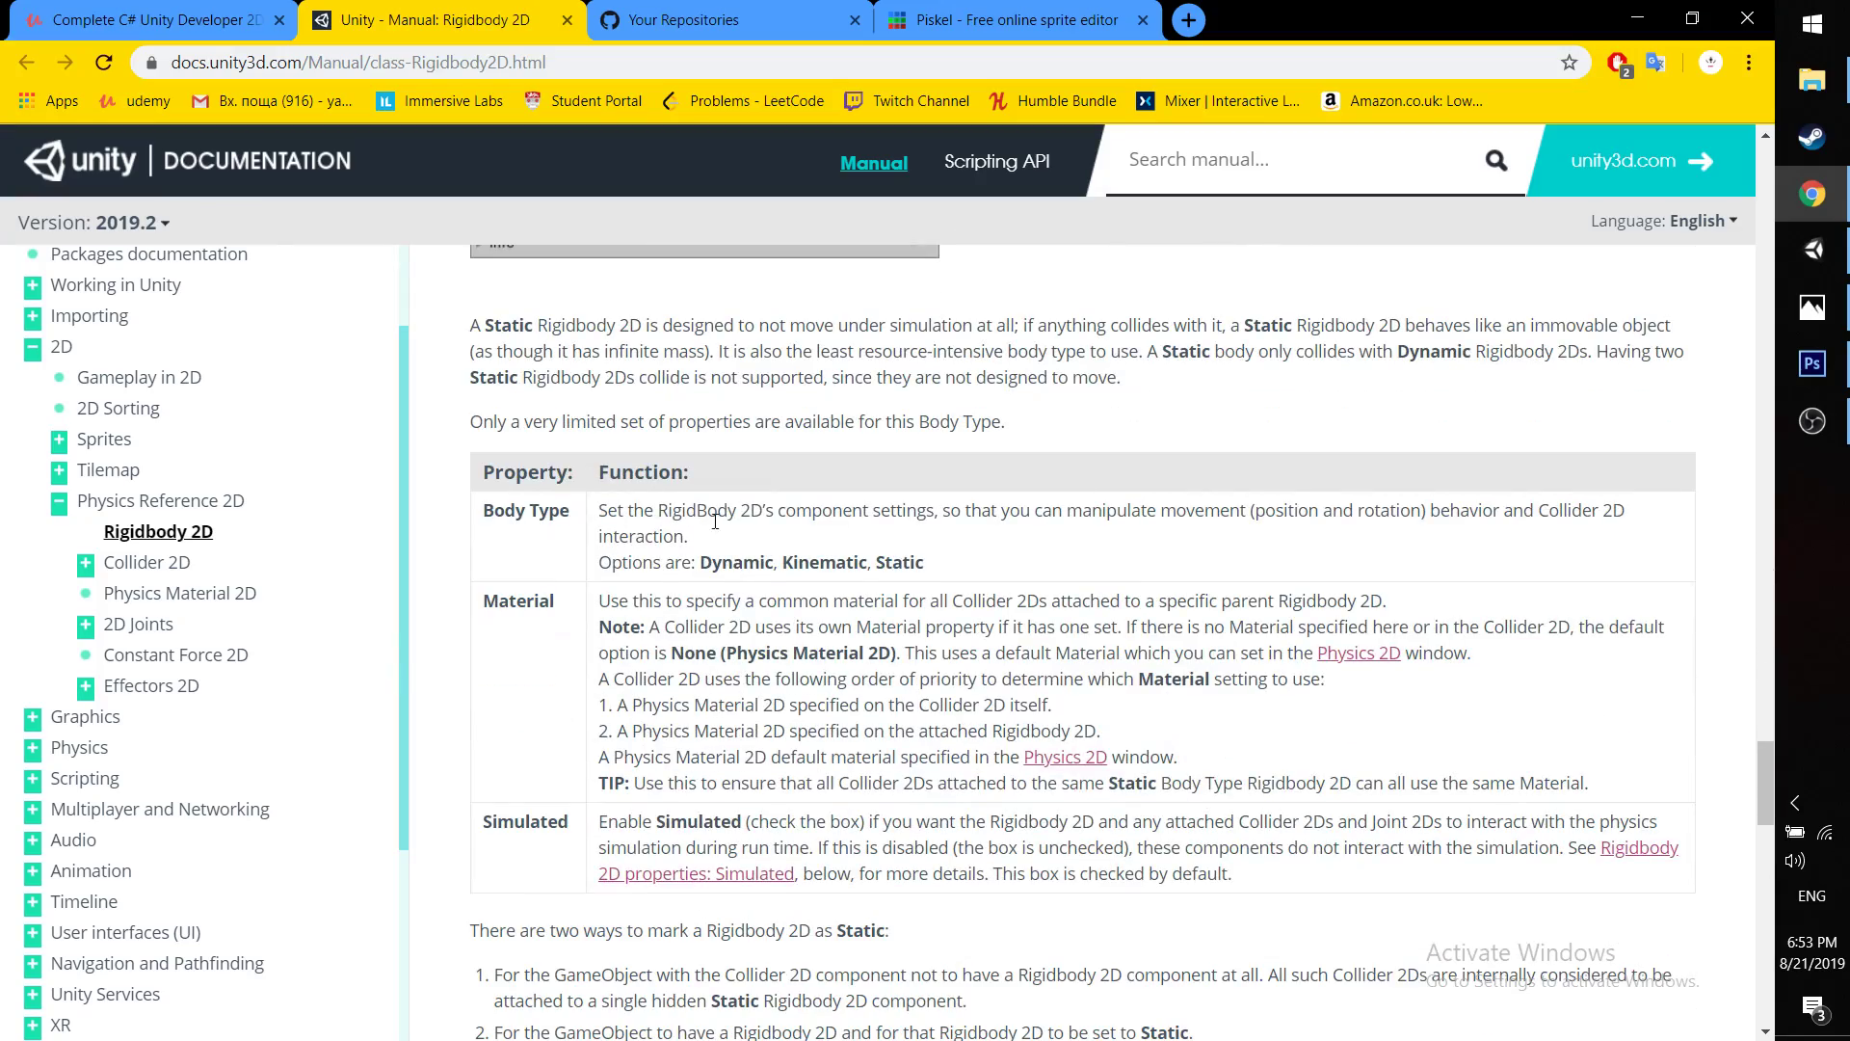
pyautogui.scroll(10, 663, 582)
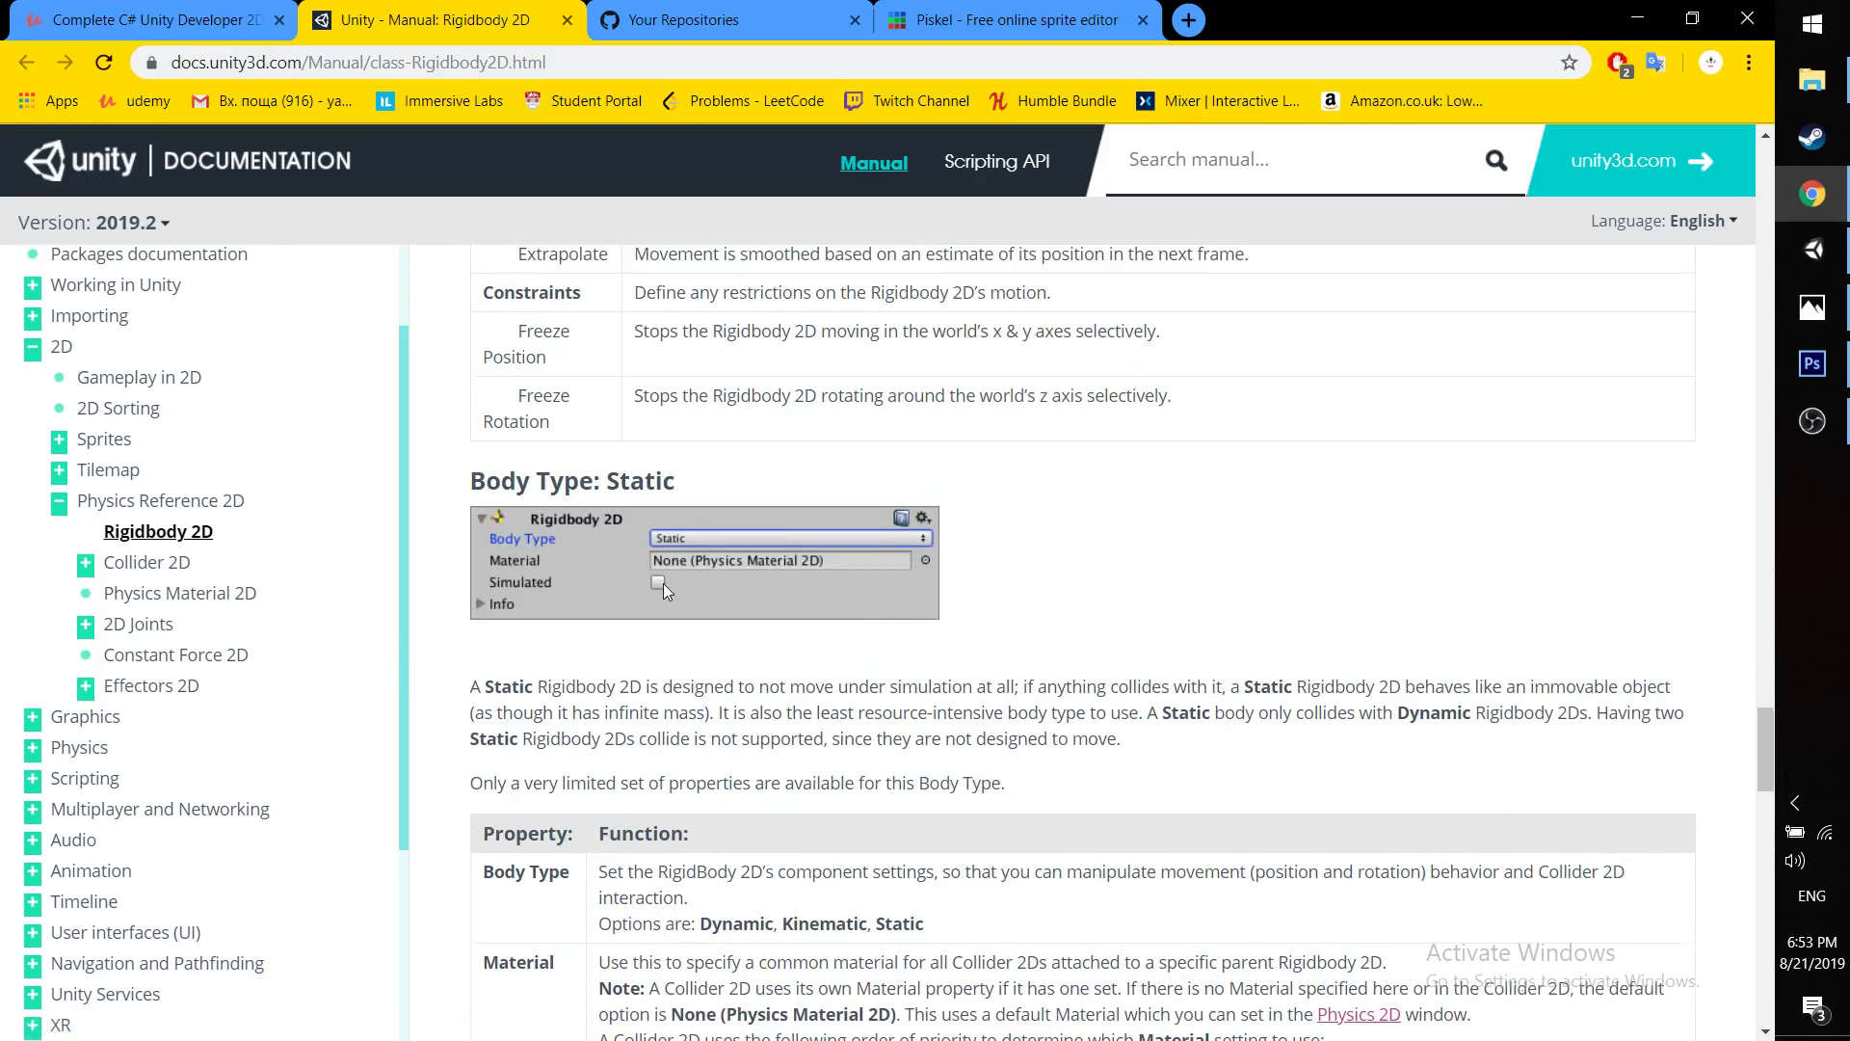
pyautogui.scroll(-1, 600, 624)
pyautogui.moveTo(481, 489); pyautogui.dragTo(677, 489)
pyautogui.moveTo(661, 689); pyautogui.dragTo(1031, 685)
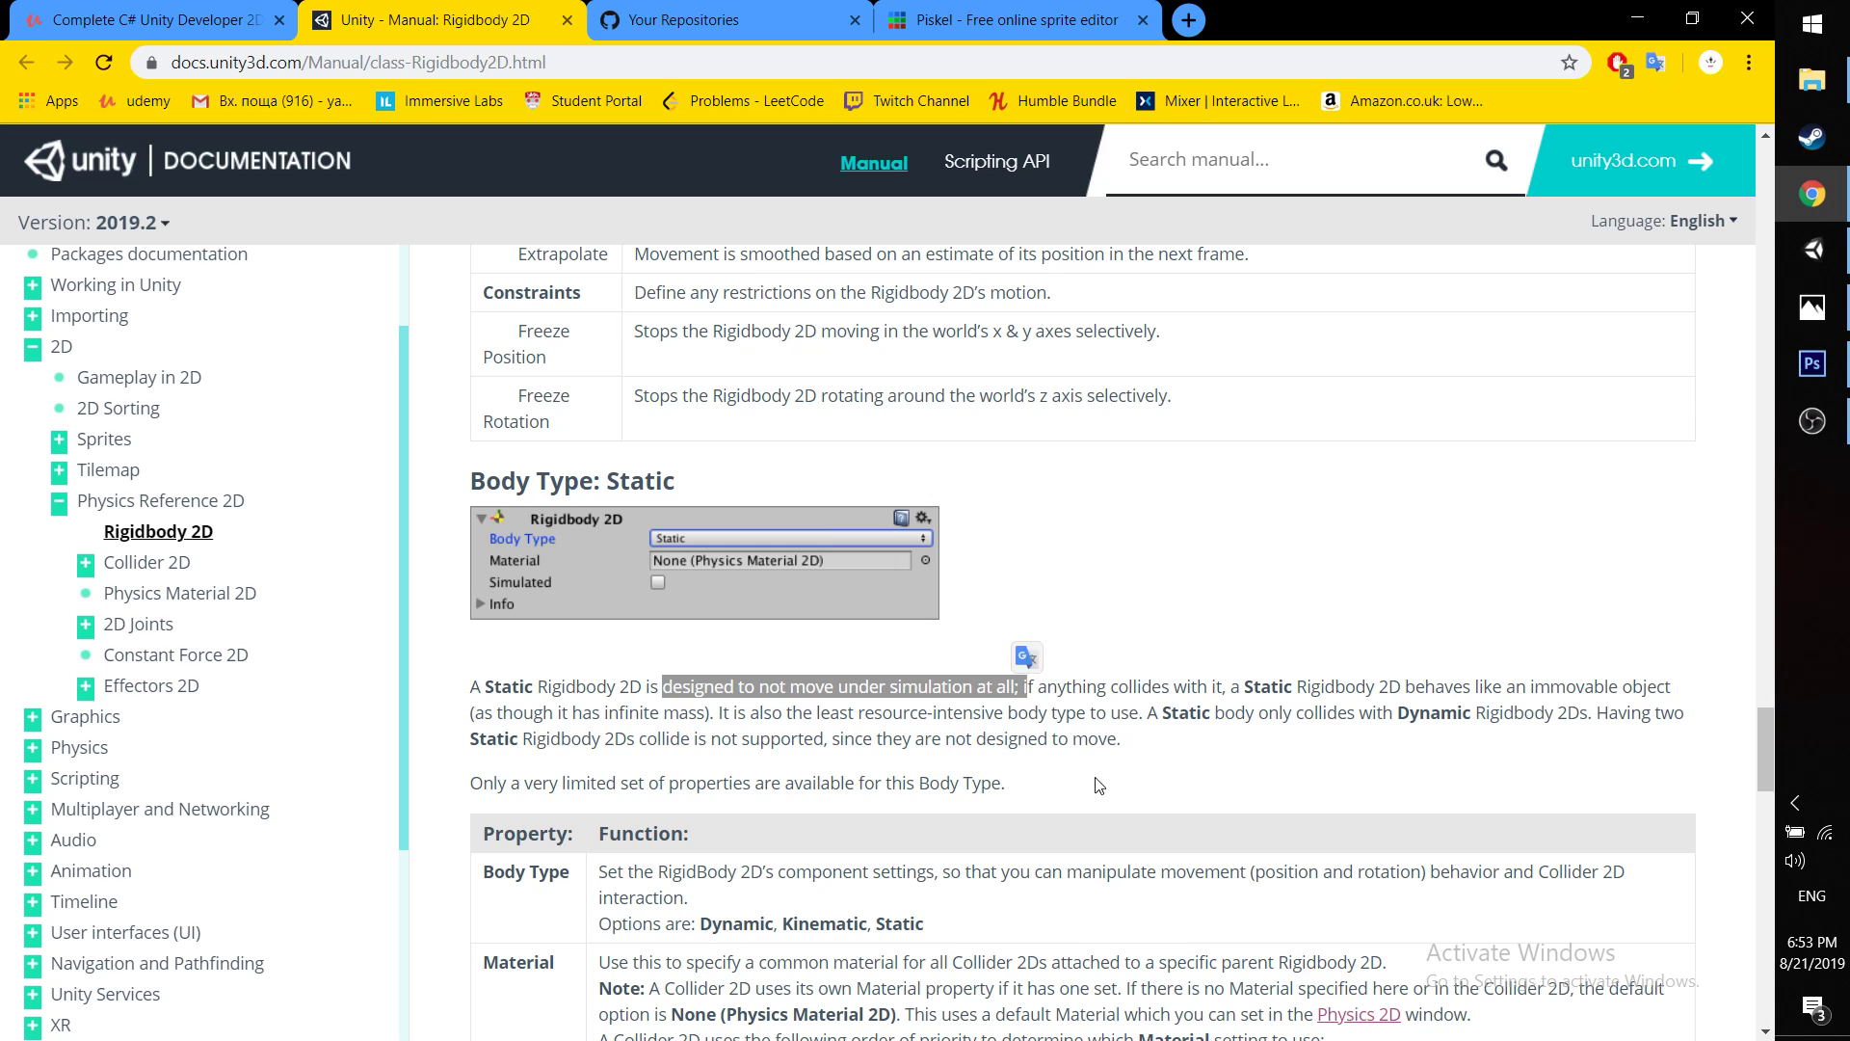
pyautogui.scroll(-5, 1099, 786)
pyautogui.scroll(2, 1099, 785)
pyautogui.moveTo(1307, 872); pyautogui.dragTo(474, 331)
pyautogui.click(513, 331)
pyautogui.hotkey('alt', 'Tab')
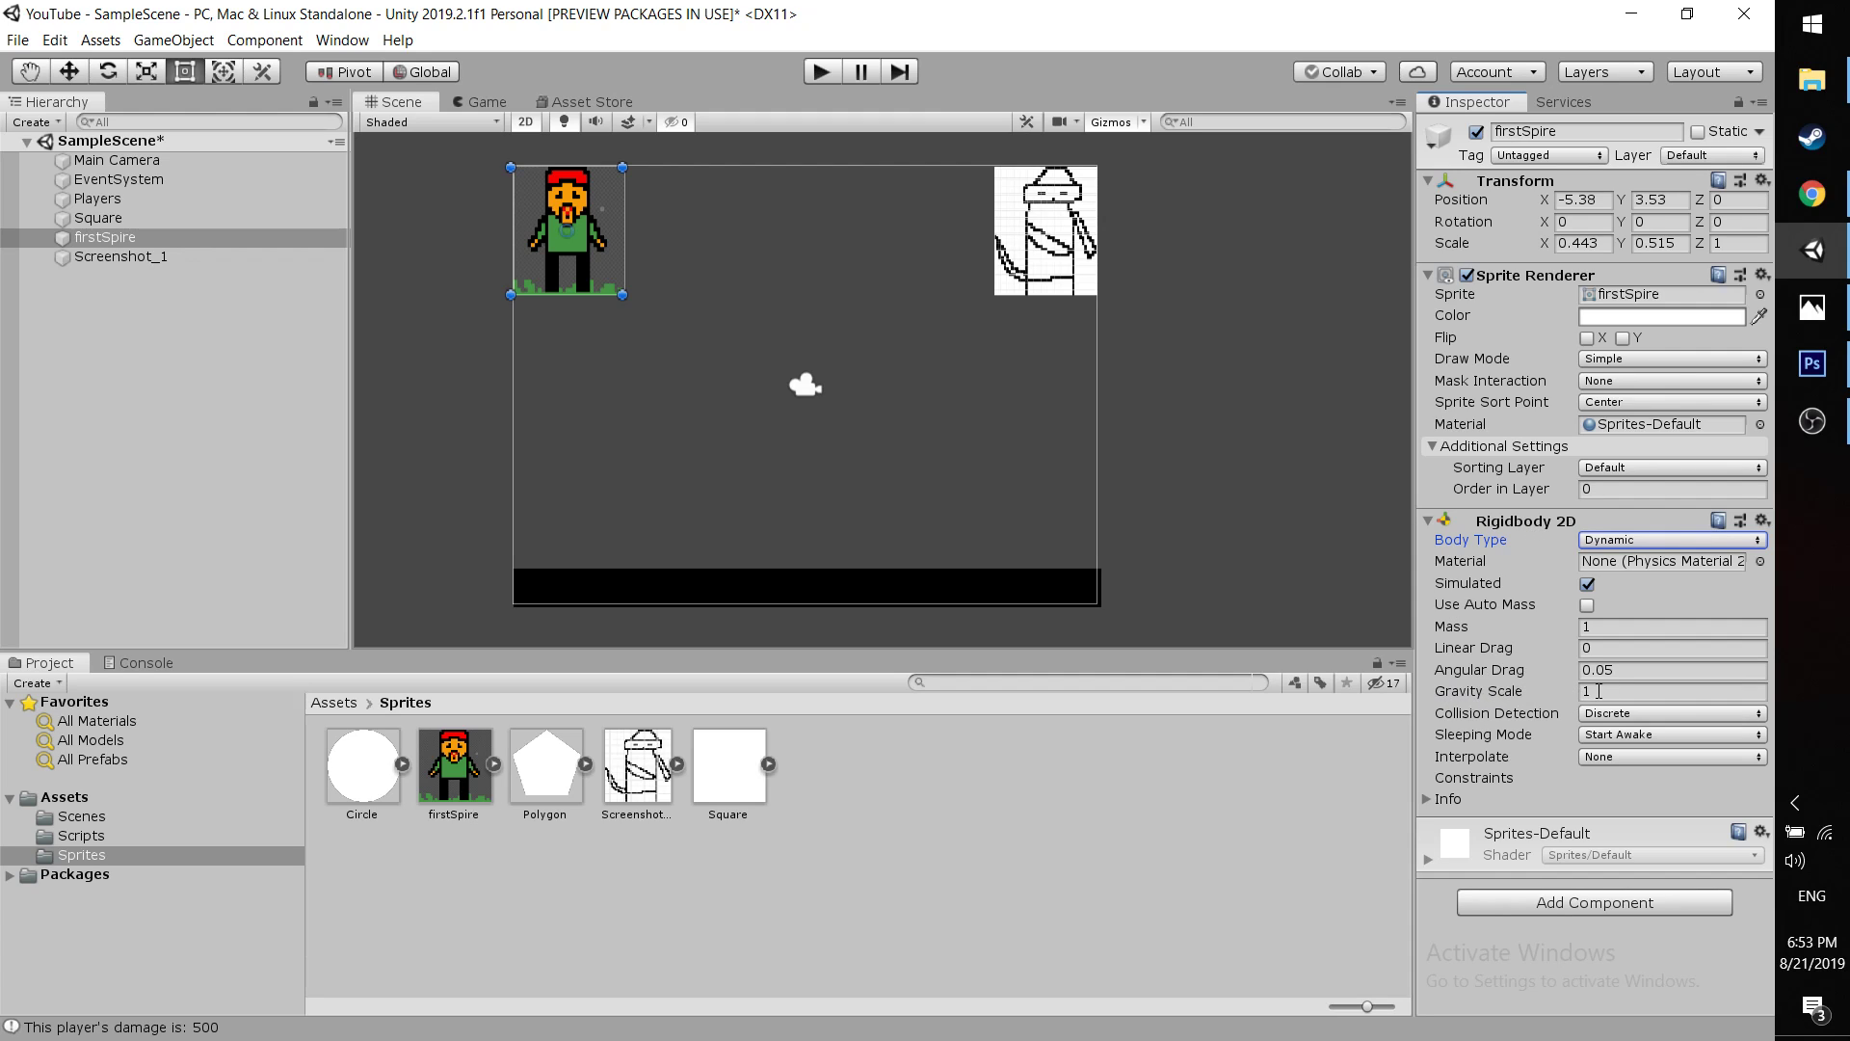
# Play the scene to test firstSpire's Rigidbody 2D, stop it, and check the ground Square's Box Collider 2D
pyautogui.click(921, 327)
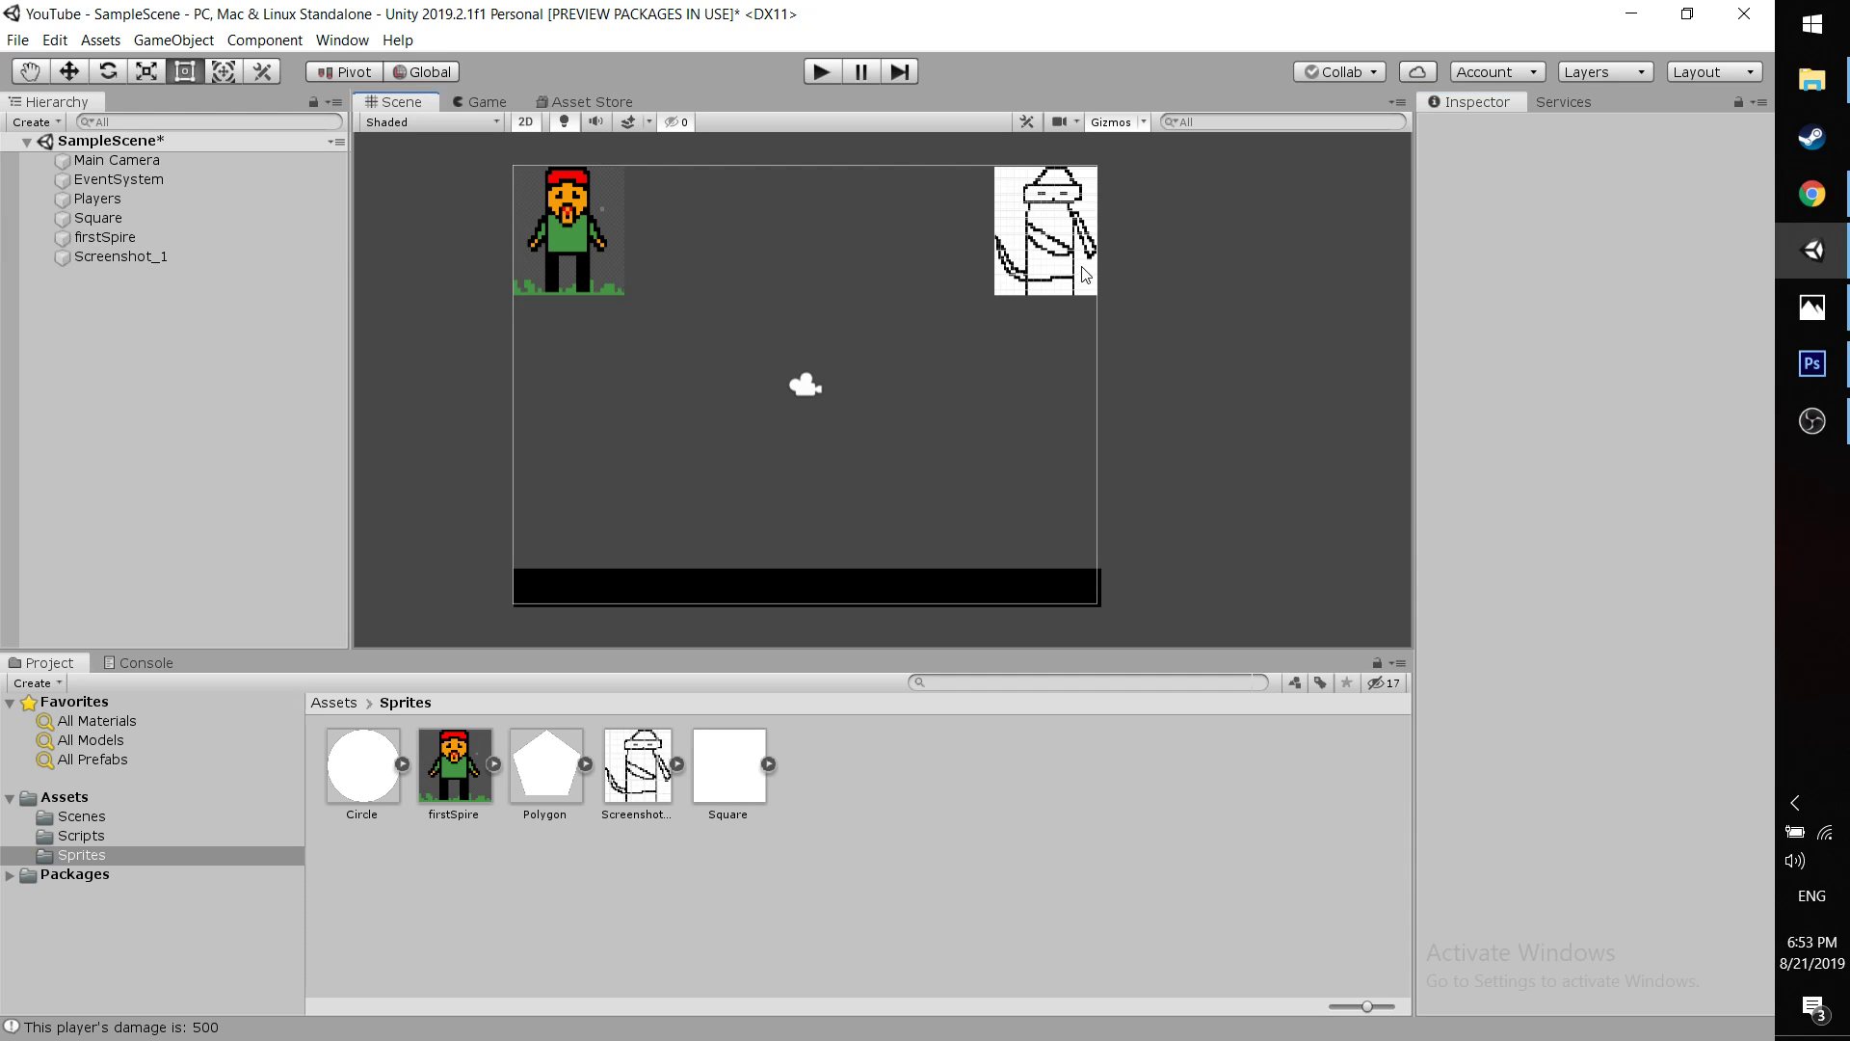
pyautogui.click(1049, 269)
pyautogui.click(609, 258)
pyautogui.click(822, 72)
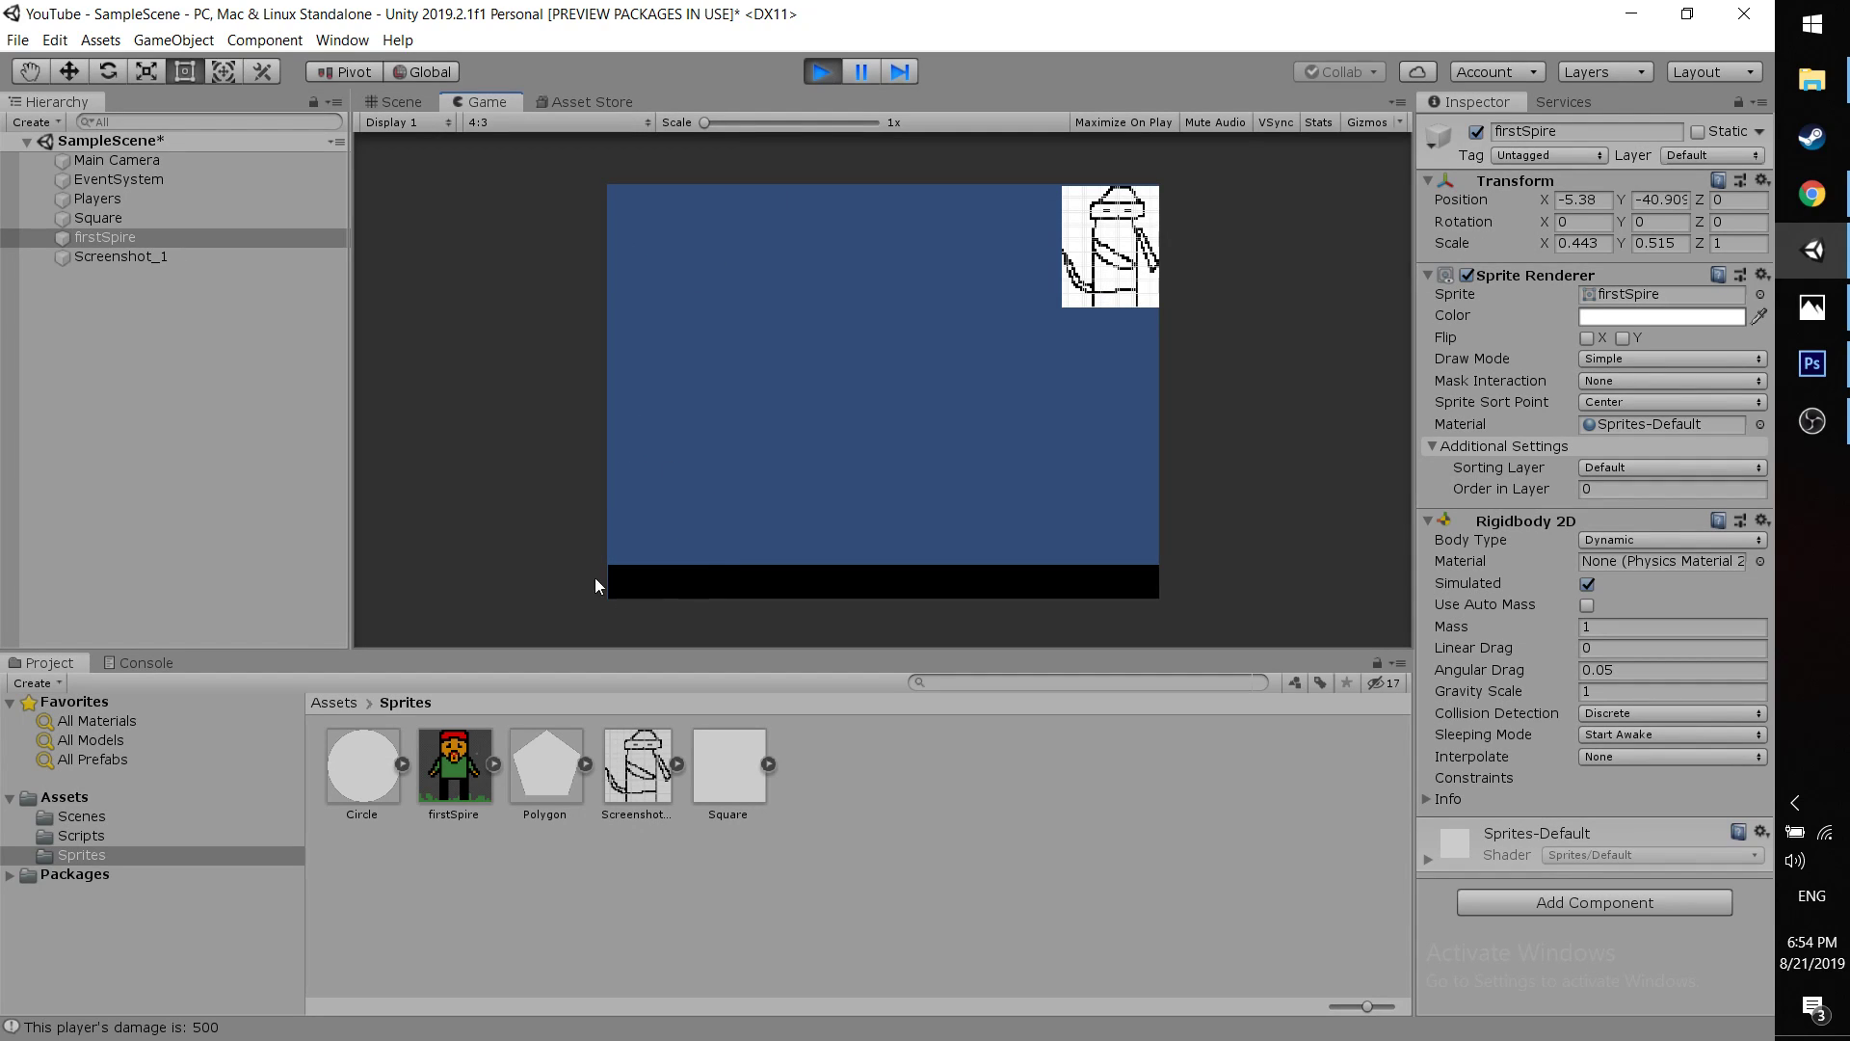
pyautogui.click(822, 73)
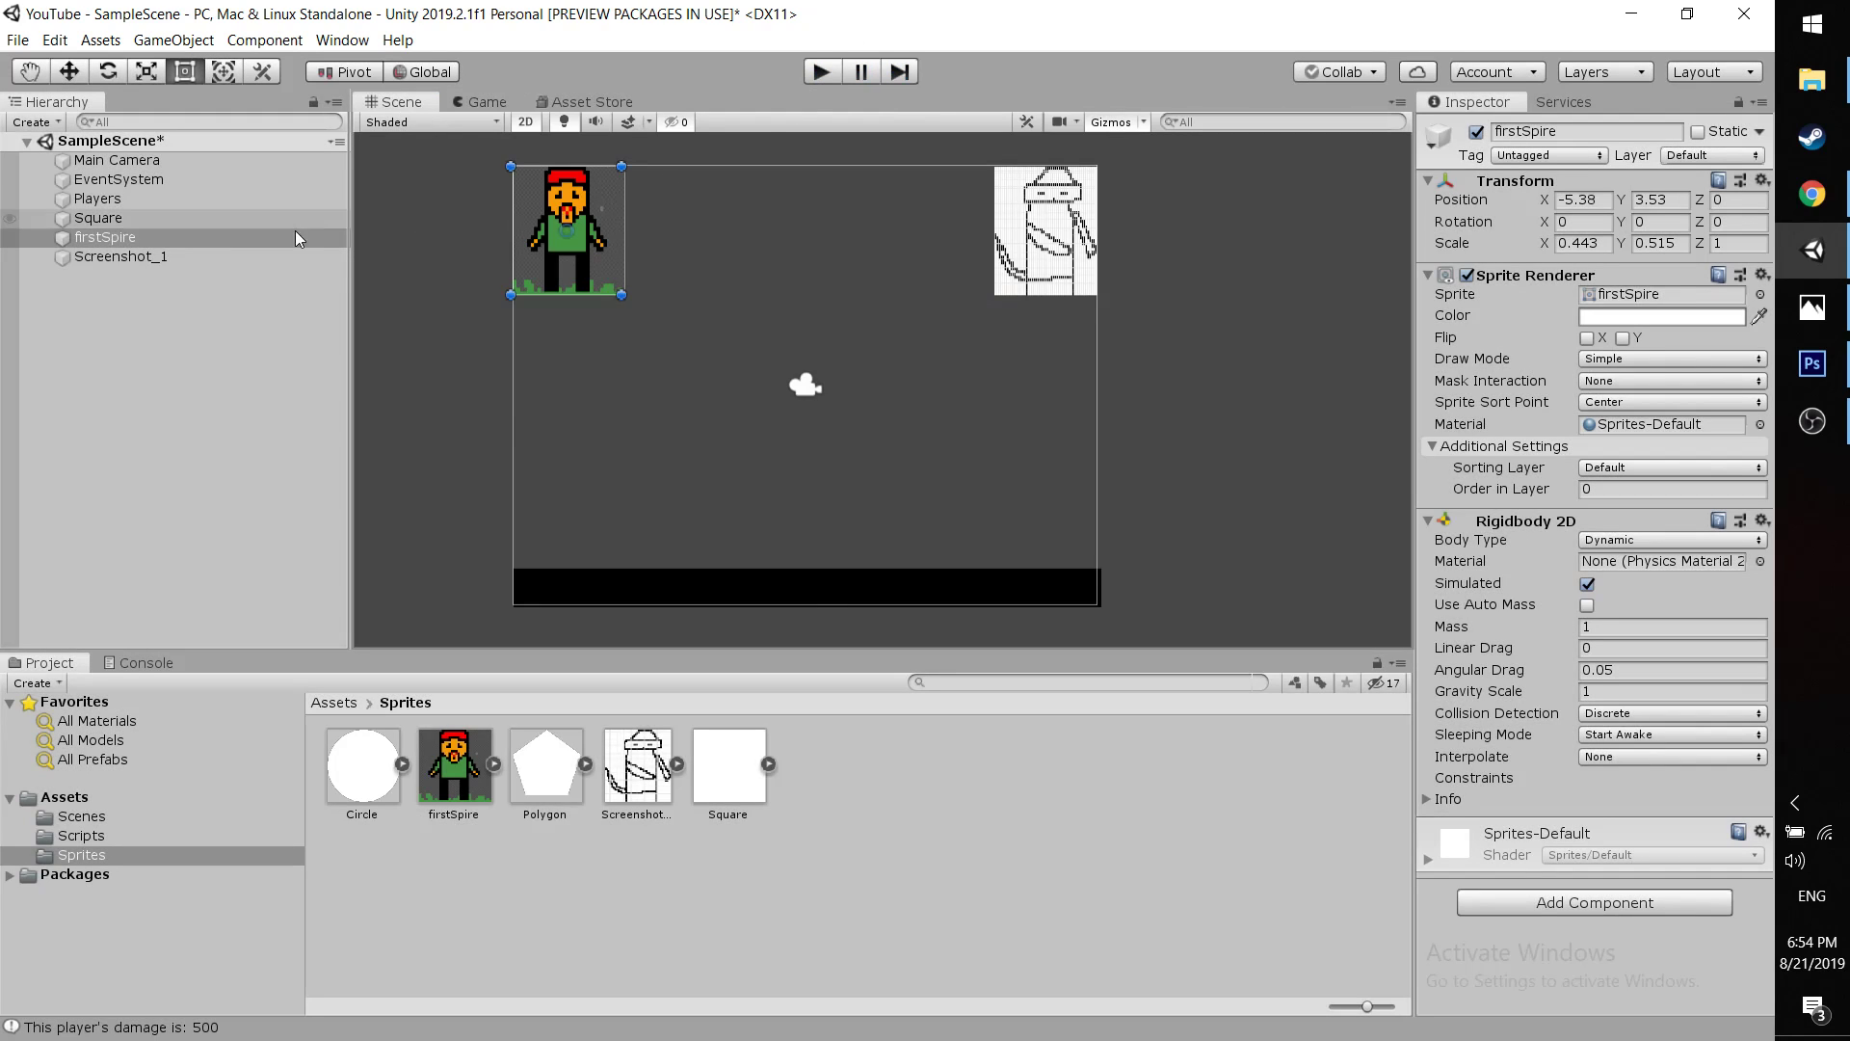
pyautogui.click(861, 590)
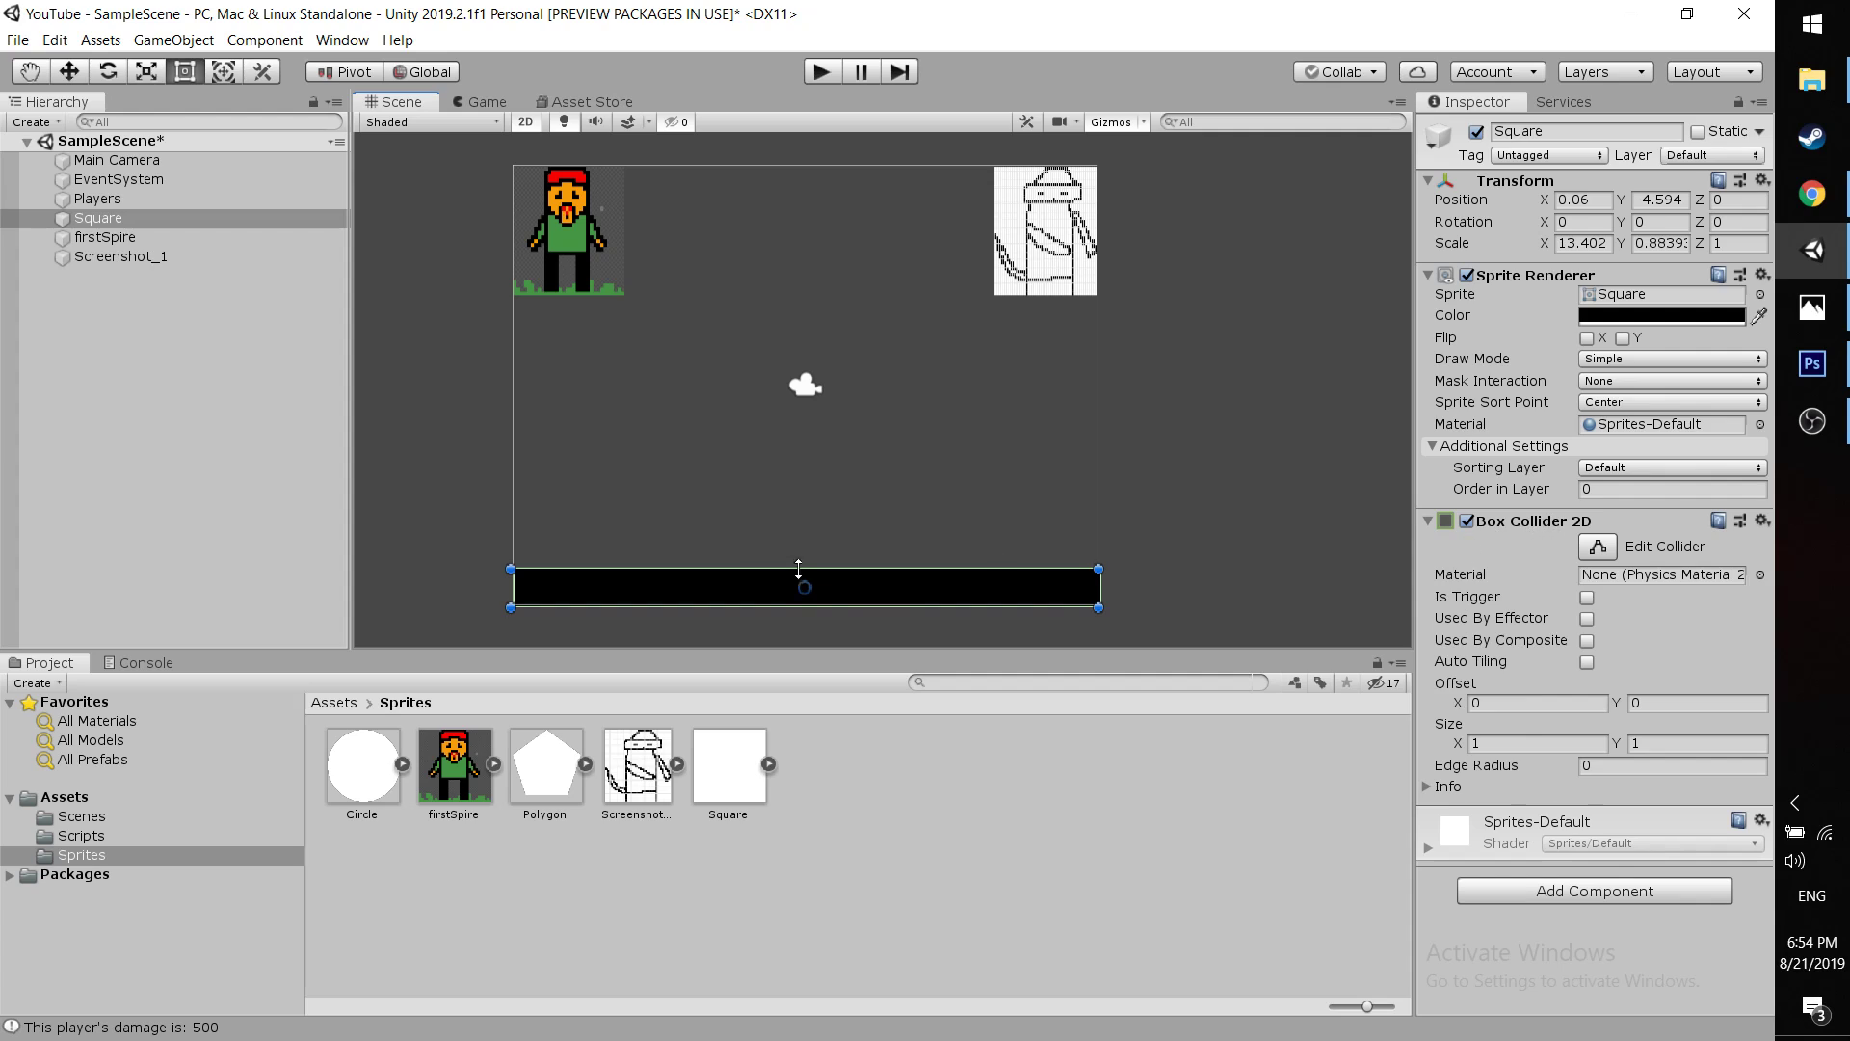
# Add a Box Collider 2D component to the firstSpire character
pyautogui.click(573, 227)
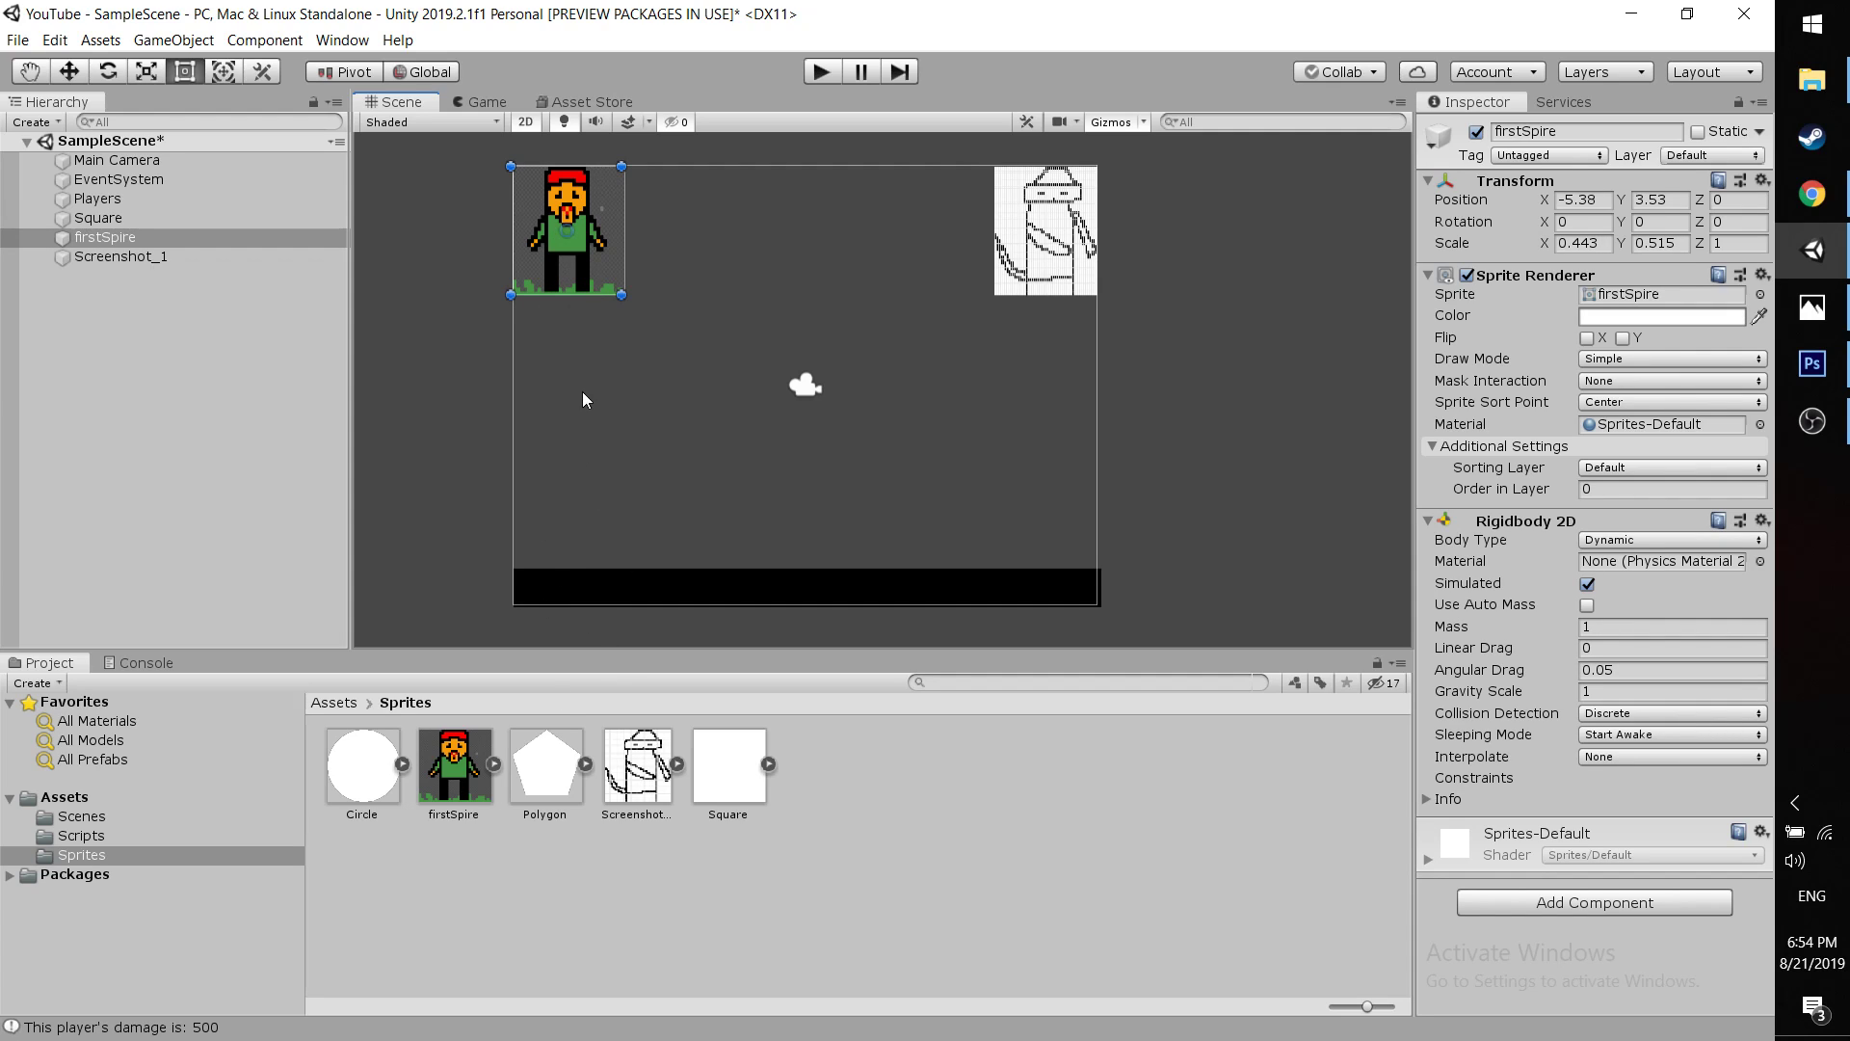
pyautogui.click(1551, 906)
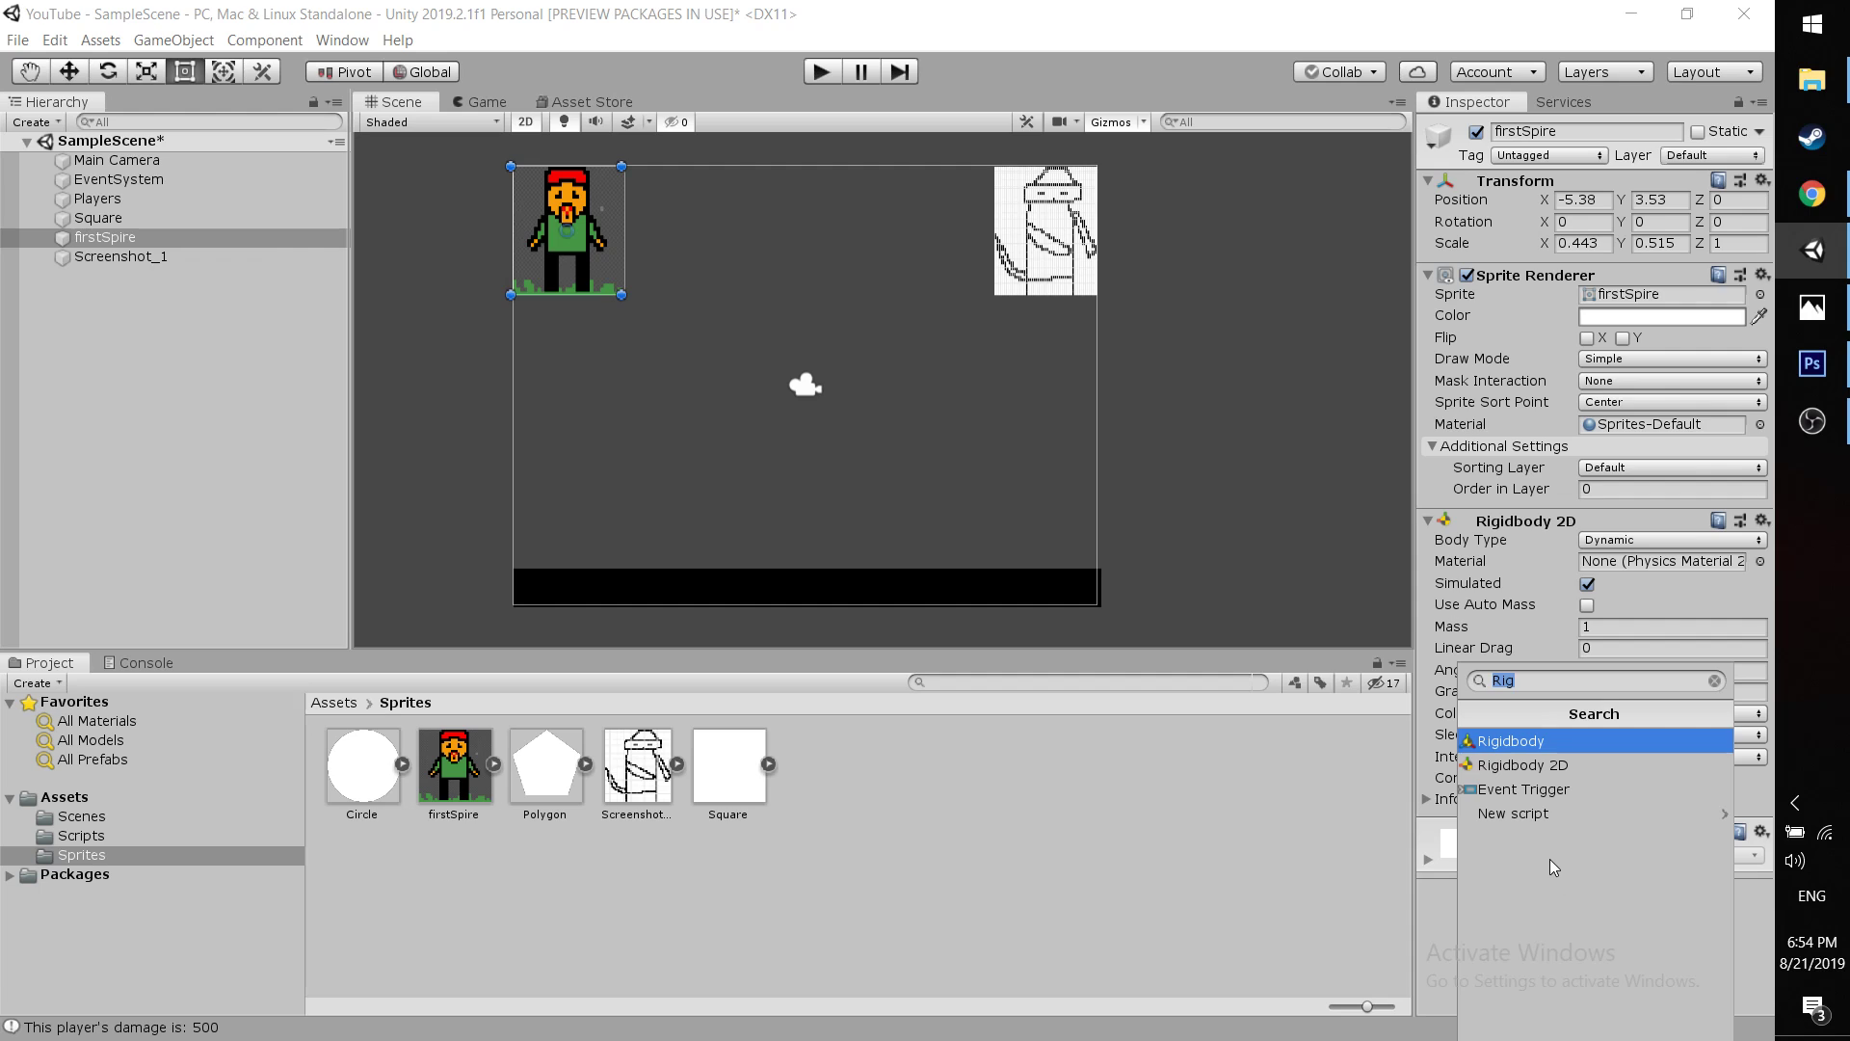
pyautogui.write('Box')
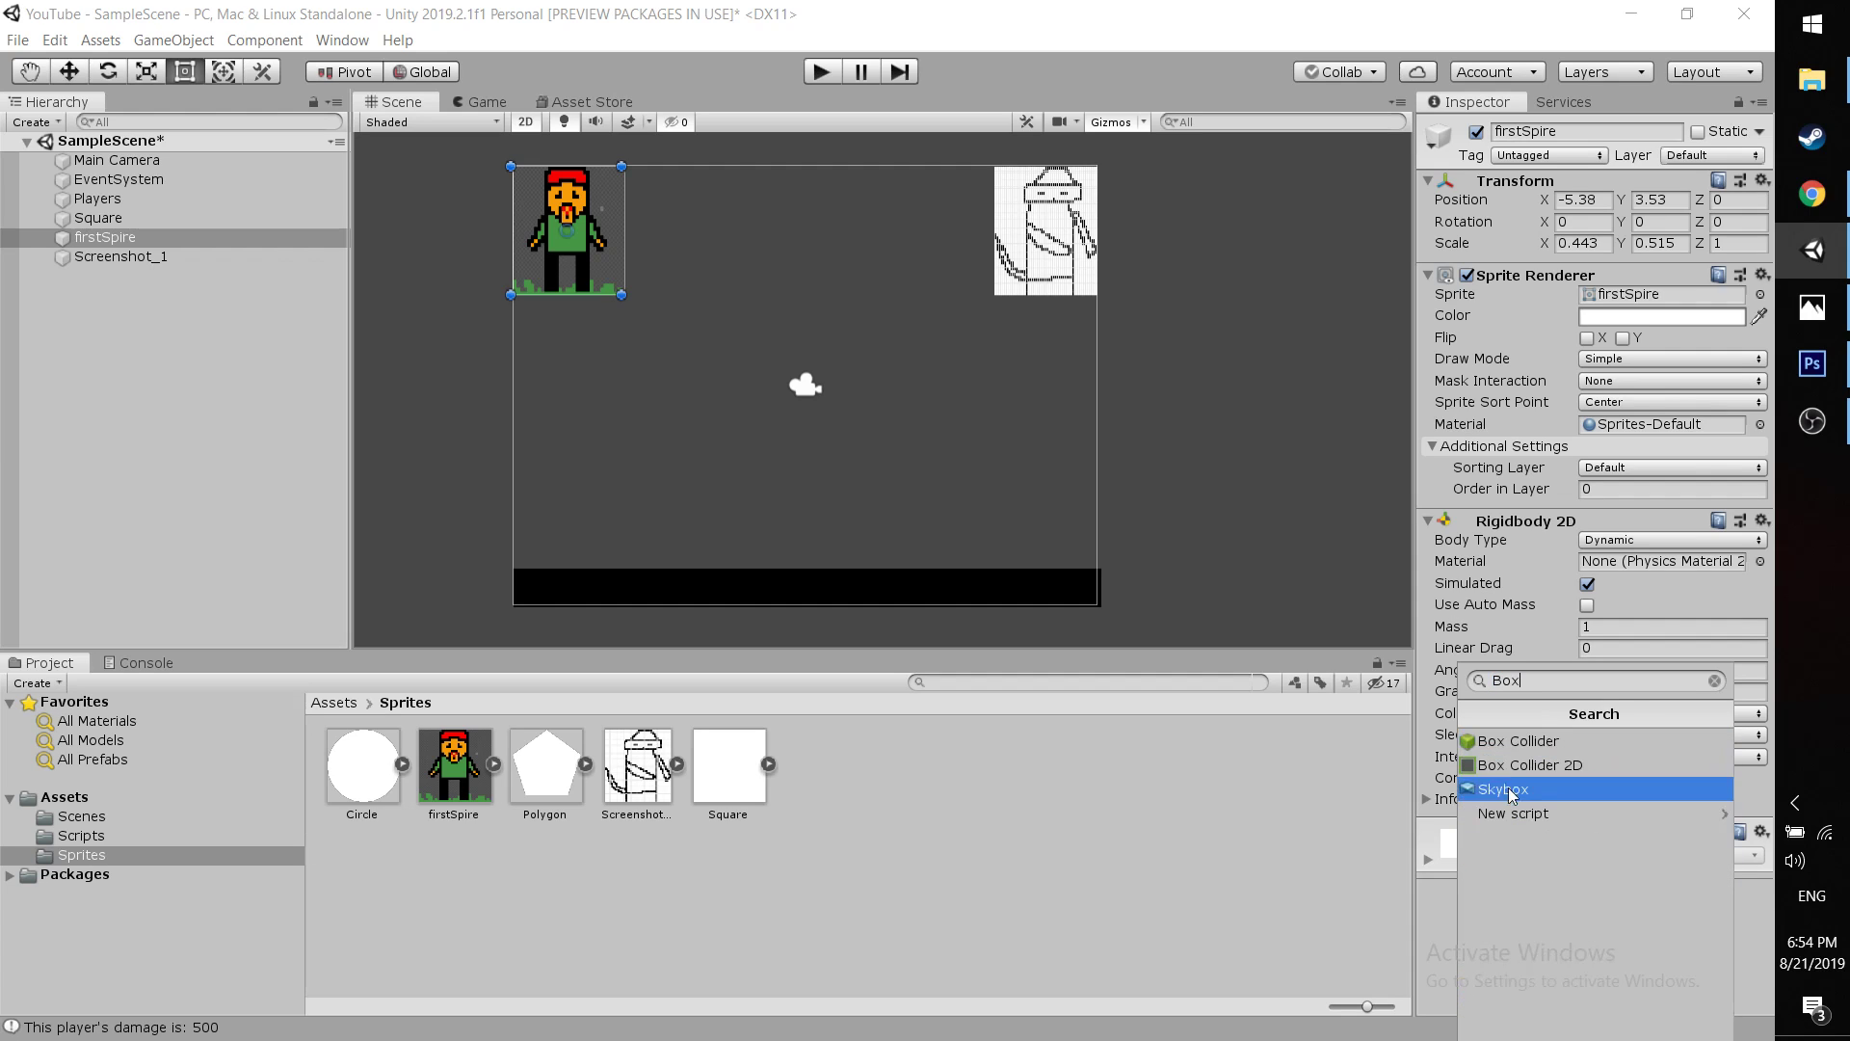
pyautogui.click(1518, 765)
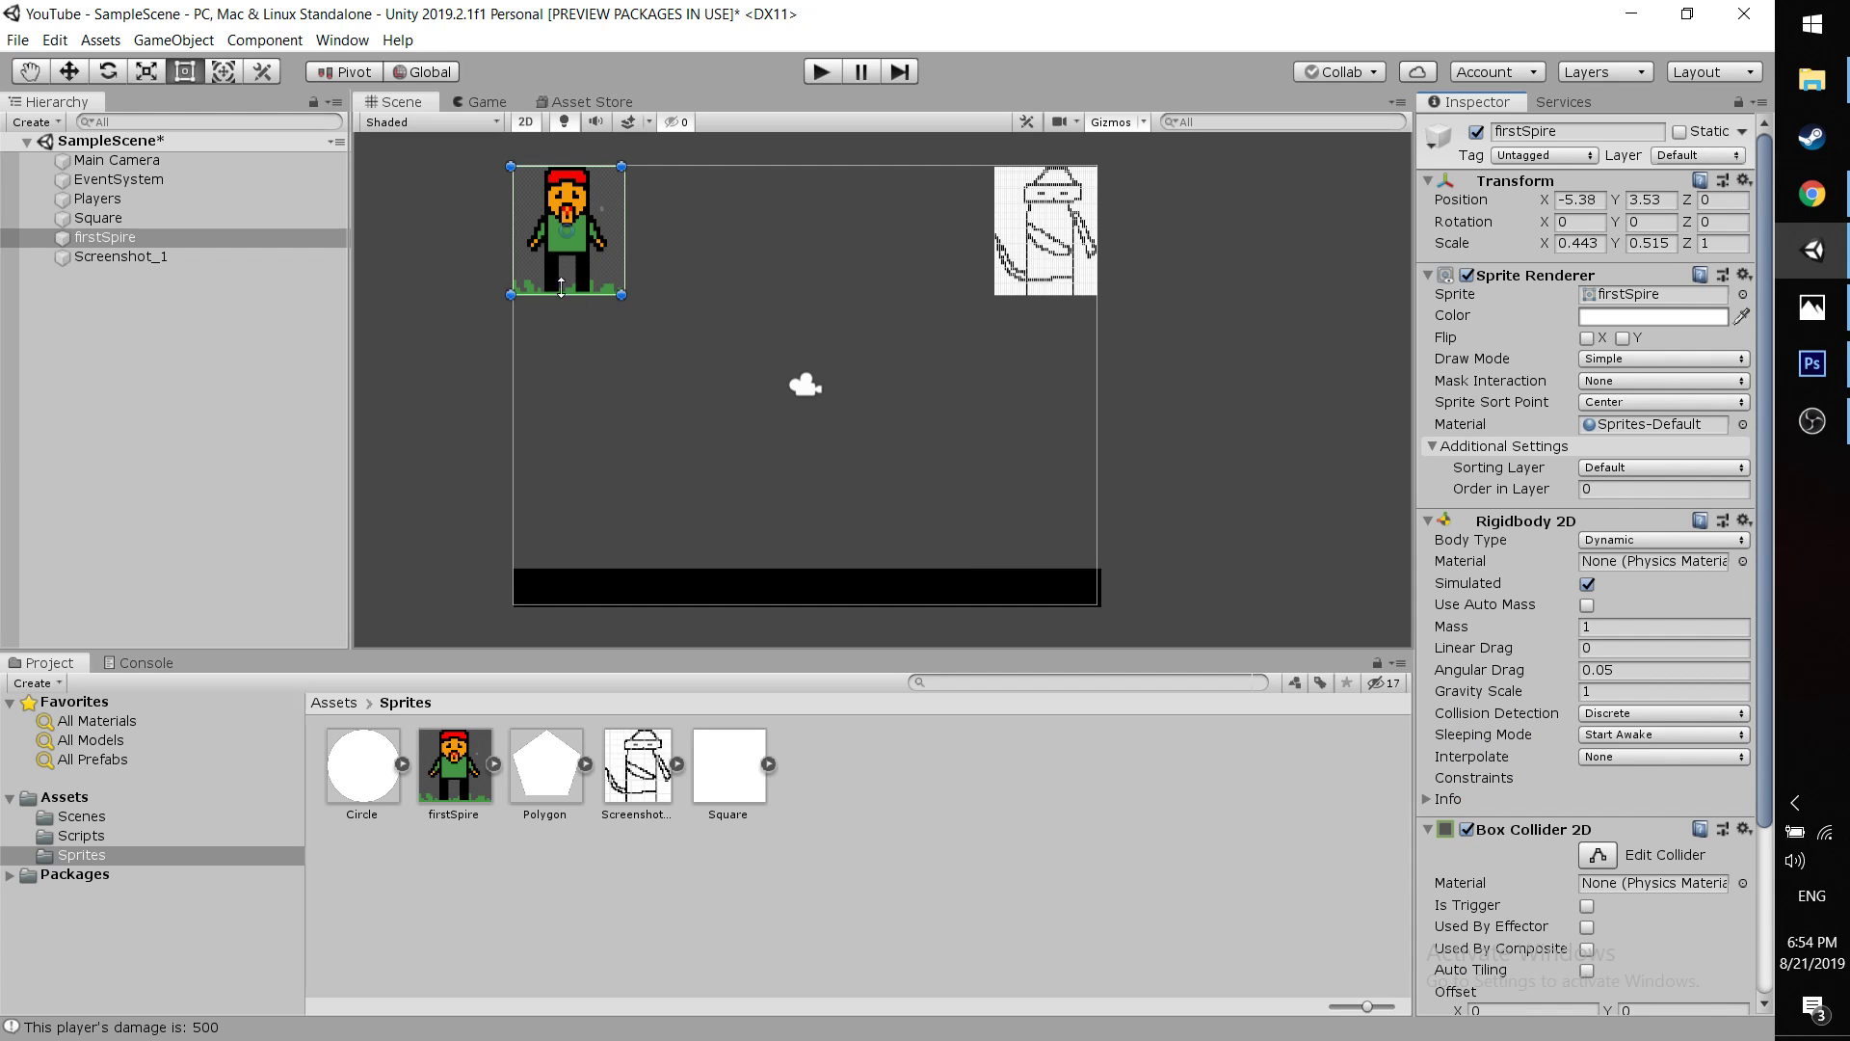
# Inspect firstSpire's collider outline, play the scene to test its landing on the ground, and stop it
pyautogui.scroll(15, 599, 260)
pyautogui.moveTo(653, 207); pyautogui.dragTo(835, 291, button='middle')
pyautogui.scroll(-10, 853, 359)
pyautogui.click(834, 73)
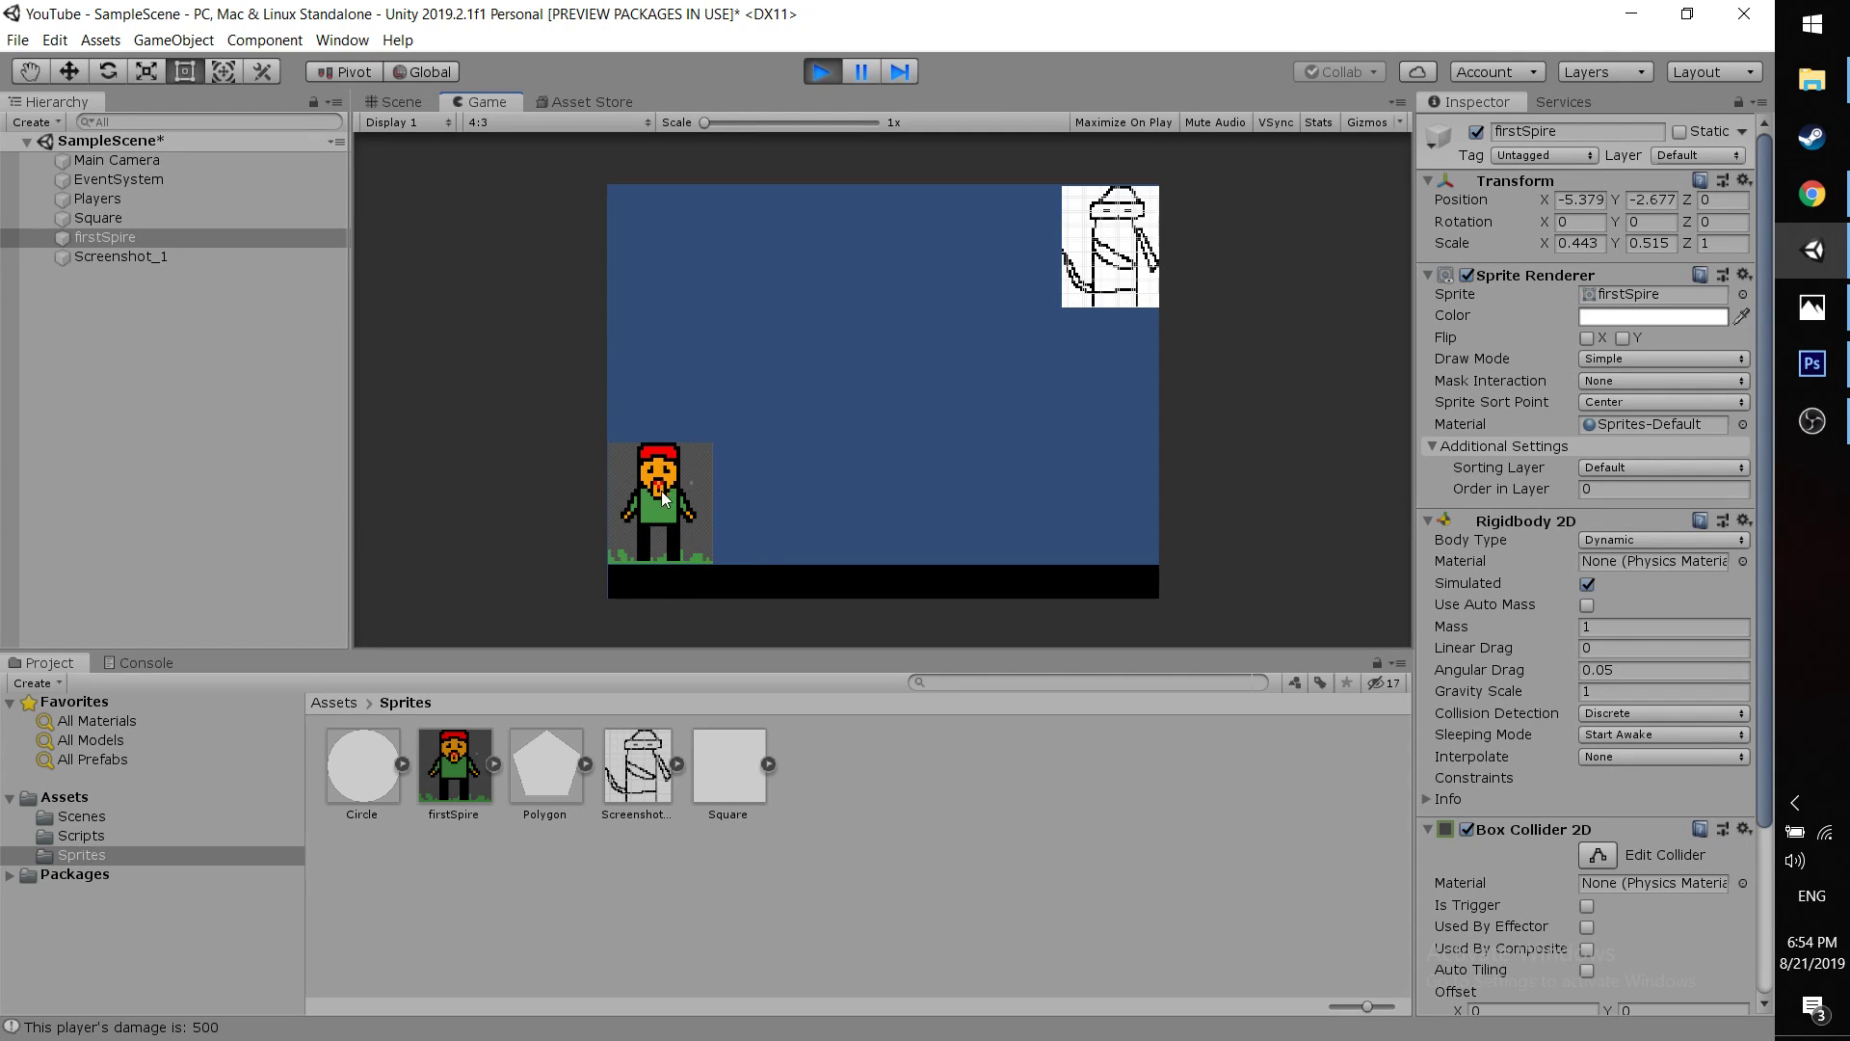
pyautogui.click(821, 71)
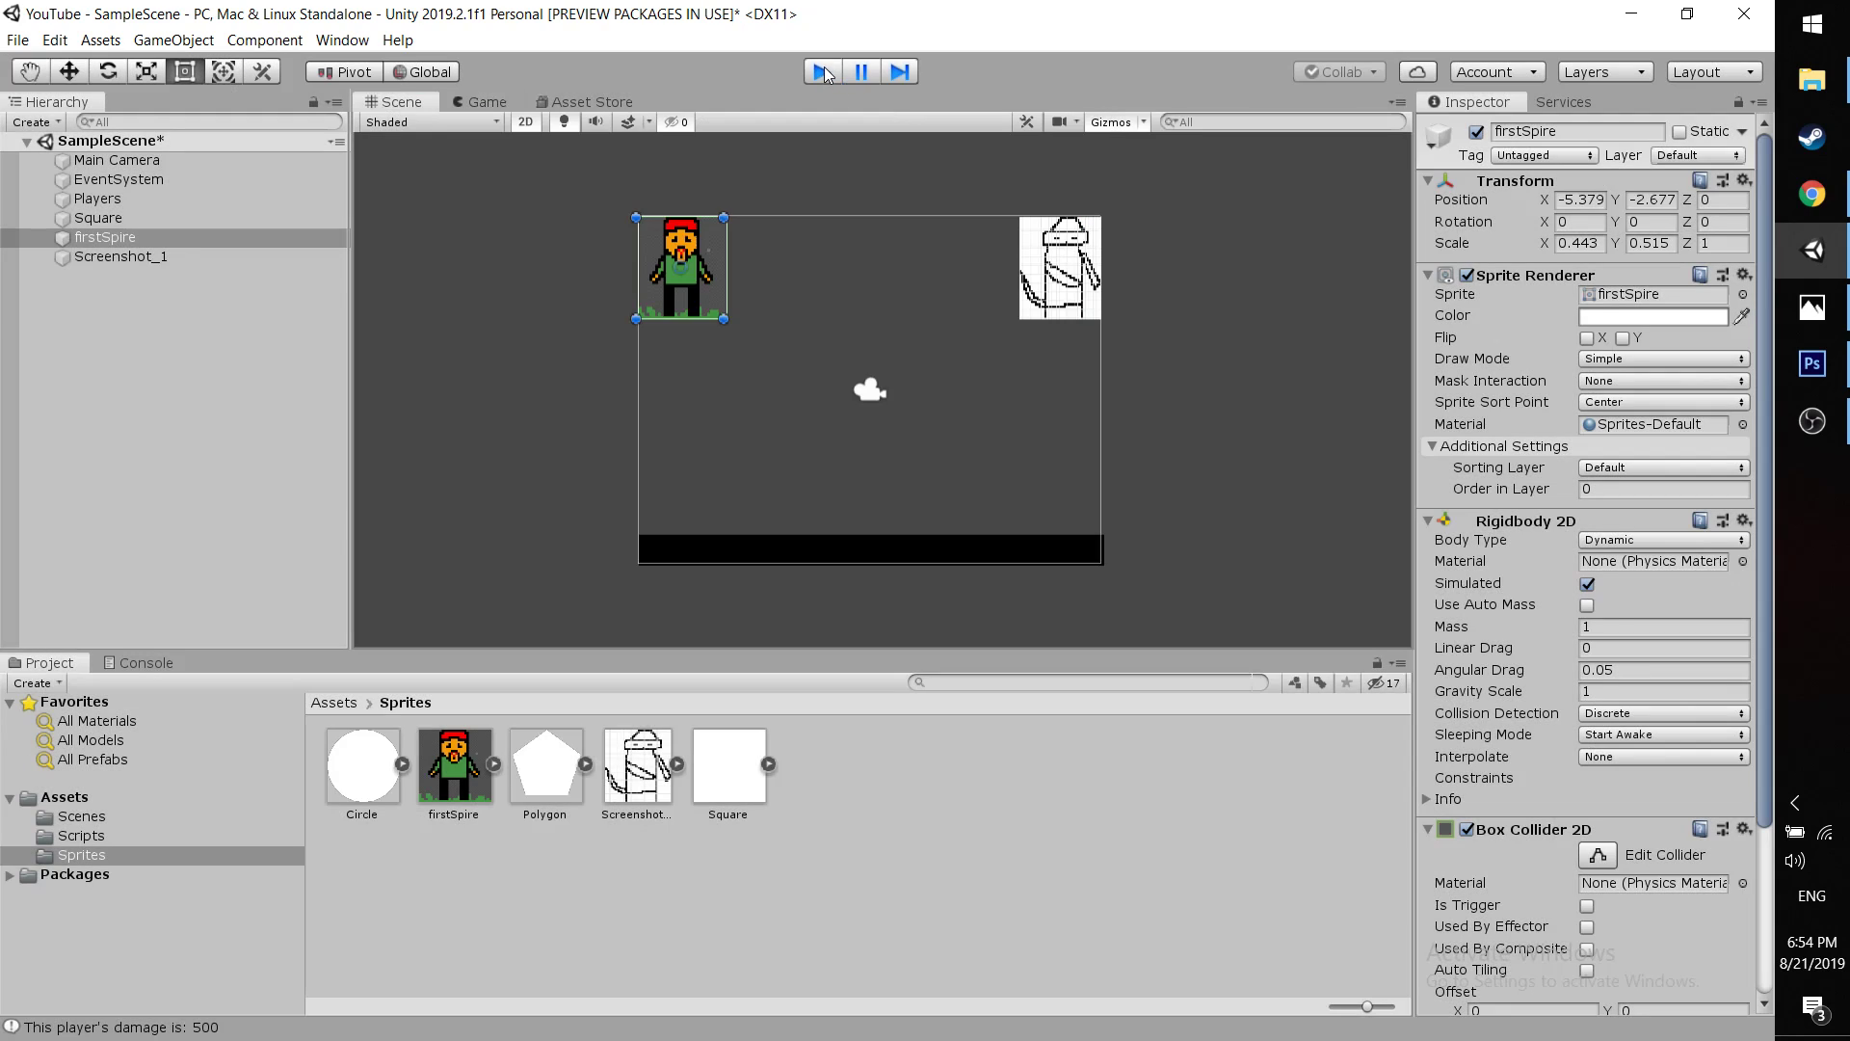
# Edit firstSpire's Box Collider 2D, raising its lower edge to leave a thin strip across the red hat, and finish editing
pyautogui.scroll(2, 755, 518)
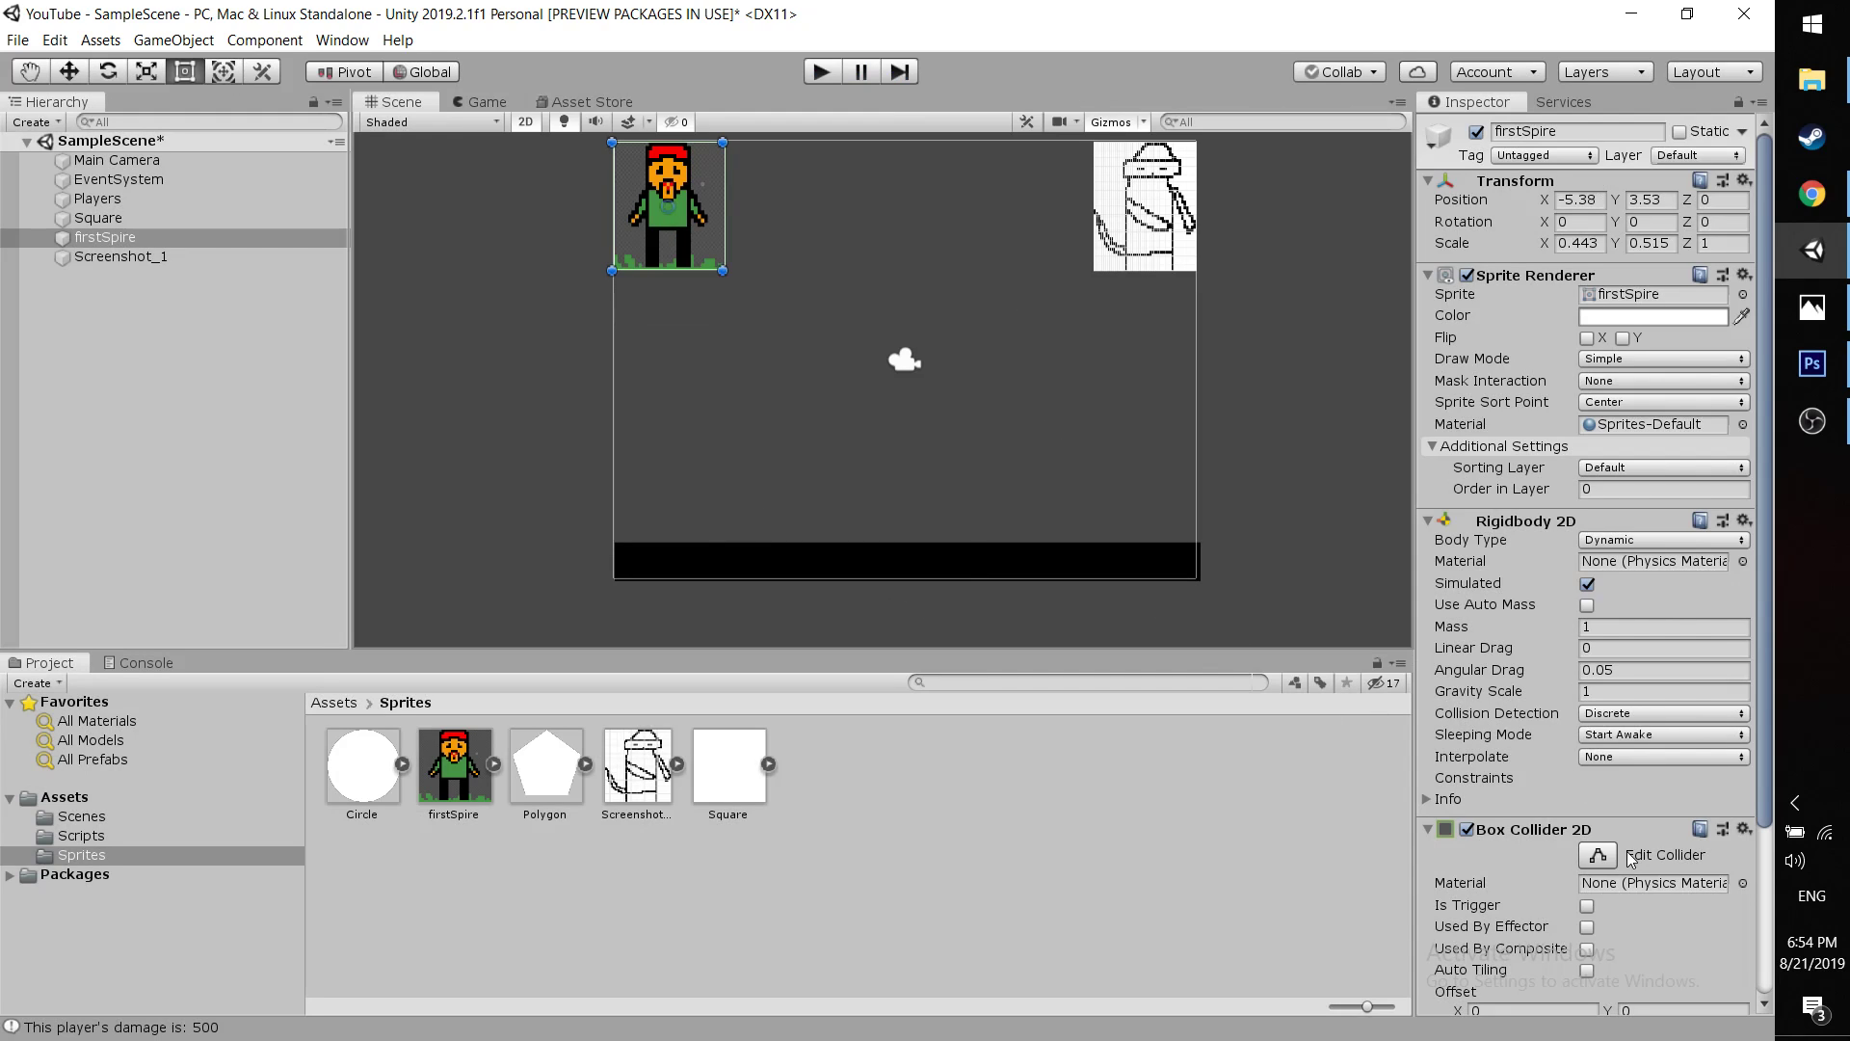
pyautogui.click(1596, 856)
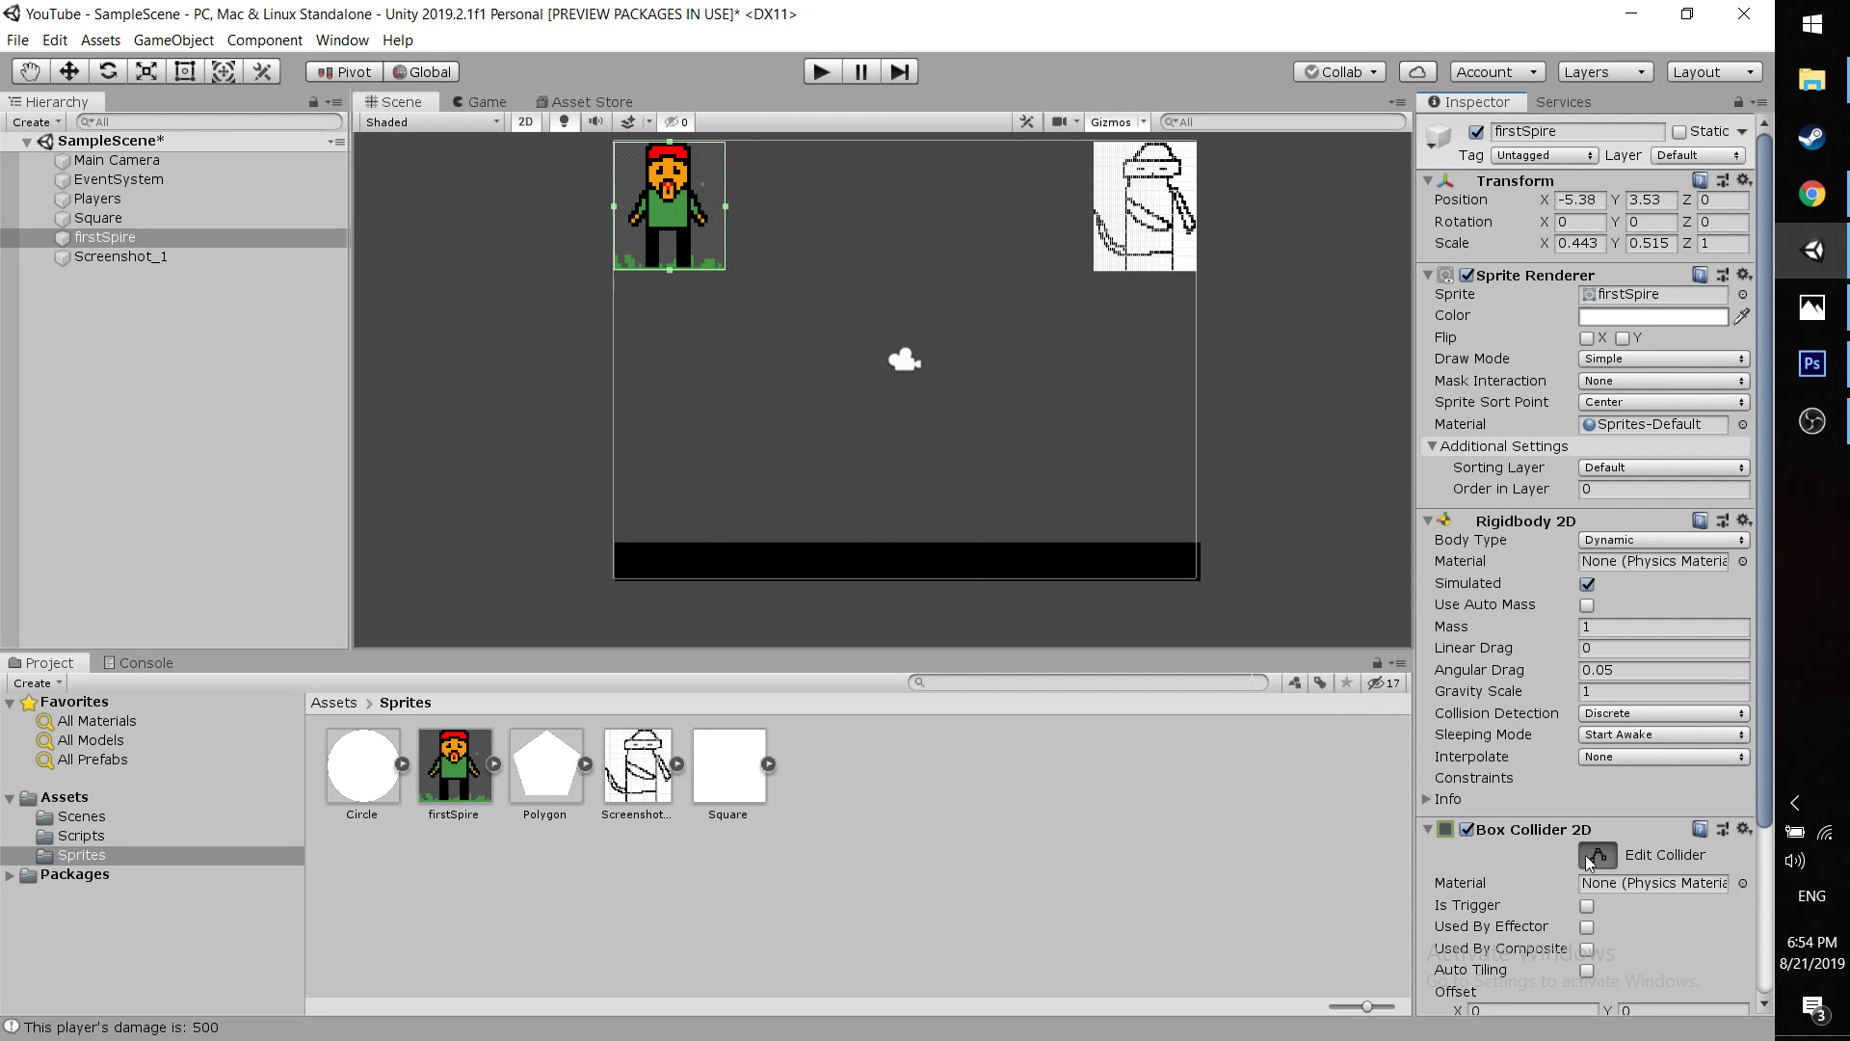
pyautogui.scroll(5, 747, 453)
pyautogui.scroll(4, 792, 476)
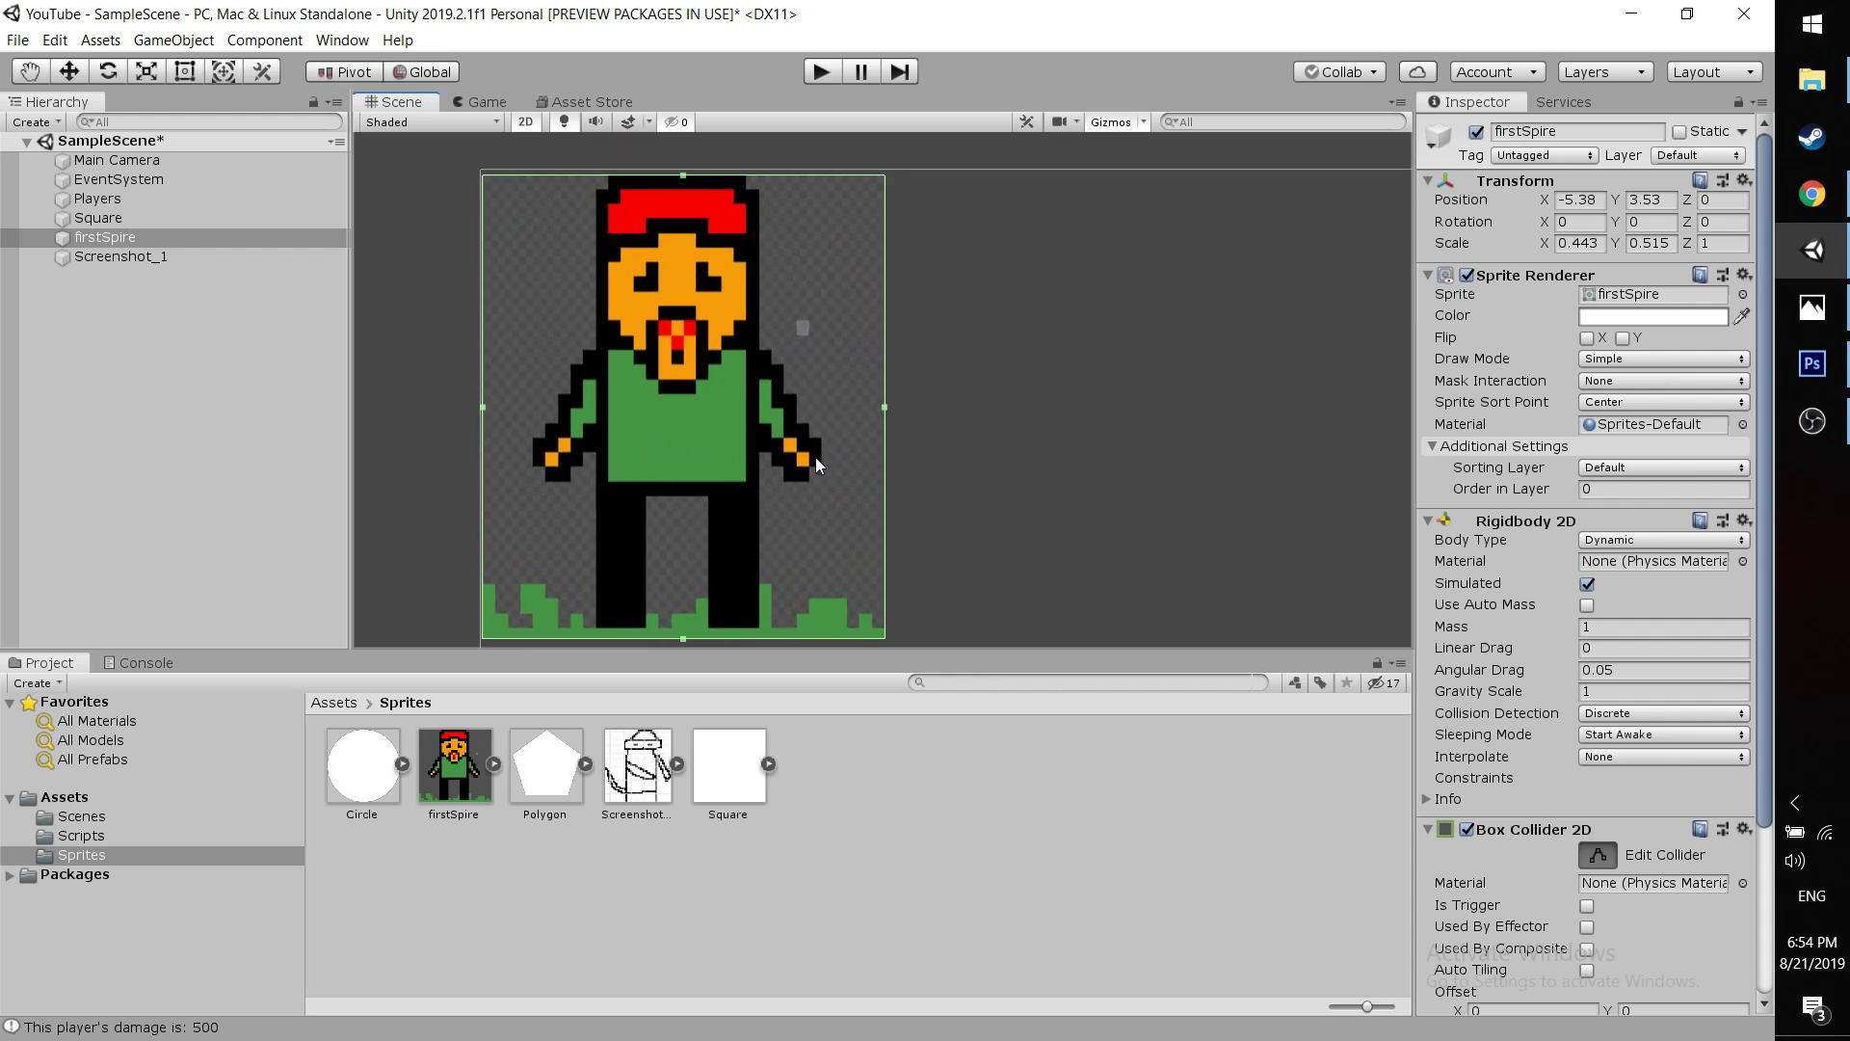
pyautogui.moveTo(702, 529); pyautogui.dragTo(690, 153)
pyautogui.scroll(4, 835, 356)
pyautogui.scroll(-8, 835, 358)
pyautogui.moveTo(834, 360); pyautogui.dragTo(854, 459, button='middle')
pyautogui.moveTo(734, 297)
pyautogui.mouseDown()
pyautogui.moveTo(744, 331)
pyautogui.moveTo(744, 315)
pyautogui.mouseUp()
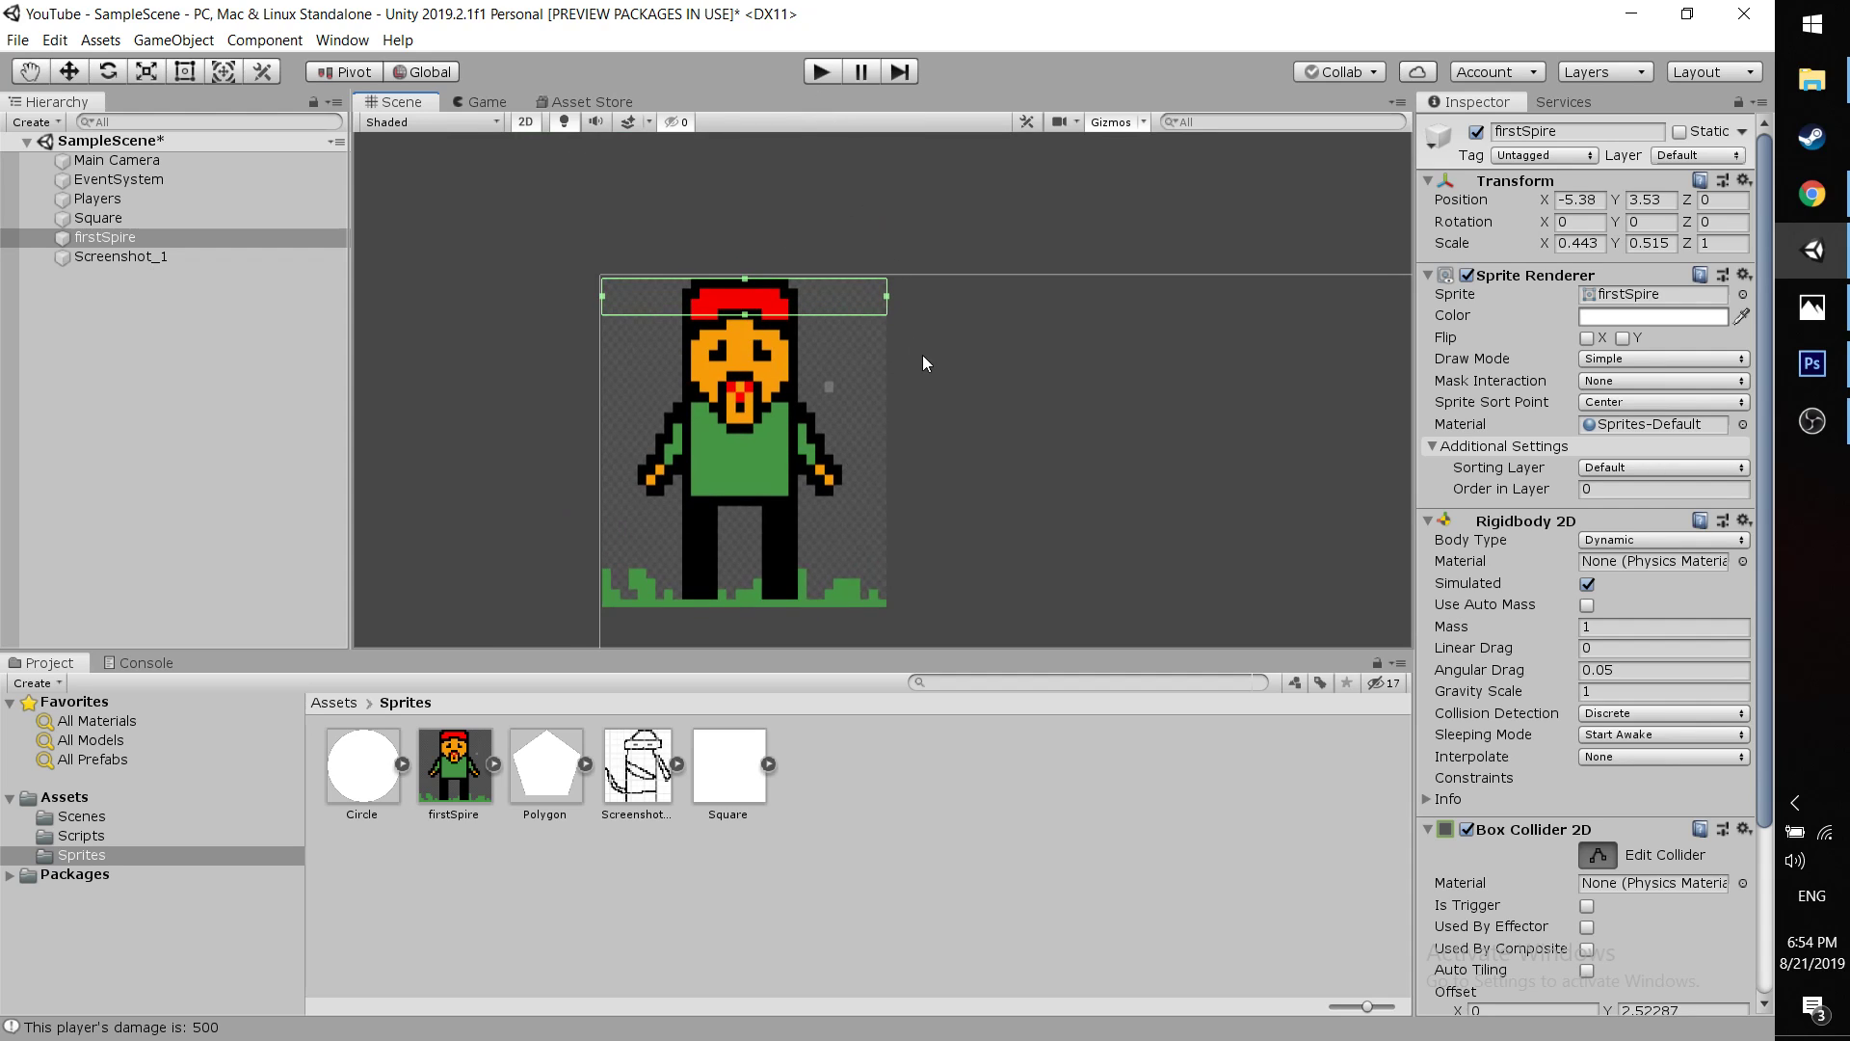
pyautogui.scroll(-9, 922, 355)
pyautogui.moveTo(1079, 412); pyautogui.dragTo(888, 248, button='middle')
pyautogui.scroll(-11, 889, 249)
pyautogui.moveTo(1013, 339); pyautogui.dragTo(920, 304, button='middle')
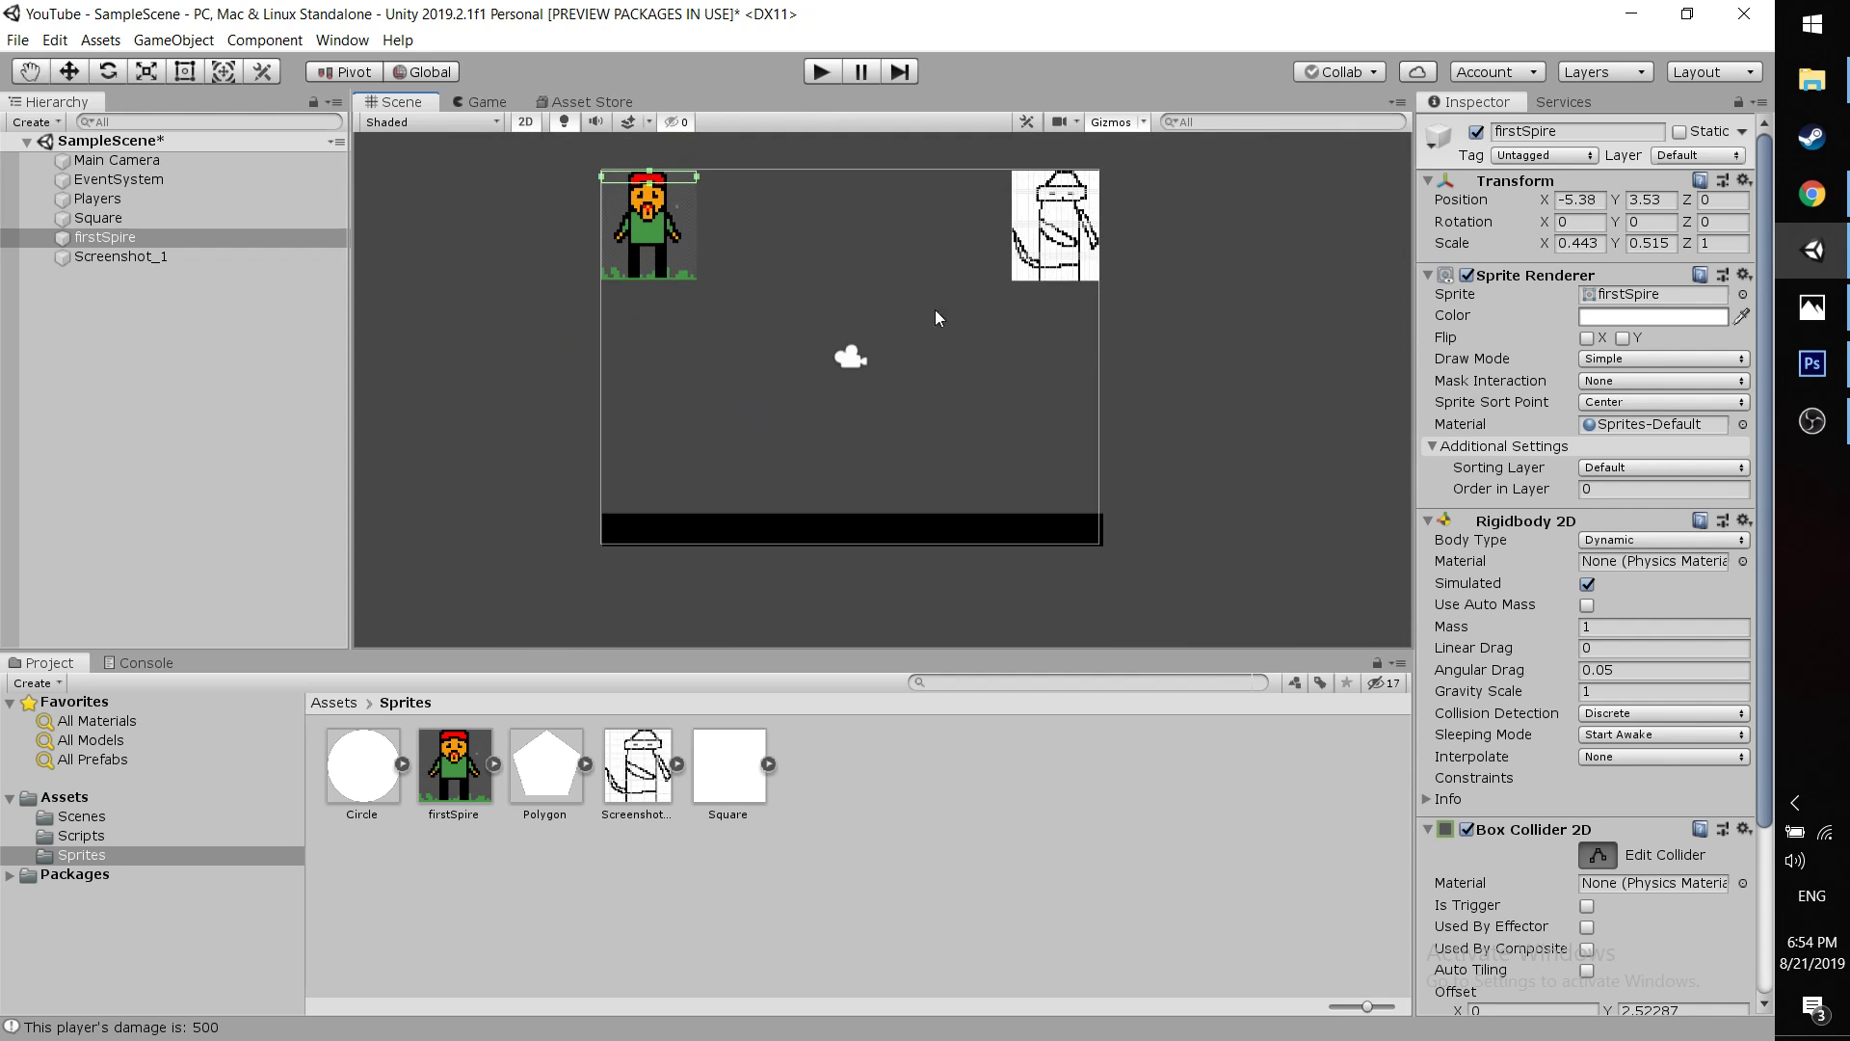
pyautogui.click(1606, 856)
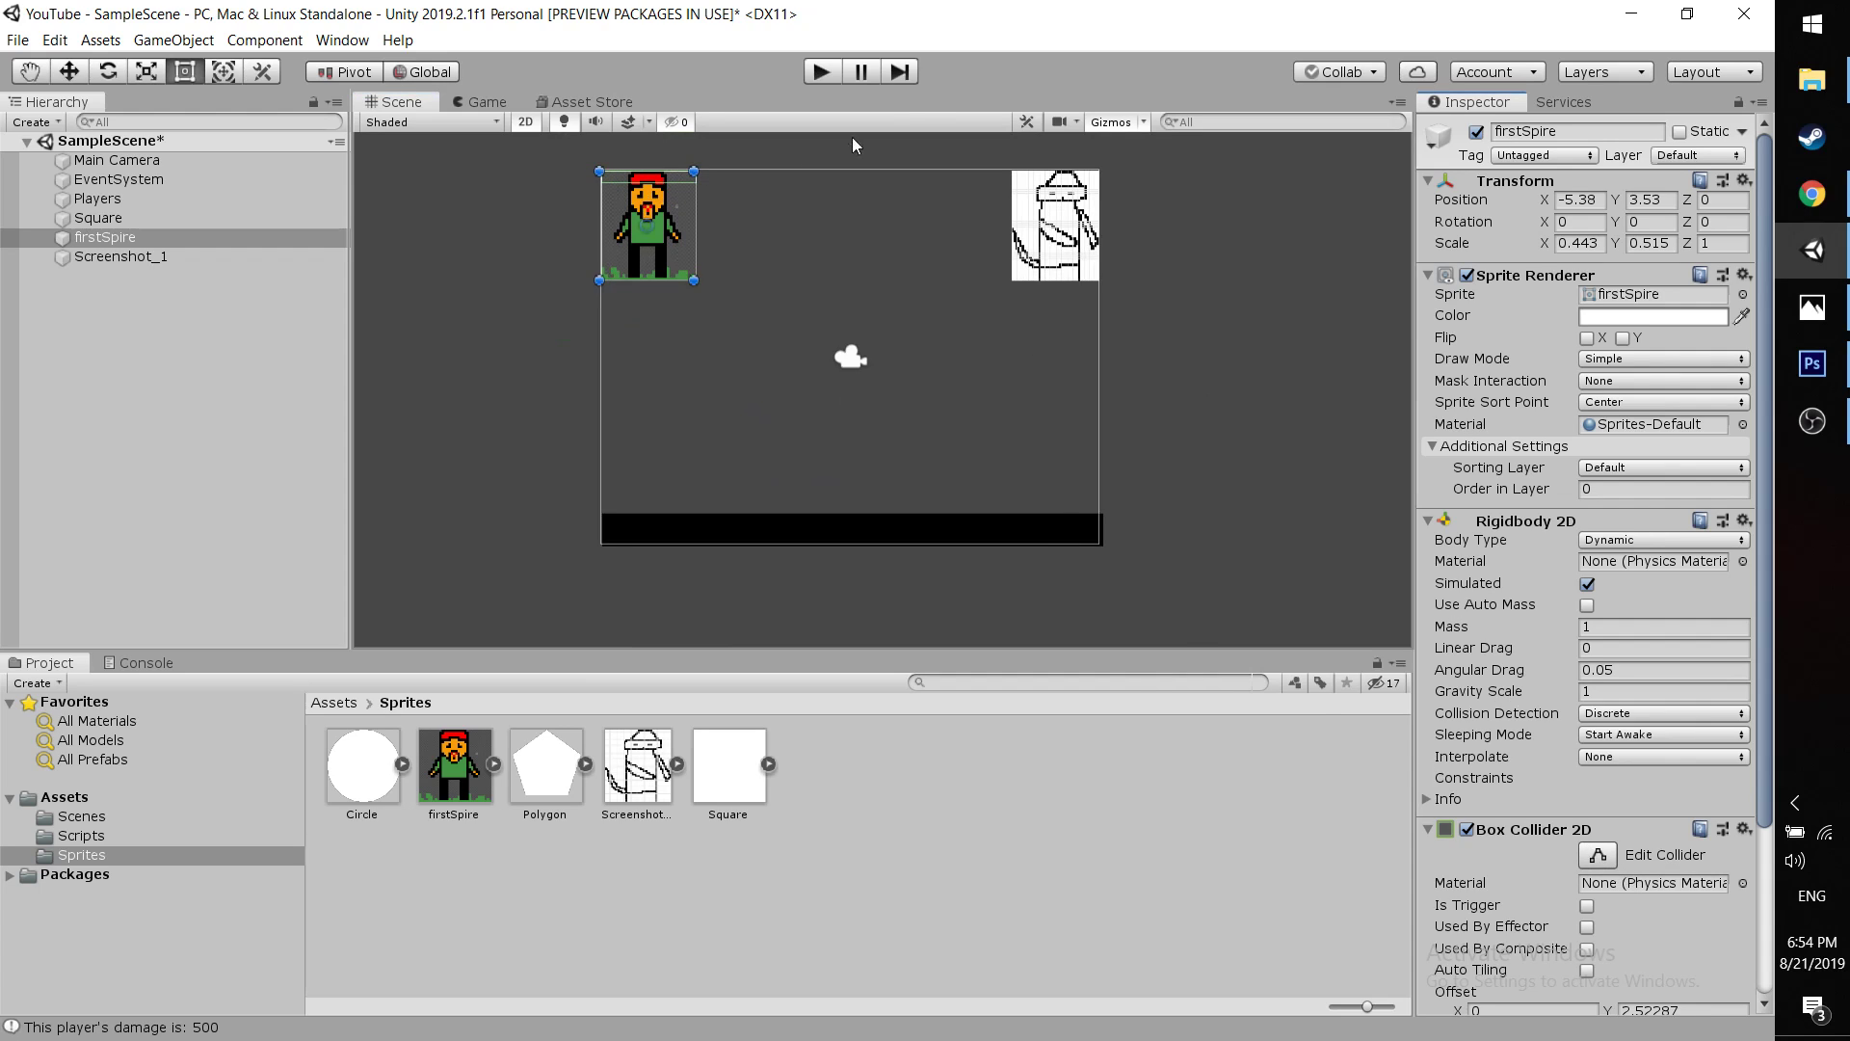
# Play the scene to test firstSpire with the thin collider at its head, and stop it
pyautogui.click(629, 200)
pyautogui.click(822, 71)
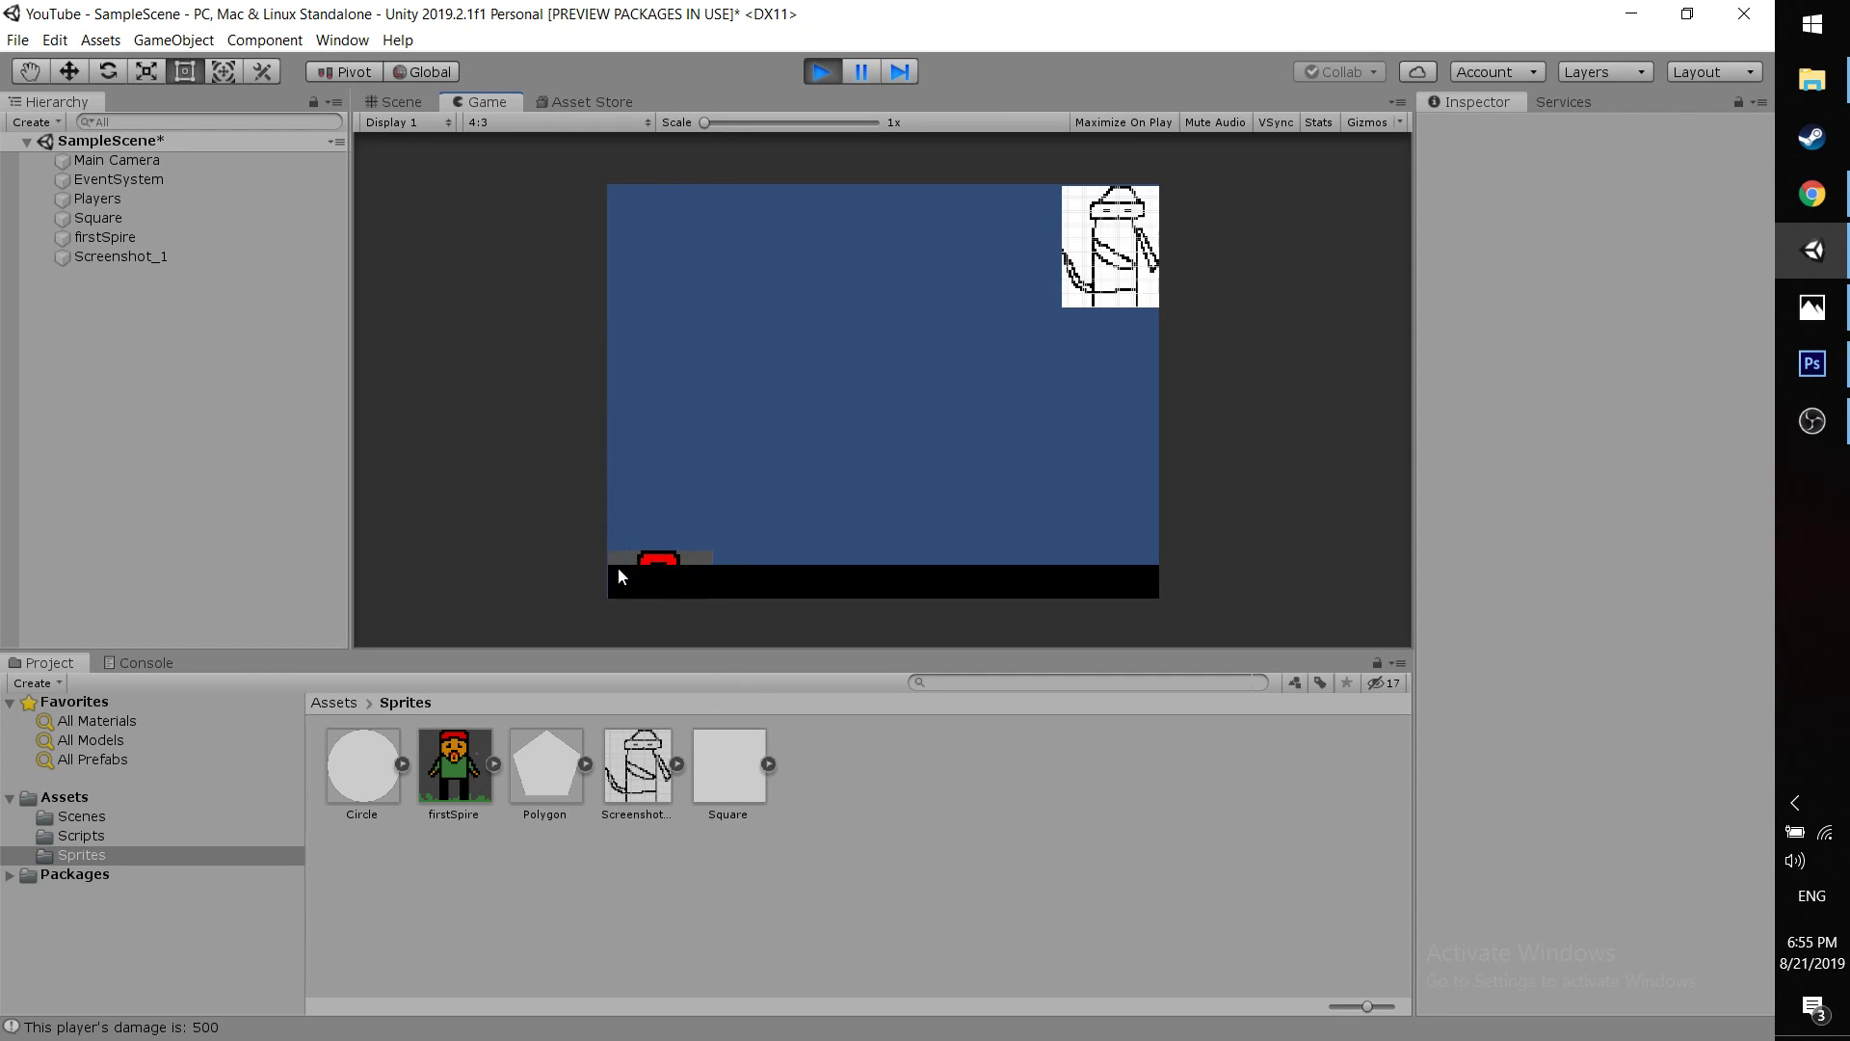
pyautogui.click(826, 72)
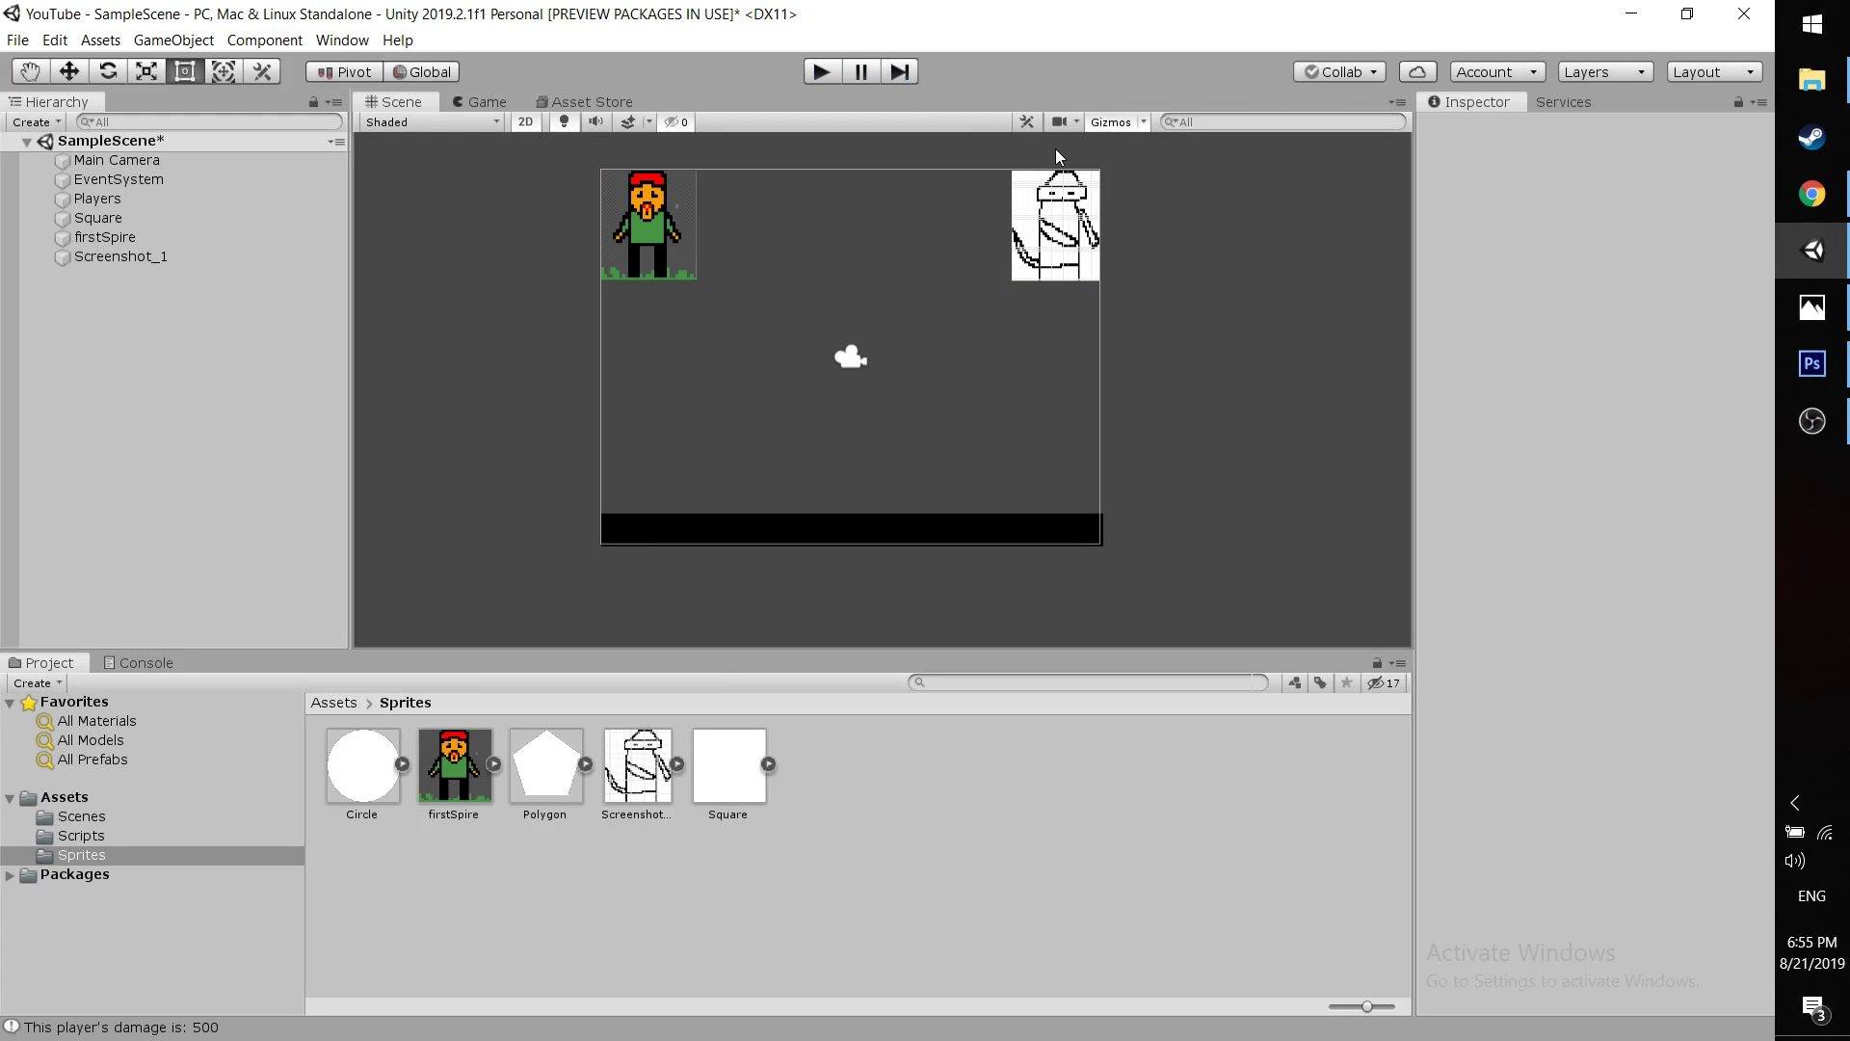
# Add a Rigidbody 2D component to the Screenshot_1 character, keep its Gravity Scale, and deselect it
pyautogui.click(1014, 230)
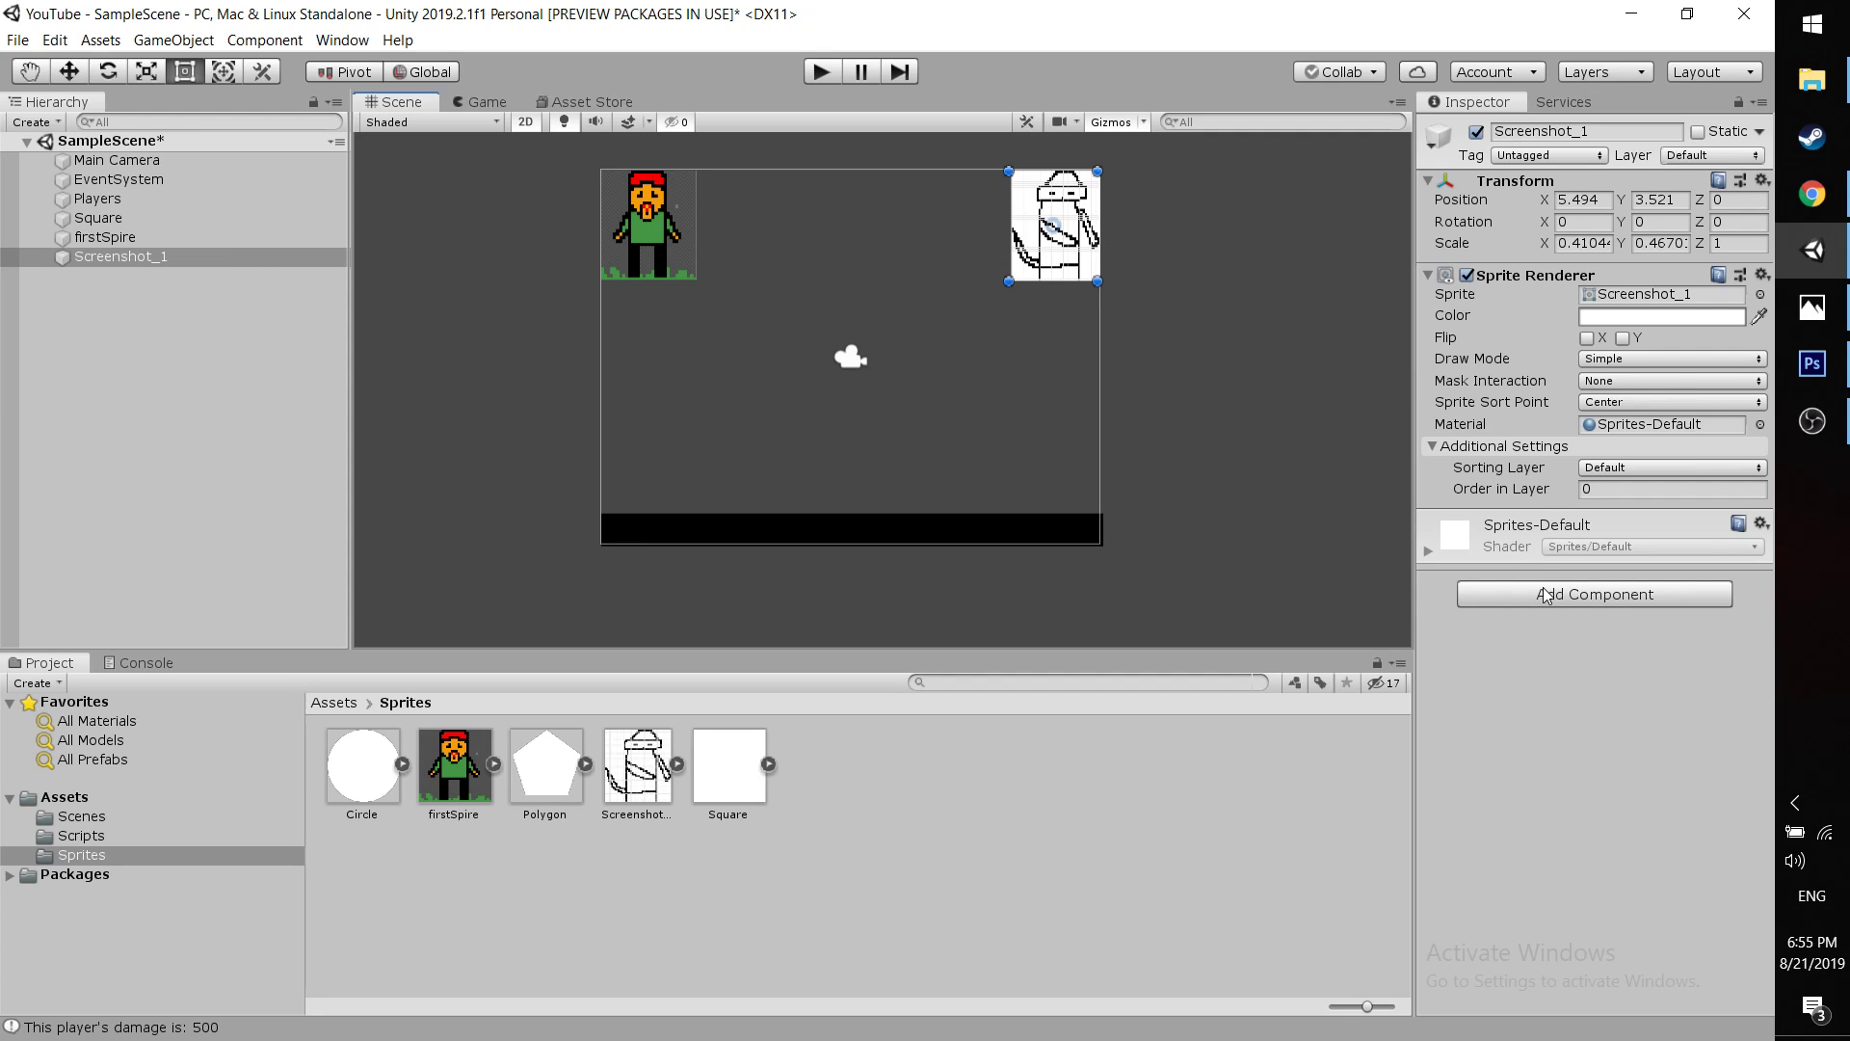
pyautogui.click(1108, 278)
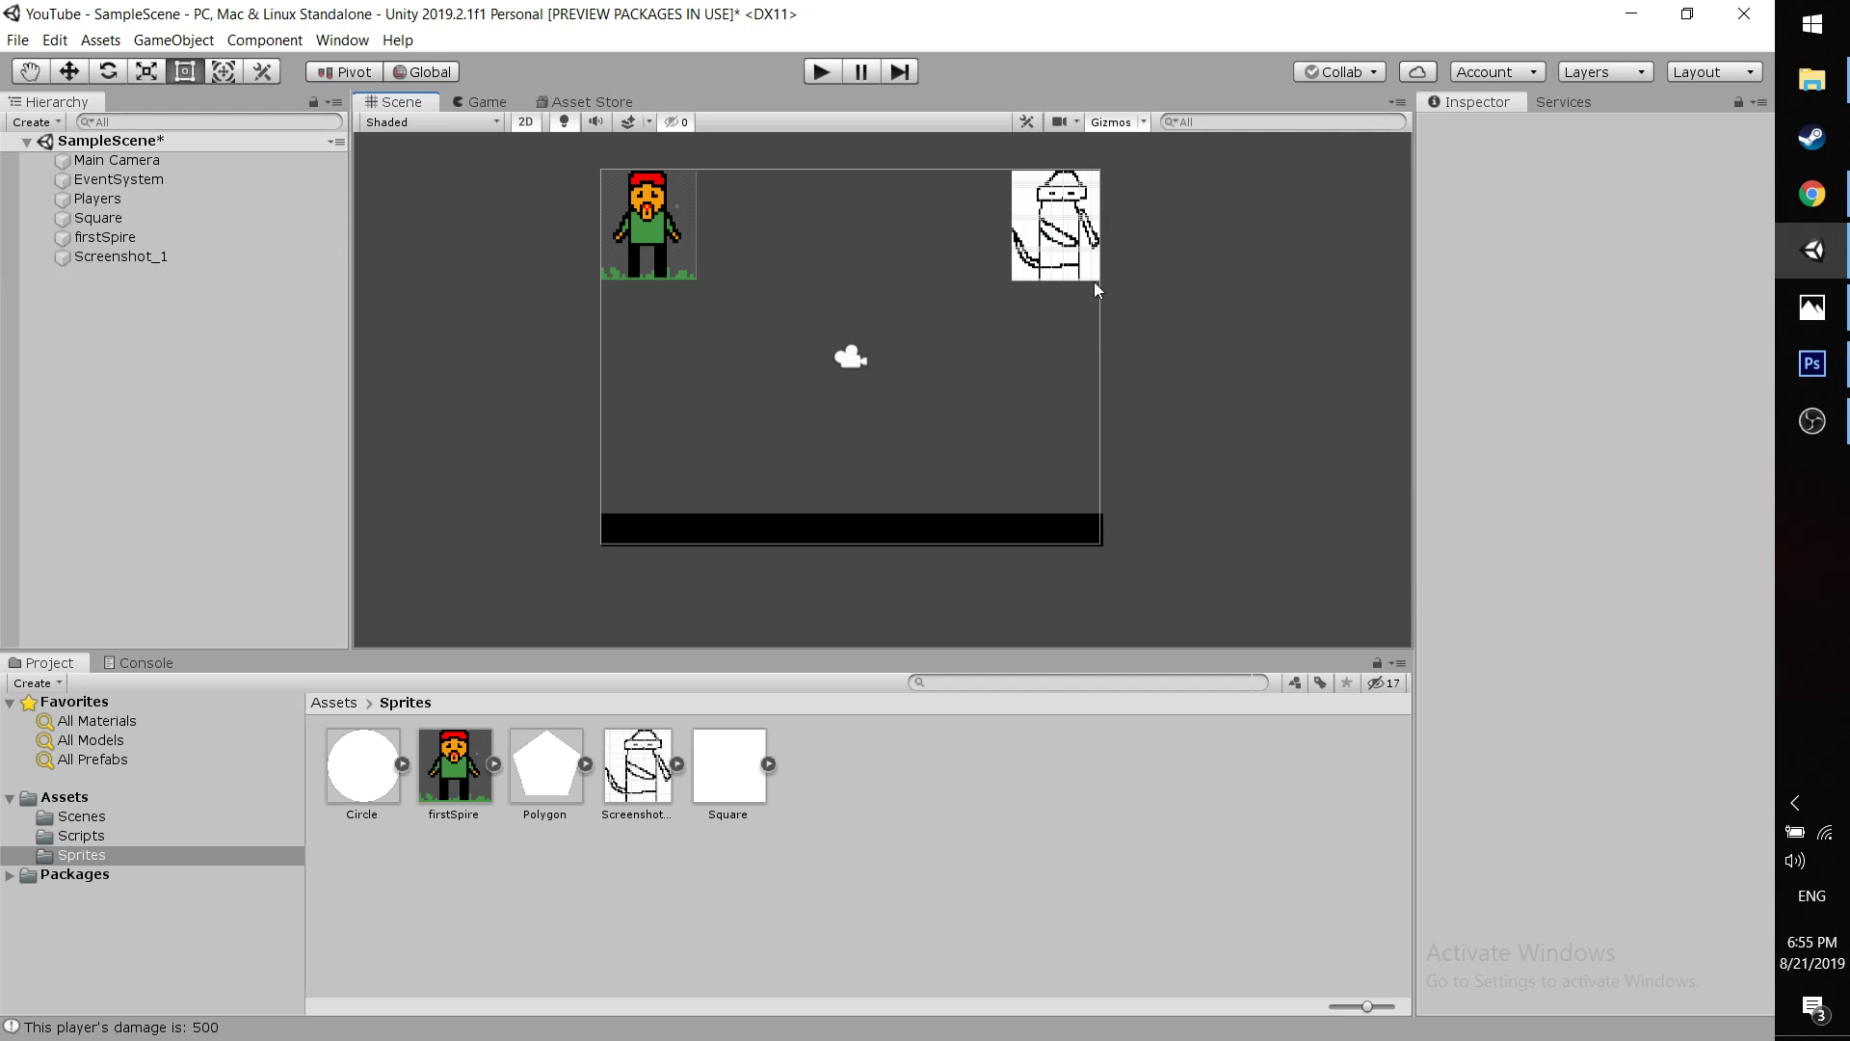
pyautogui.click(1062, 215)
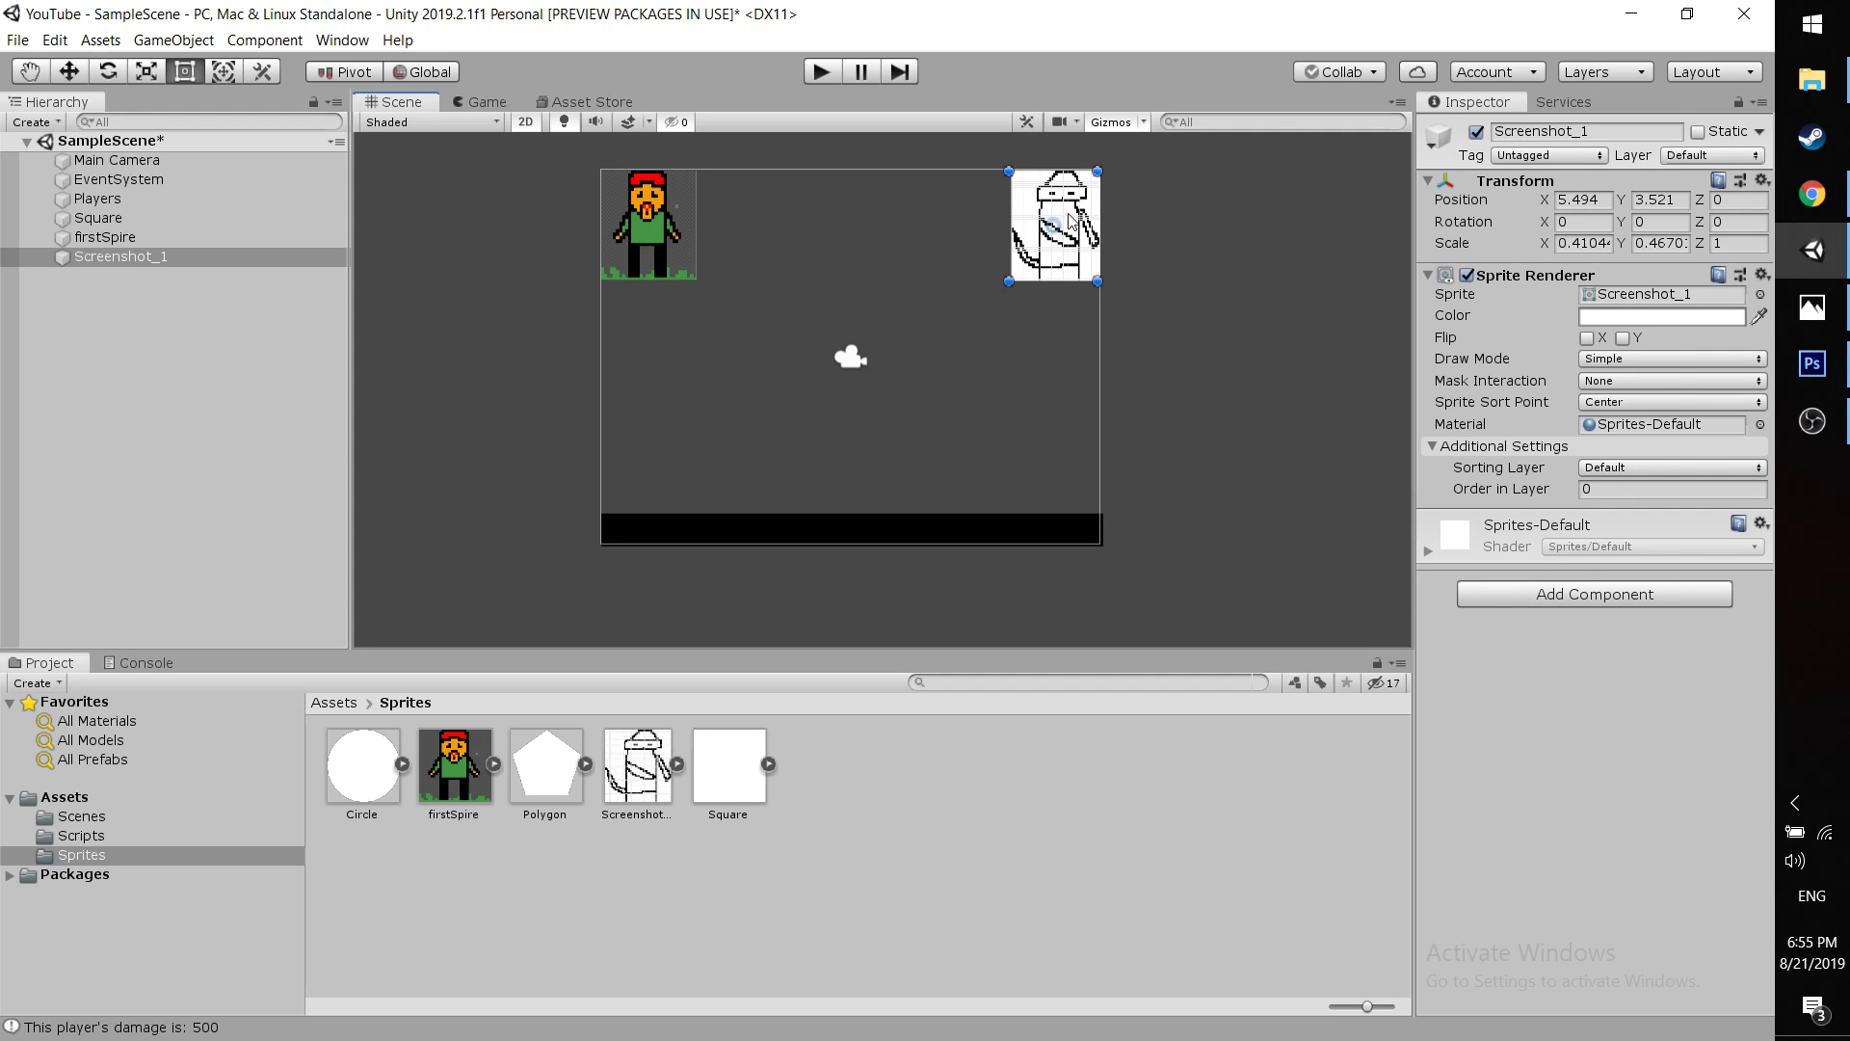
pyautogui.click(1595, 594)
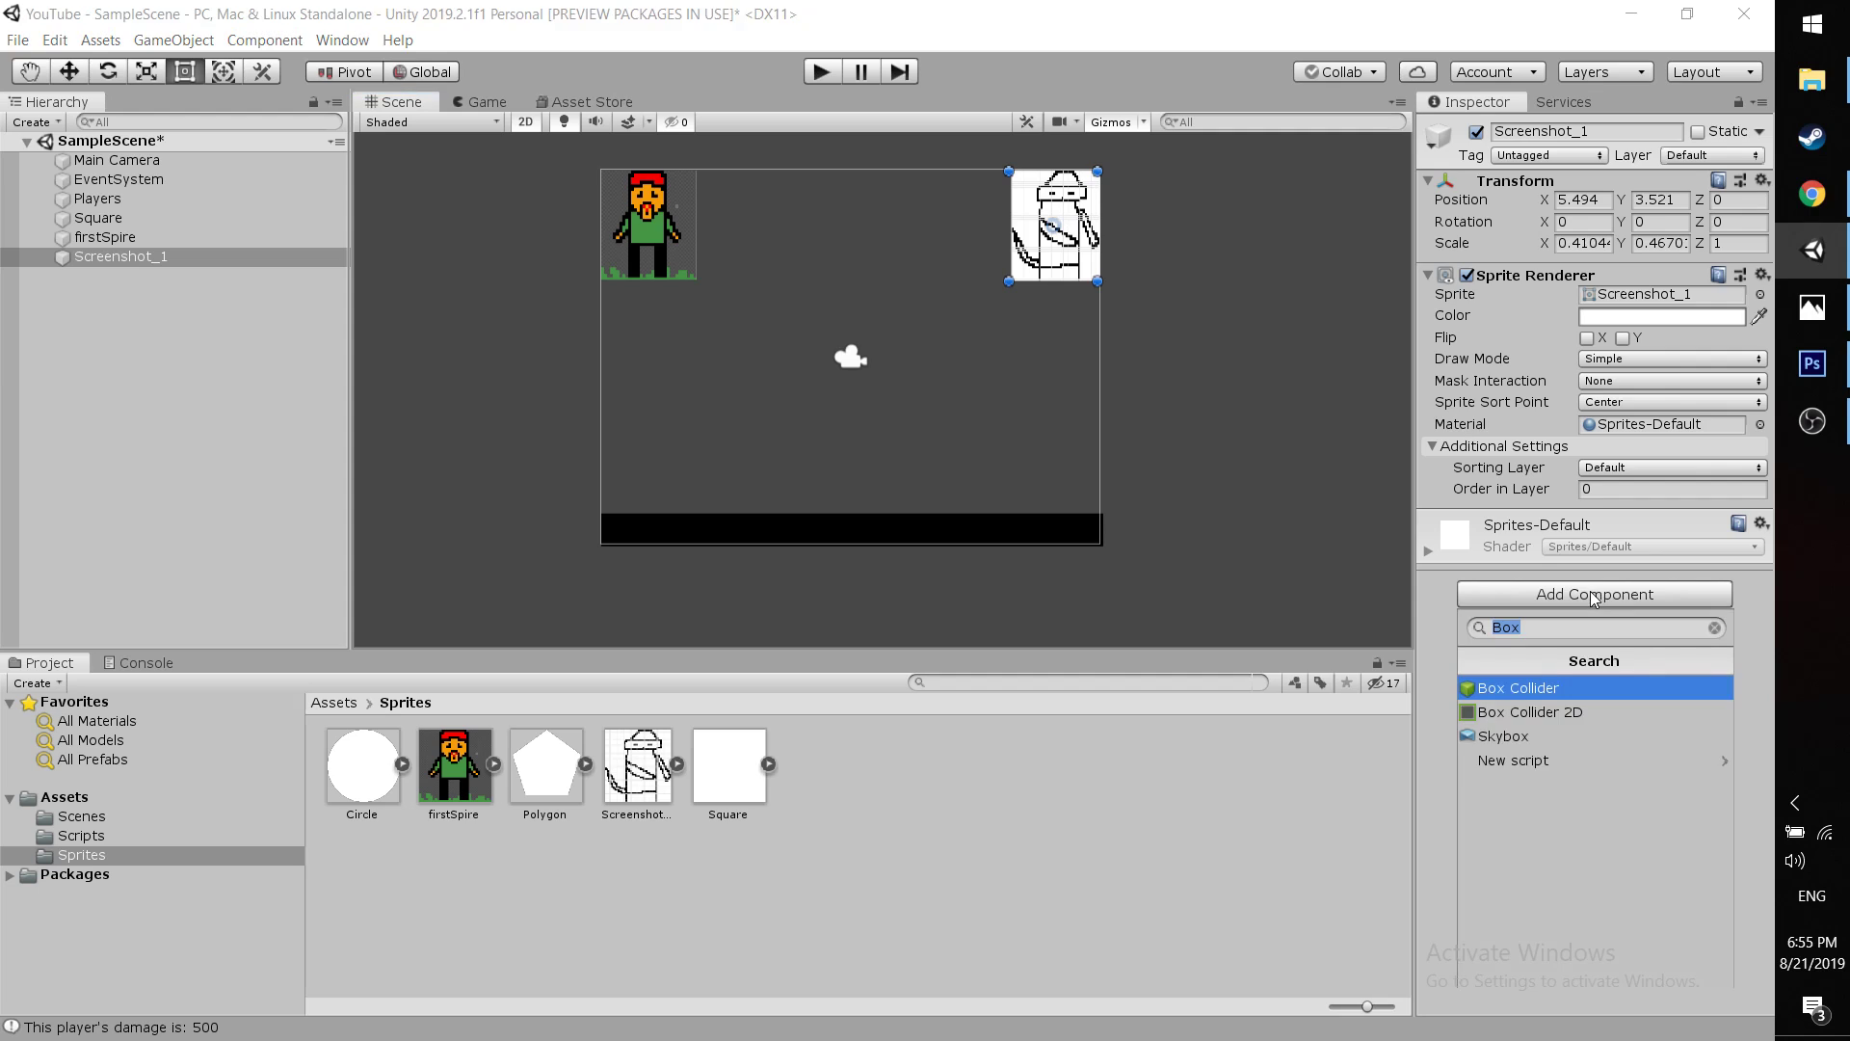
pyautogui.write('Rigid')
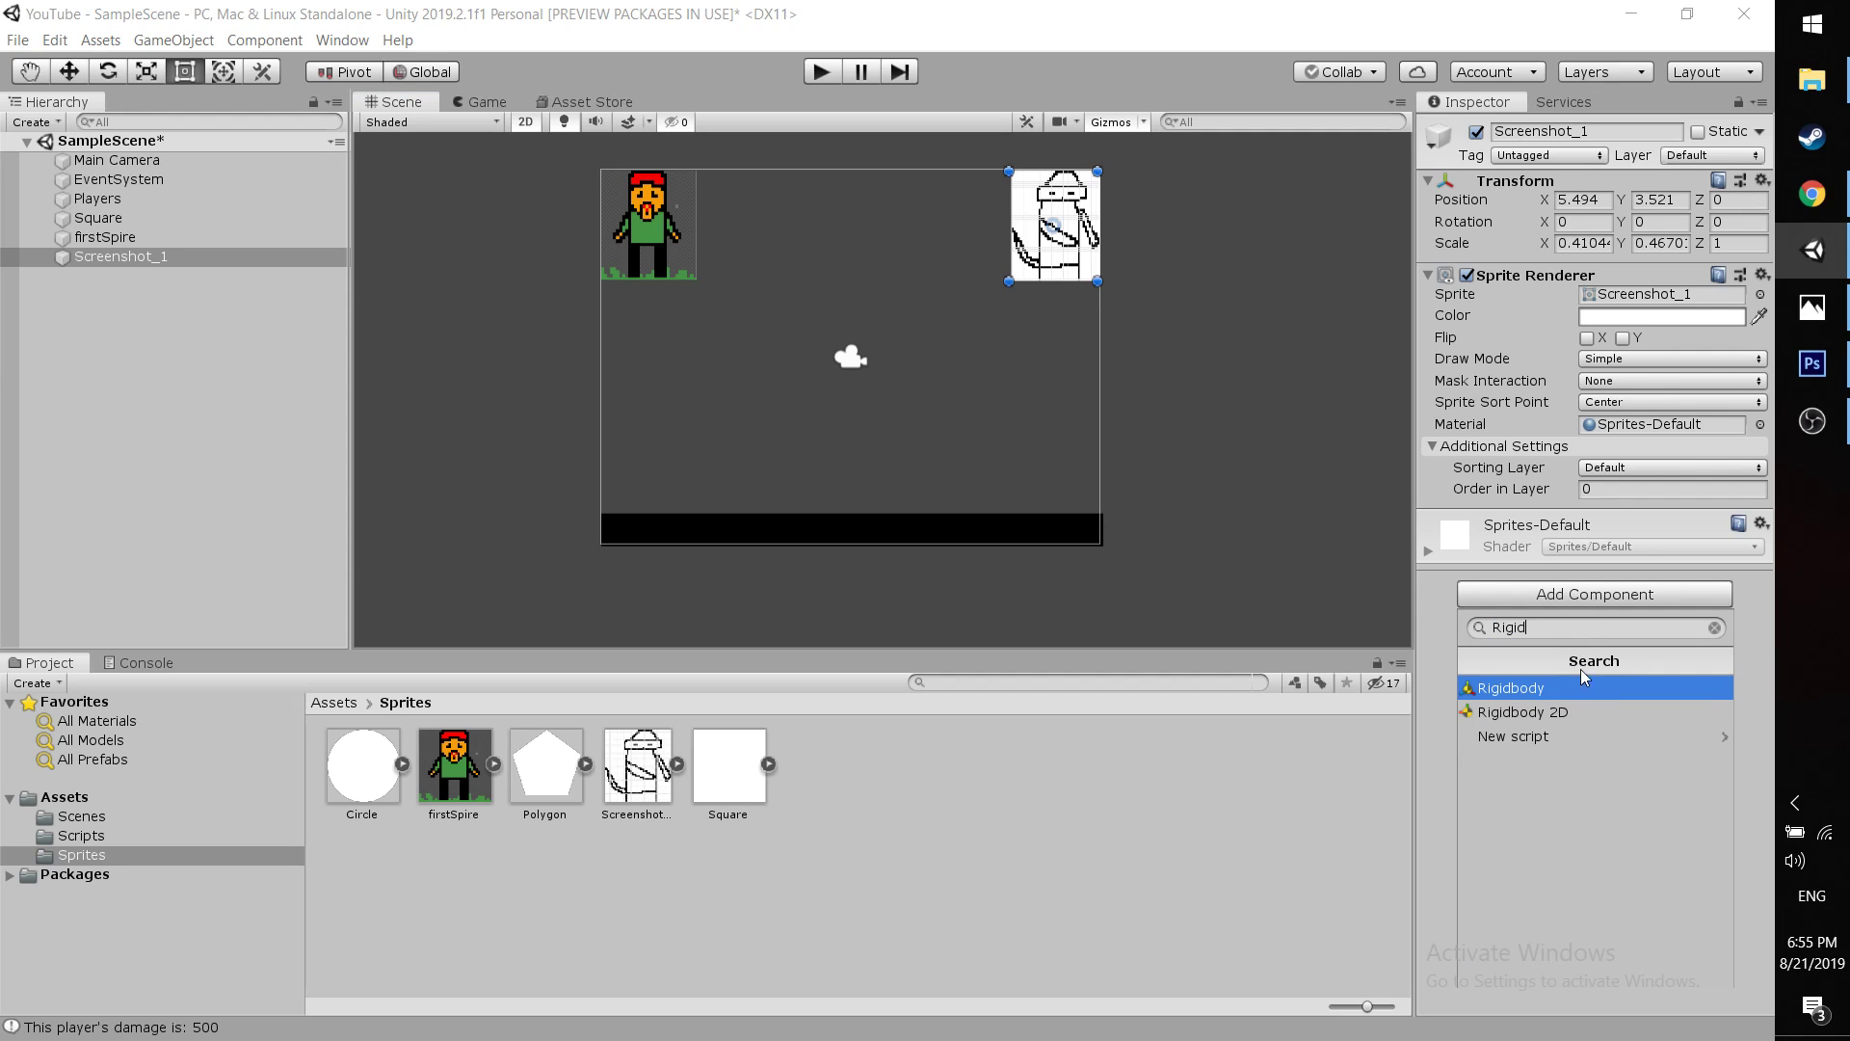
pyautogui.click(1584, 710)
pyautogui.click(1605, 692)
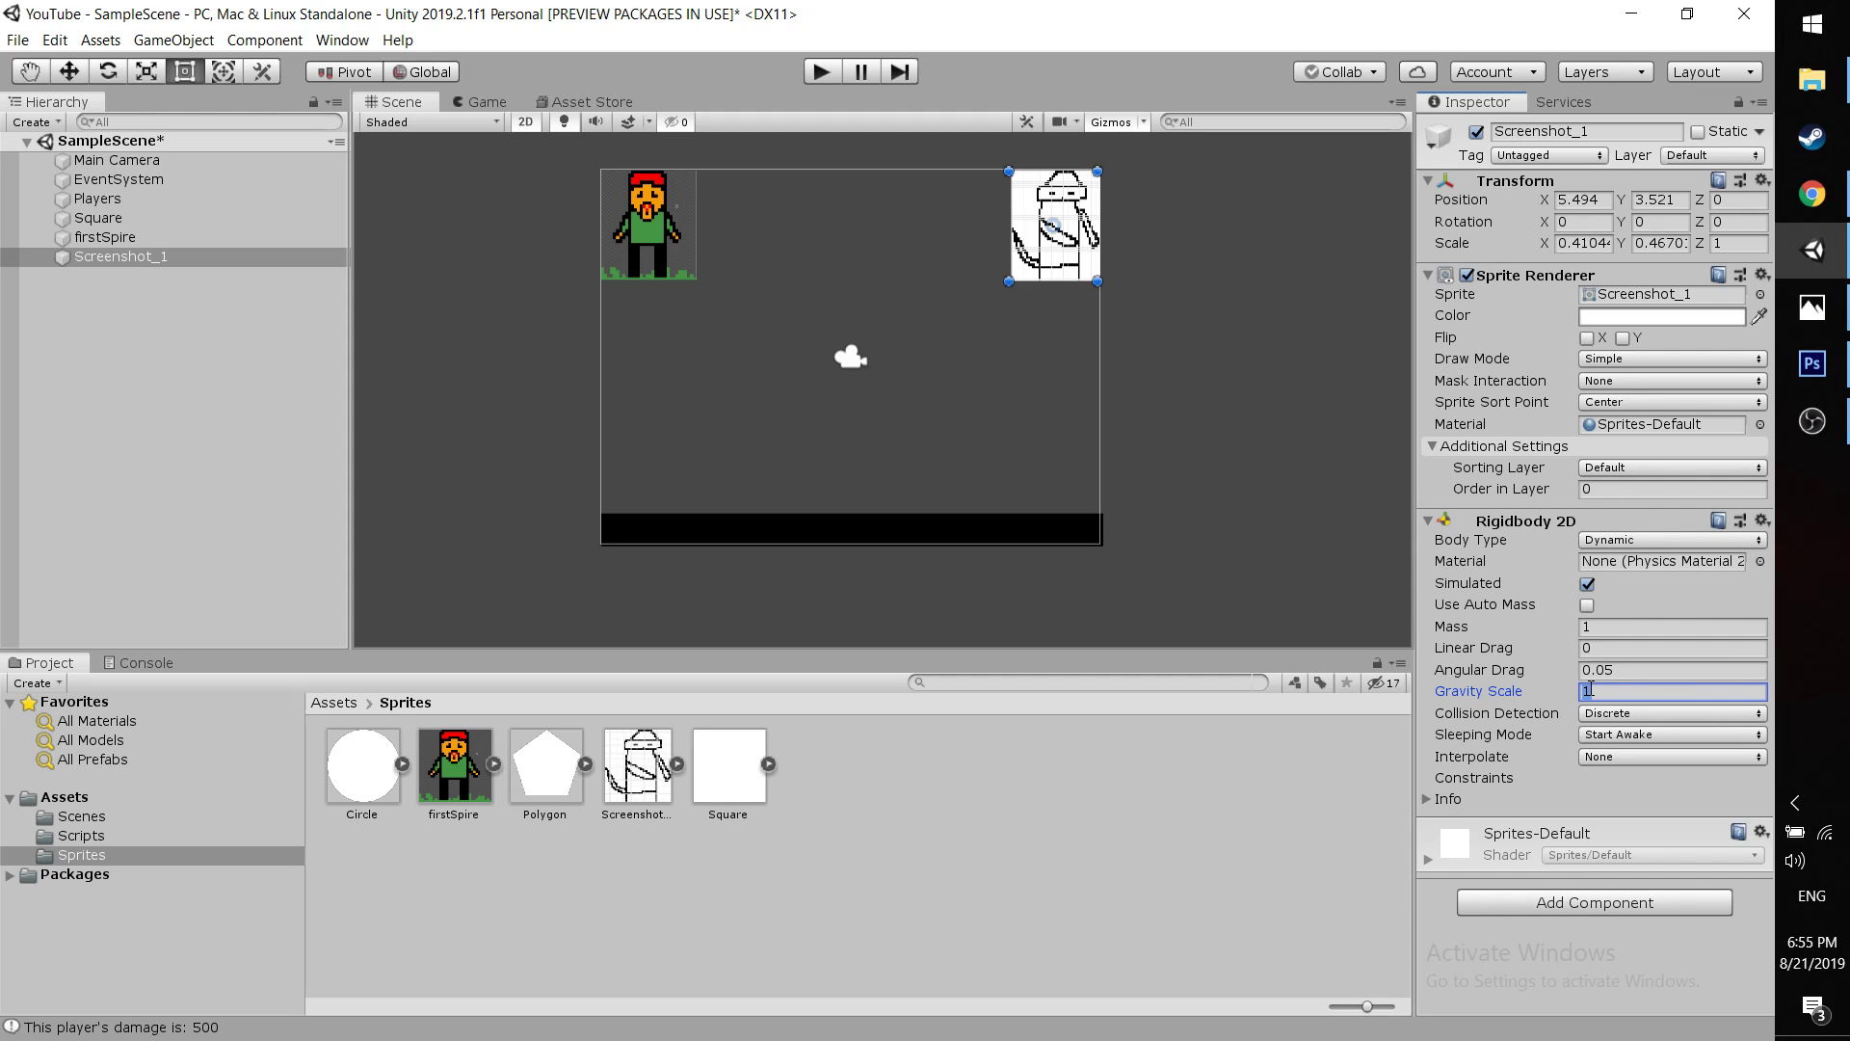
pyautogui.click(1016, 486)
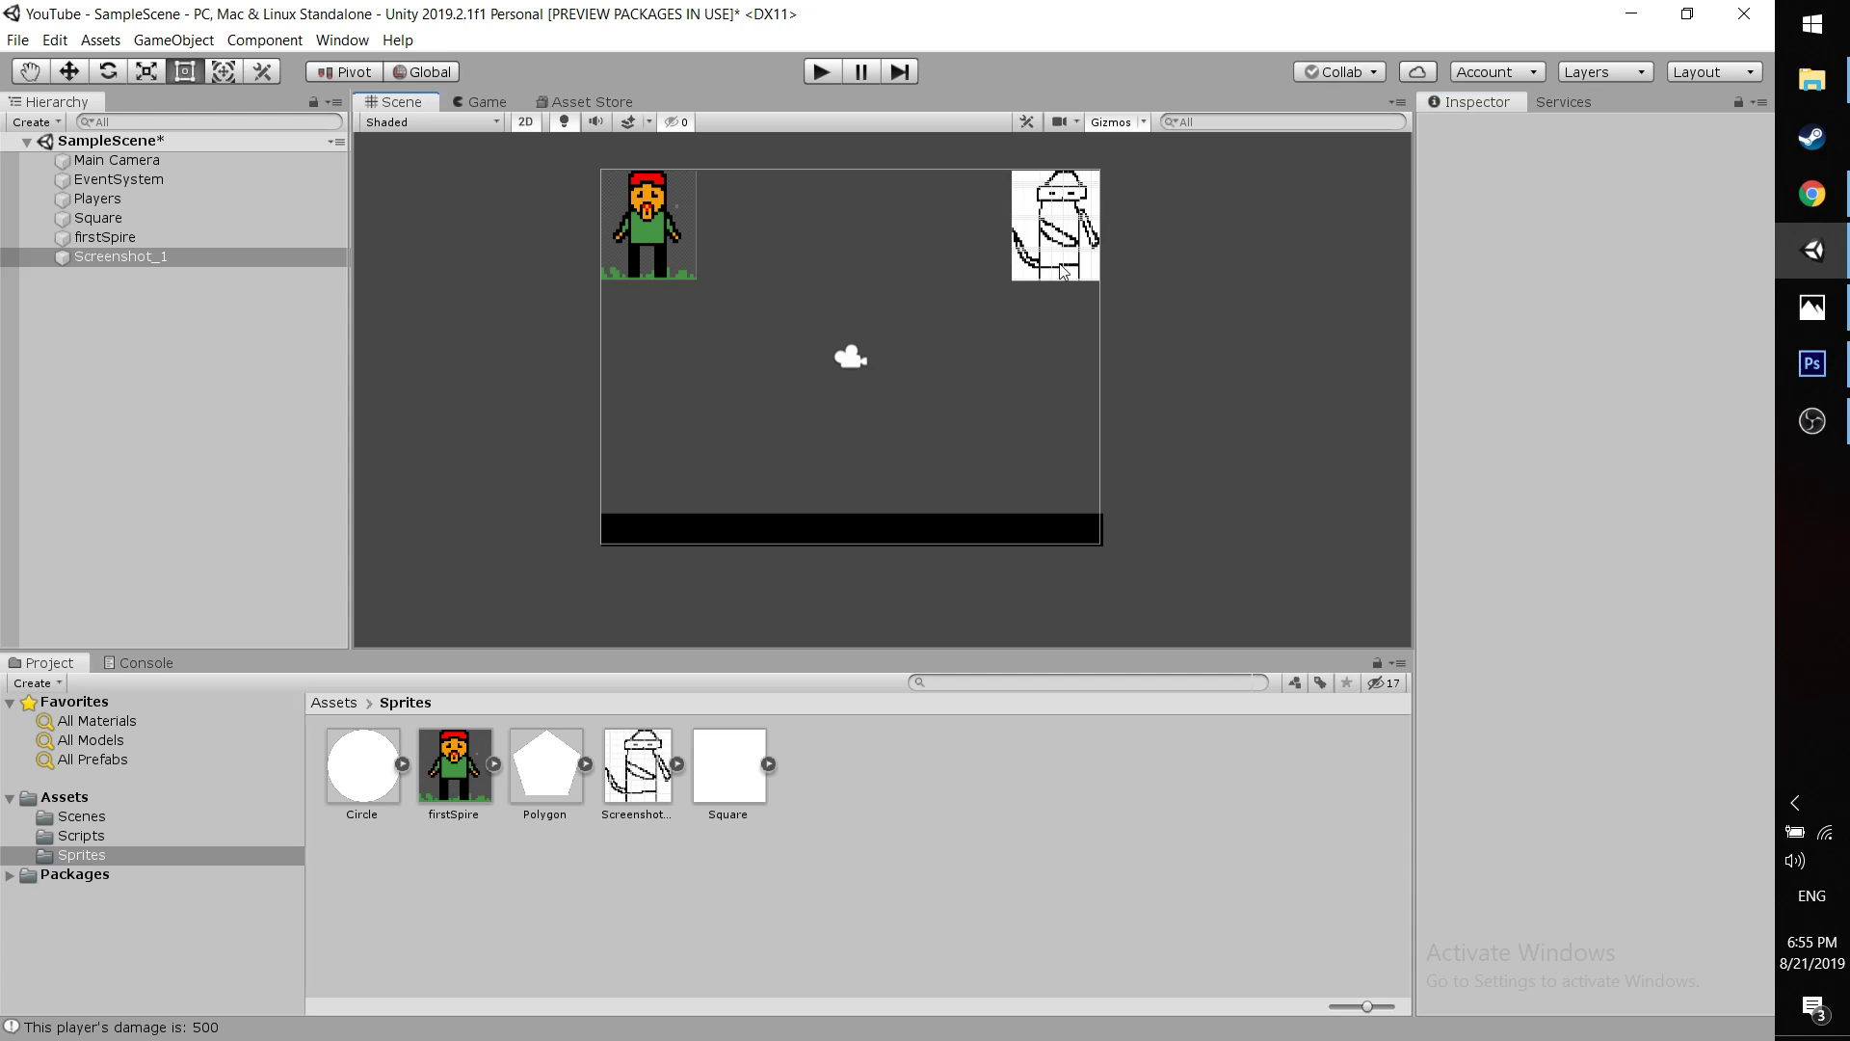
# Add a Box Collider 2D component to Screenshot_1
pyautogui.click(1060, 272)
pyautogui.click(1611, 904)
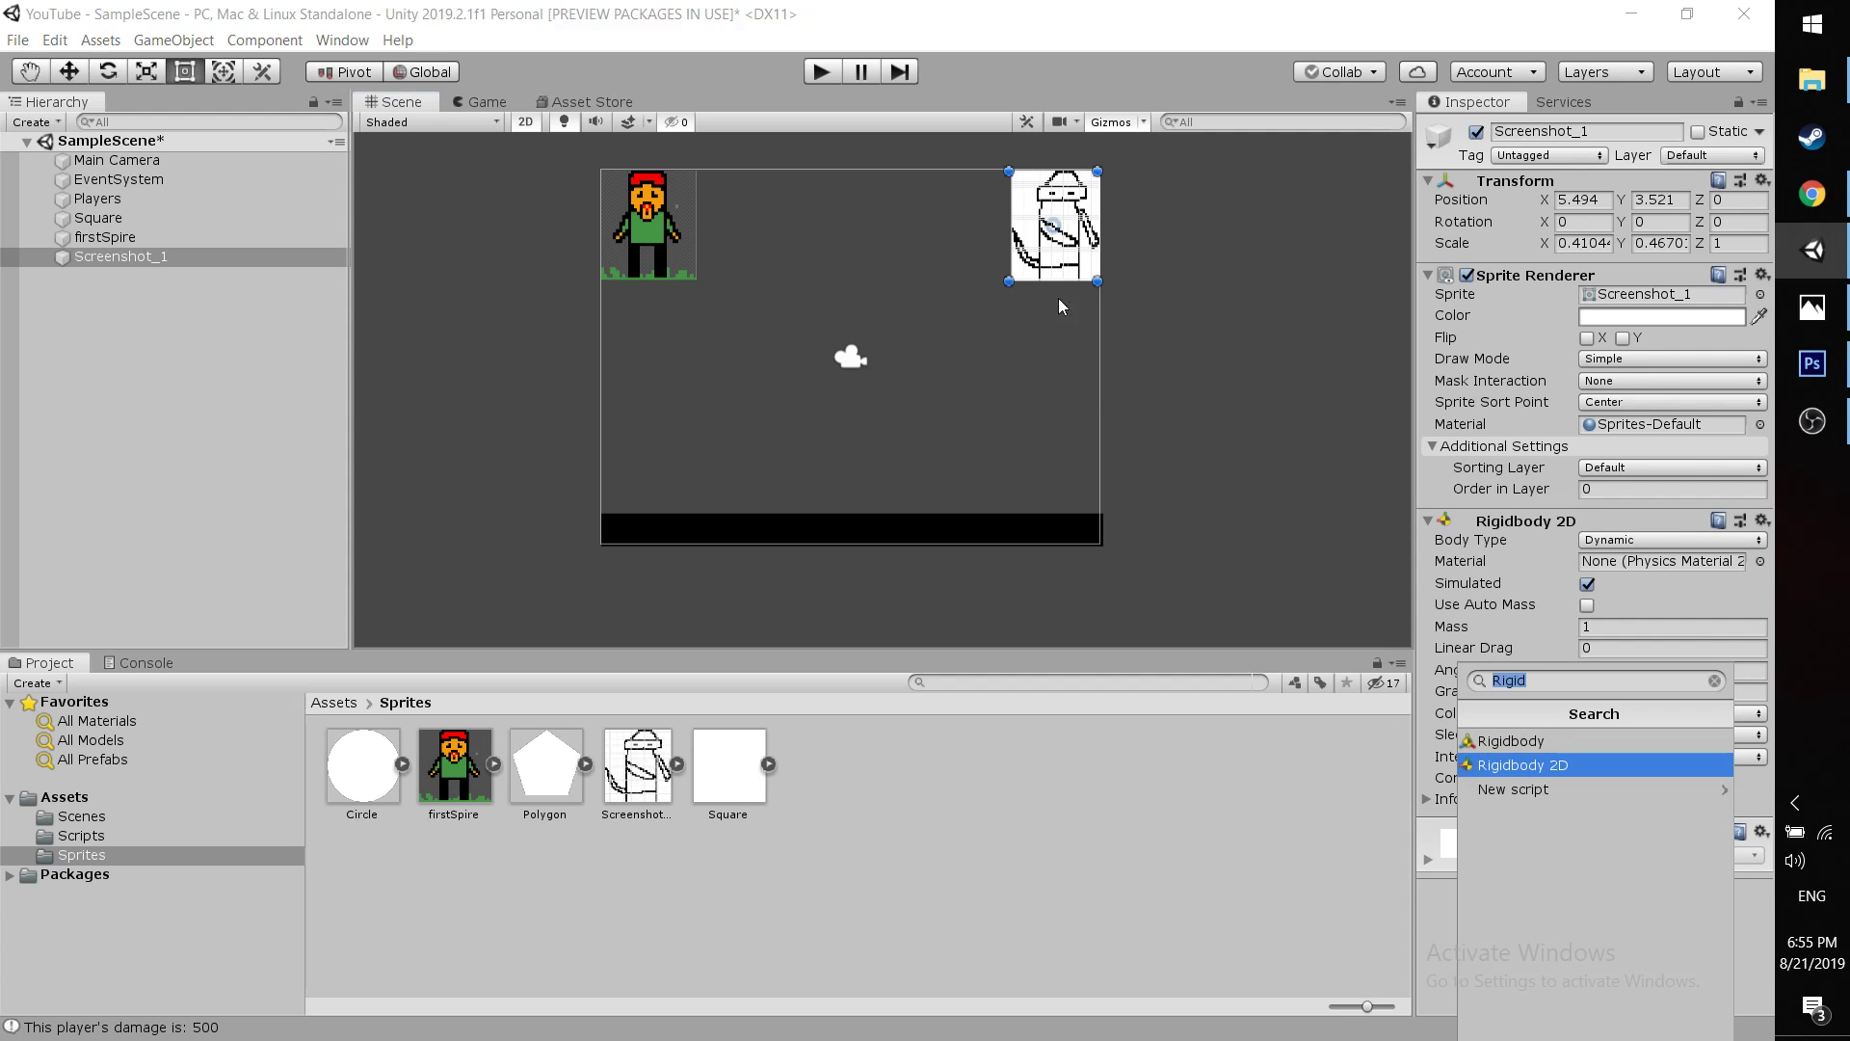
pyautogui.write('Coll')
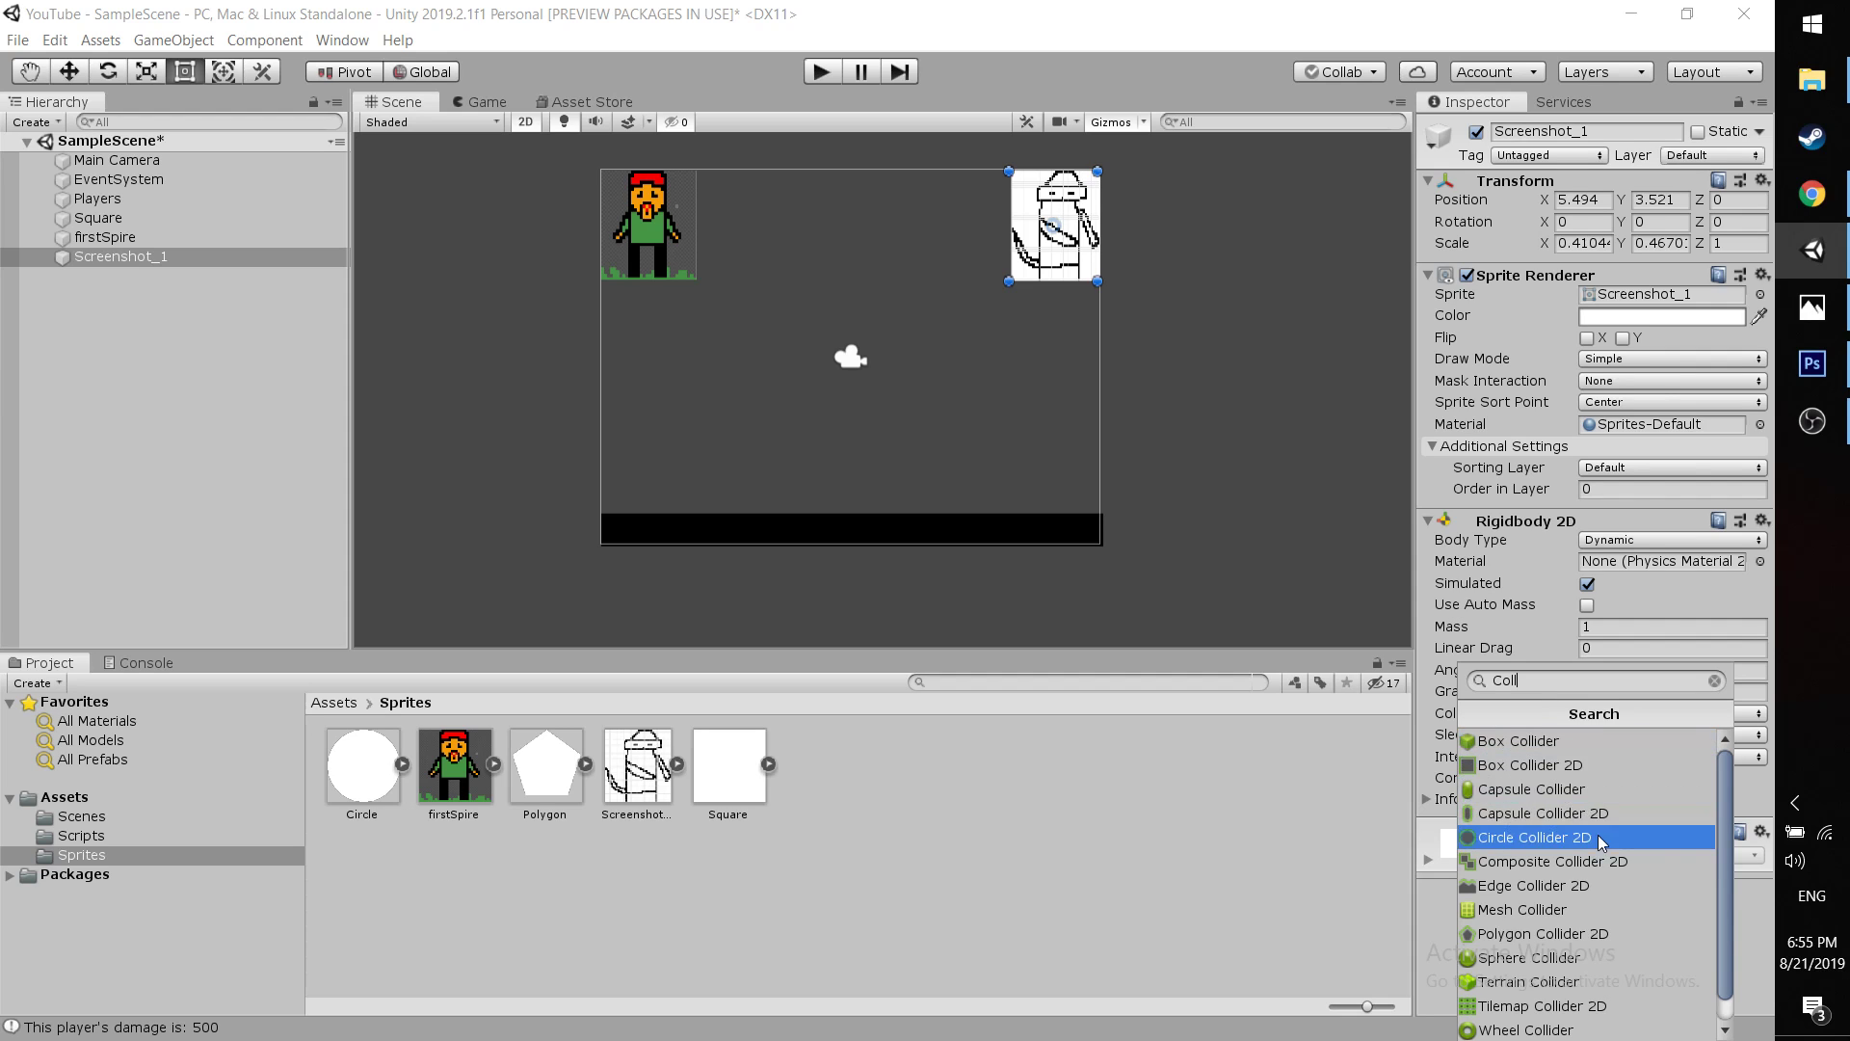
pyautogui.scroll(-1, 1597, 838)
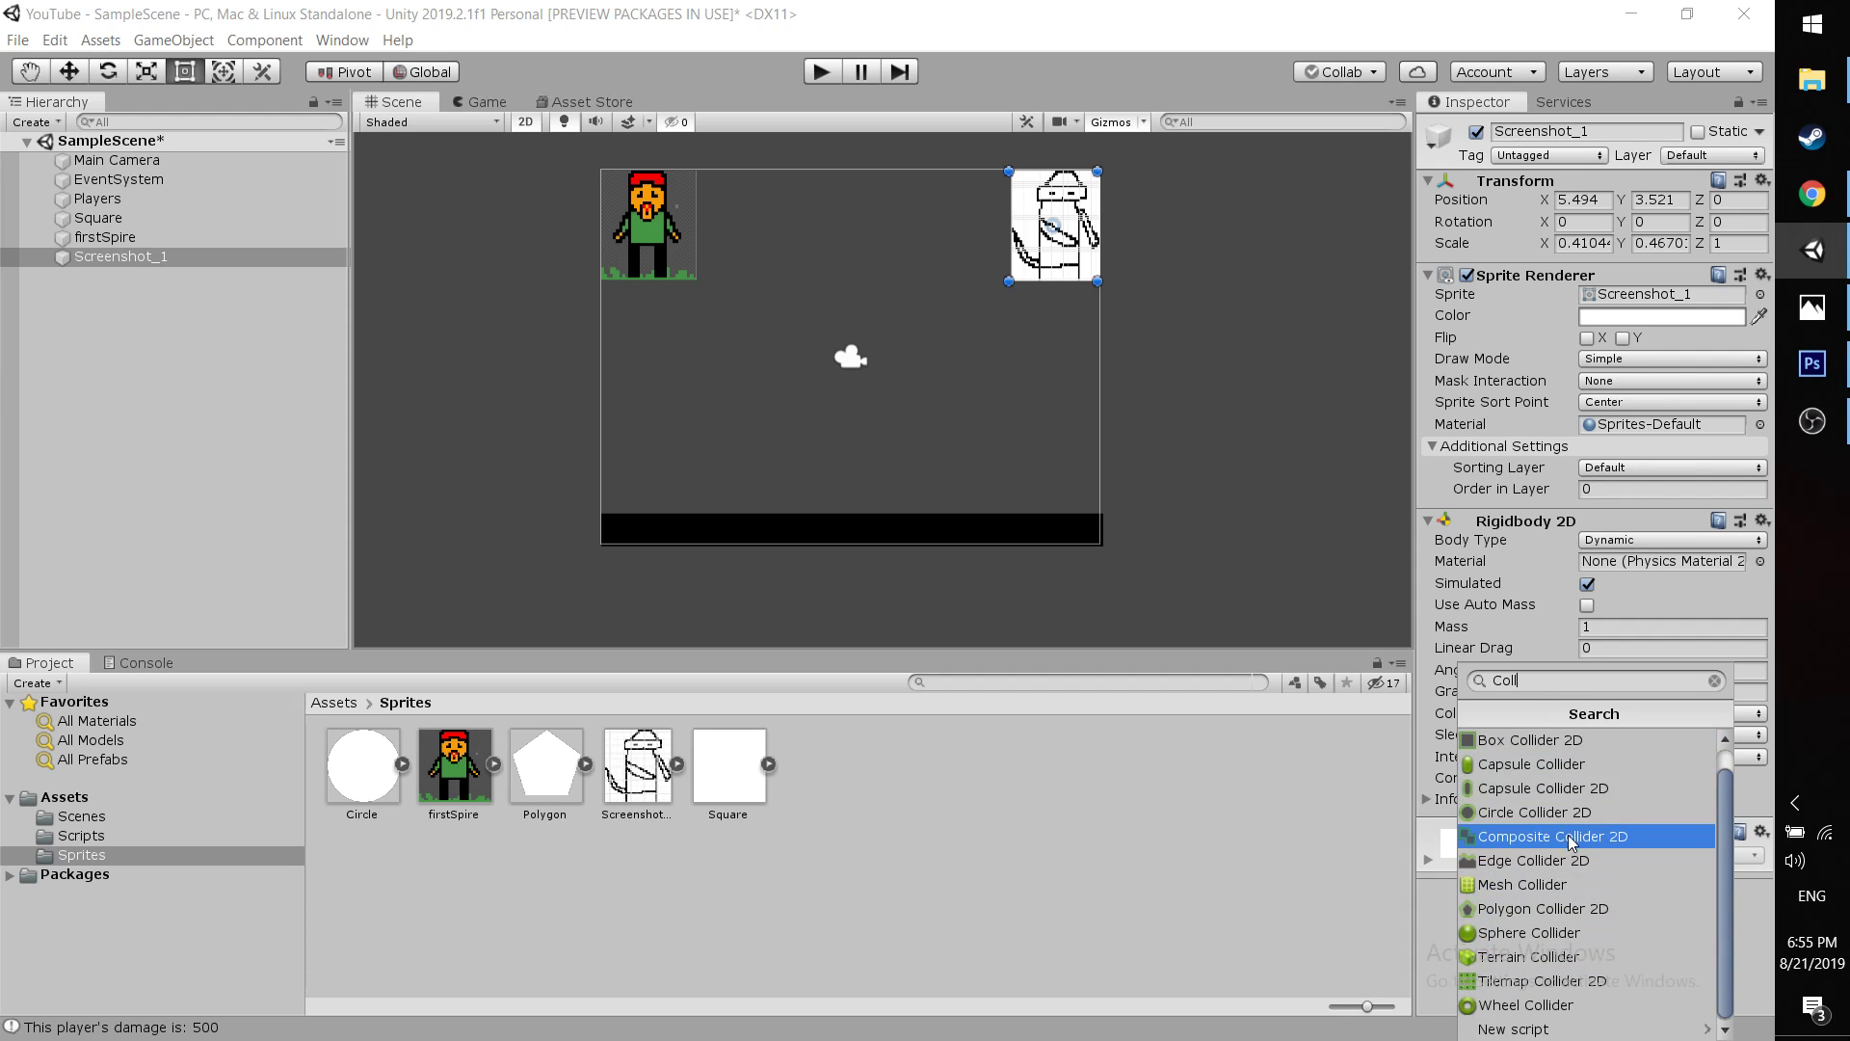
pyautogui.scroll(1, 1561, 968)
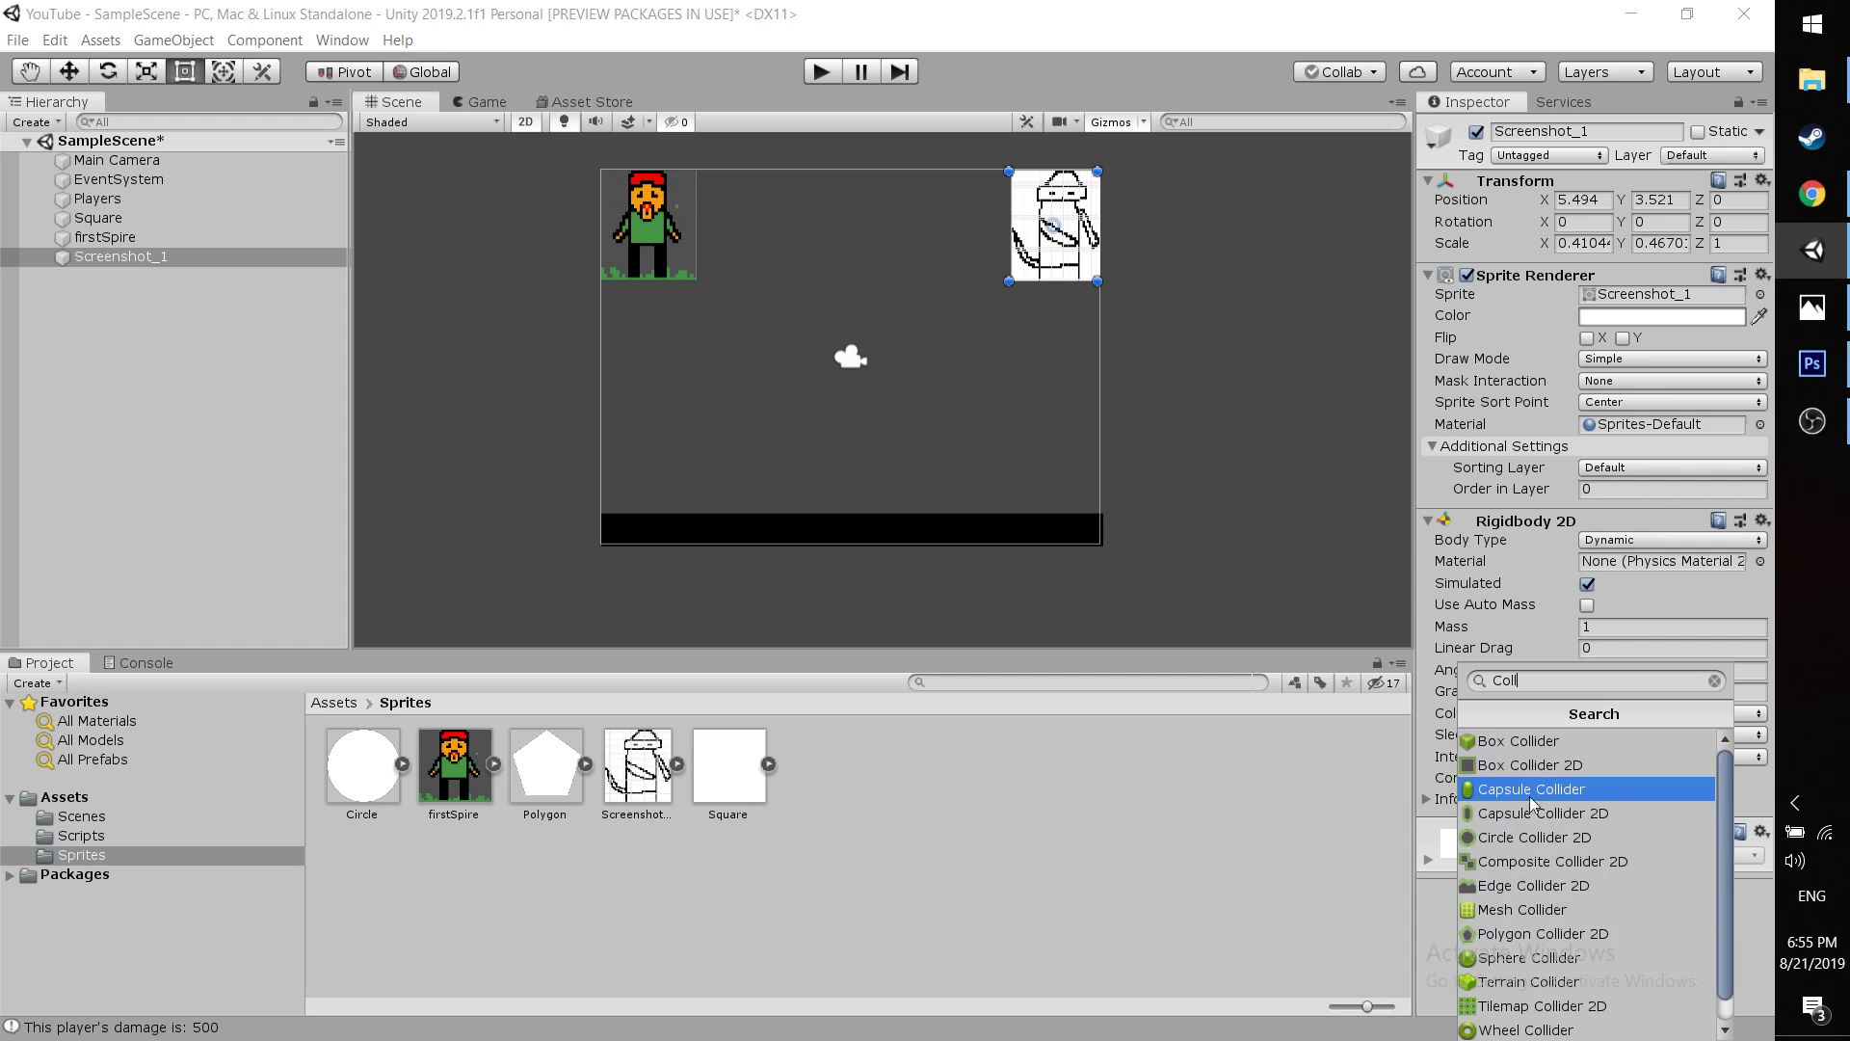
pyautogui.click(1513, 764)
# Inspect Screenshot_1's Box Collider 2D, play the scene to compare how both characters land, and stop it
pyautogui.scroll(6, 1067, 224)
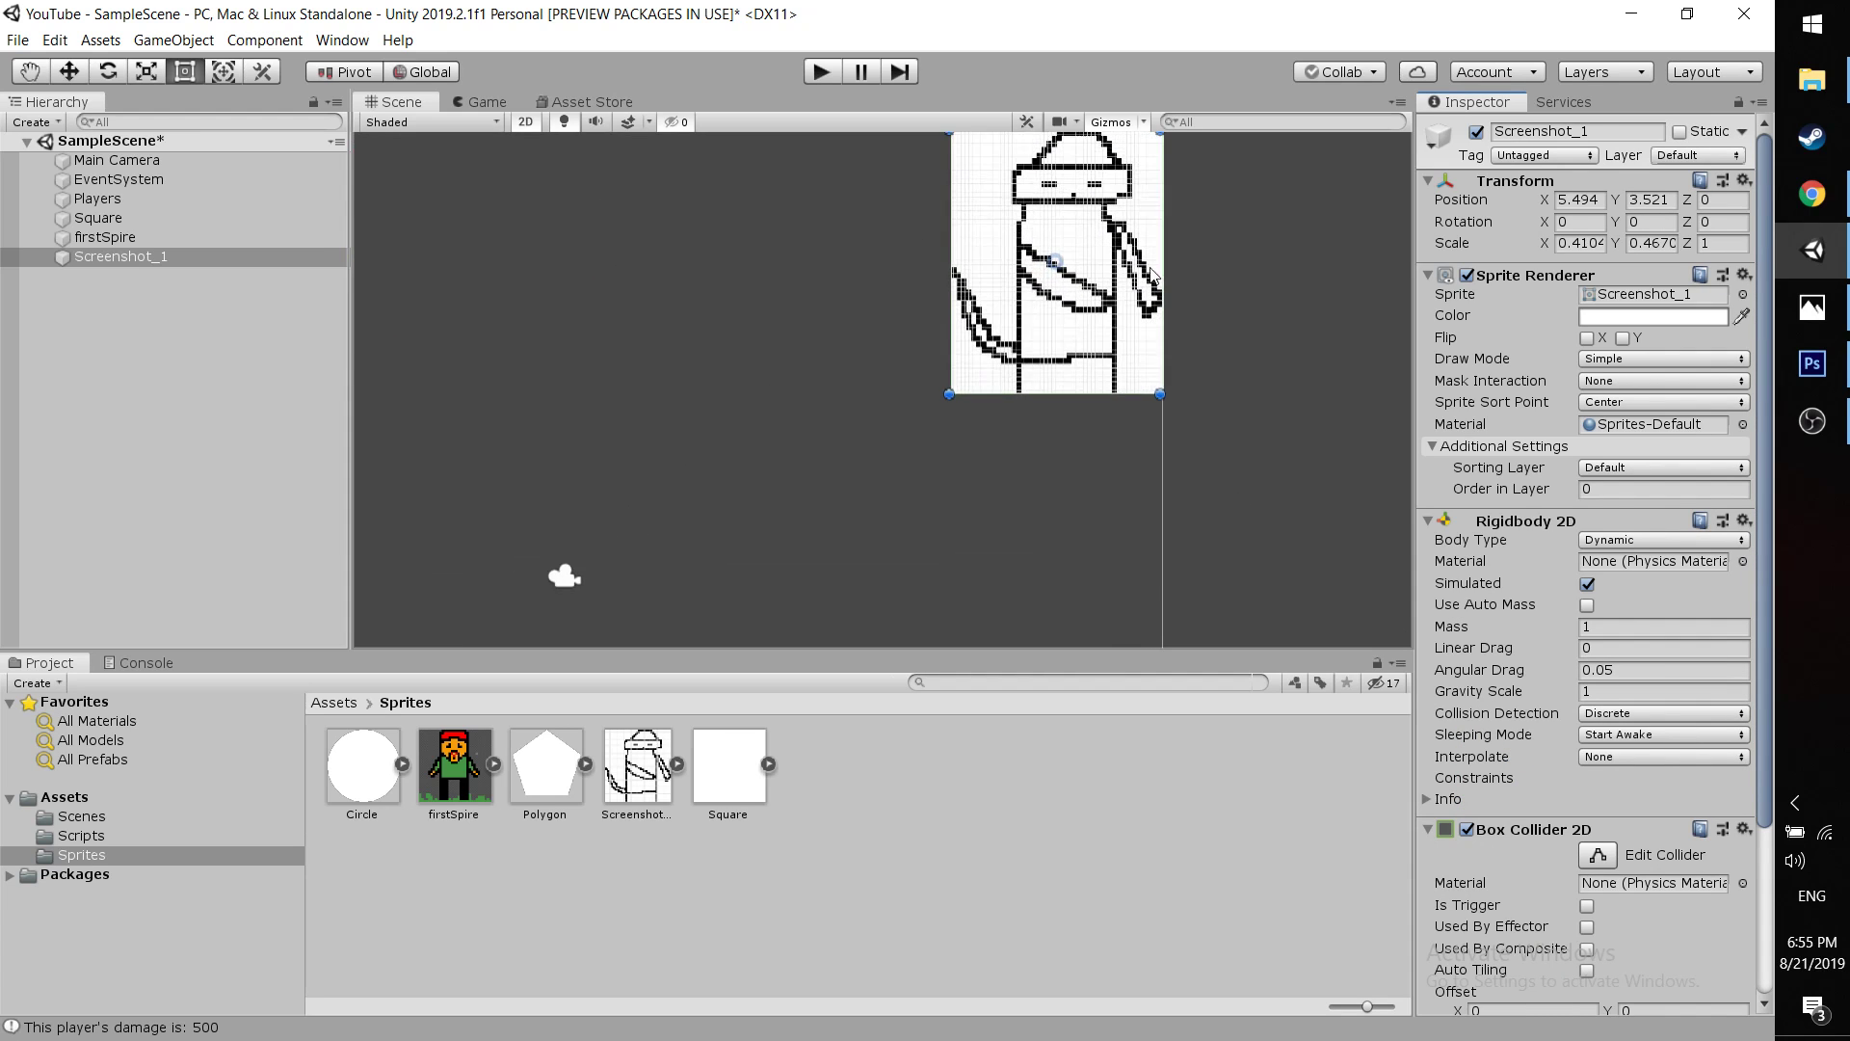
pyautogui.scroll(-6, 1094, 250)
pyautogui.click(1038, 355)
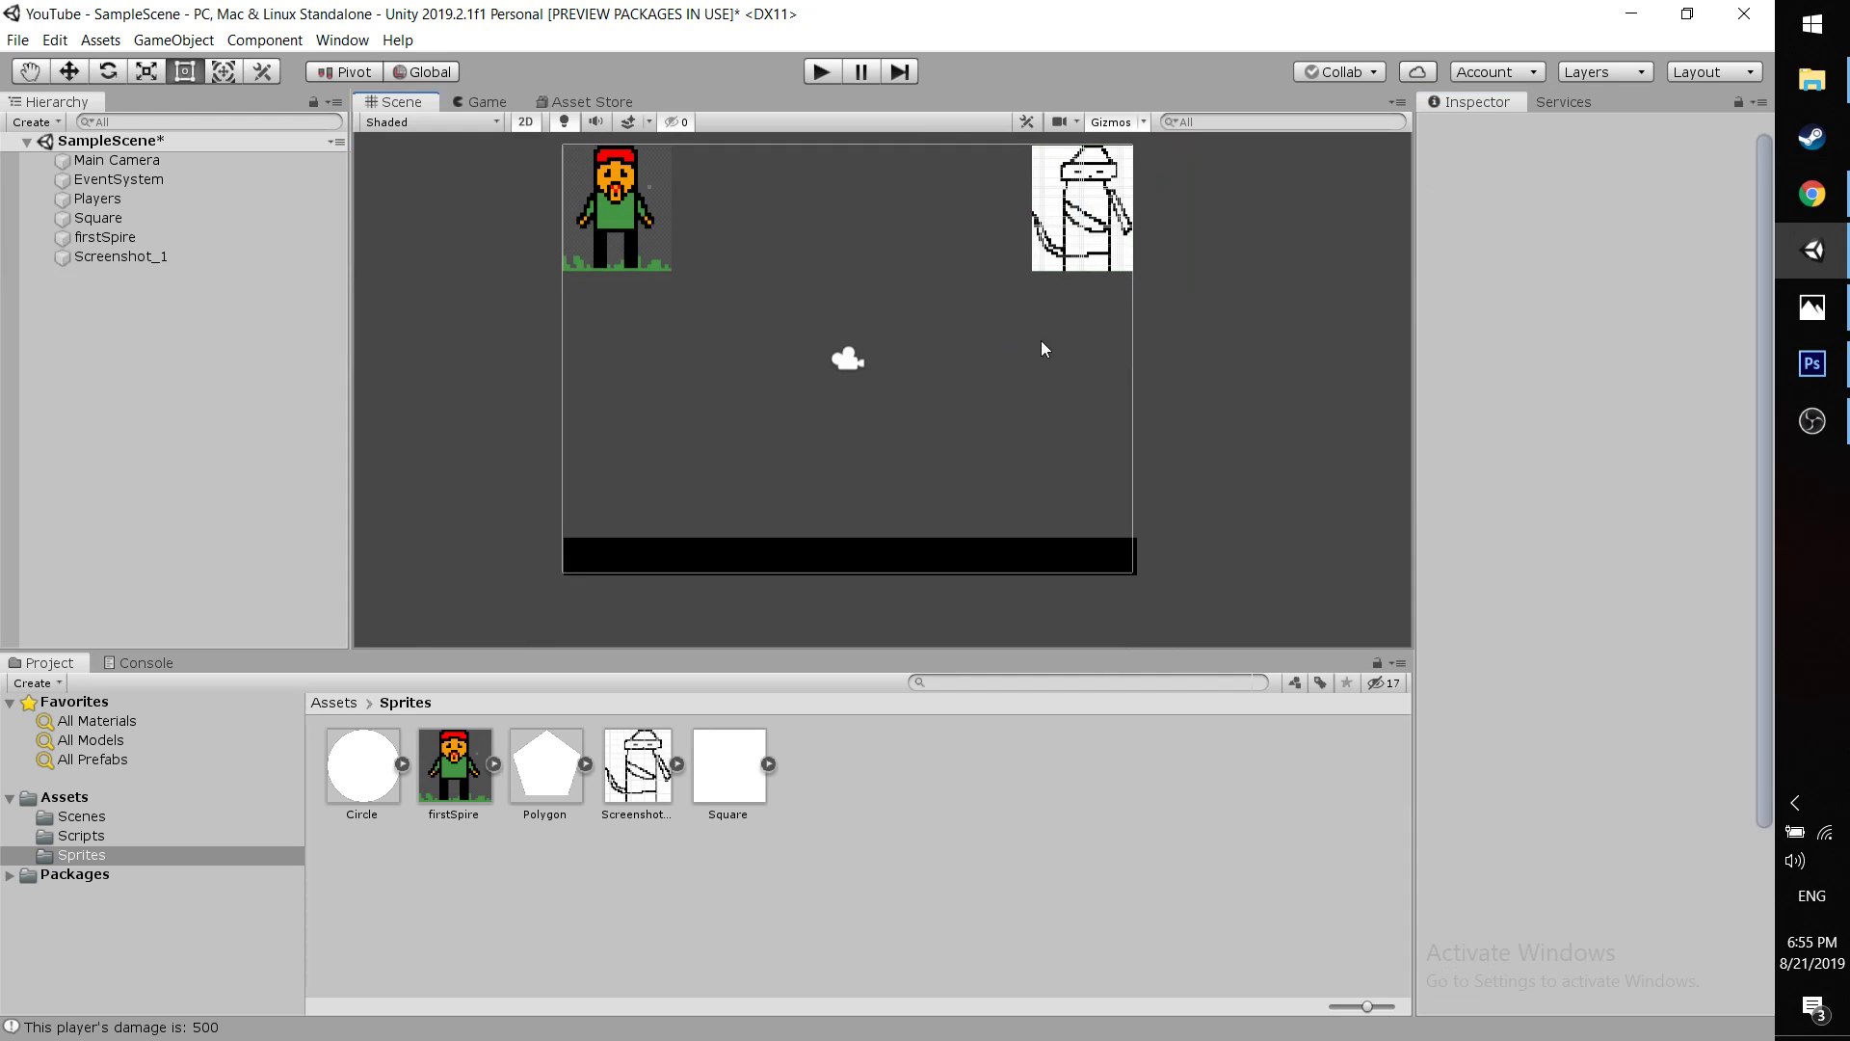
pyautogui.click(1060, 241)
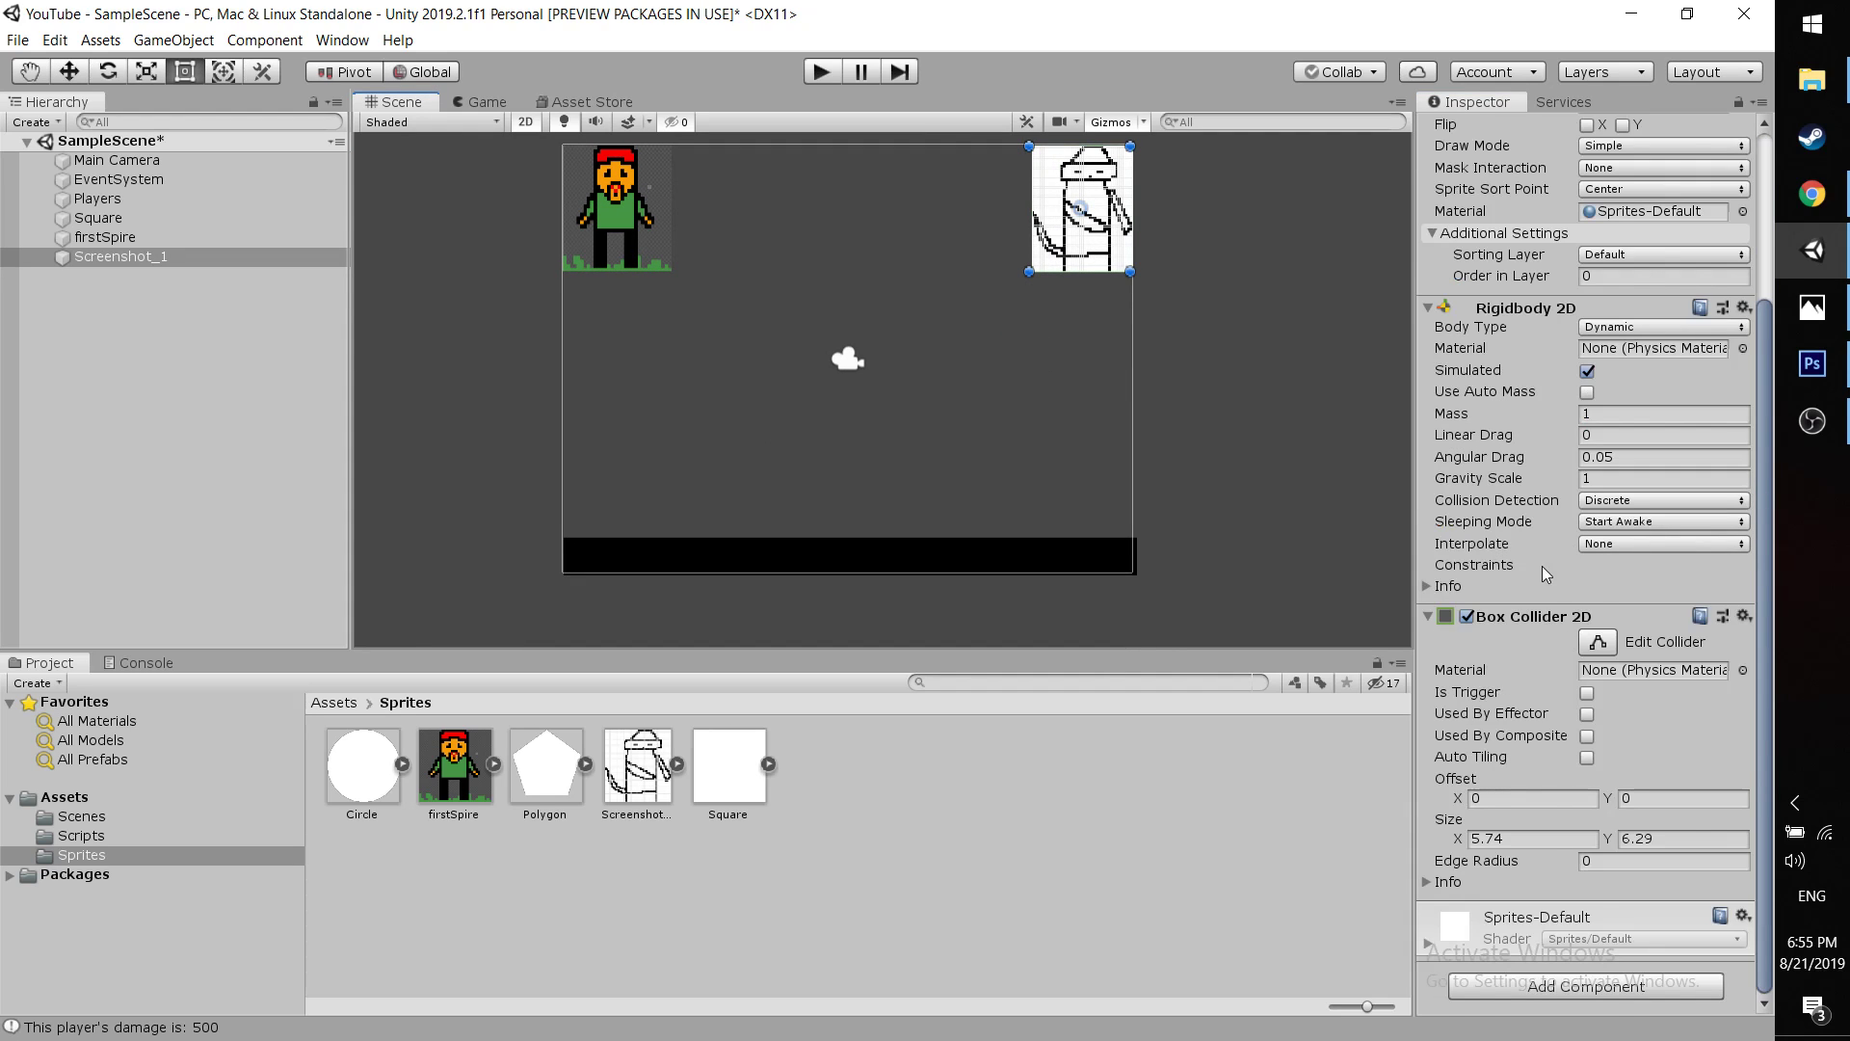
pyautogui.hotkey('ctrl', 'p')
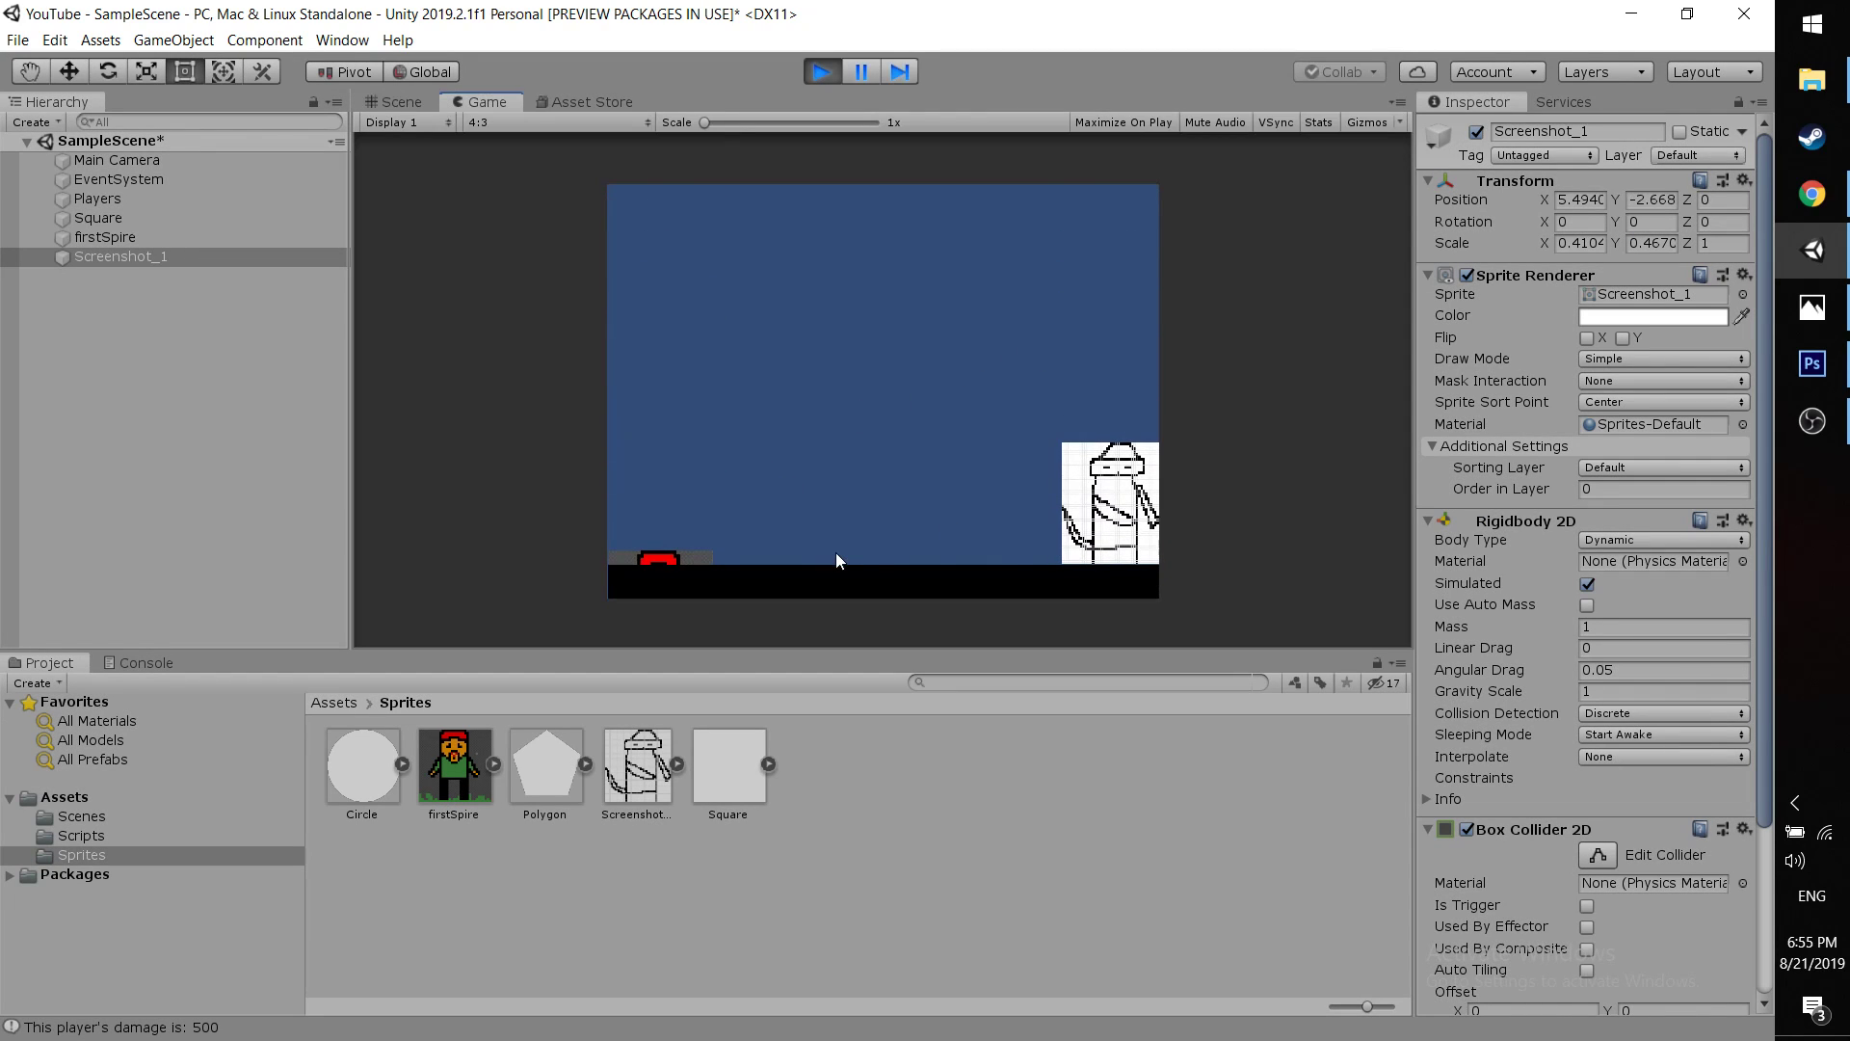
pyautogui.hotkey('ctrl', 'p')
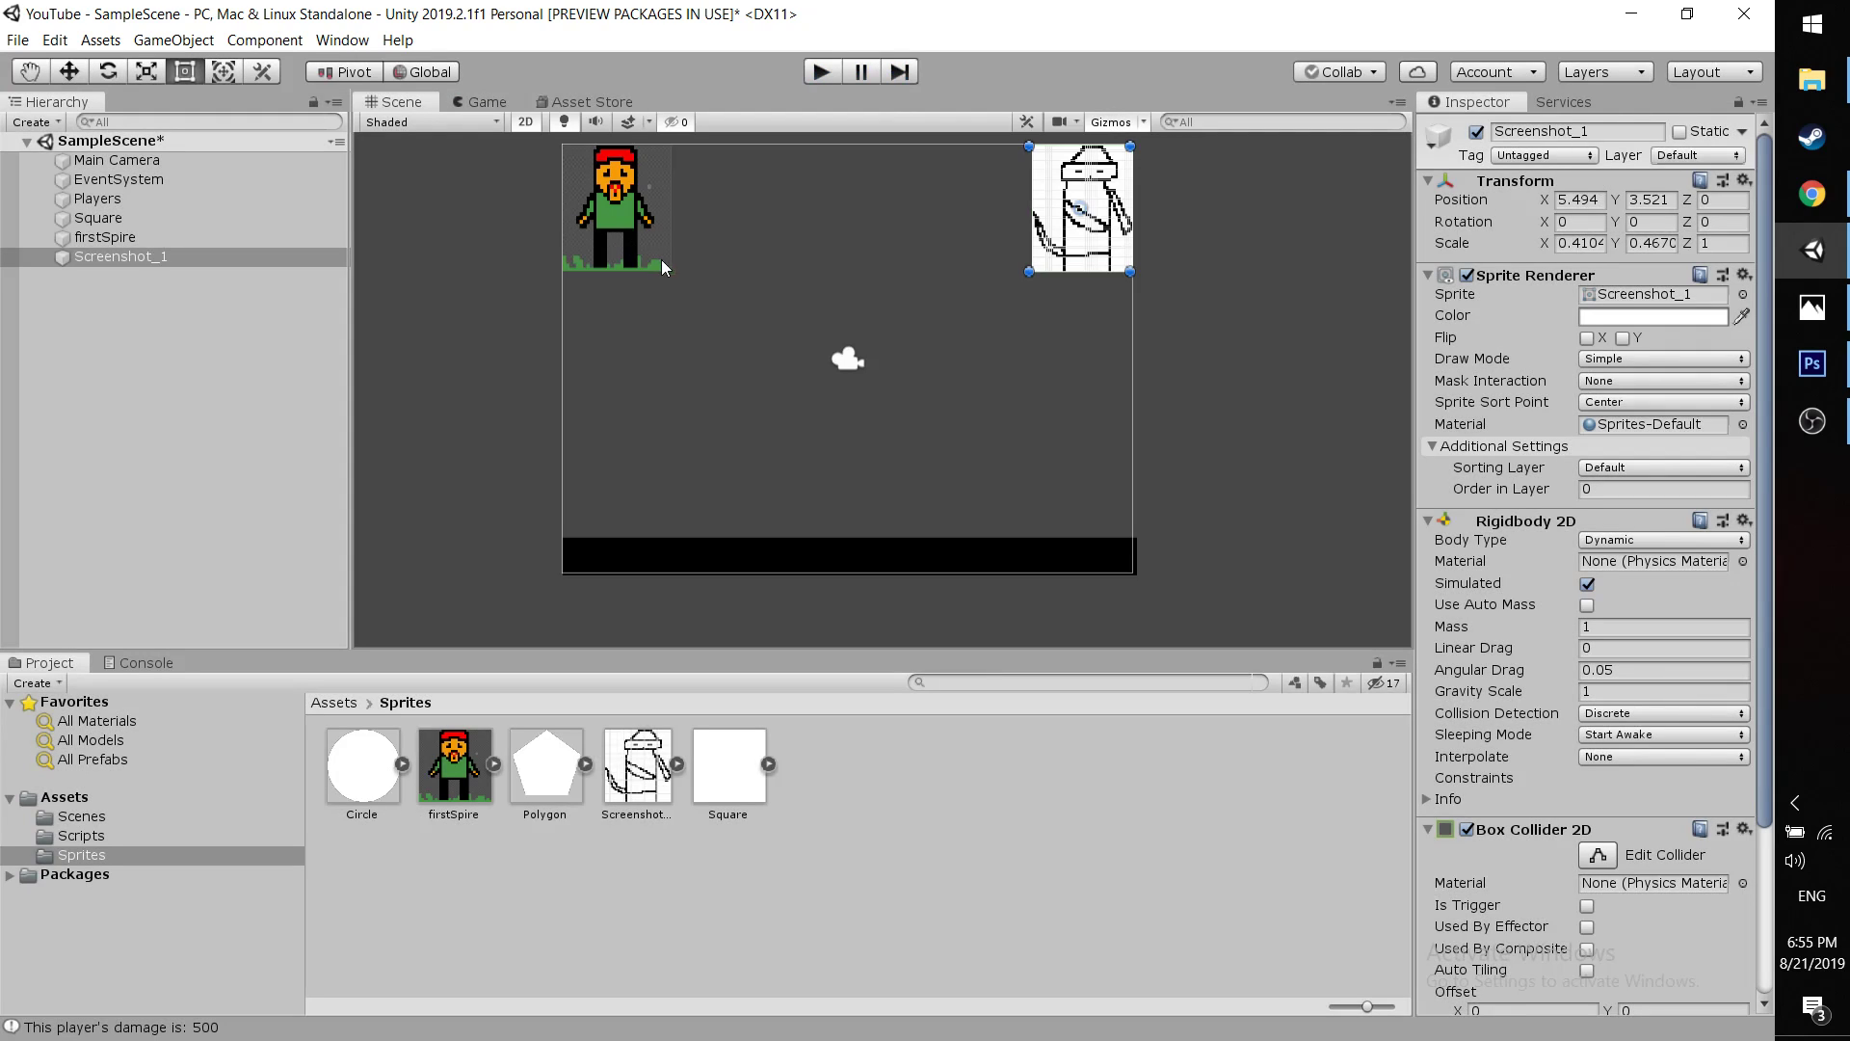
# Edit firstSpire's Box Collider 2D, extending its lower edge back down to the character's feet
pyautogui.click(627, 204)
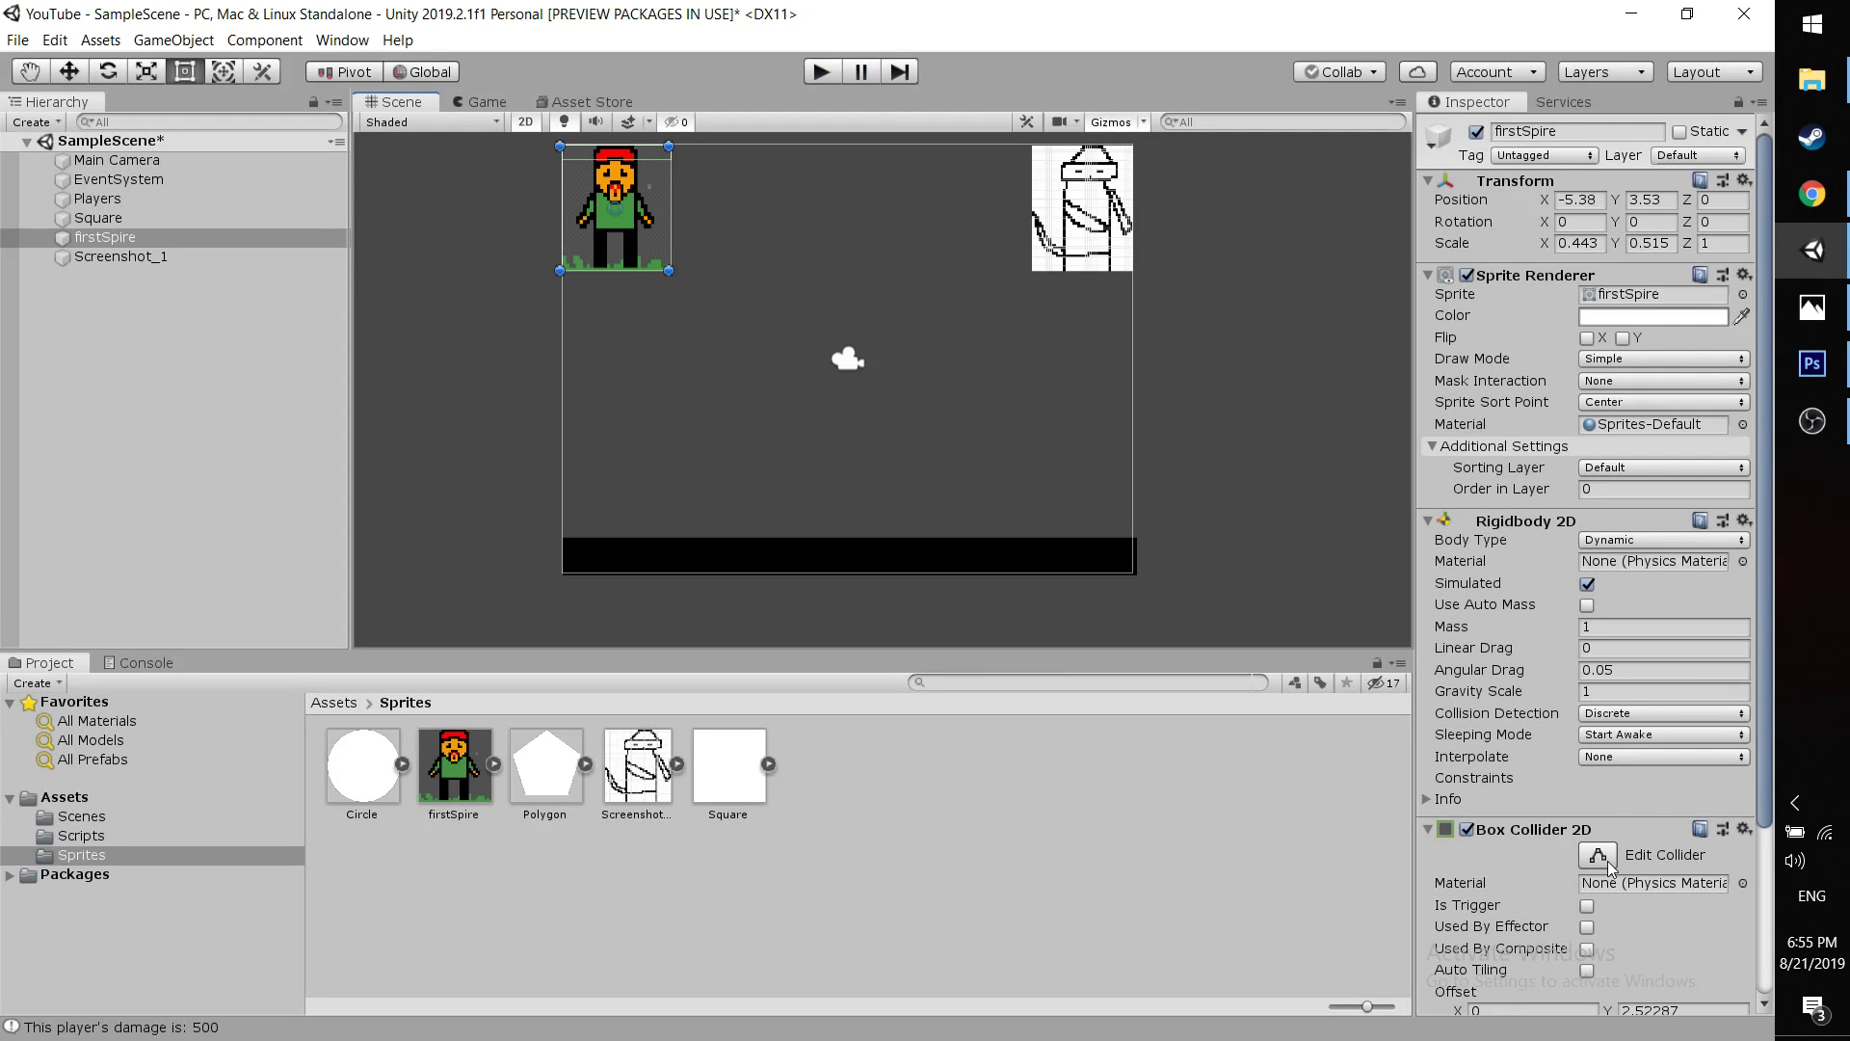
pyautogui.click(1598, 855)
pyautogui.moveTo(617, 270)
pyautogui.mouseDown()
pyautogui.moveTo(627, 253)
pyautogui.moveTo(627, 267)
pyautogui.mouseUp()
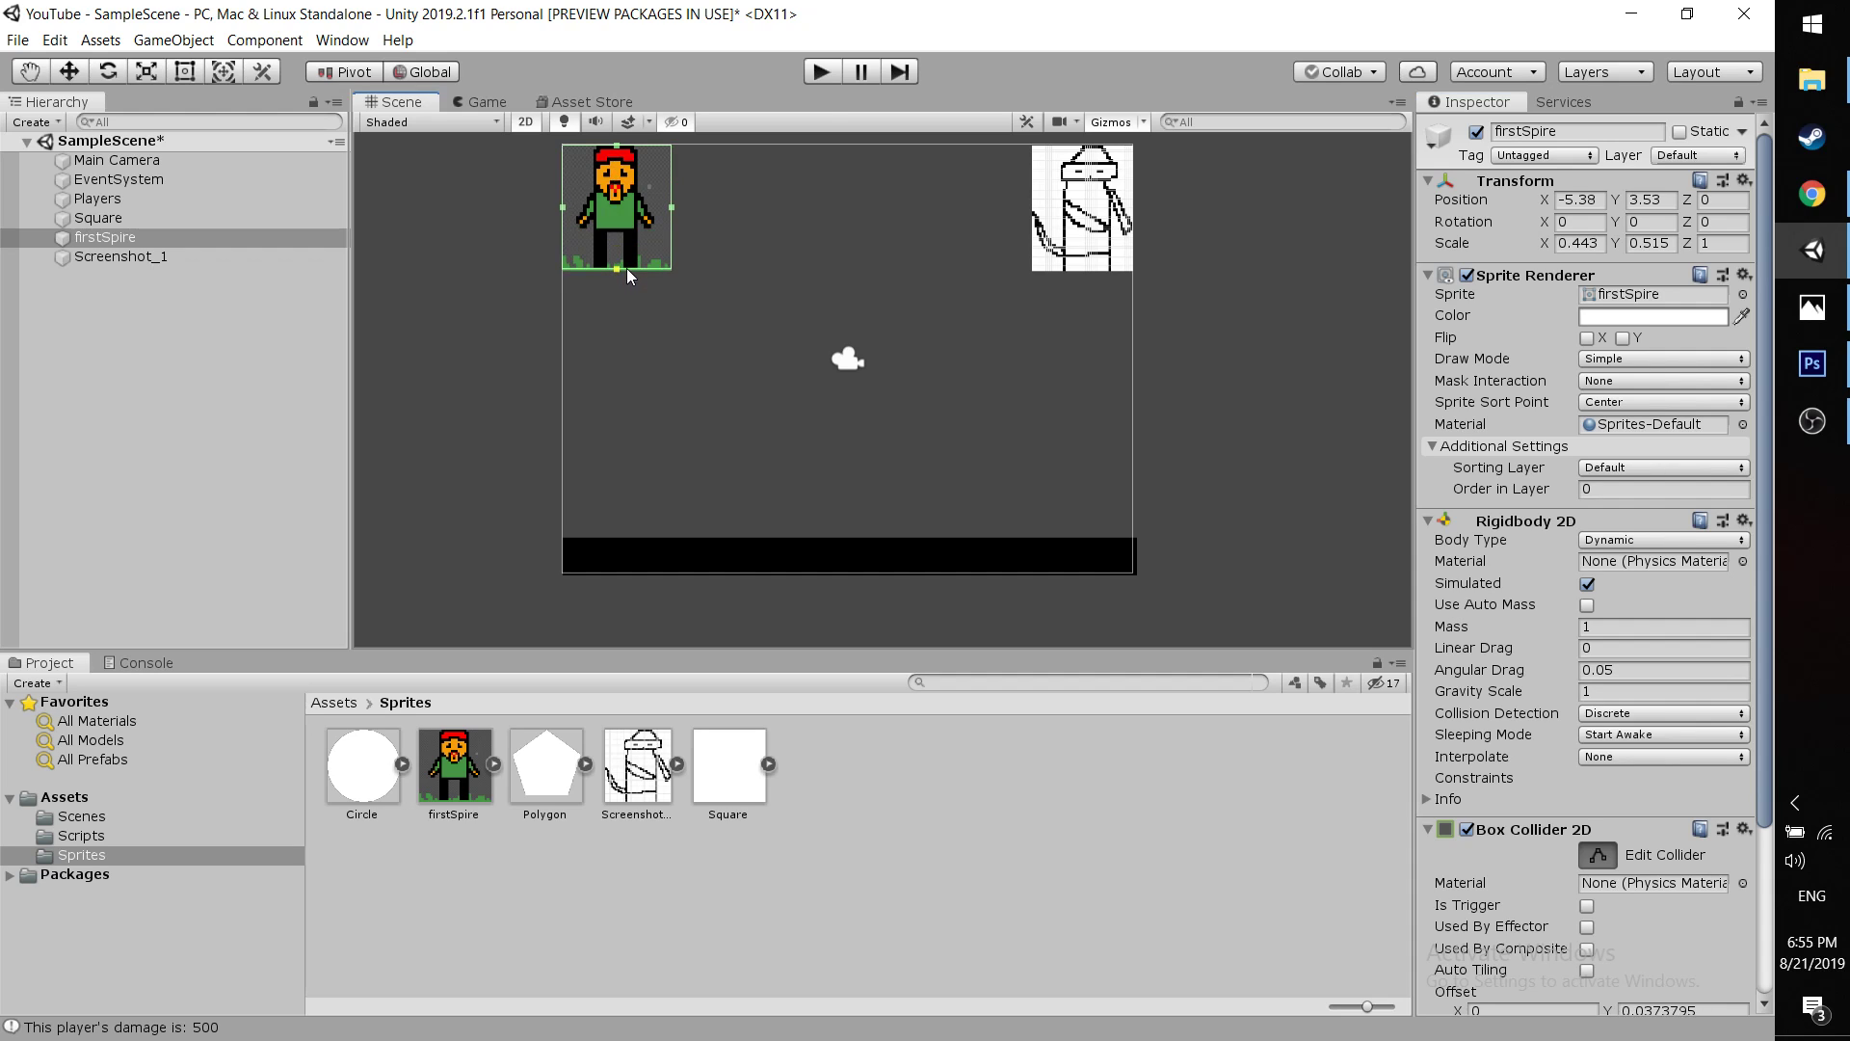
# Play the scene to test both characters with full-height colliders, stop it, and clear the selection
pyautogui.click(821, 73)
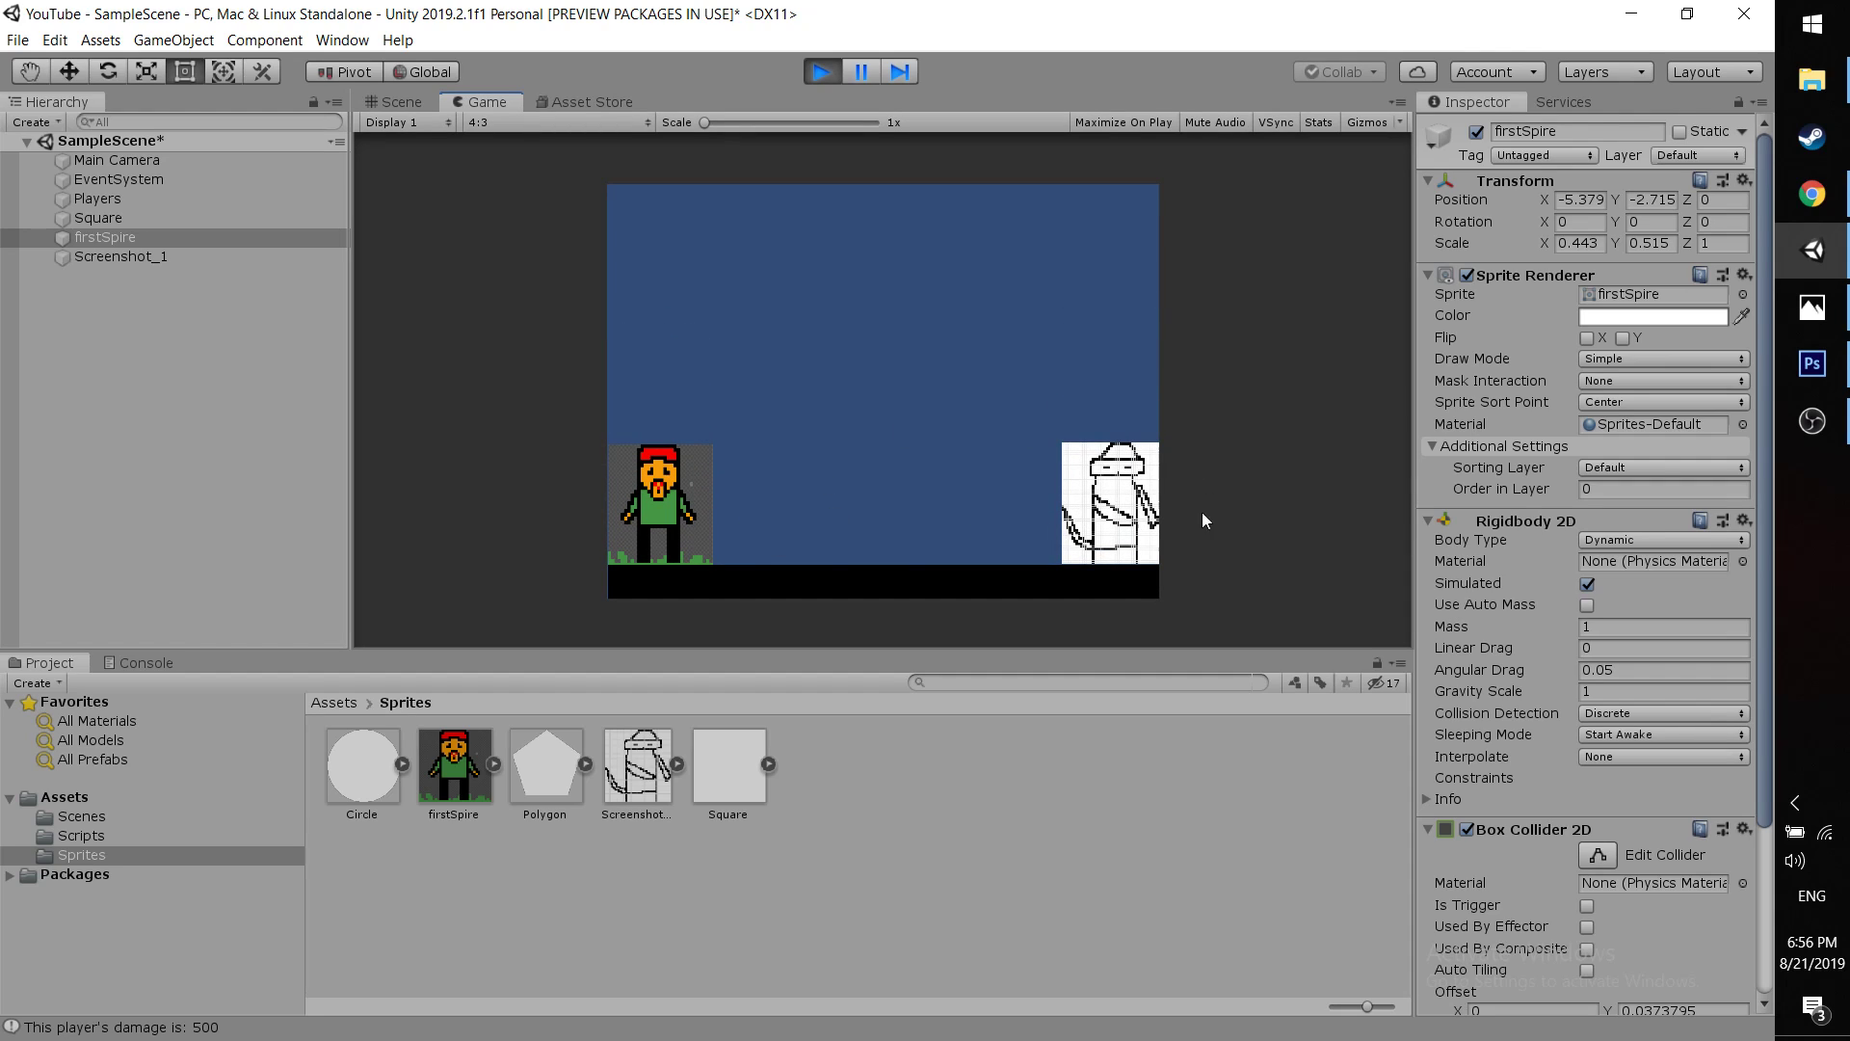
pyautogui.click(831, 76)
pyautogui.click(1272, 318)
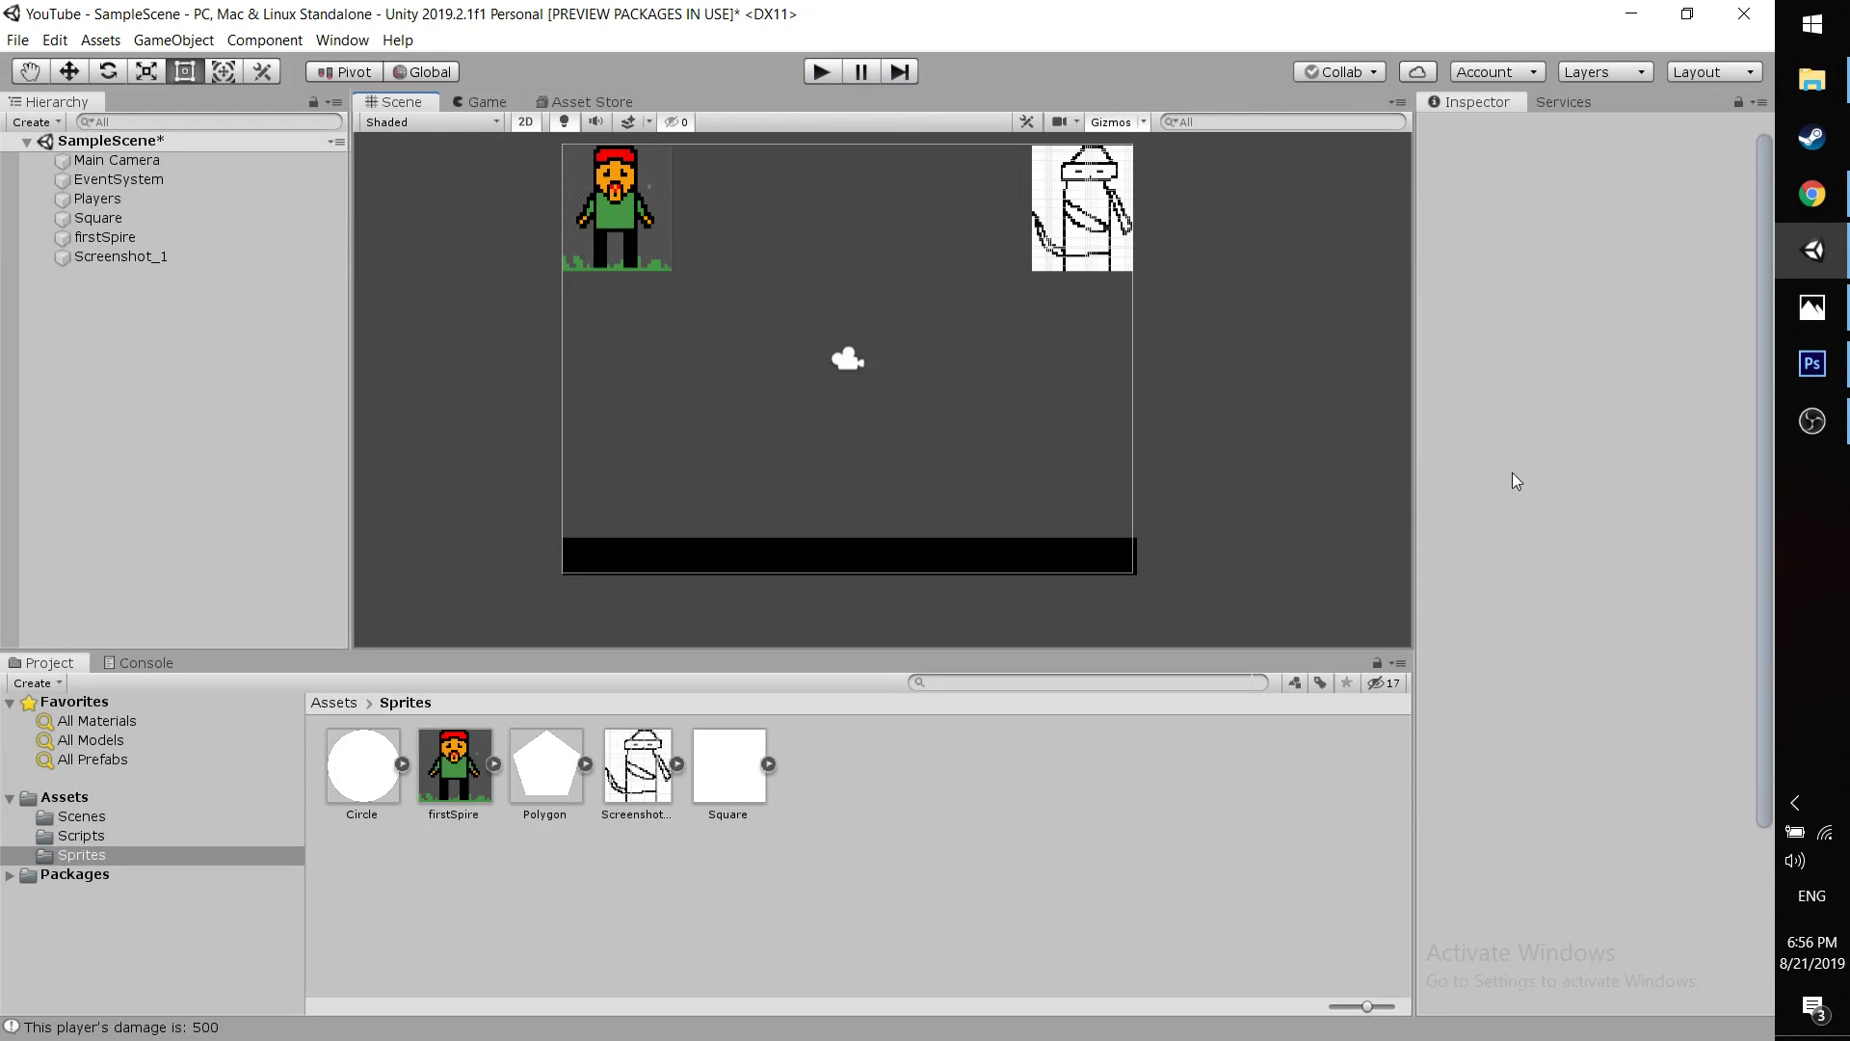
# Set the gravity scale of firstSpire's Rigidbody 2D to 0.3
pyautogui.click(598, 188)
pyautogui.click(1523, 692)
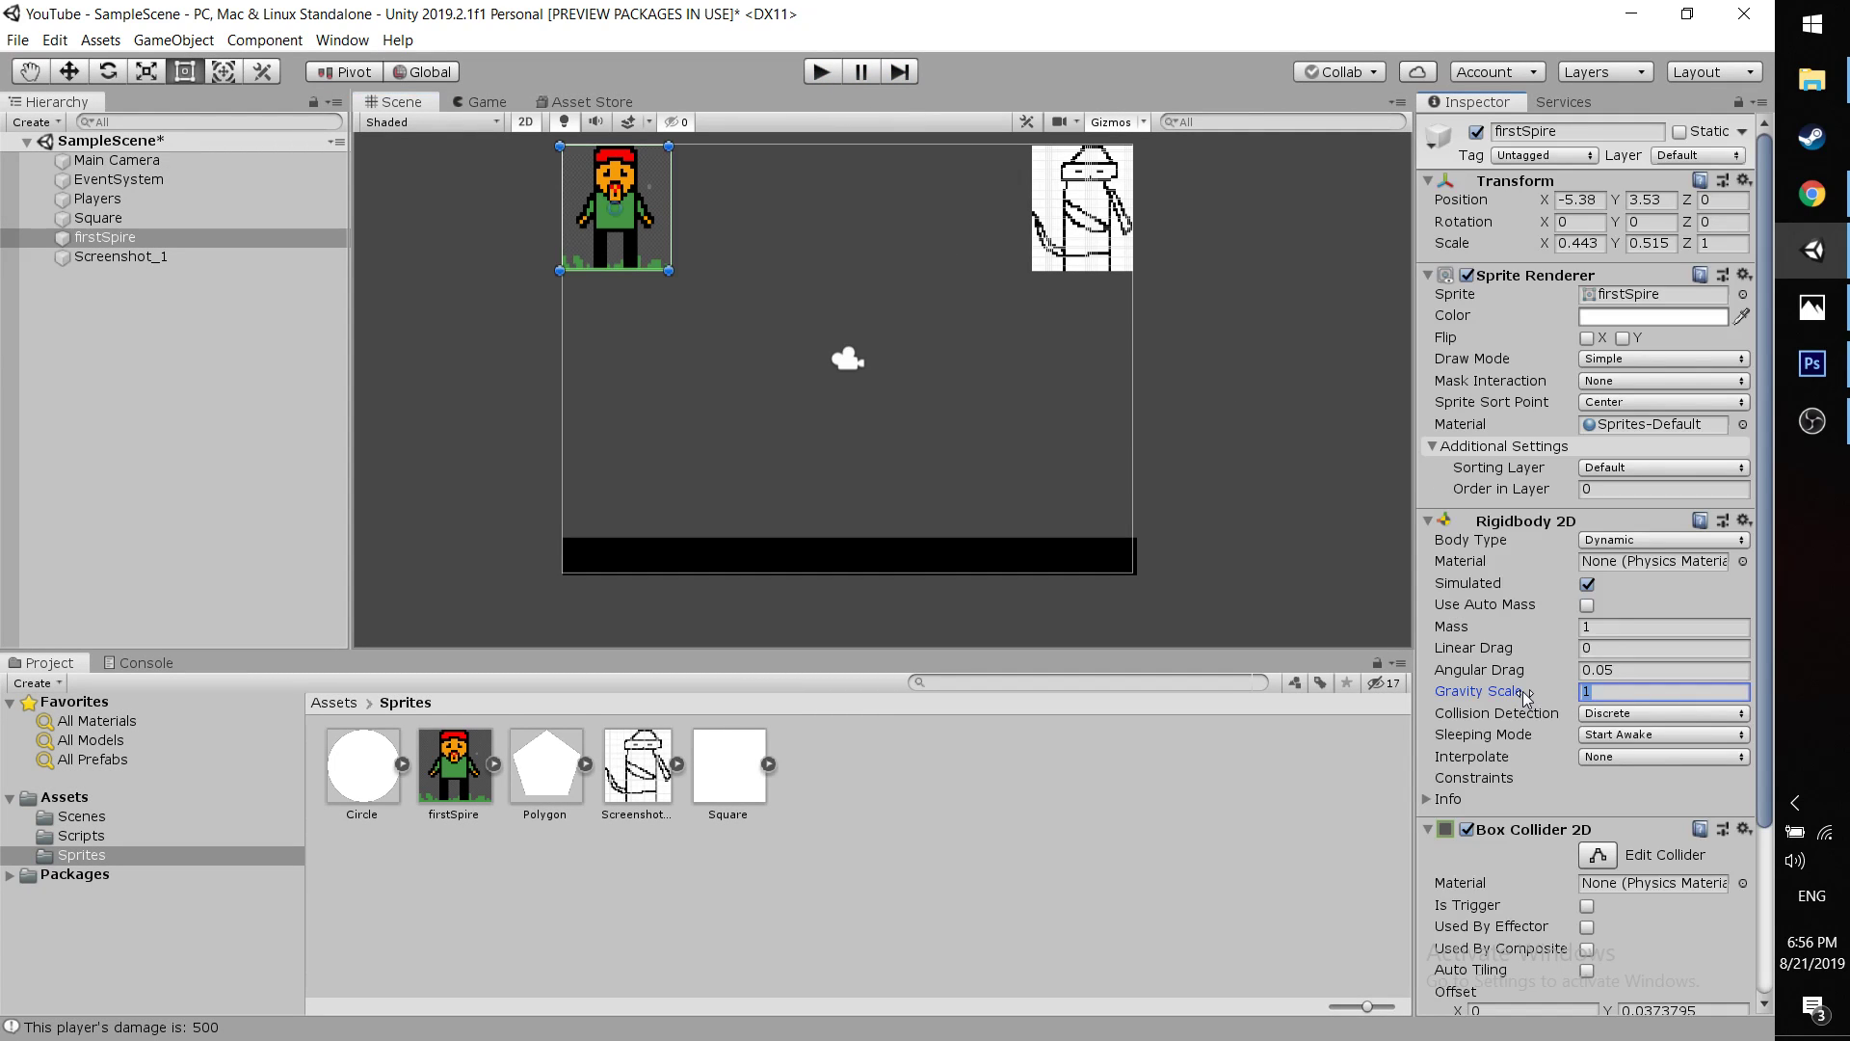
pyautogui.write('0.1')
pyautogui.press('BackSpace')
pyautogui.write('3')
# Set the gravity scale of Screenshot_1's Rigidbody 2D to 0.5 and clear the selection
pyautogui.click(1080, 206)
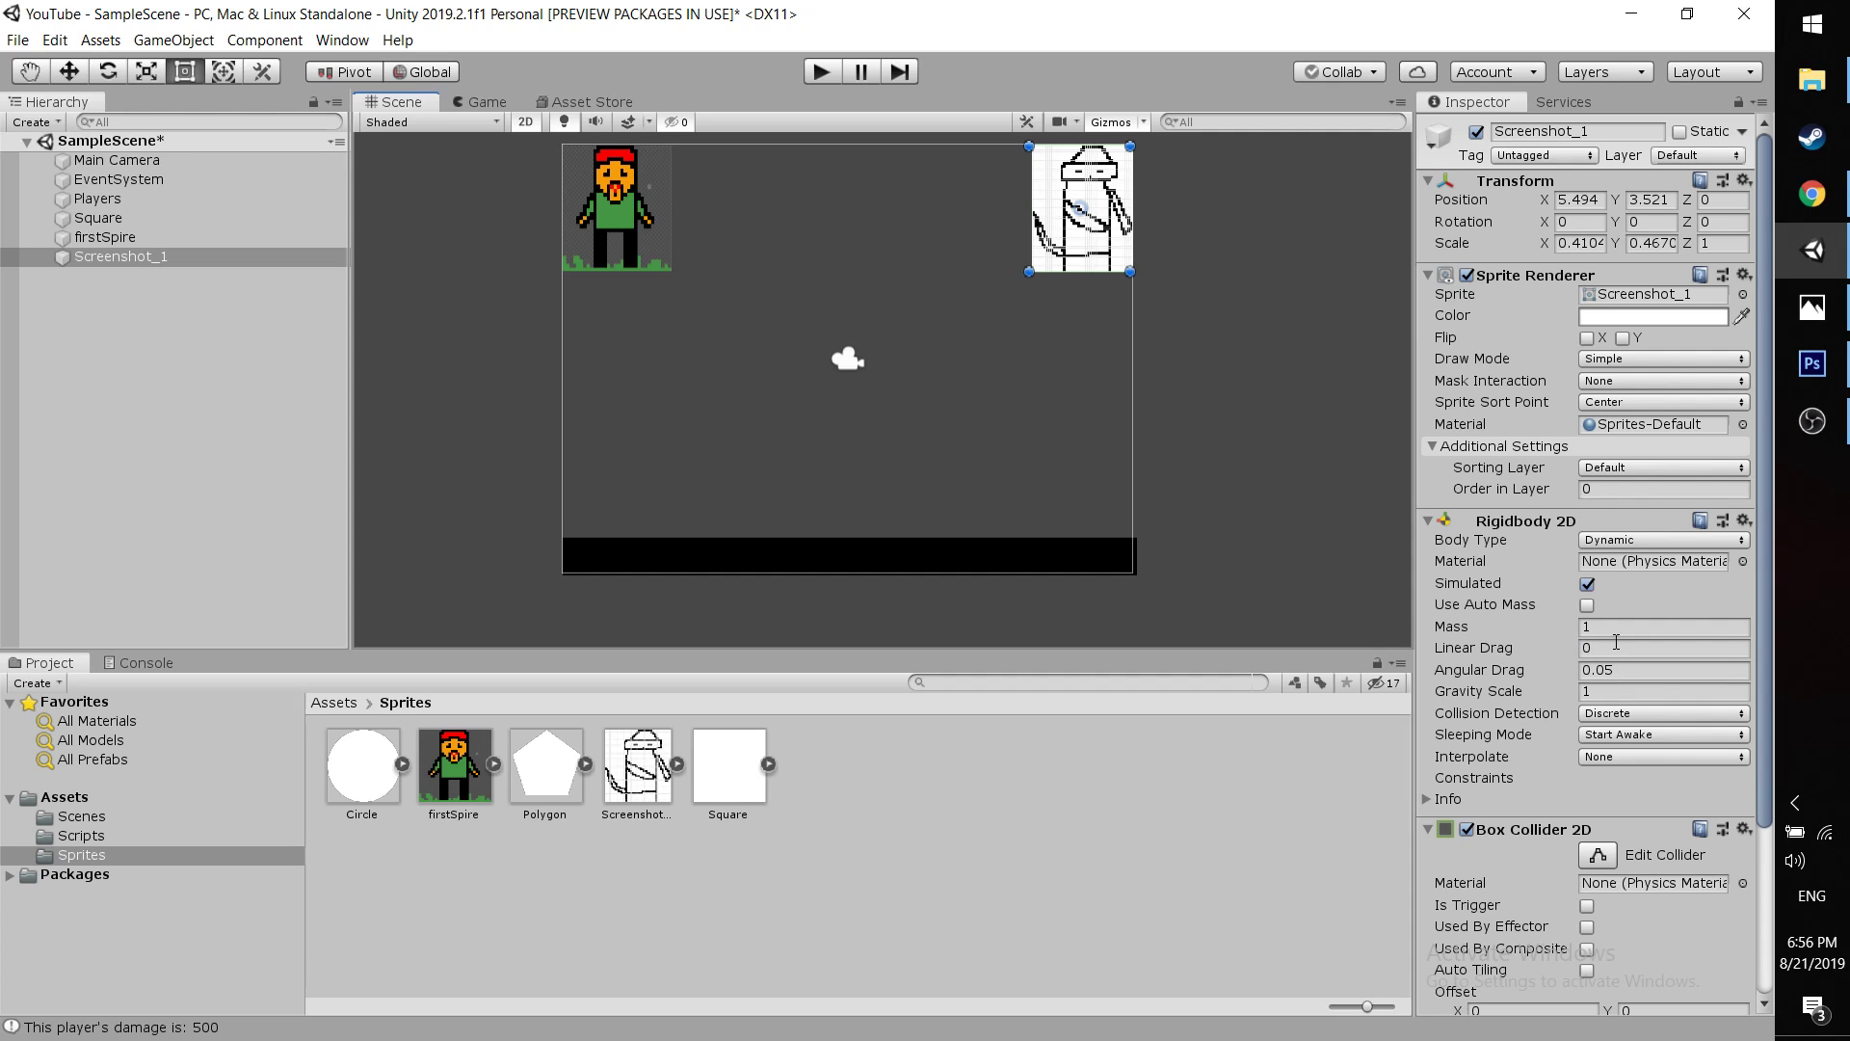
pyautogui.click(1619, 691)
pyautogui.write('0.5')
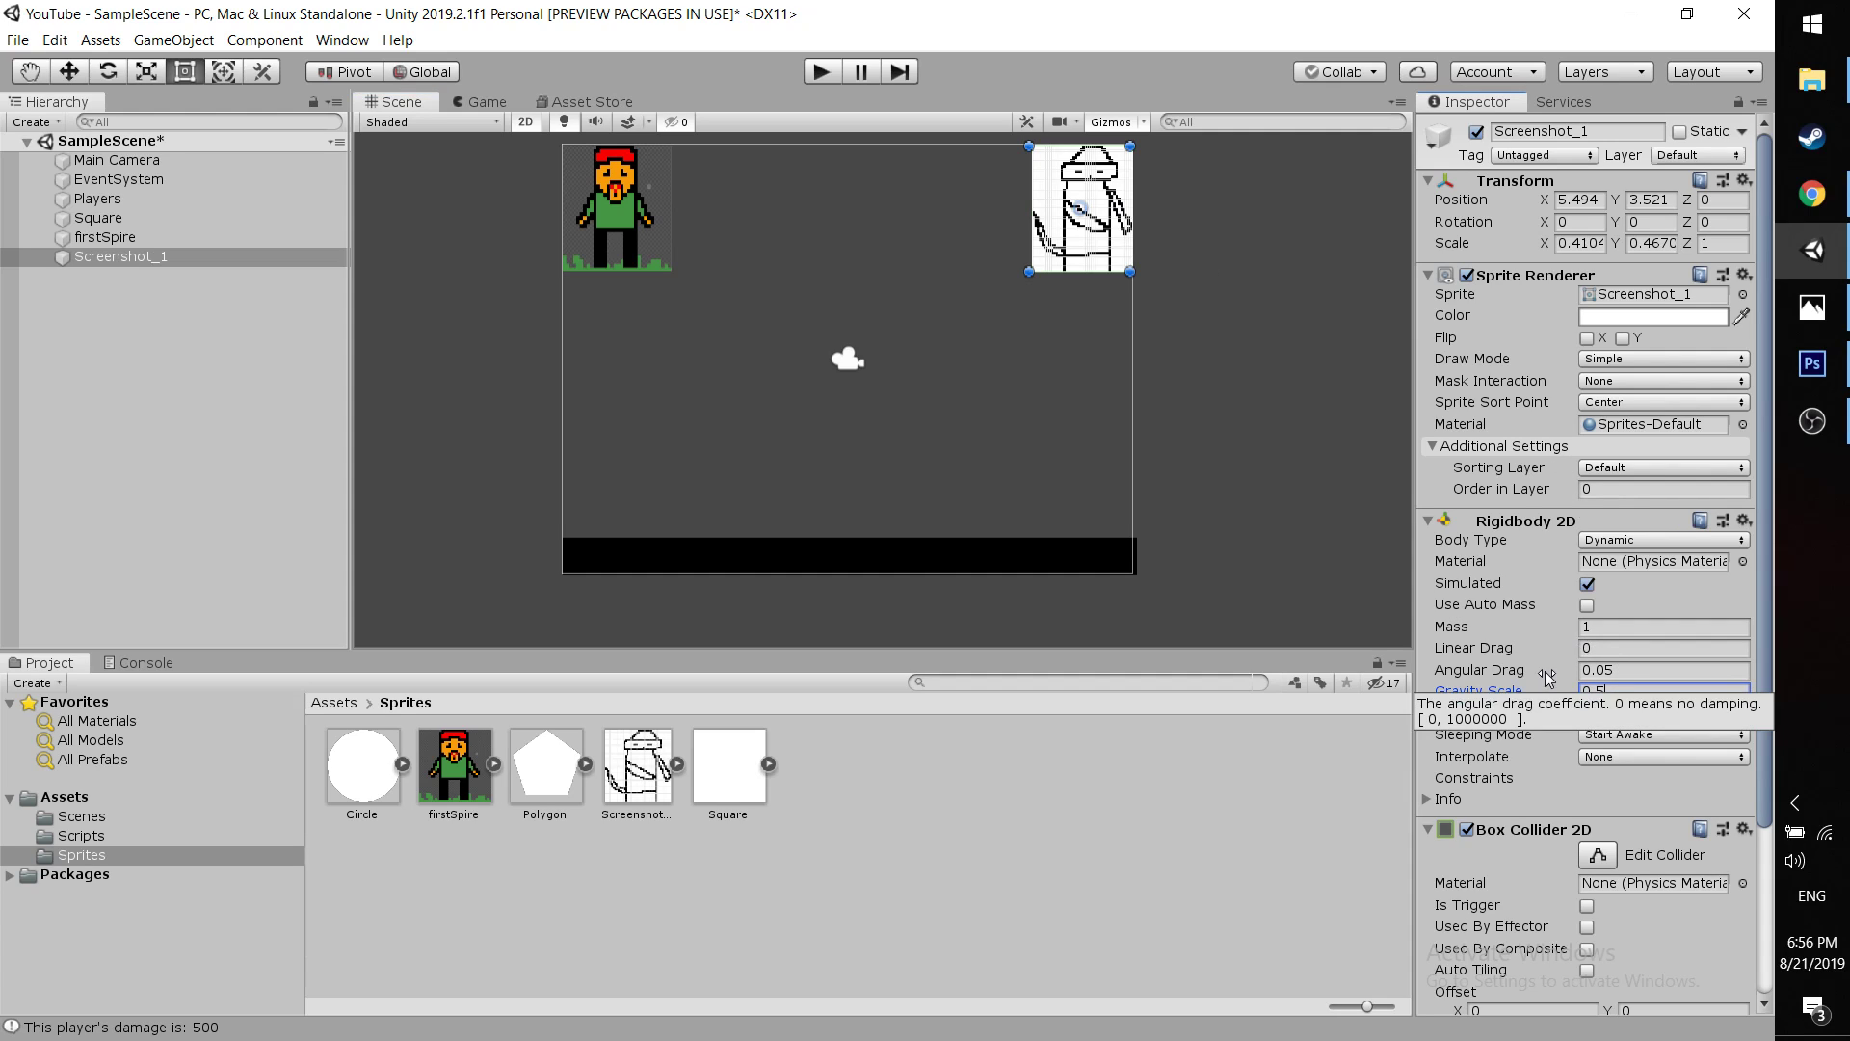
pyautogui.click(1322, 536)
# Review both characters' gravity settings, play the scene to compare how fast they fall, and stop it
pyautogui.click(618, 222)
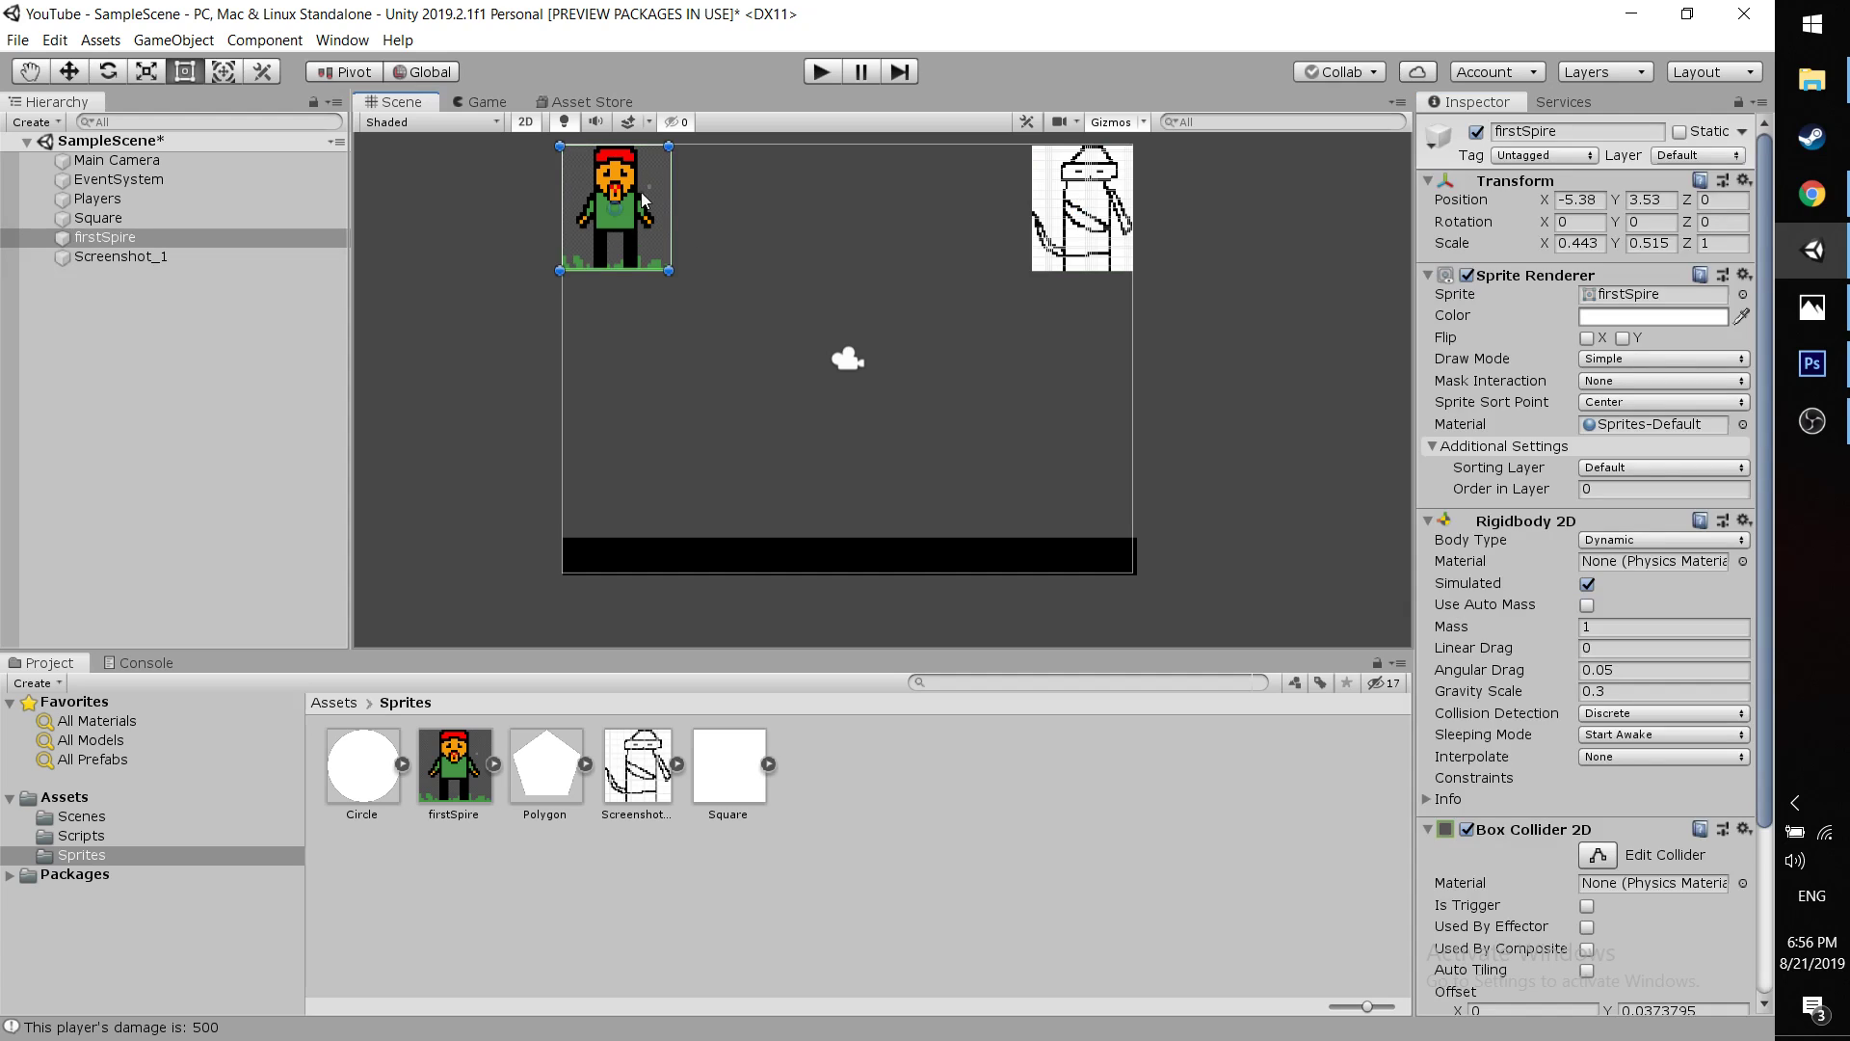
pyautogui.click(1094, 227)
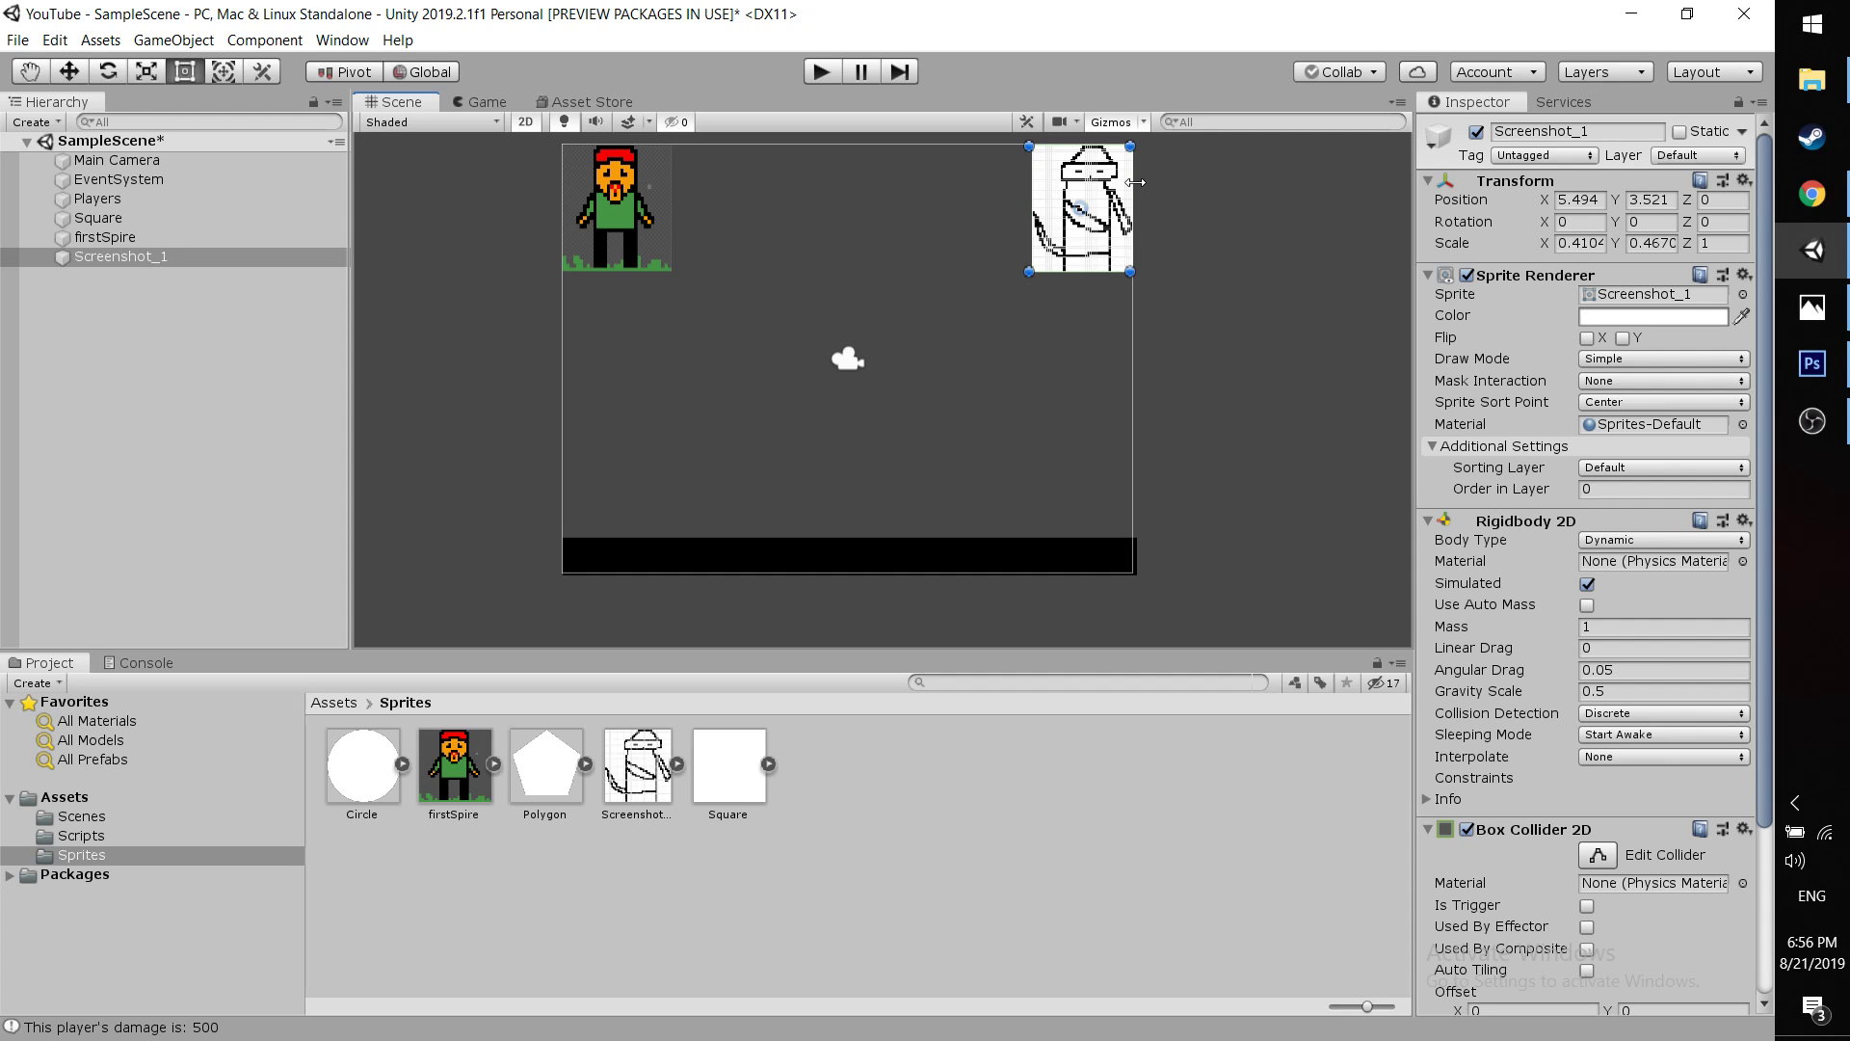
pyautogui.click(817, 77)
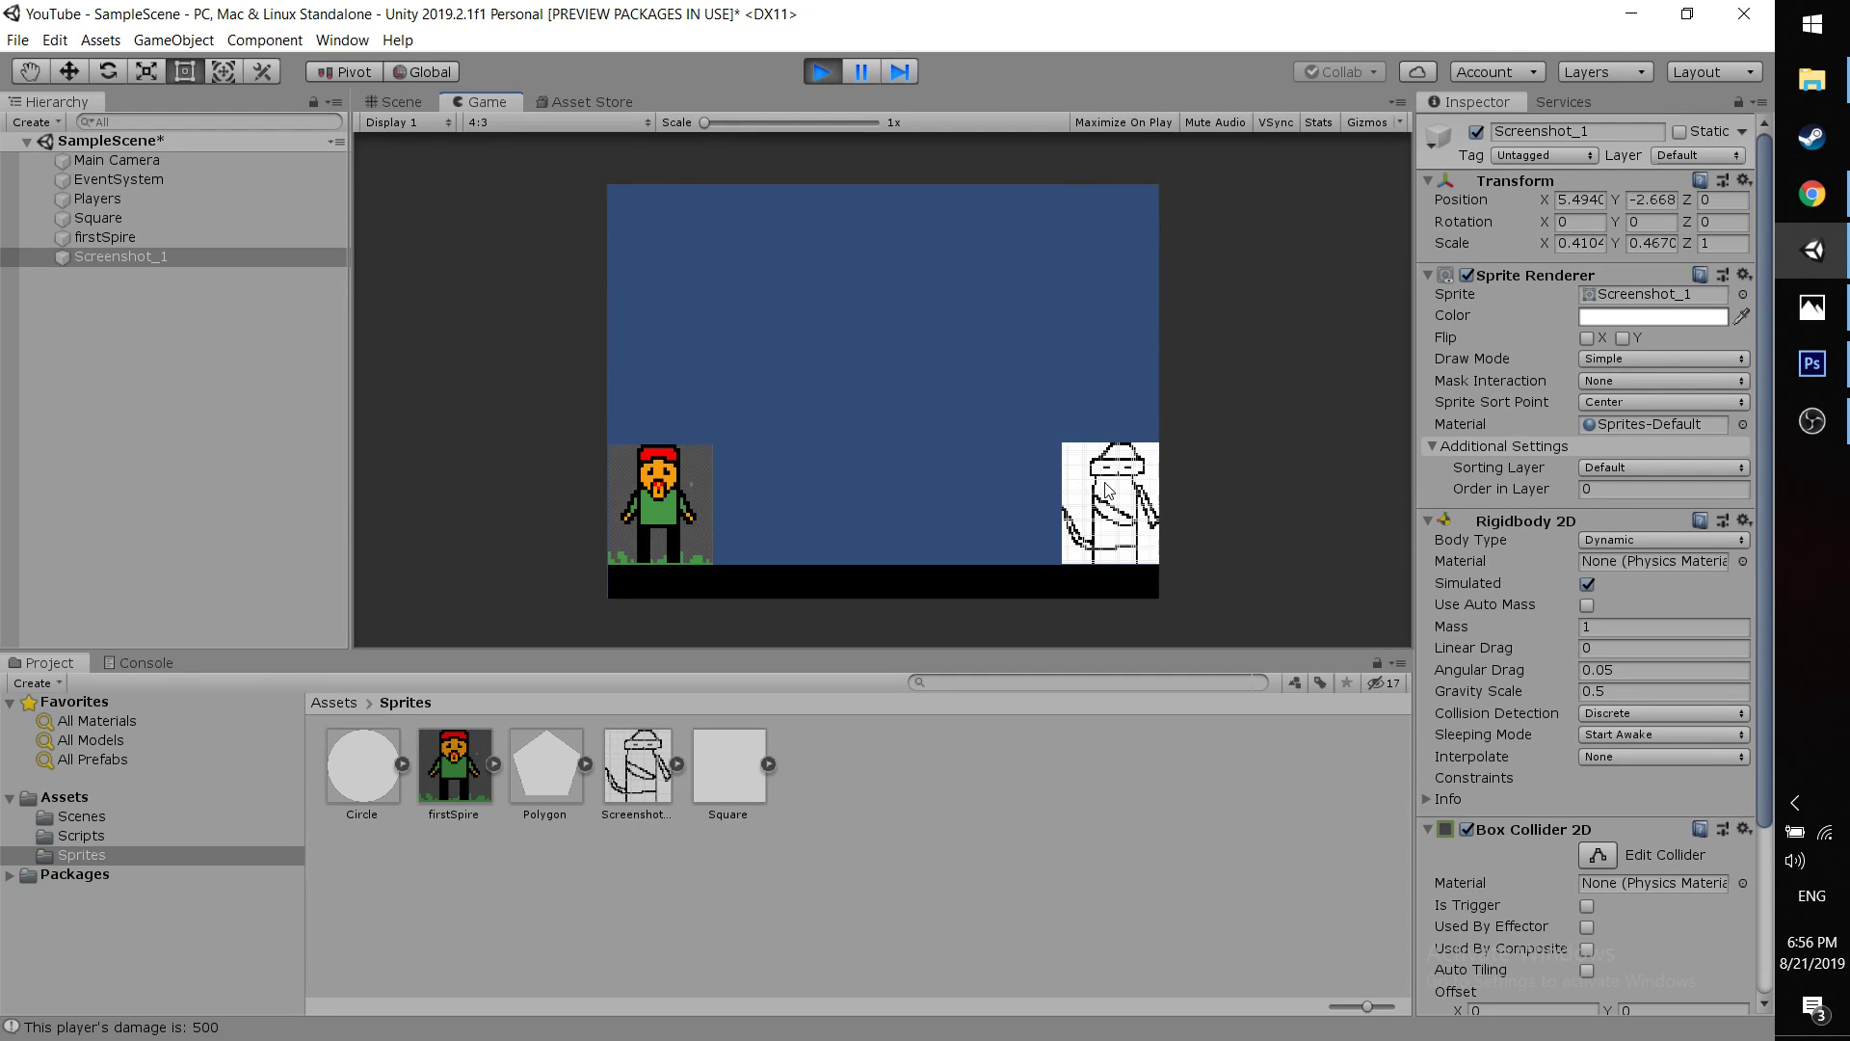
pyautogui.hotkey('ctrl', 'p')
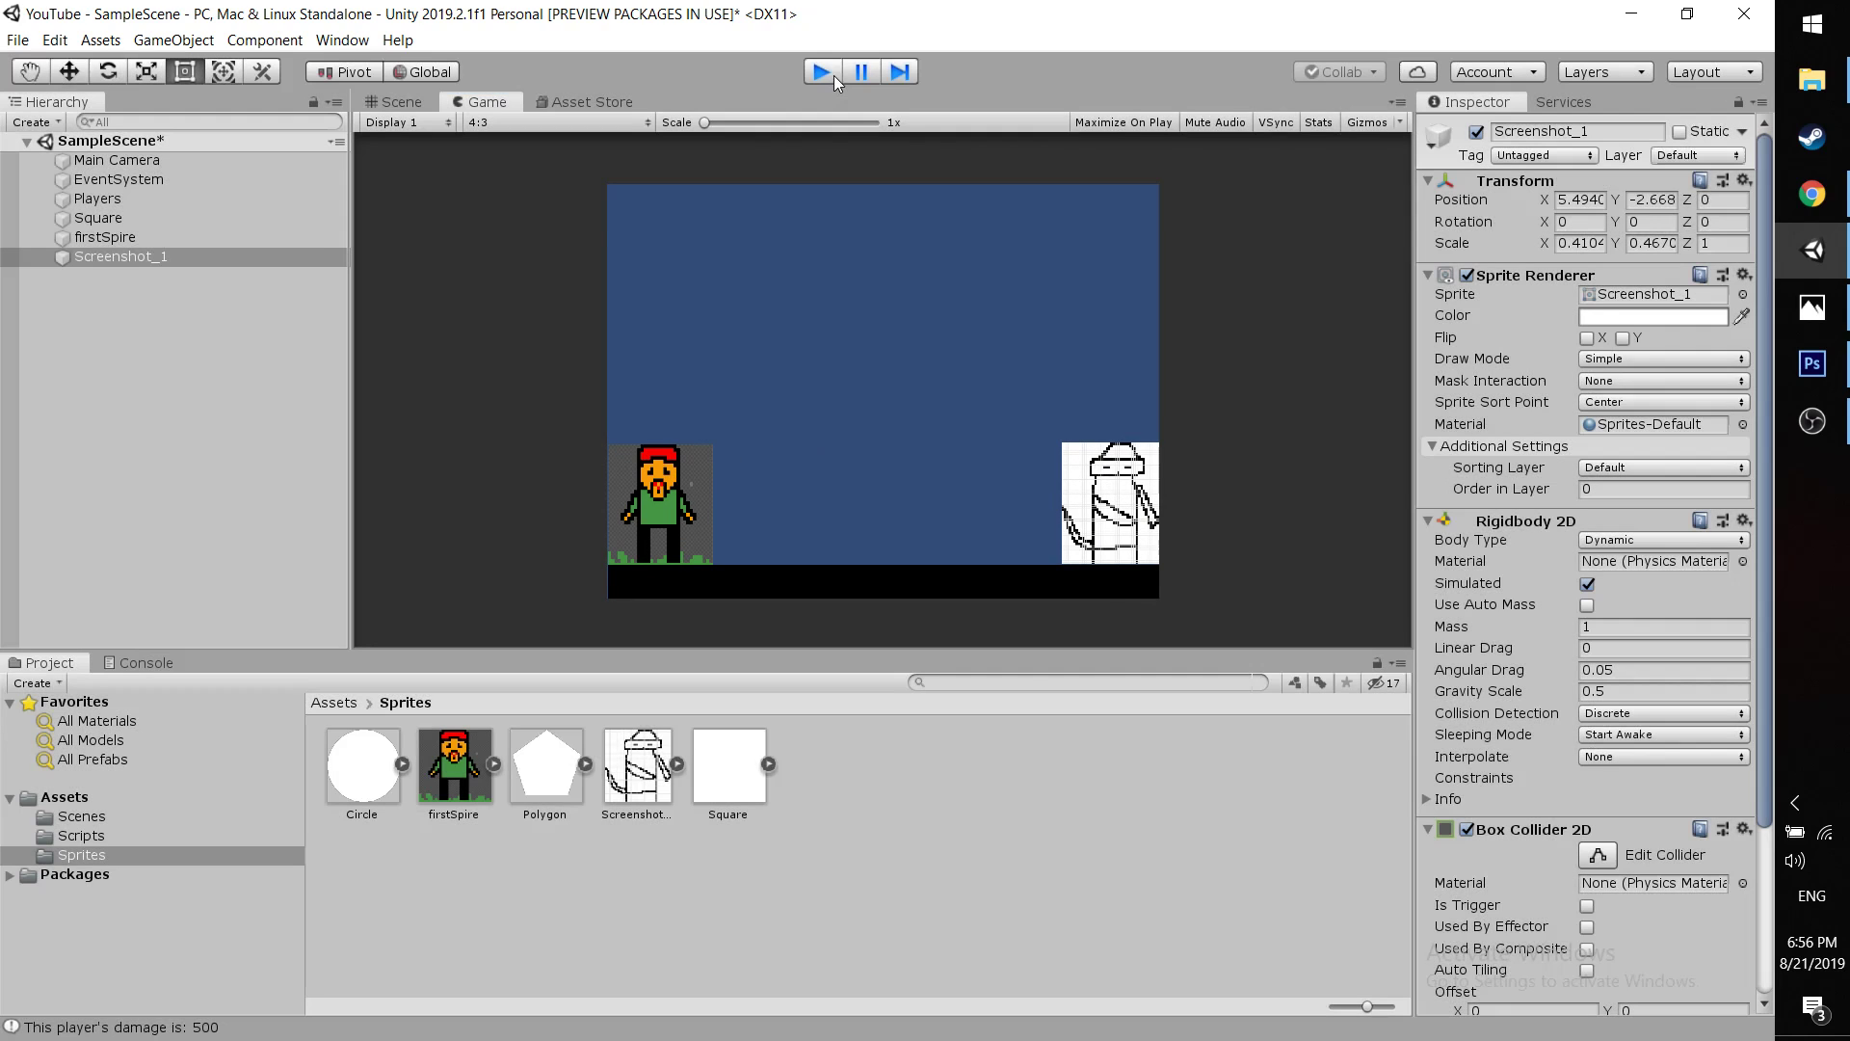
# Set Screenshot_1's gravity scale to 2 and run the scene briefly to test its fall
pyautogui.click(1625, 693)
pyautogui.write('2')
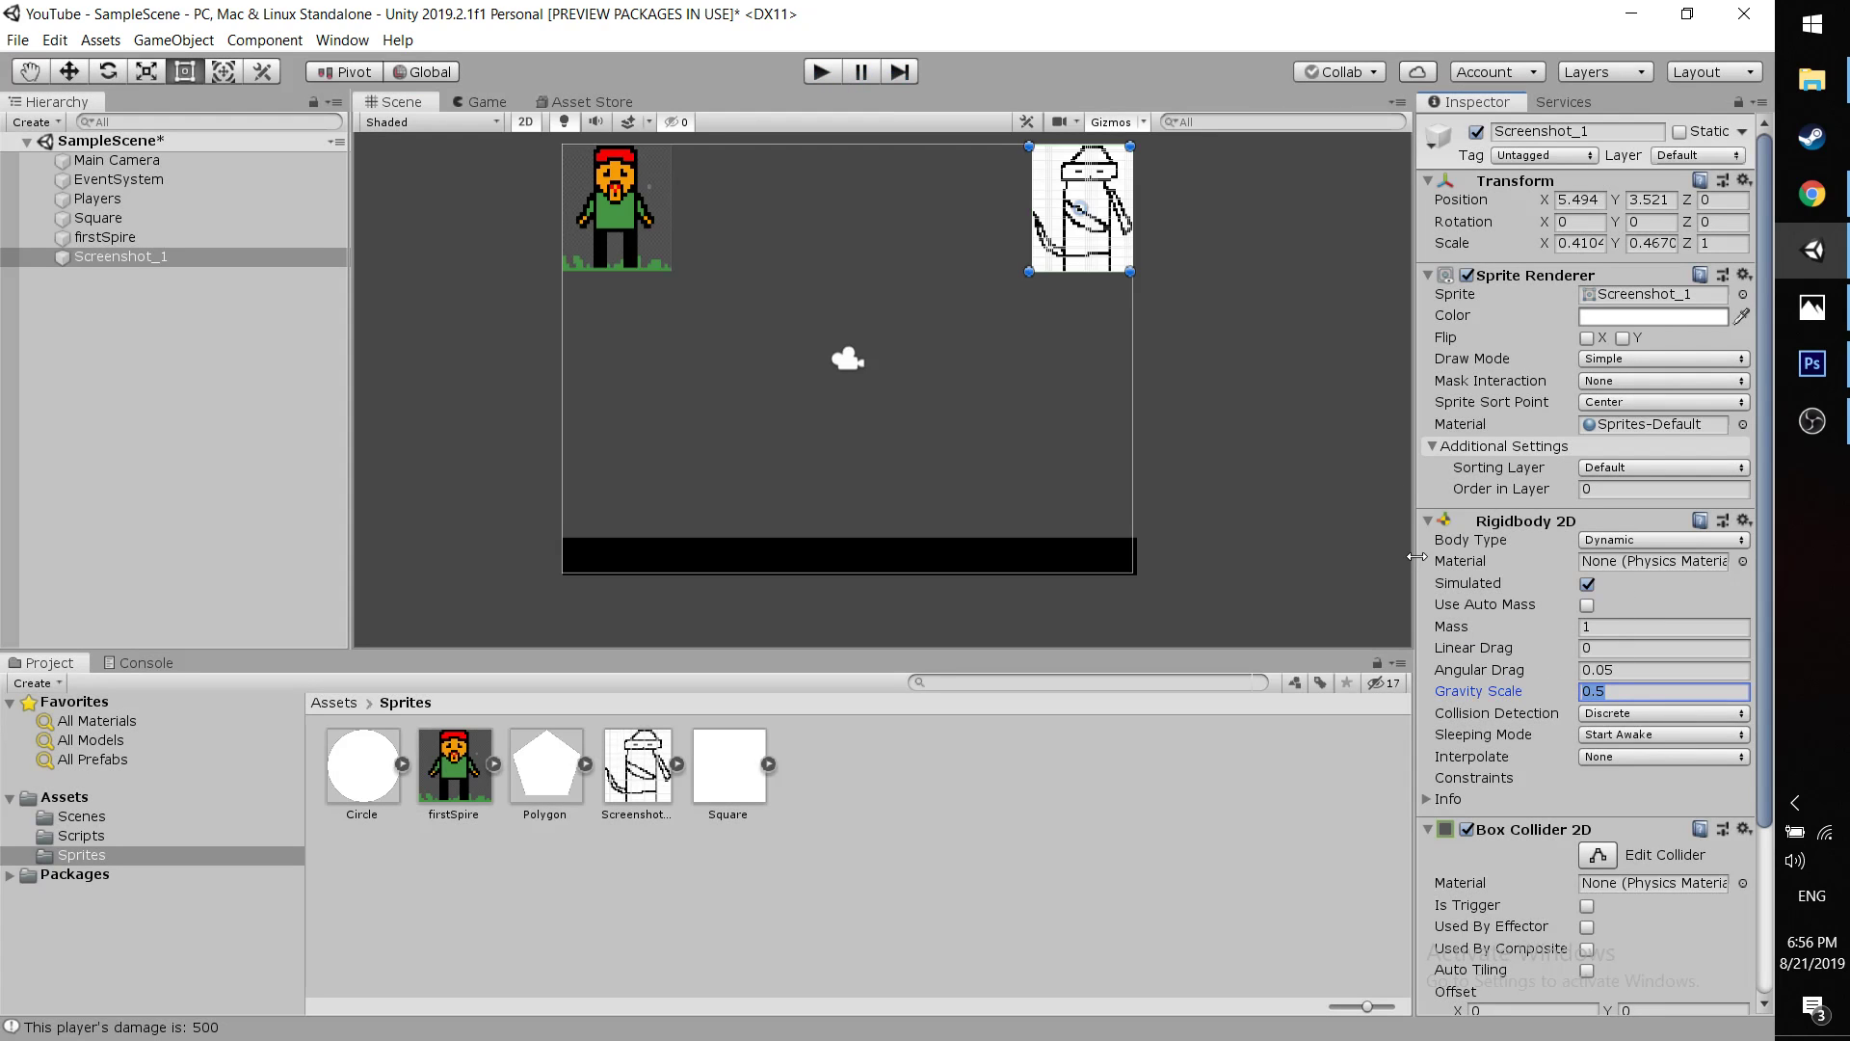
pyautogui.hotkey('ctrl', 'p')
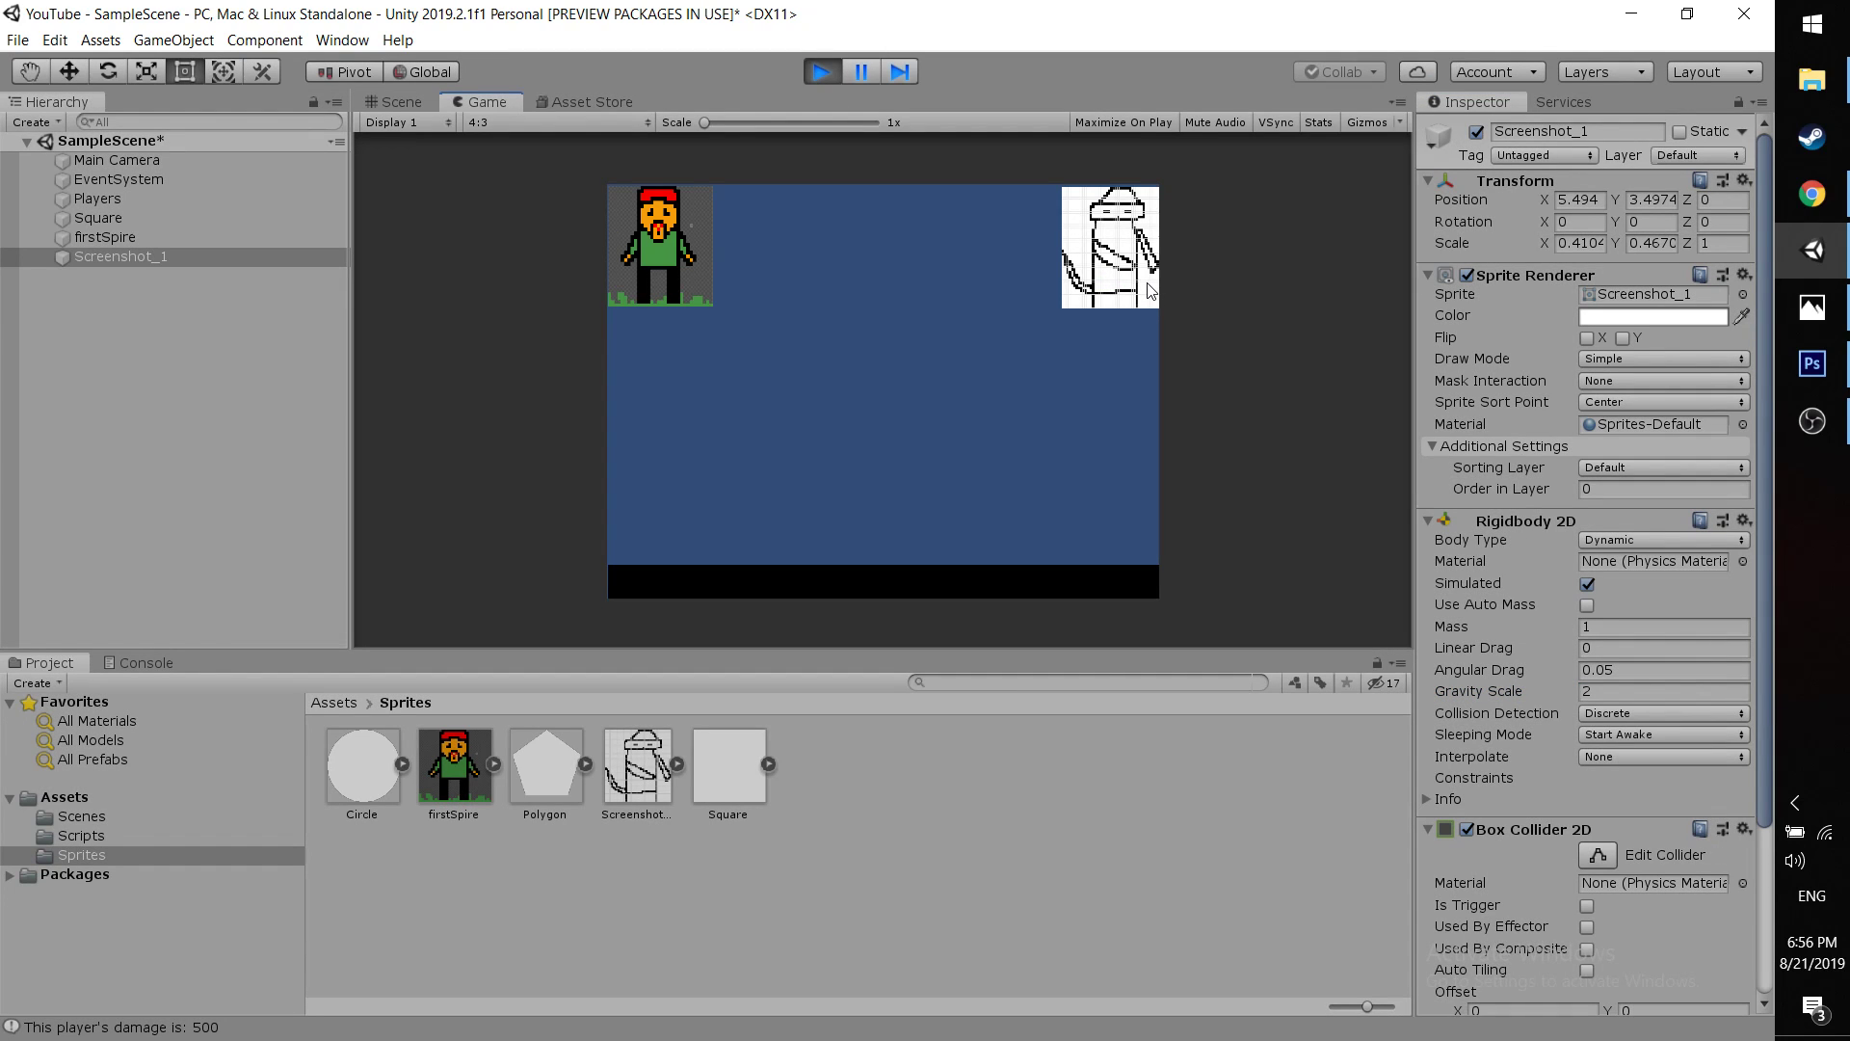
pyautogui.click(840, 68)
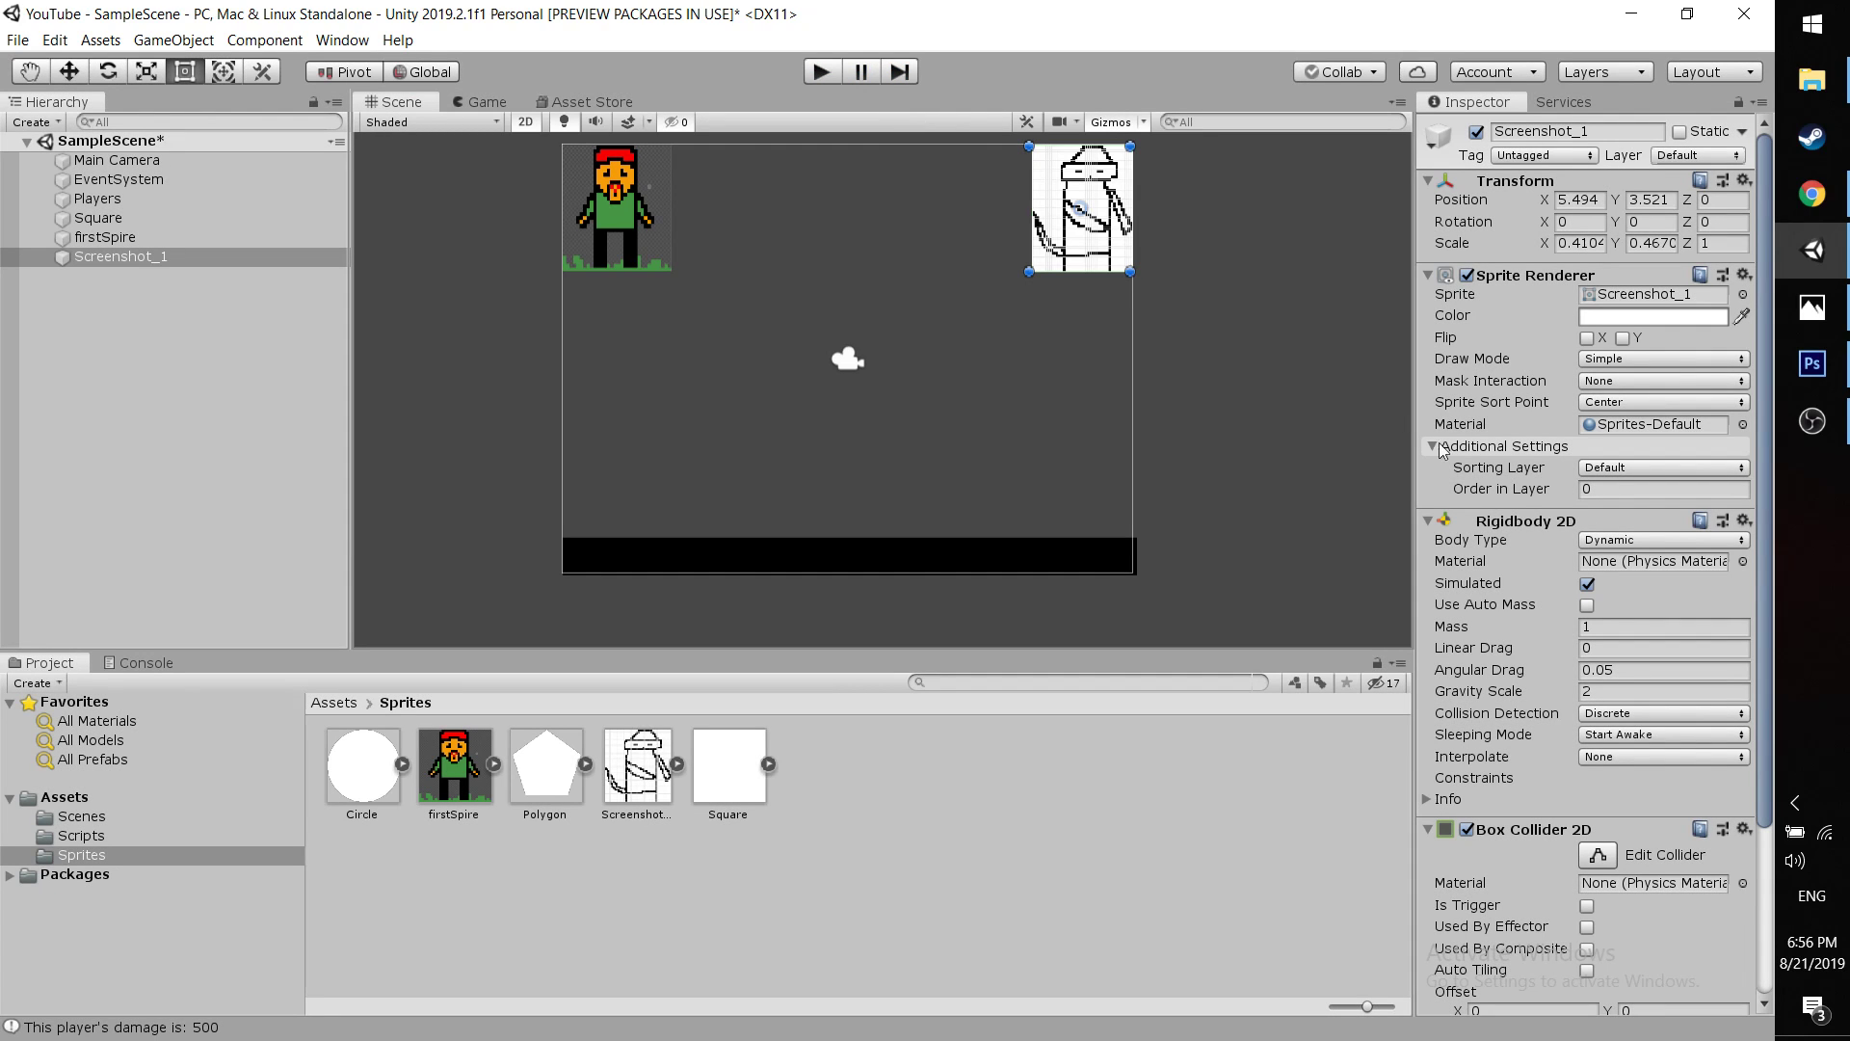
# Set Screenshot_1's gravity scale to 1 and save the scene
pyautogui.click(1690, 692)
pyautogui.write('1')
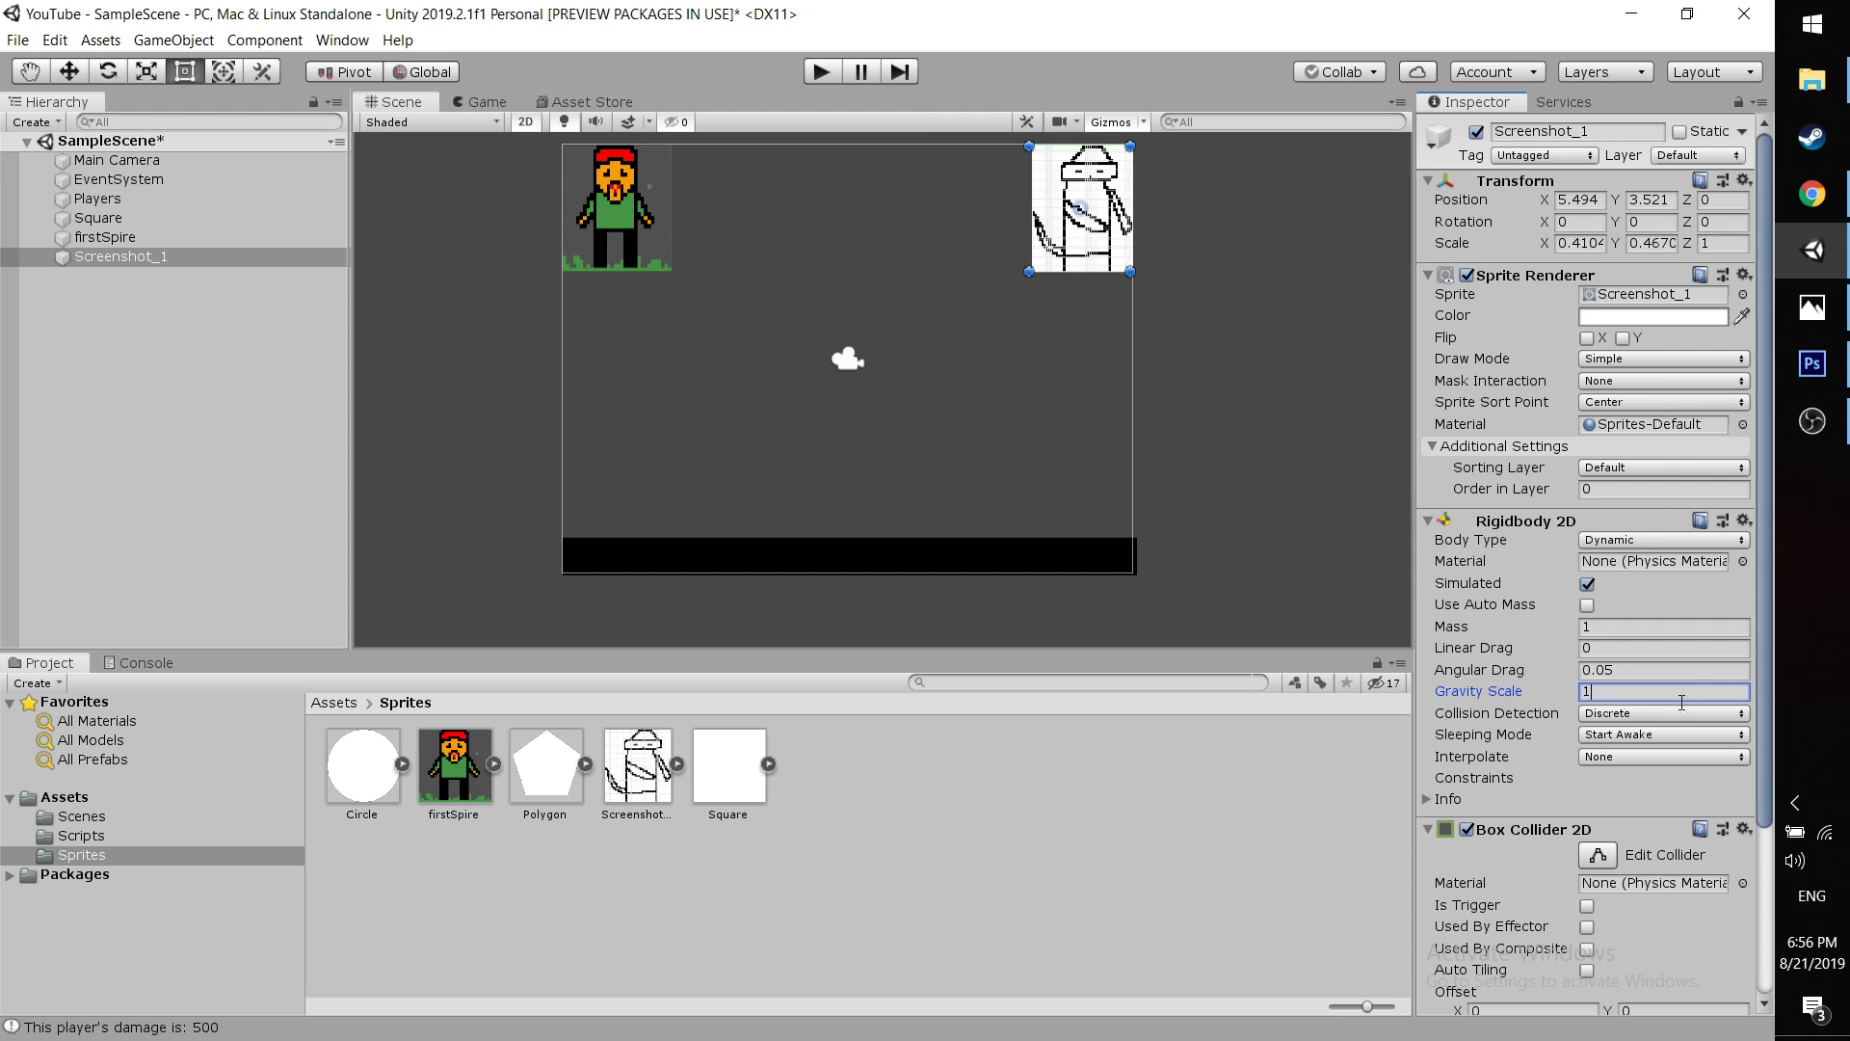
pyautogui.hotkey('ctrl', 's')
# Change Screenshot_1's Rigidbody 2D body type to Kinematic and run the scene briefly to test its effect
pyautogui.click(1638, 539)
pyautogui.click(1619, 565)
pyautogui.click(1677, 541)
pyautogui.click(1645, 588)
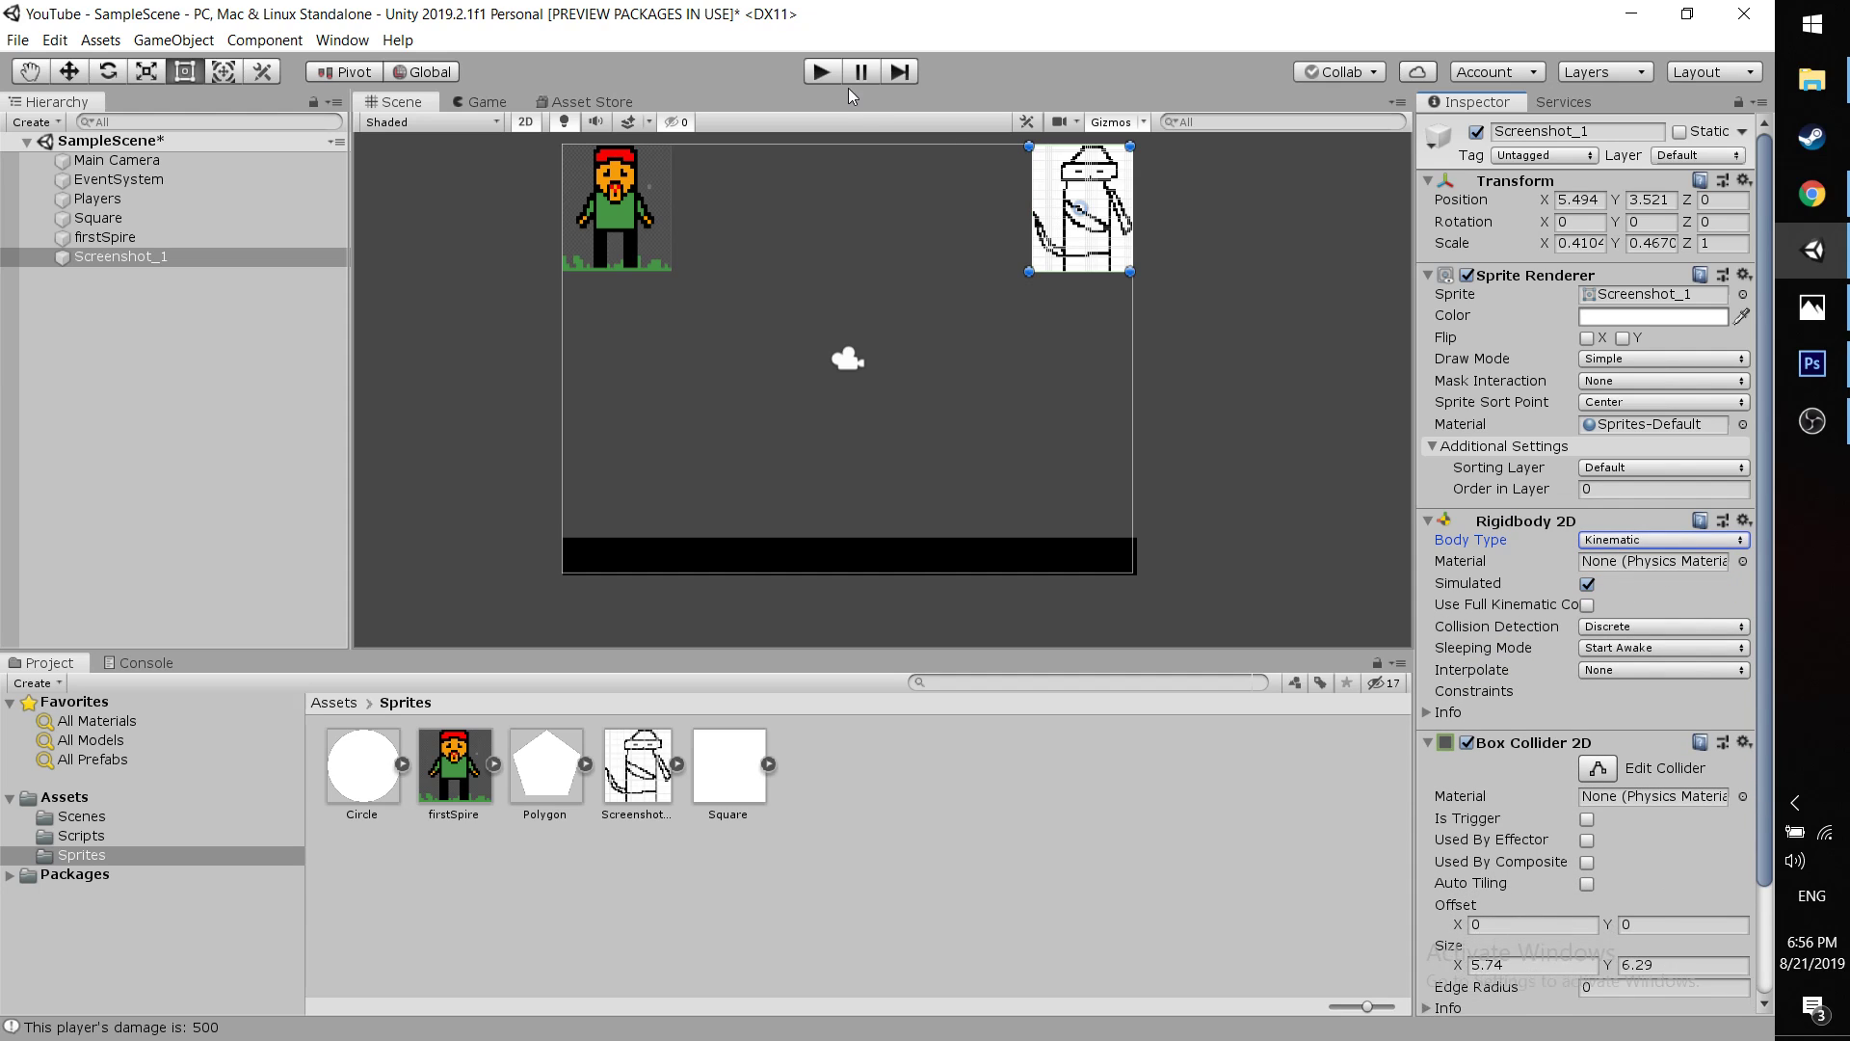
pyautogui.click(822, 77)
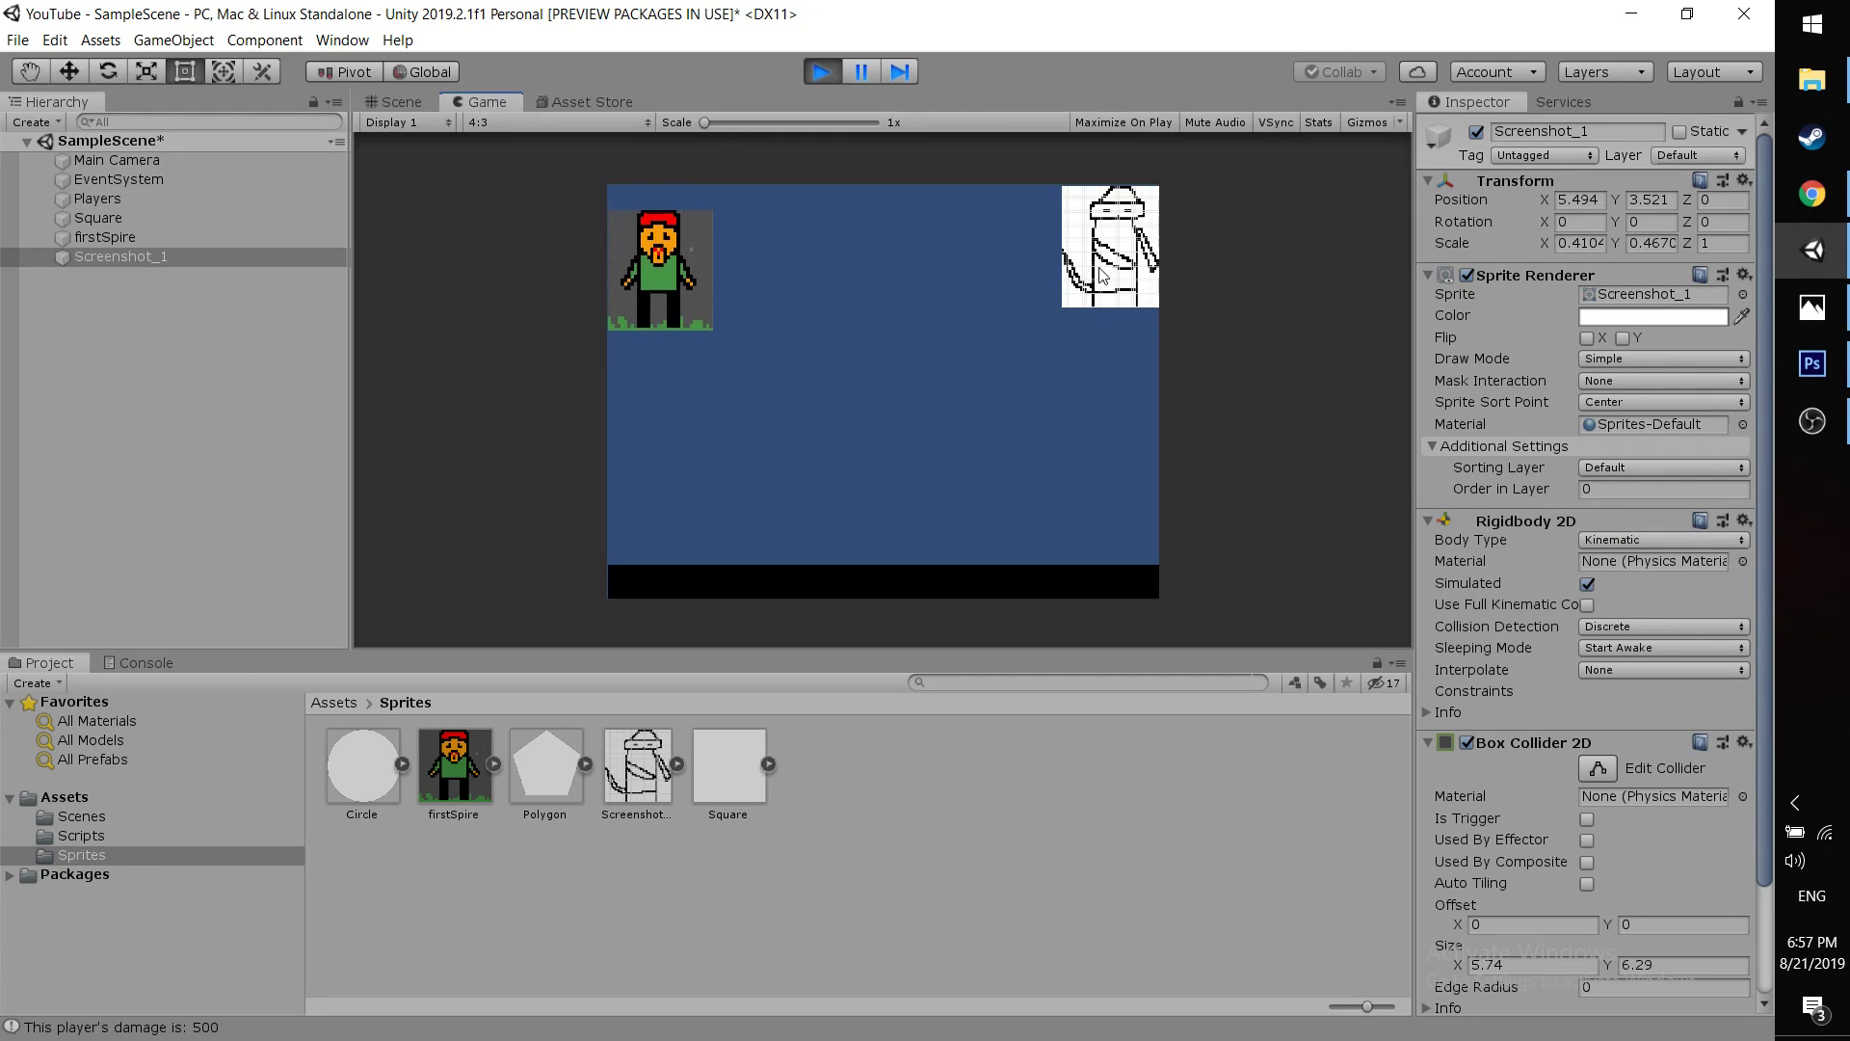
pyautogui.click(822, 76)
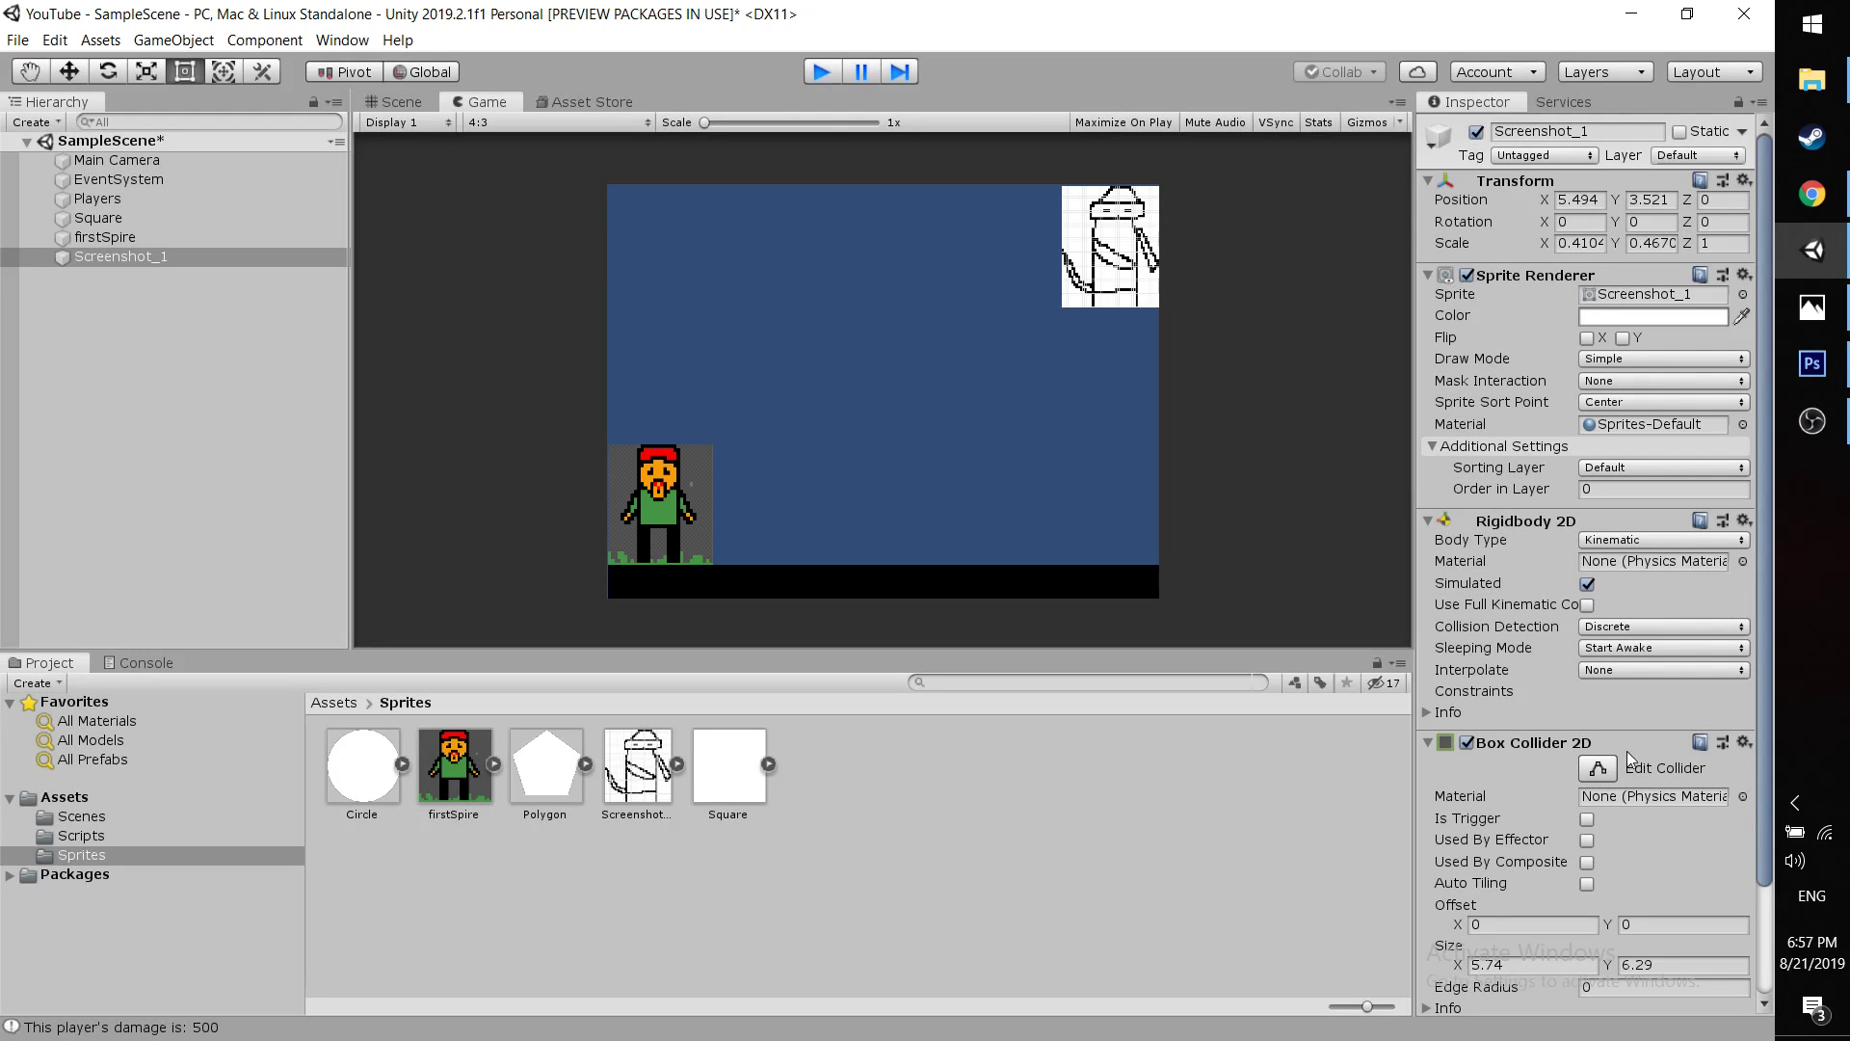
# Set Screenshot_1's Rigidbody 2D body type back to Dynamic and clear the selection
pyautogui.click(1662, 540)
pyautogui.click(1628, 557)
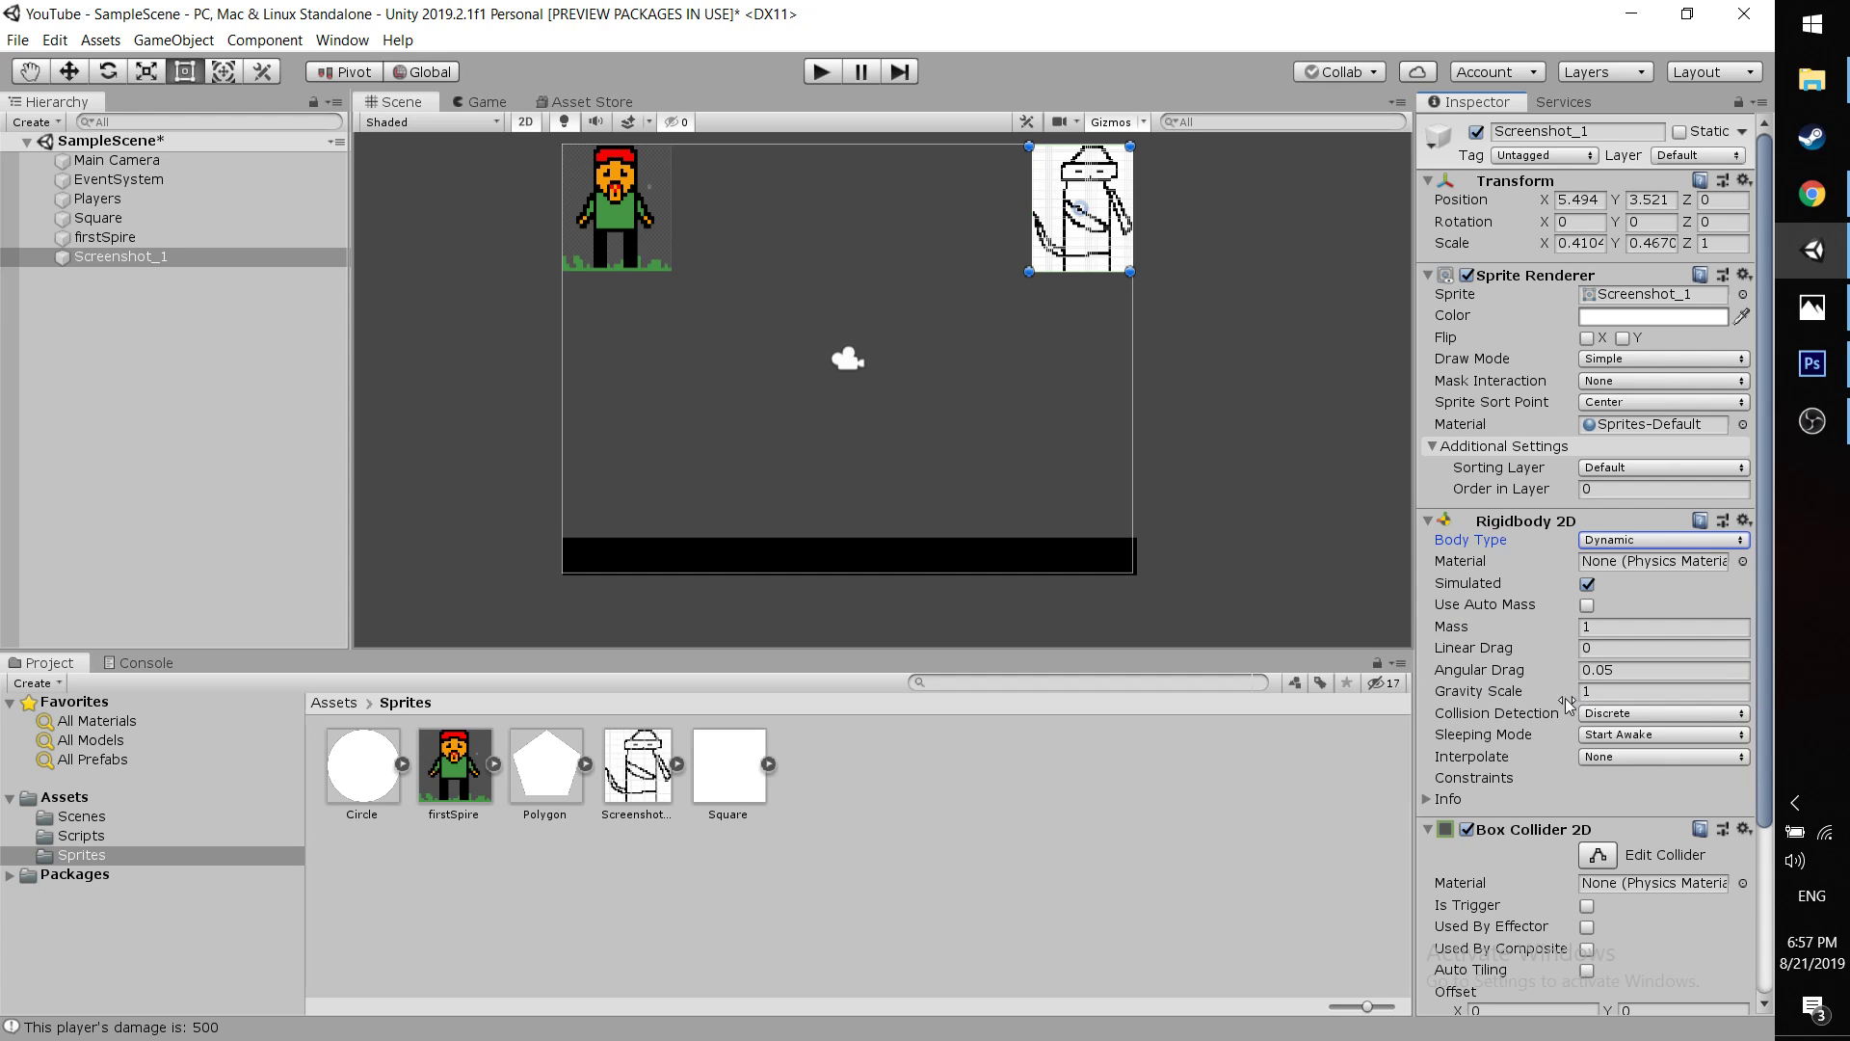
pyautogui.click(781, 422)
# Review the Rigidbody 2D and Box Collider 2D settings of both characters and the collider on the ground Square
pyautogui.click(1096, 167)
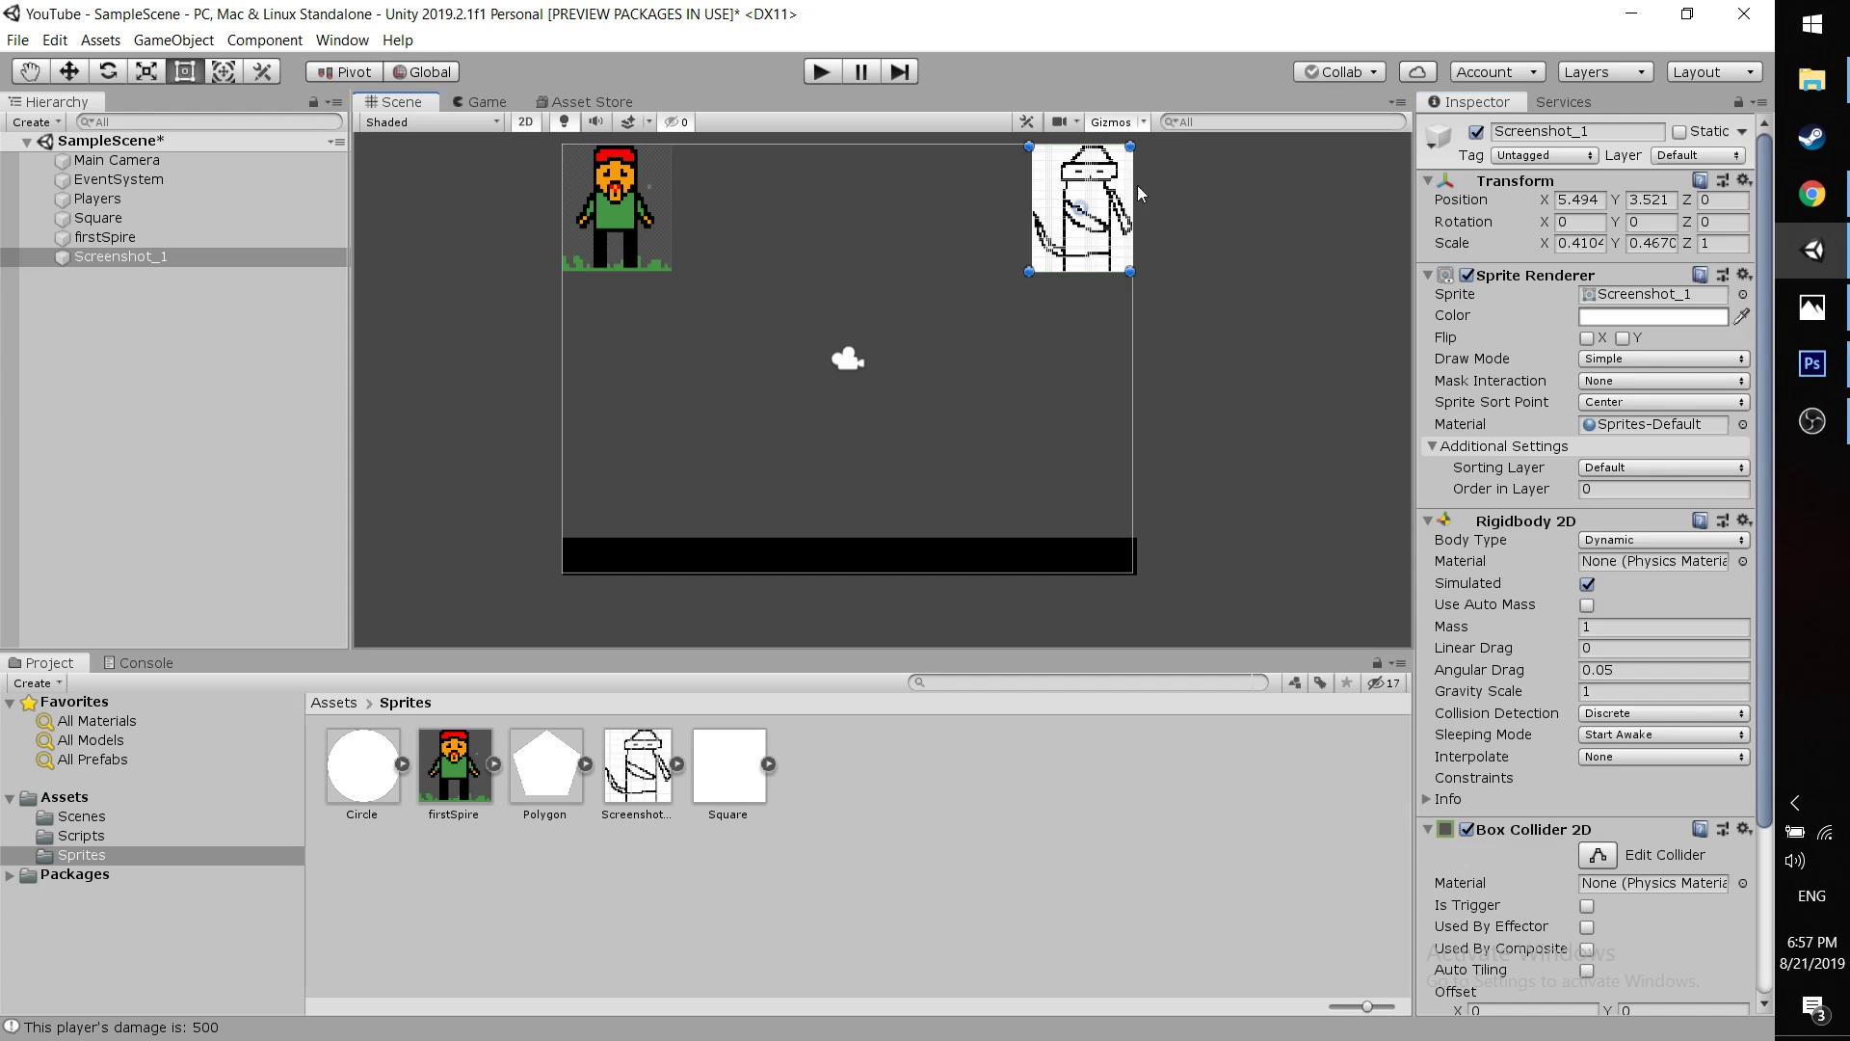
pyautogui.click(1630, 691)
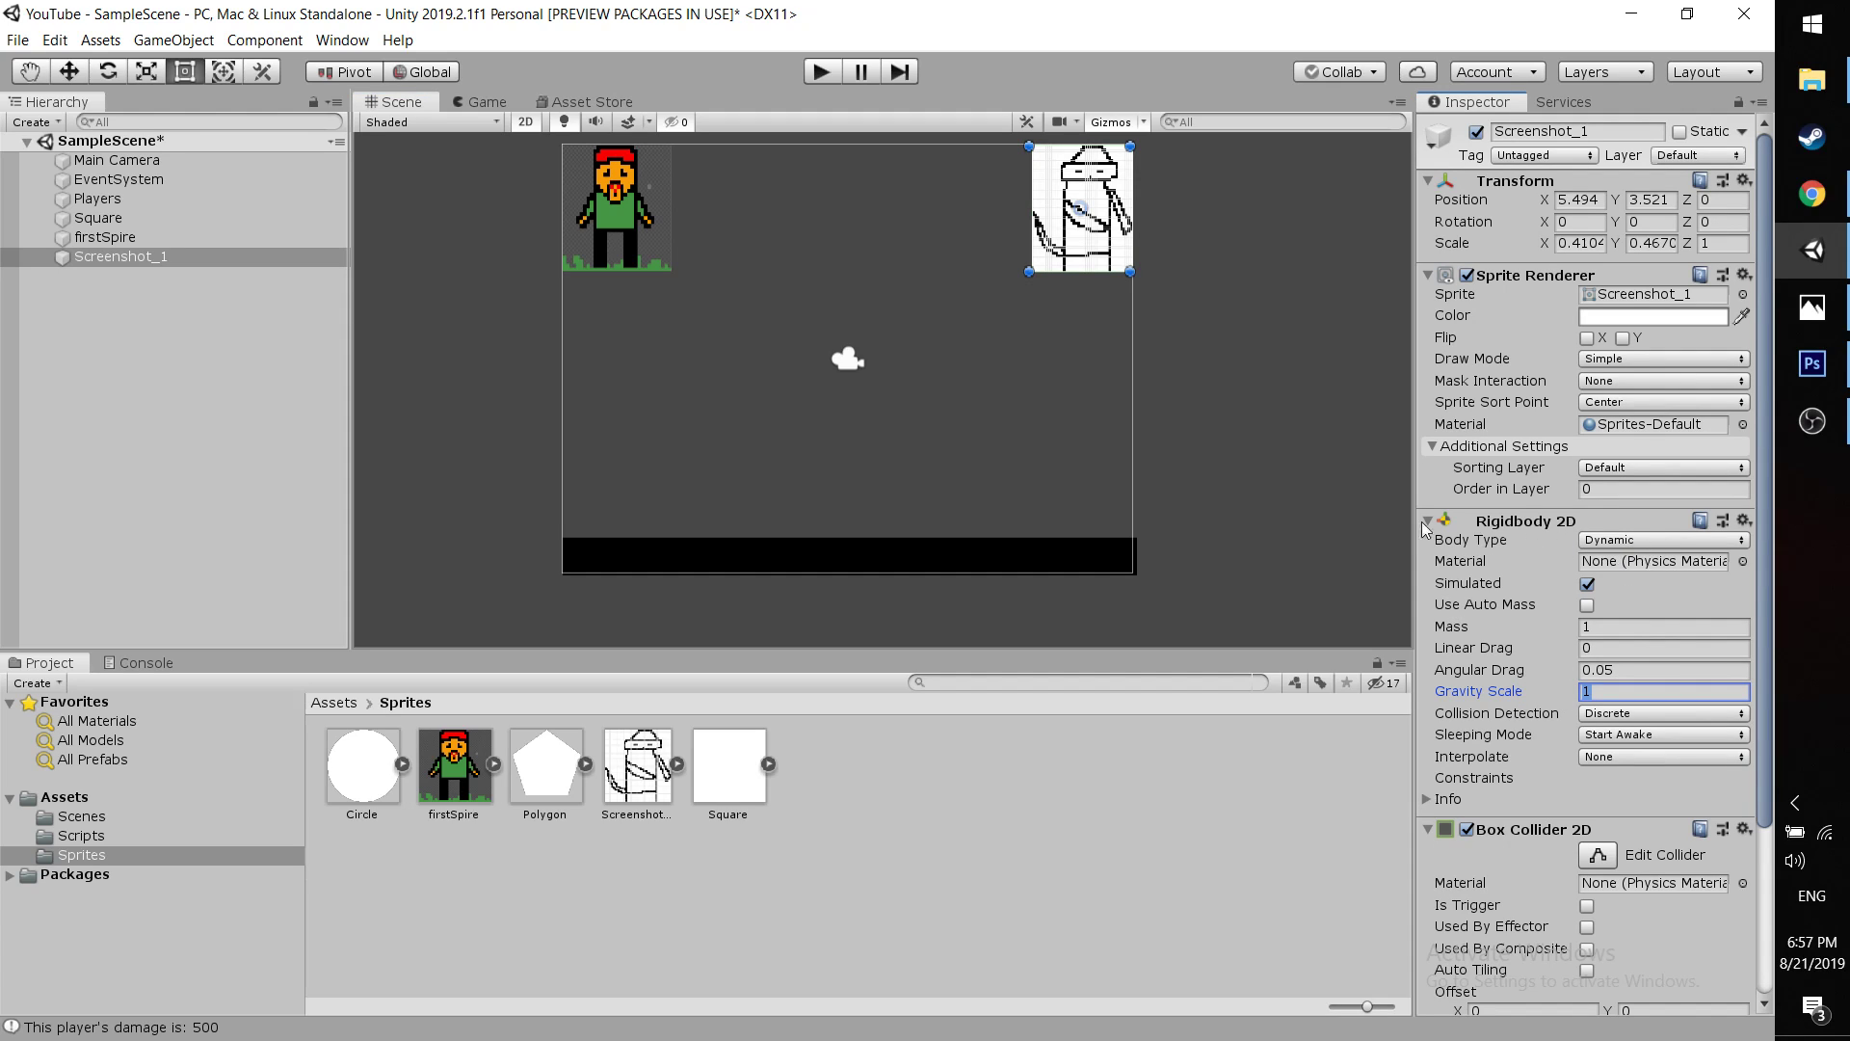
pyautogui.click(744, 387)
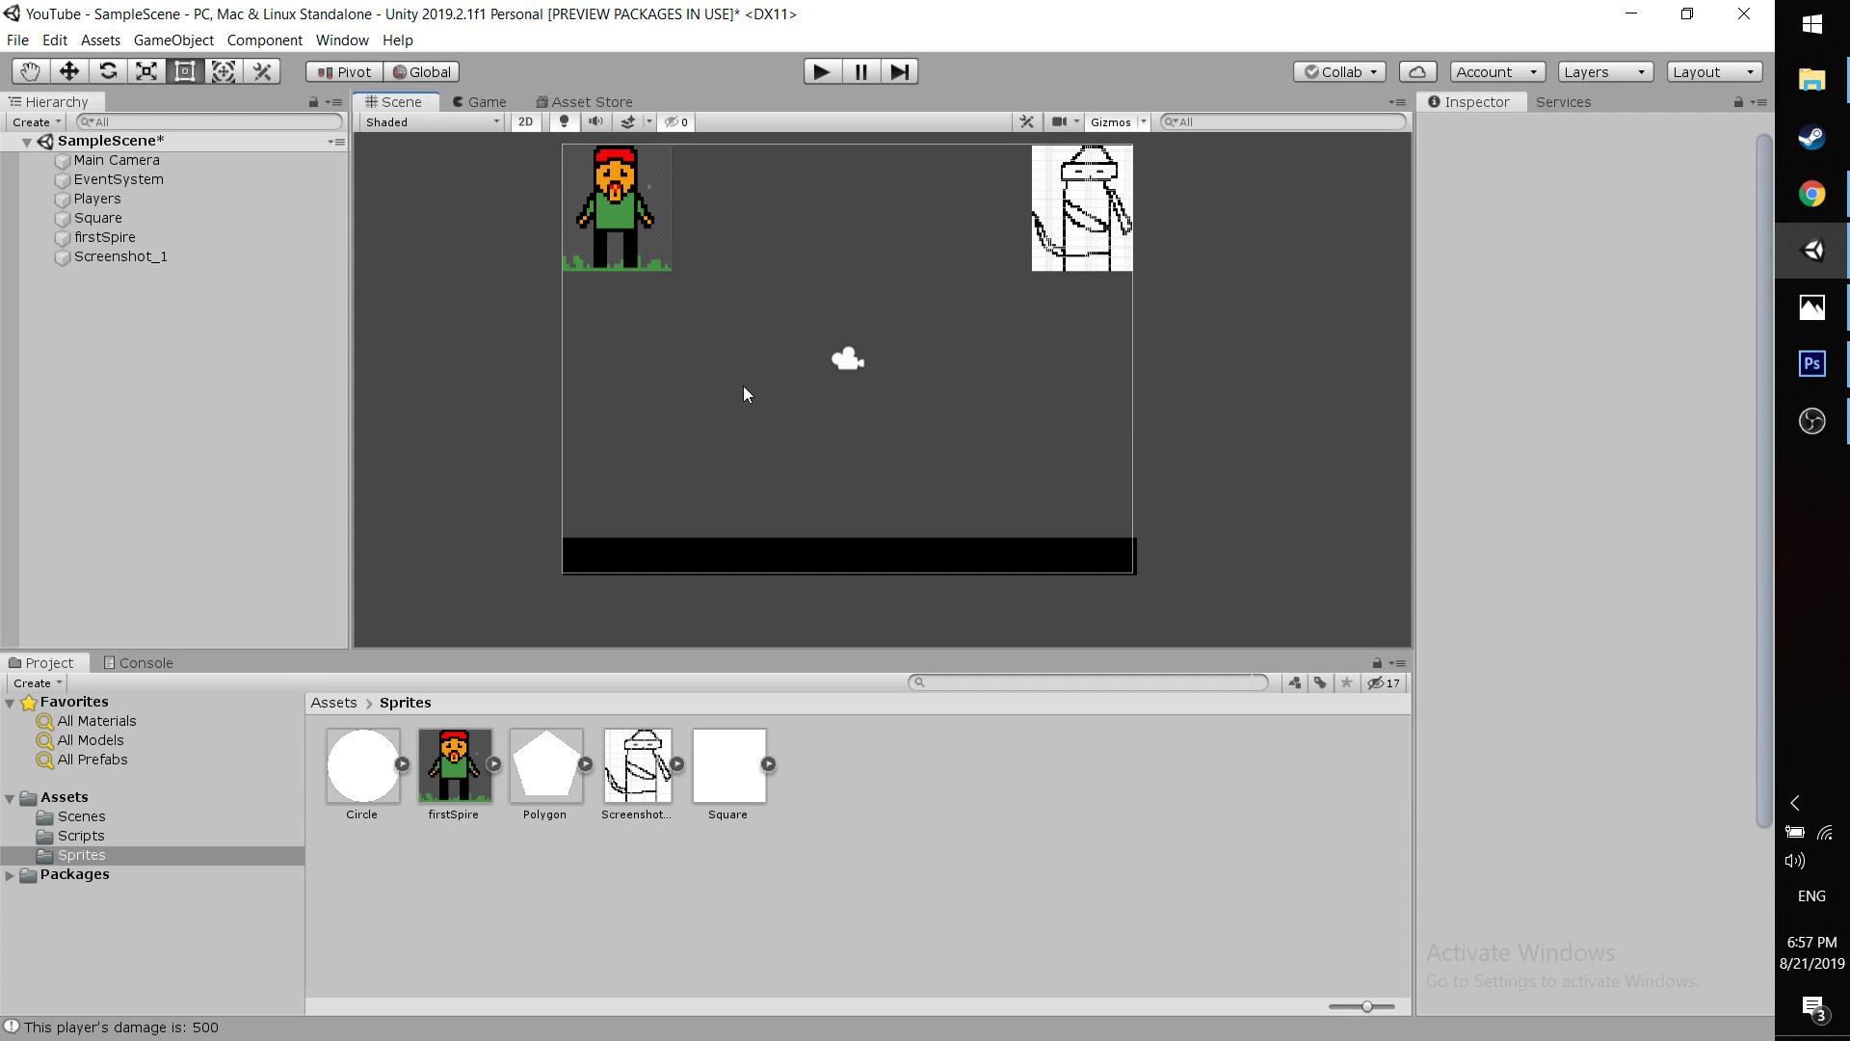
pyautogui.click(617, 222)
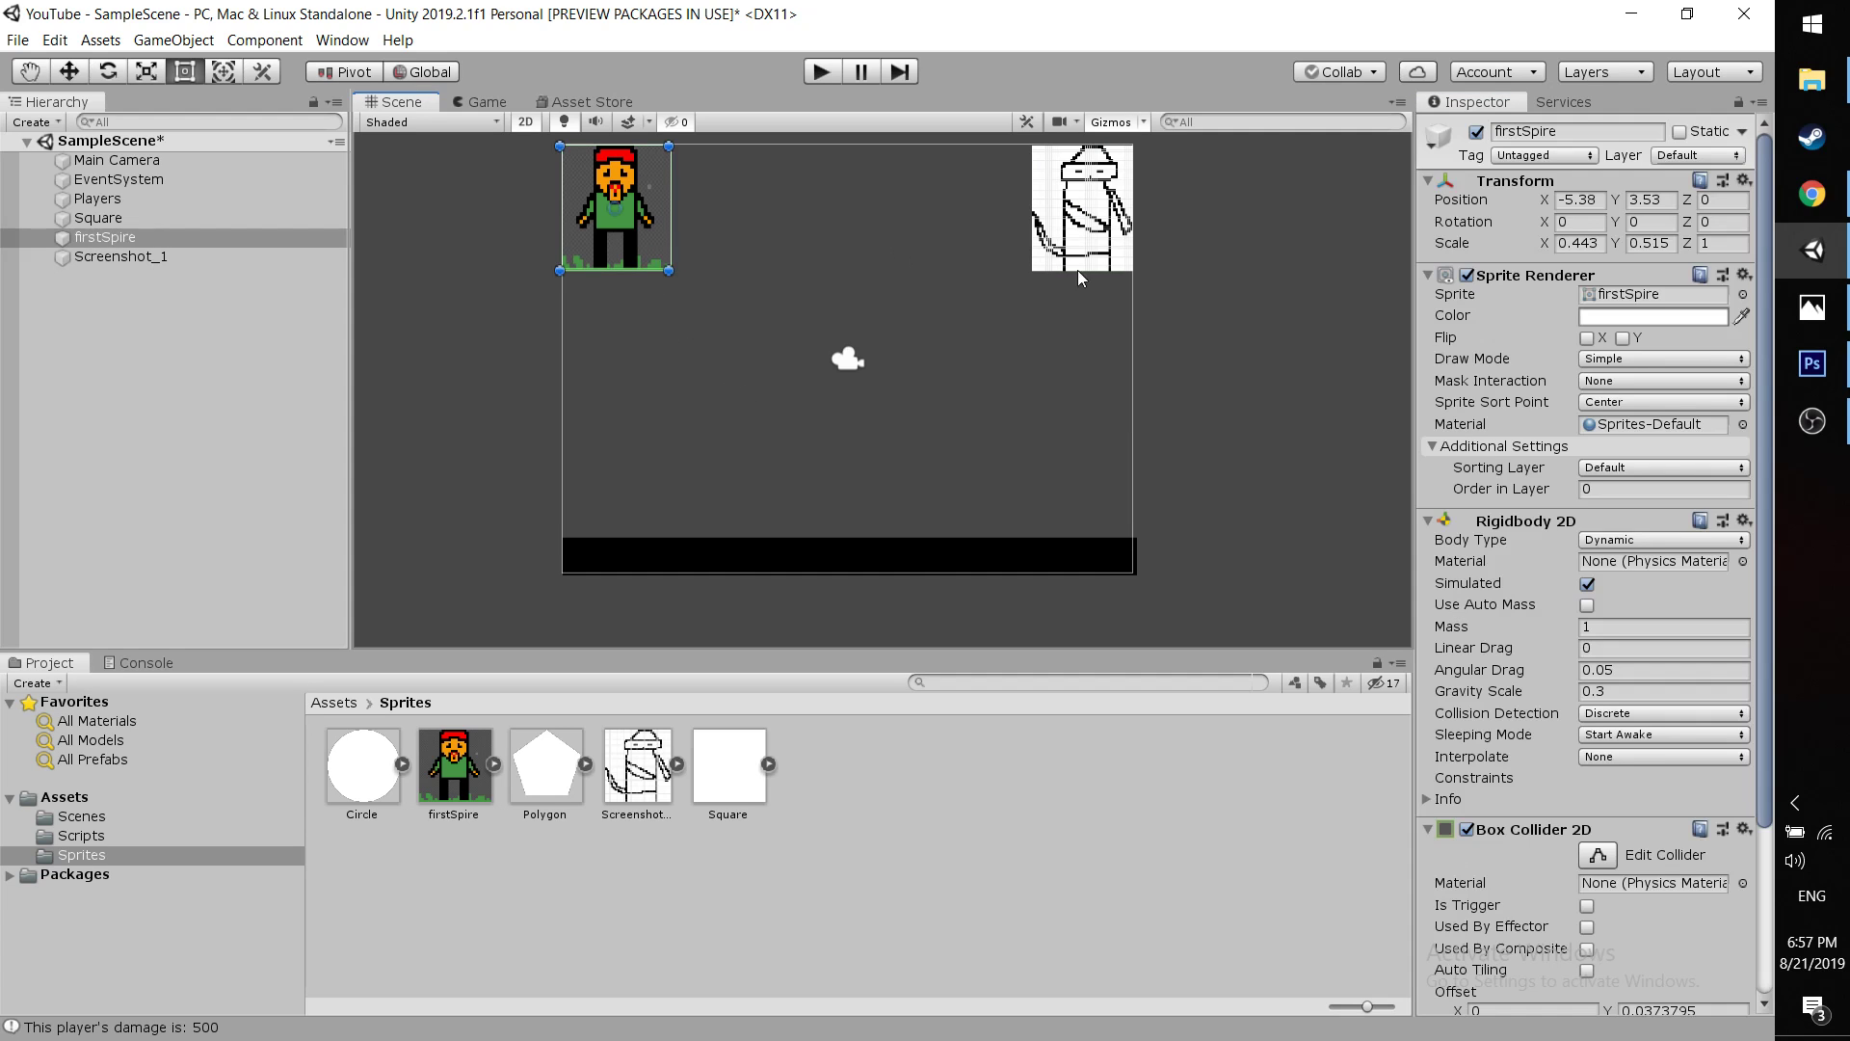
pyautogui.scroll(-5, 1571, 848)
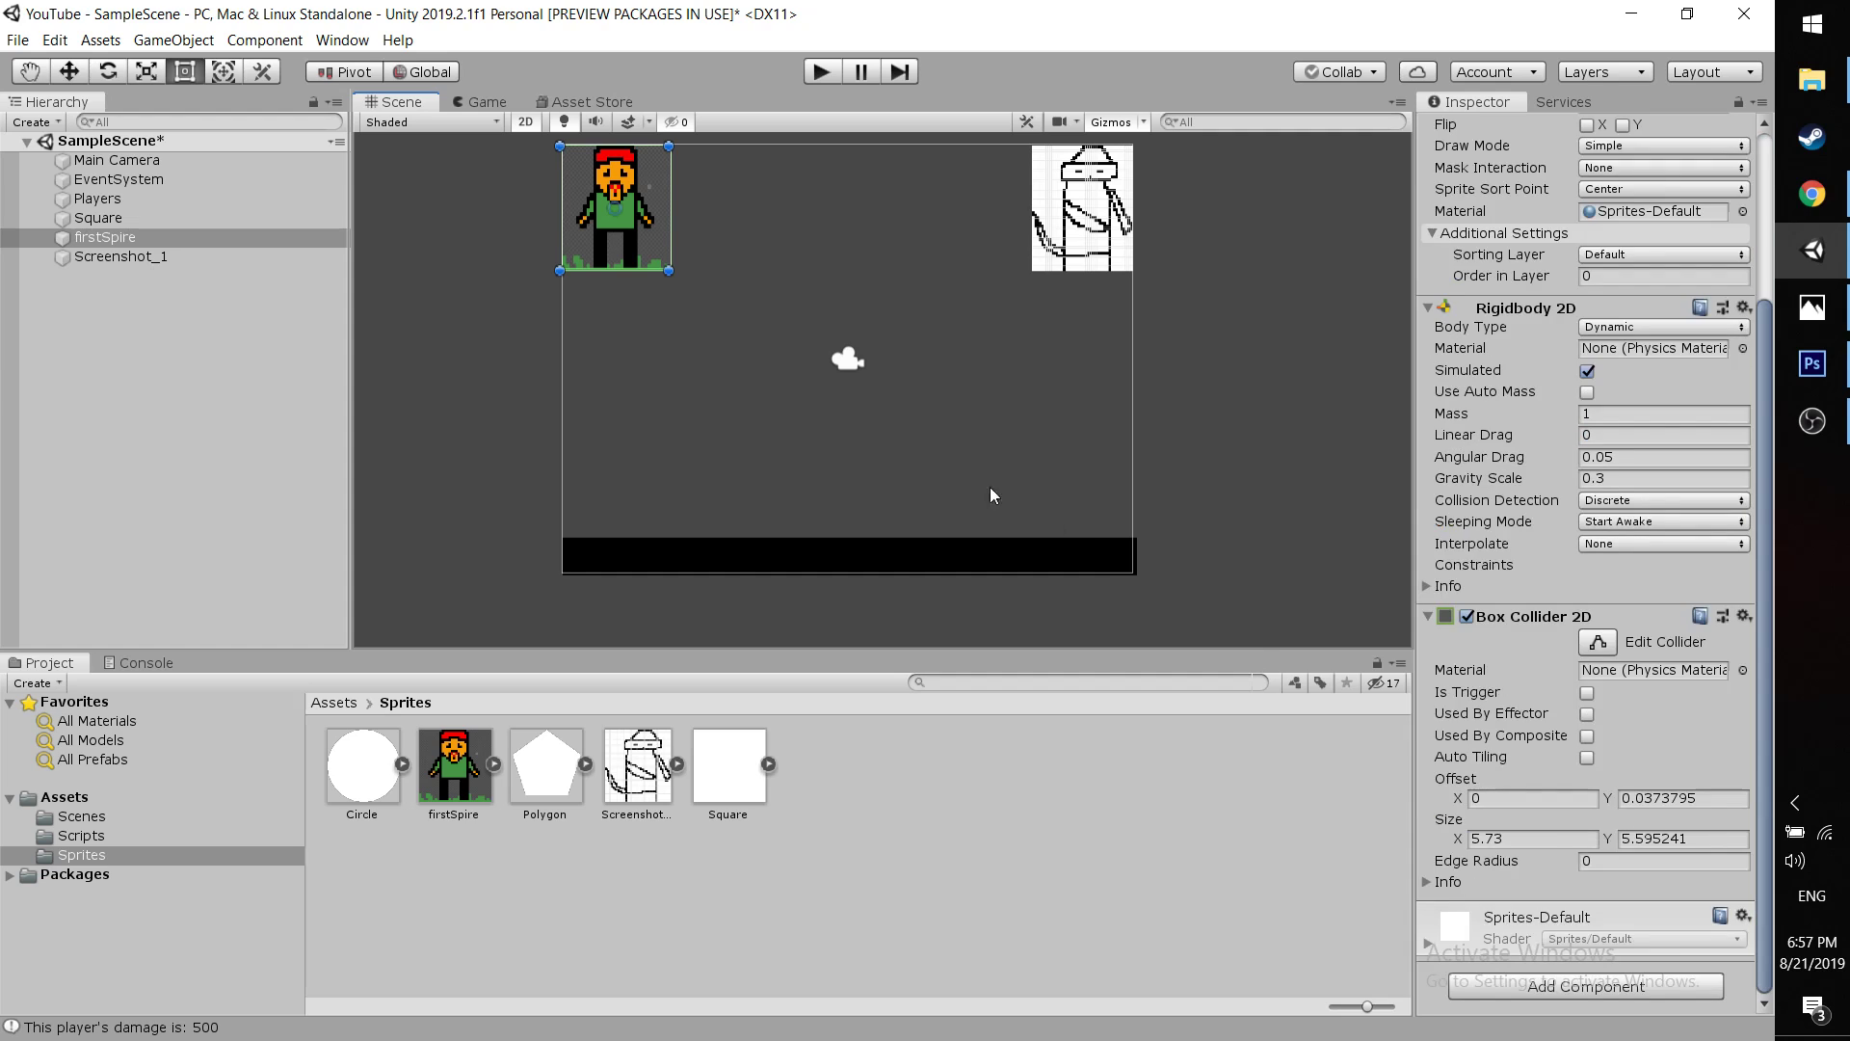
pyautogui.click(944, 502)
pyautogui.click(775, 564)
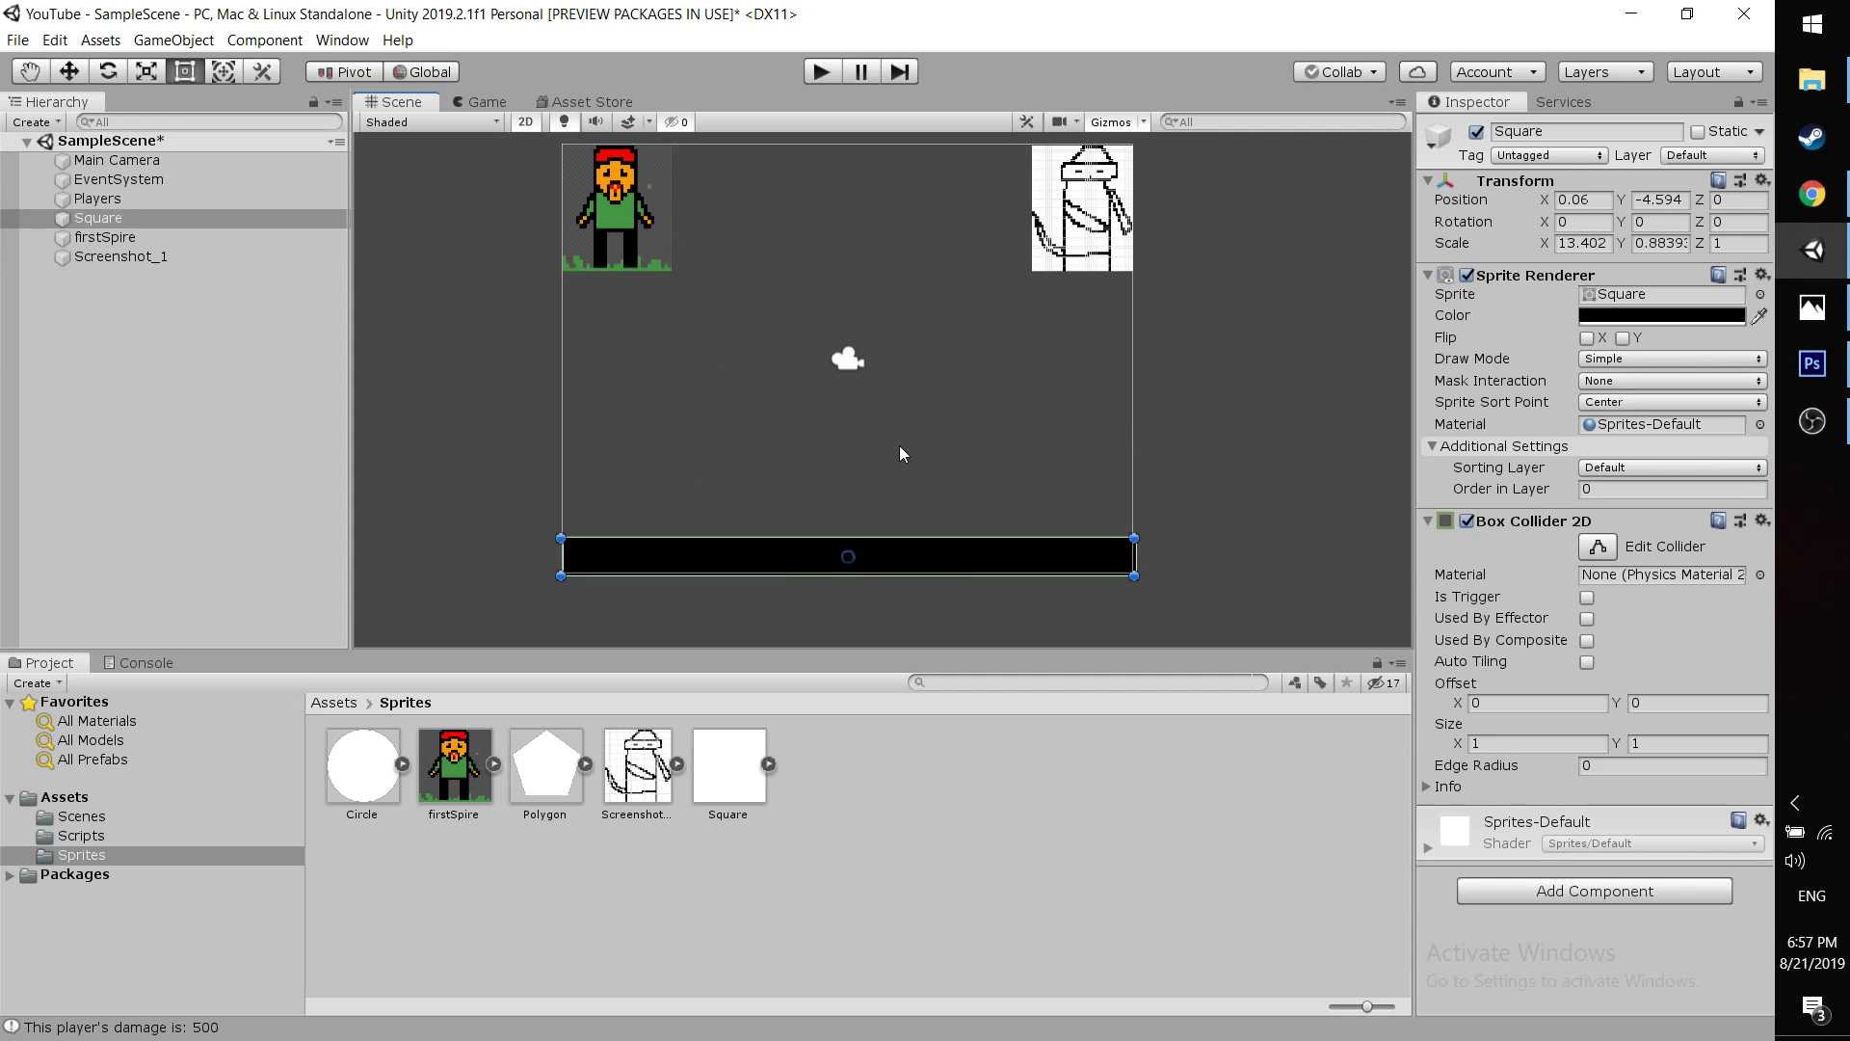
pyautogui.click(968, 459)
pyautogui.click(1075, 207)
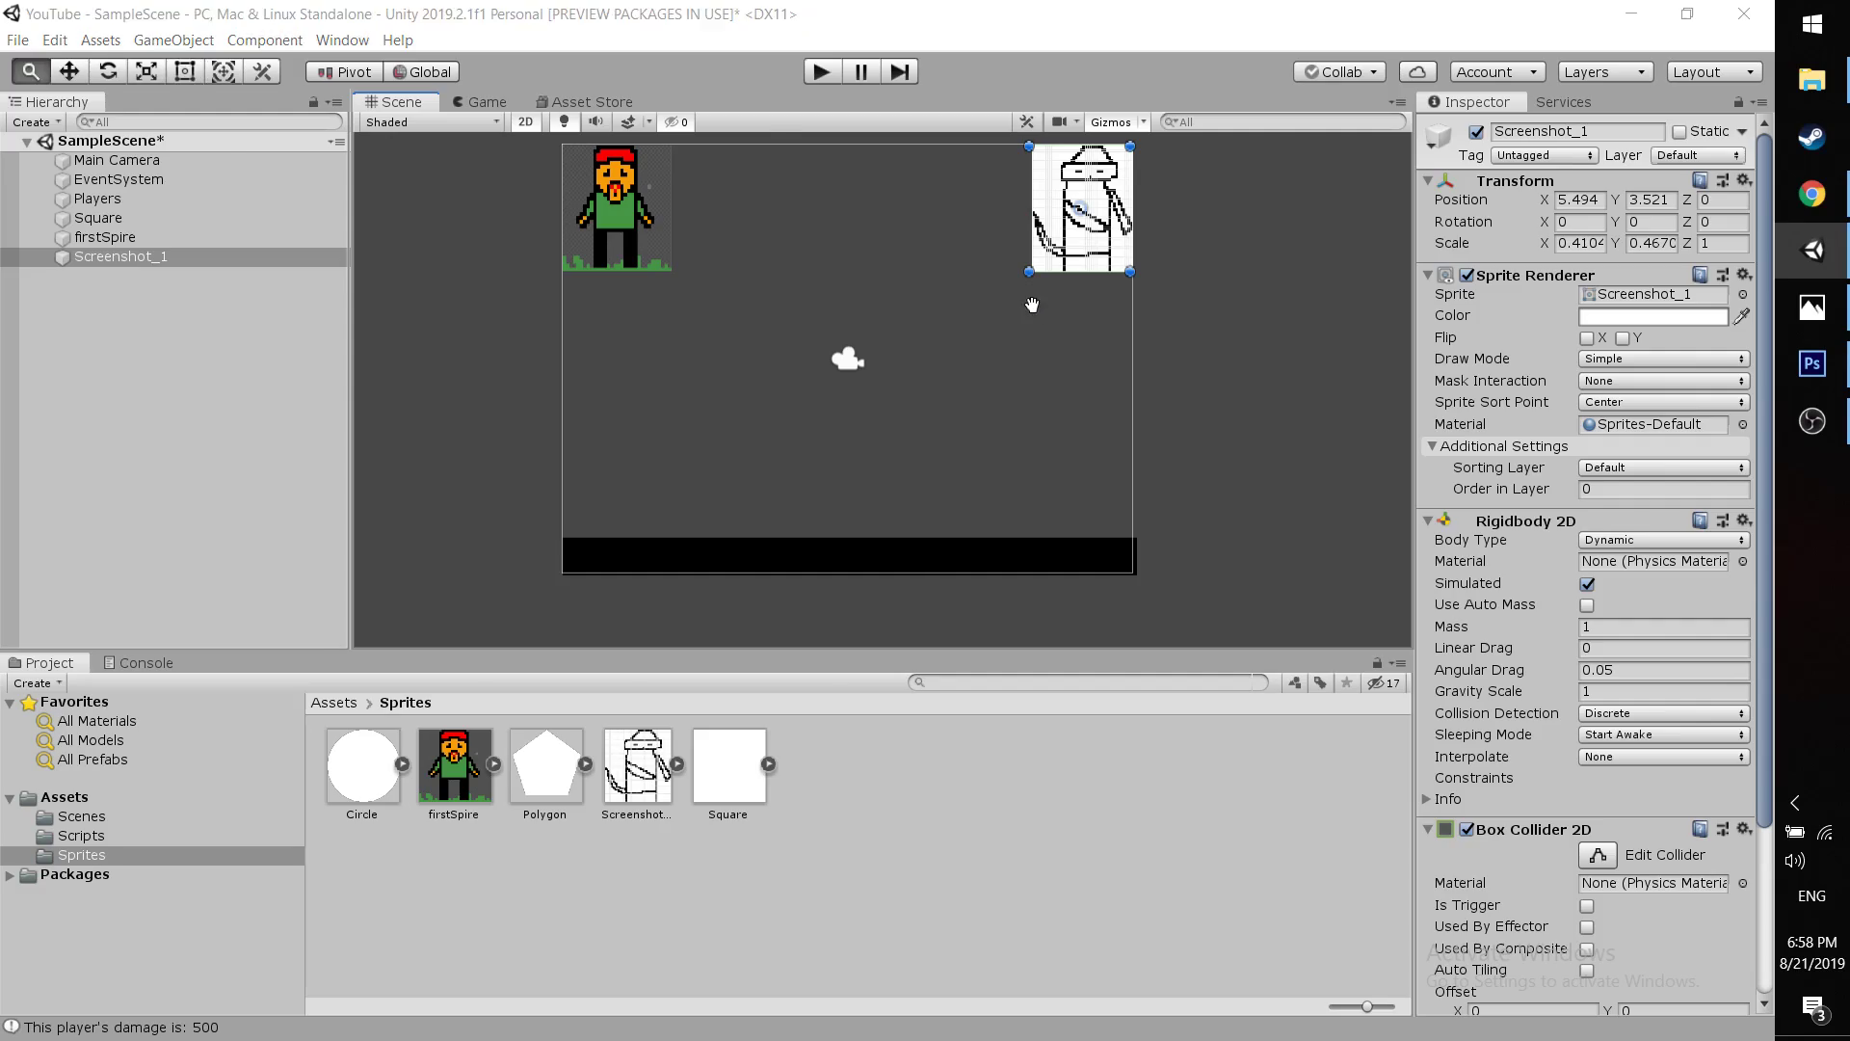
# Switch to the Unity Rigidbody 2D manual page in Chrome and go back to the section on the Kinematic body type
pyautogui.hotkey('alt', 'Tab')
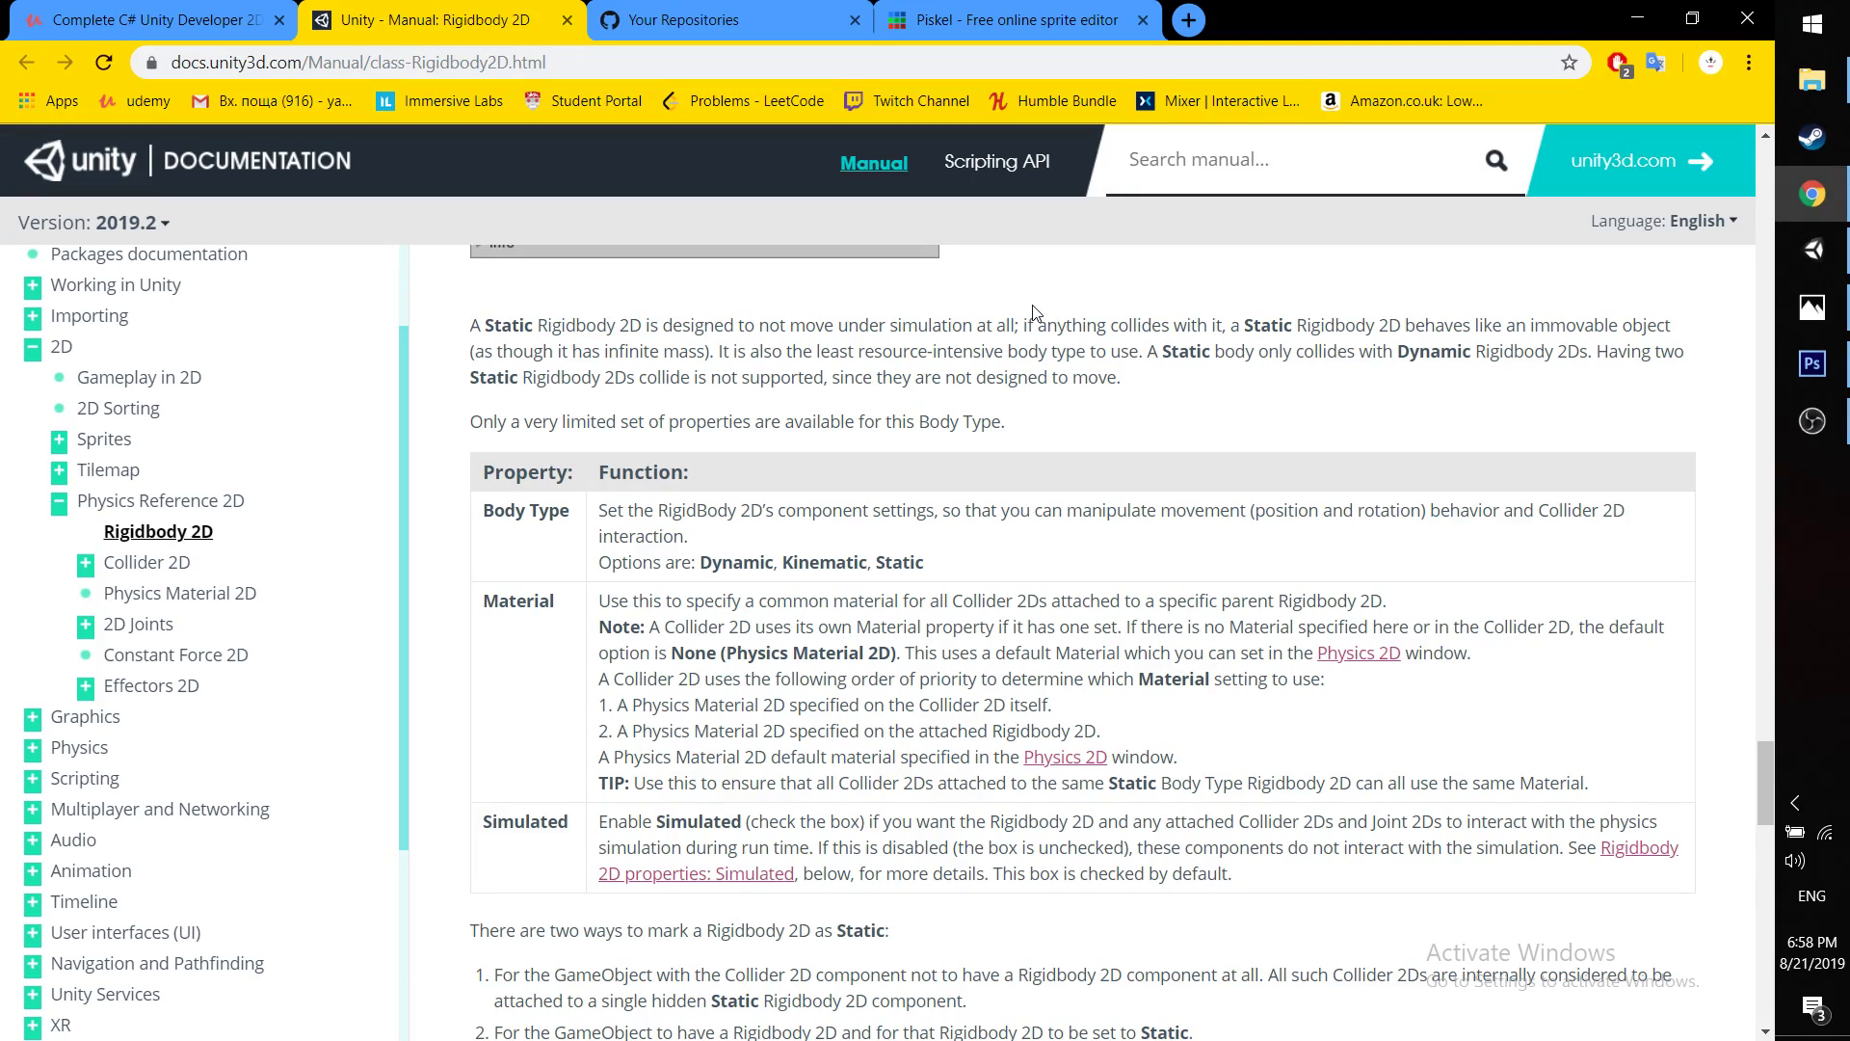
pyautogui.scroll(10, 541, 250)
pyautogui.scroll(6, 763, 395)
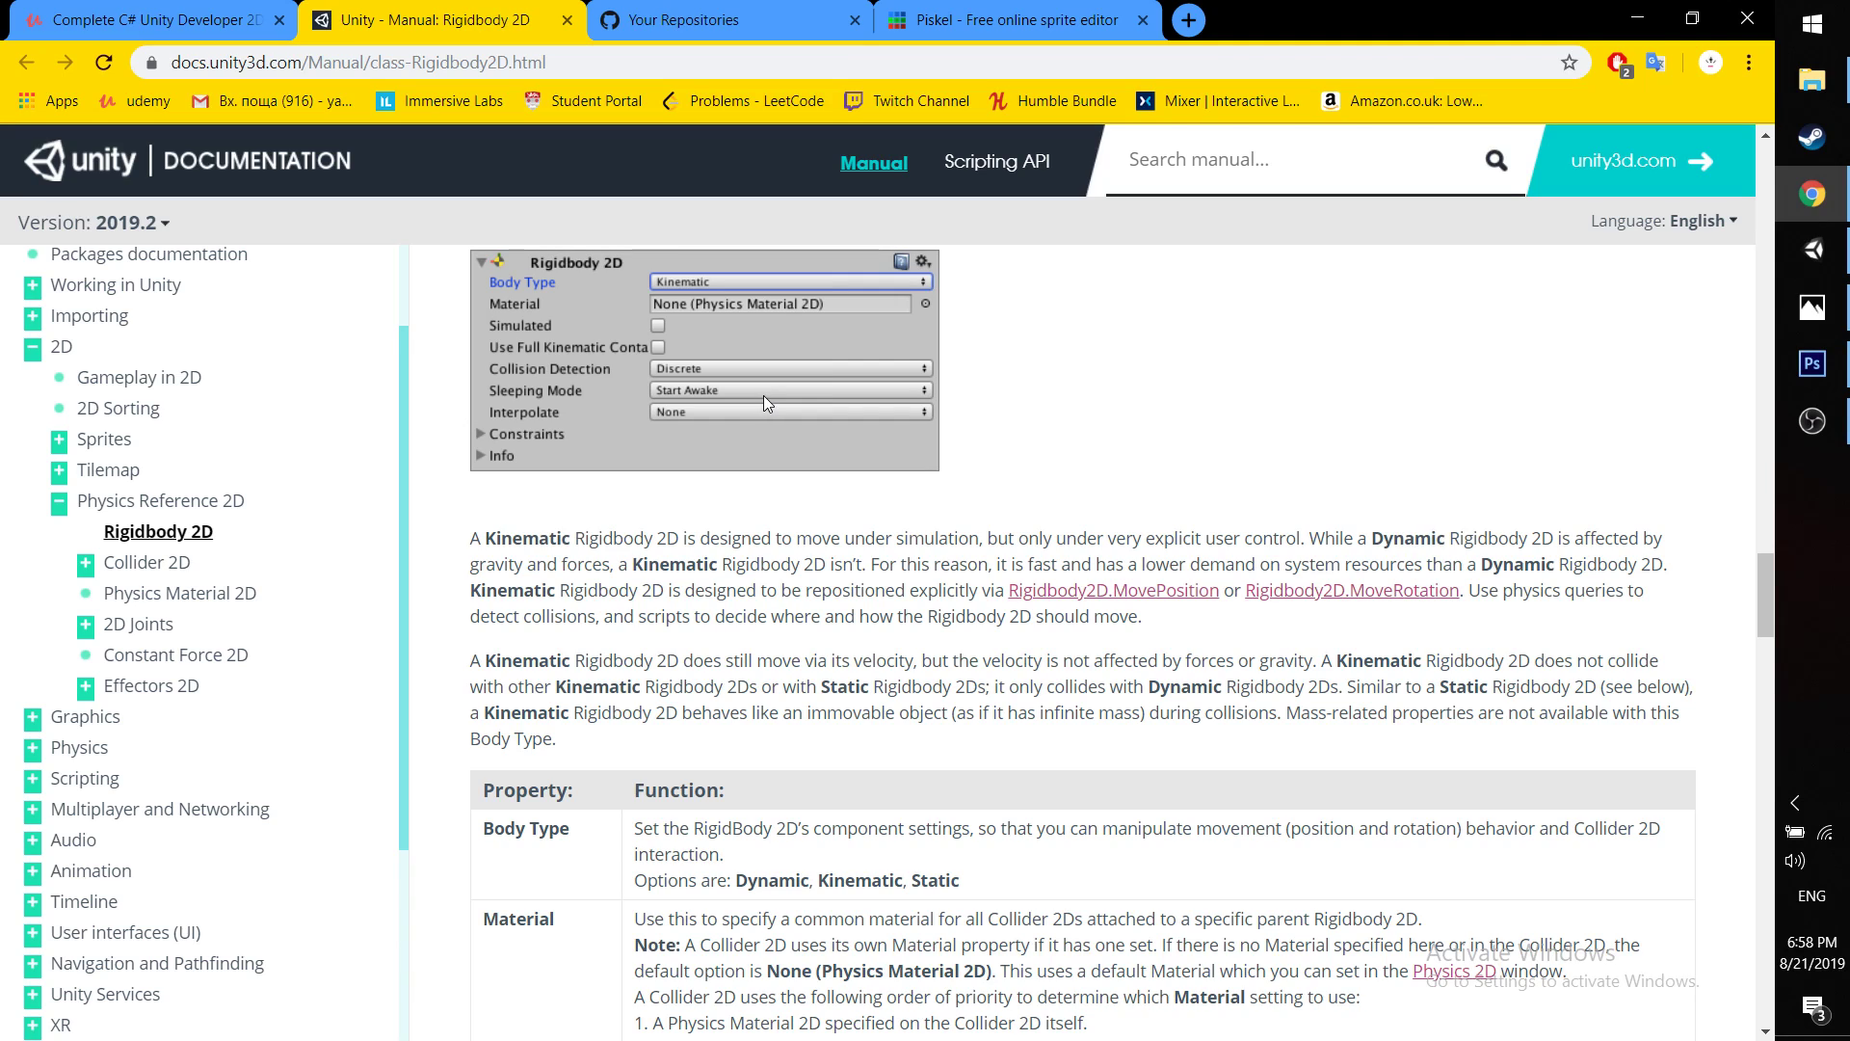